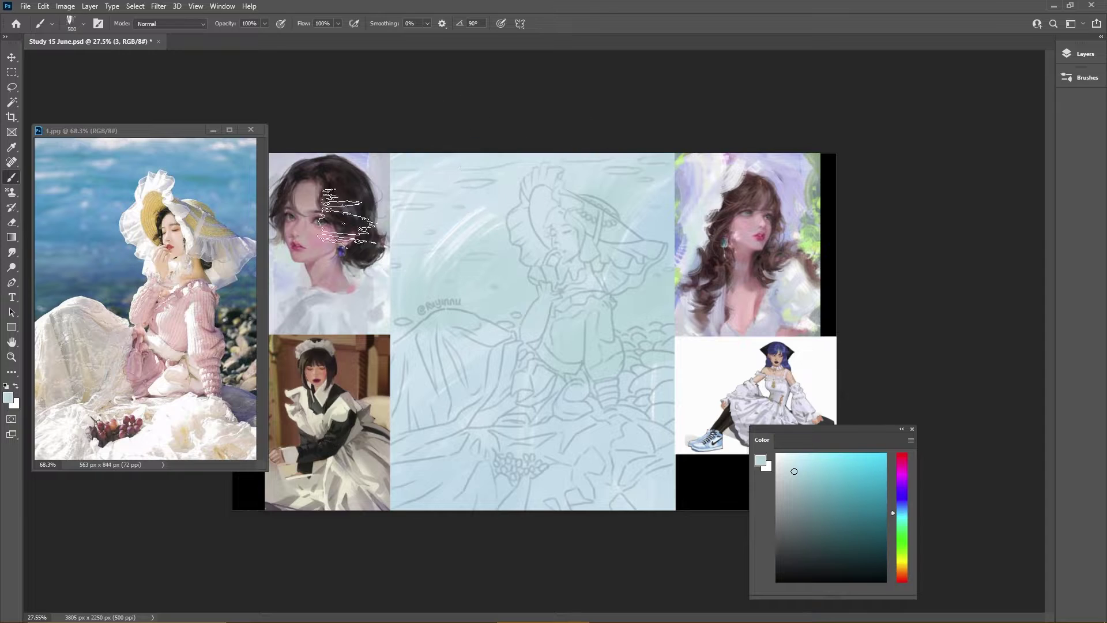
Step: Block in the sea background with mid blue and cover the foreground cloth with white on layer 3
click(824, 470)
mouse_move(577, 190)
mouse_down()
mouse_move(605, 243)
mouse_move(611, 380)
mouse_move(577, 248)
mouse_move(472, 242)
mouse_up()
scroll(538, 332, down, 2)
alt+click(600, 404)
mouse_move(553, 438)
mouse_down()
mouse_move(605, 479)
mouse_move(573, 384)
mouse_up()
Step: Block in the figure's sweater in pink and her straw hat in yellow
alt+click(574, 346)
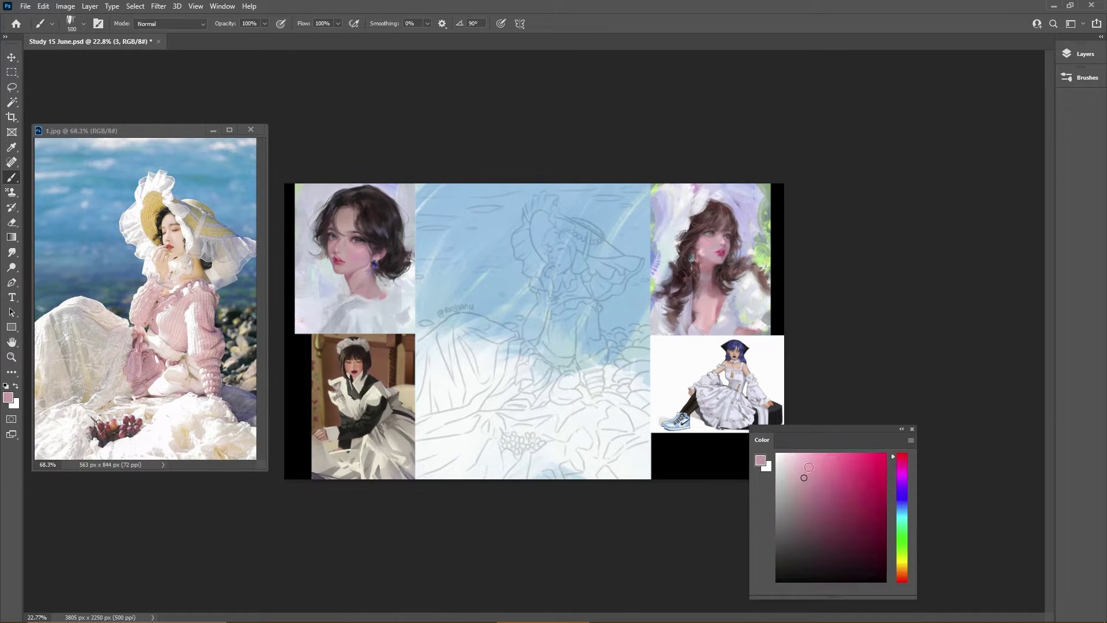
drag(571, 300, 565, 369)
alt+click(576, 248)
drag(548, 219, 634, 277)
Step: Paint the hat's white ruffle and pale pink tones on the sweater with a 250 px brush
key(bracketleft)
key(bracketleft)
key(bracketleft)
key(bracketleft)
alt+click(524, 240)
mouse_move(524, 241)
mouse_down()
mouse_move(565, 225)
mouse_move(612, 276)
mouse_up()
alt+click(545, 321)
drag(588, 323, 599, 392)
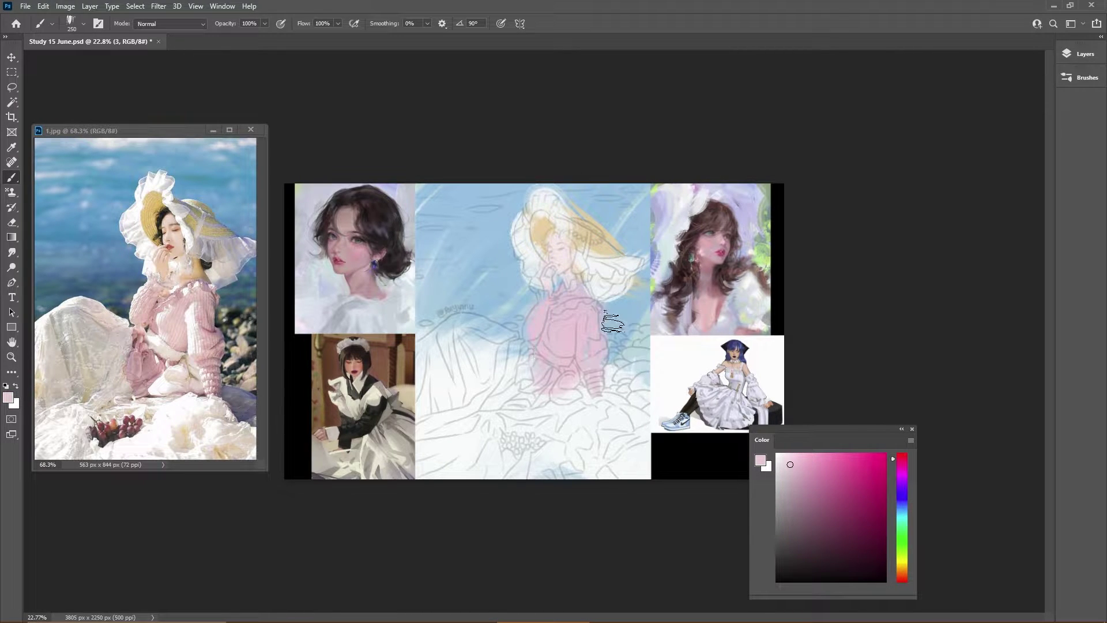
Step: Paint the hair under the hat and at the nape, using the dark tone of the short-haired portrait and a 200 px brush
alt+click(628, 346)
key(bracketleft)
alt+click(357, 219)
drag(542, 245, 565, 233)
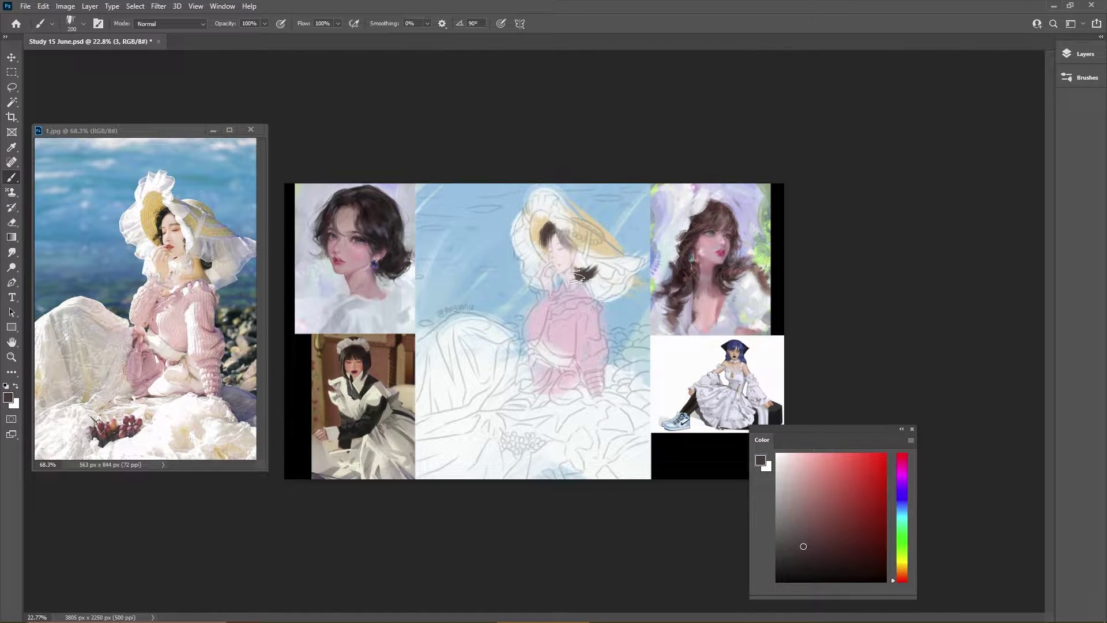
drag(577, 271, 583, 240)
Step: Paint the rocks in blue-violet and add lavender shadows to the draped cloth with a 300 px brush
scroll(576, 260, down, 2)
alt+click(640, 230)
key(bracketright)
key(bracketright)
drag(611, 357, 634, 415)
drag(496, 334, 461, 427)
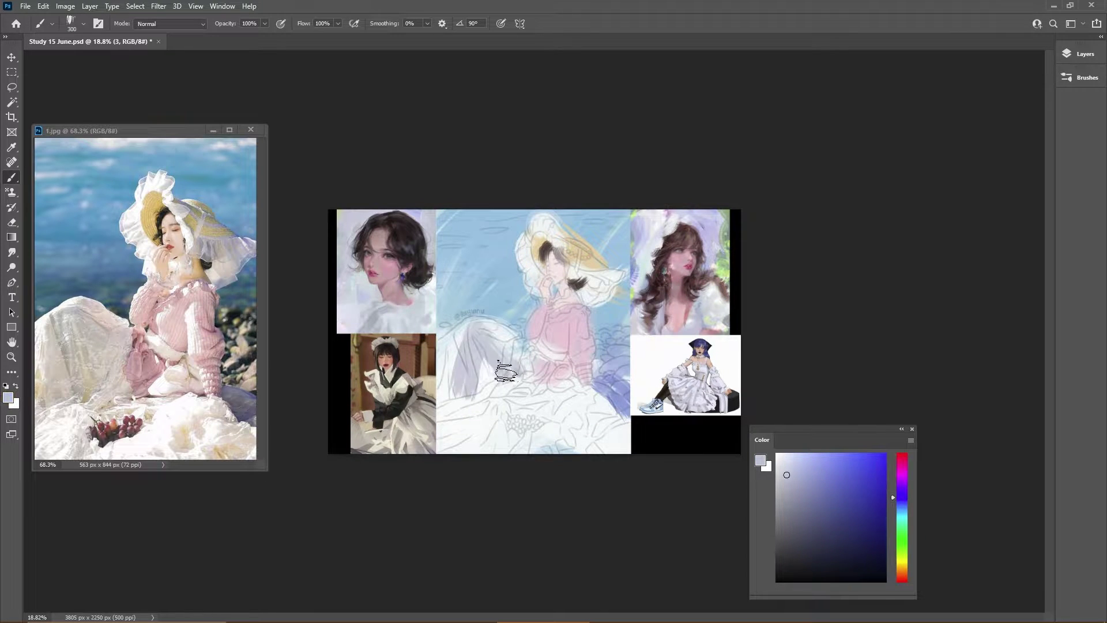
mouse_move(505, 372)
mouse_down()
mouse_move(526, 386)
mouse_move(498, 407)
mouse_move(552, 416)
mouse_move(519, 428)
mouse_move(602, 435)
mouse_move(475, 415)
mouse_move(507, 378)
mouse_up()
Step: Glaze peach tones over the foreground cloth and the draped cloth over the legs
alt+click(542, 421)
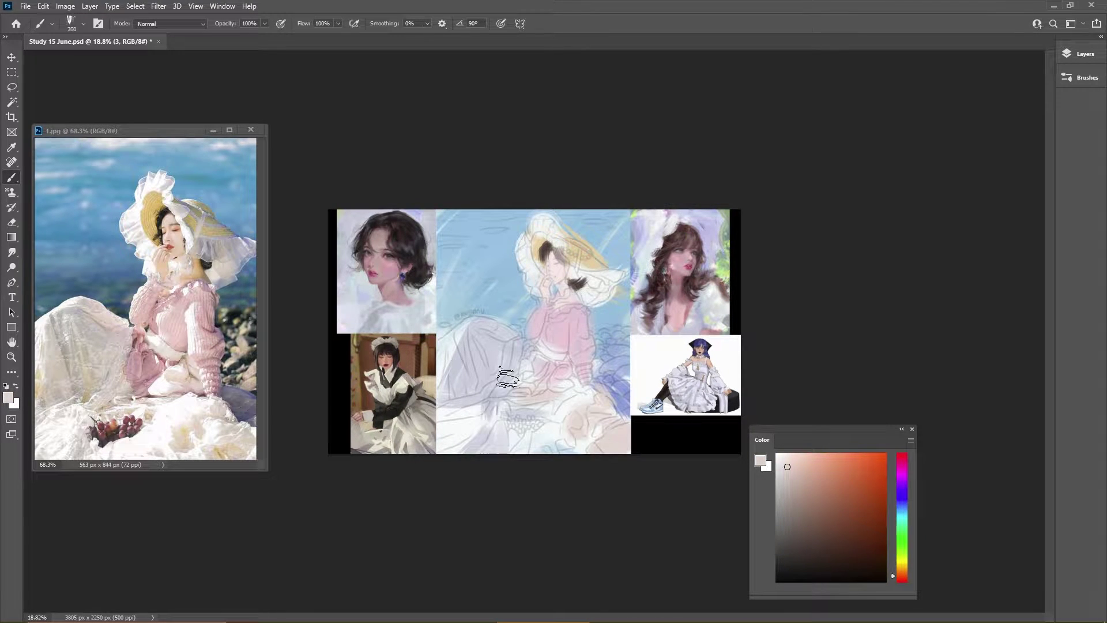
alt+click(523, 320)
scroll(532, 330, down, 1)
Step: Shade the sweater with pale lavender using a smaller brush, keeping pink on the sleeve
key(bracketleft)
key(bracketleft)
key(bracketleft)
alt+click(551, 345)
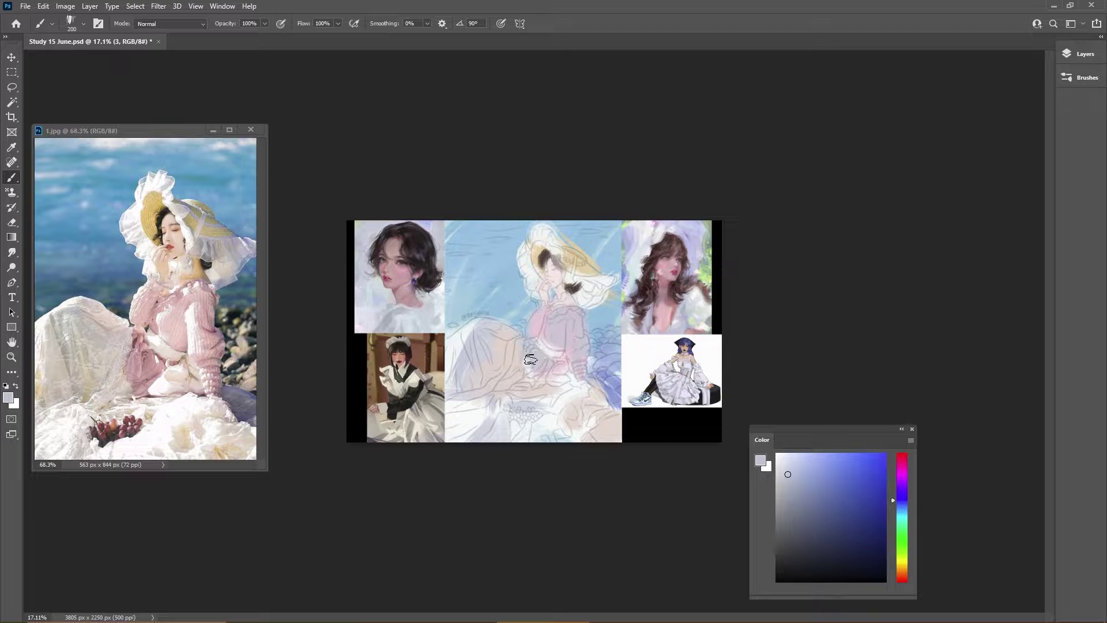
alt+click(573, 305)
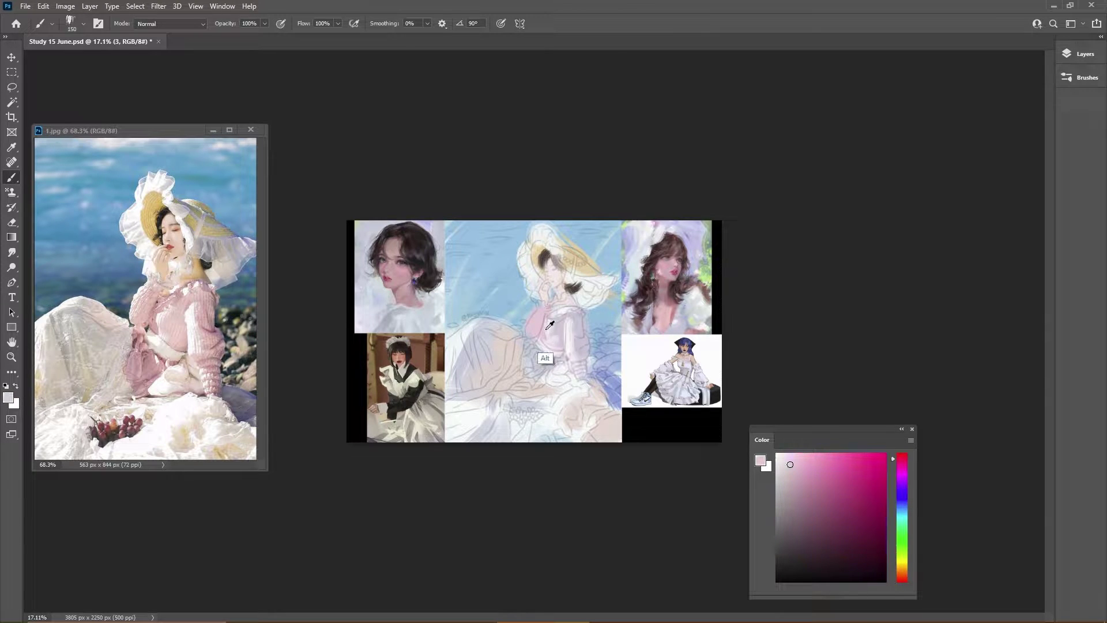
Step: Refine the skin tones of the face and neck and the hat's light areas with sampled colours, and save the file
alt+click(554, 294)
alt+click(562, 275)
key(bracketright)
key(bracketright)
alt+click(577, 261)
key(bracketleft)
key(bracketleft)
key(bracketleft)
key(ctrl+s)
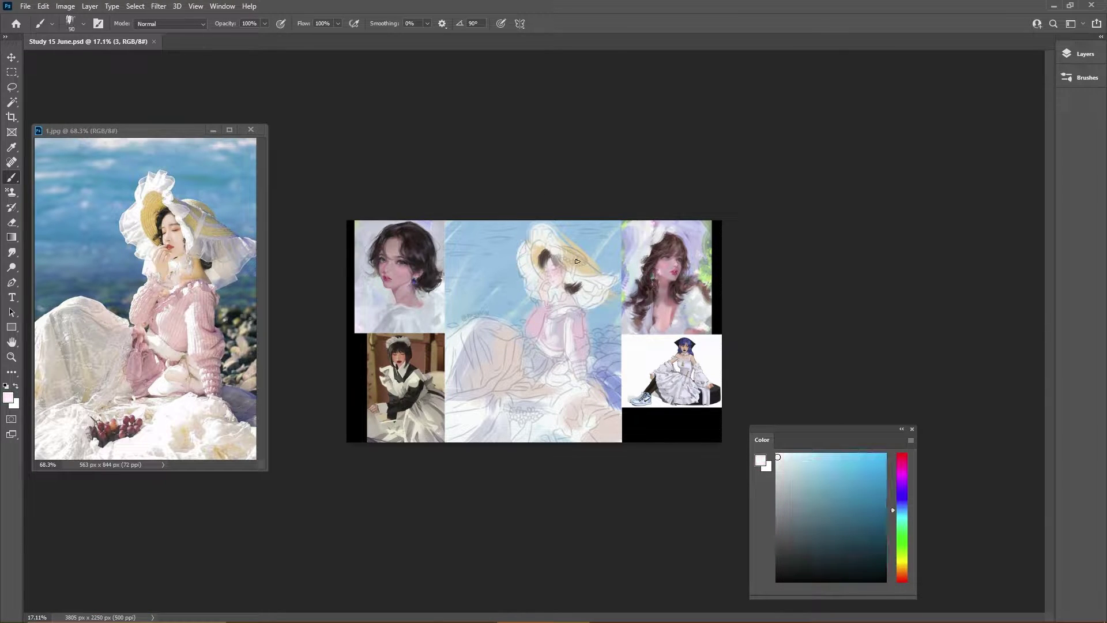
Step: Tint the foreground cloth with pale lavender from the long-haired portrait and block in the grapes in crimson
alt+click(704, 232)
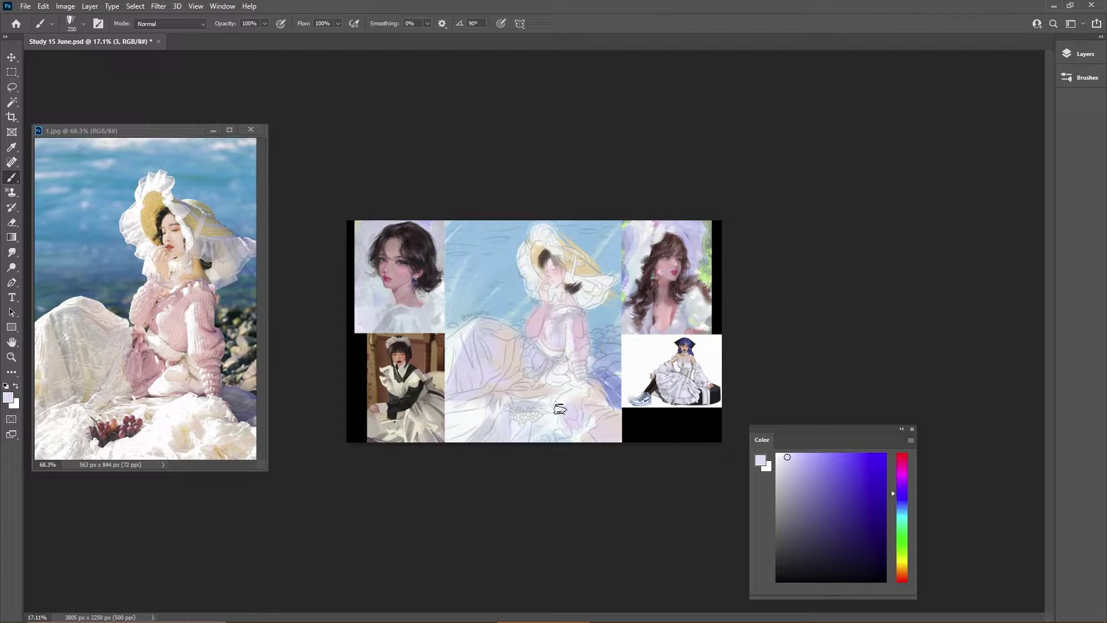
drag(539, 411, 516, 421)
scroll(537, 330, down, 1)
Step: Paint dark blue bands across the sea behind the figure with a 250 px brush, undoing the first stroke
key(bracketright)
drag(475, 318, 534, 316)
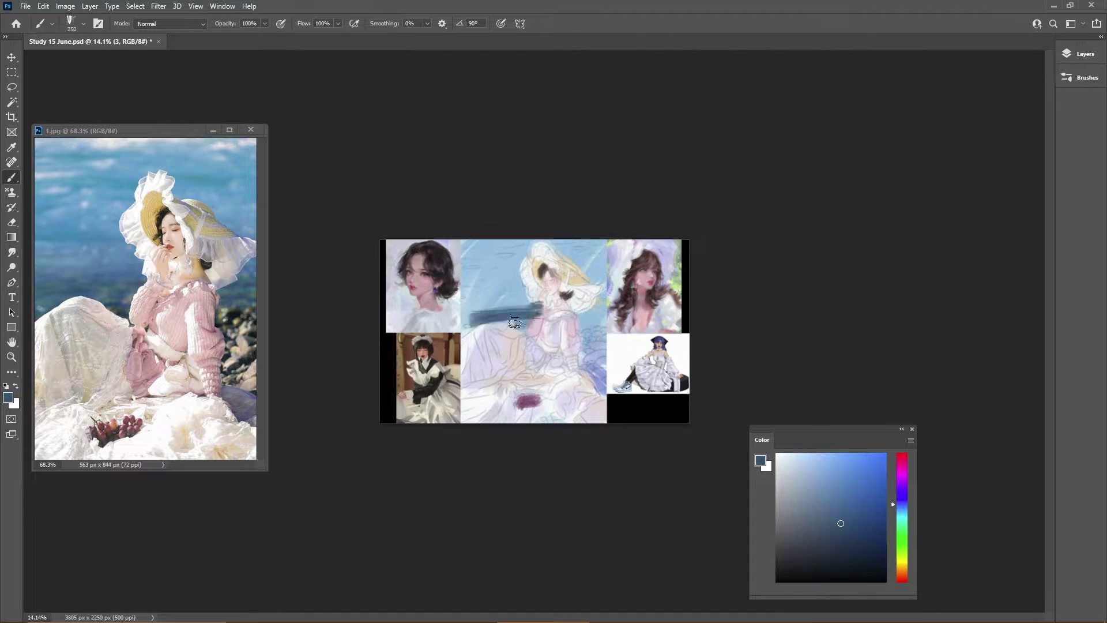
key(ctrl+z)
mouse_move(469, 277)
mouse_down()
mouse_move(533, 332)
mouse_move(608, 276)
mouse_up()
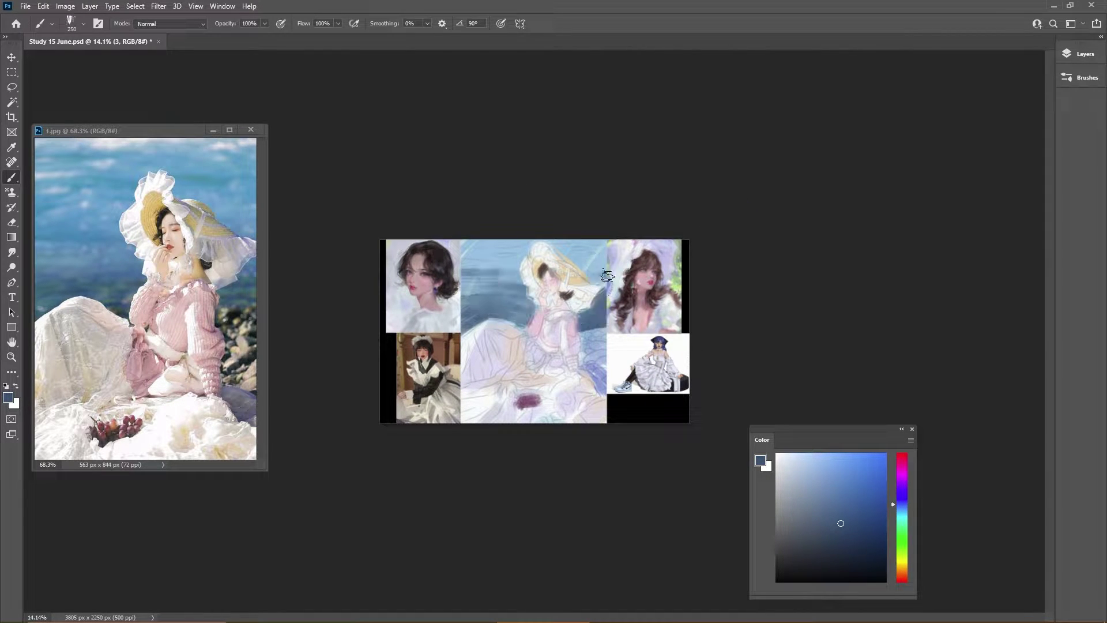
scroll(536, 326, up, 1)
alt+click(496, 240)
Step: Raise the saturation of layer 3 with Hue/Saturation and adjust its tones with Levels
key(F7)
key(ctrl+u)
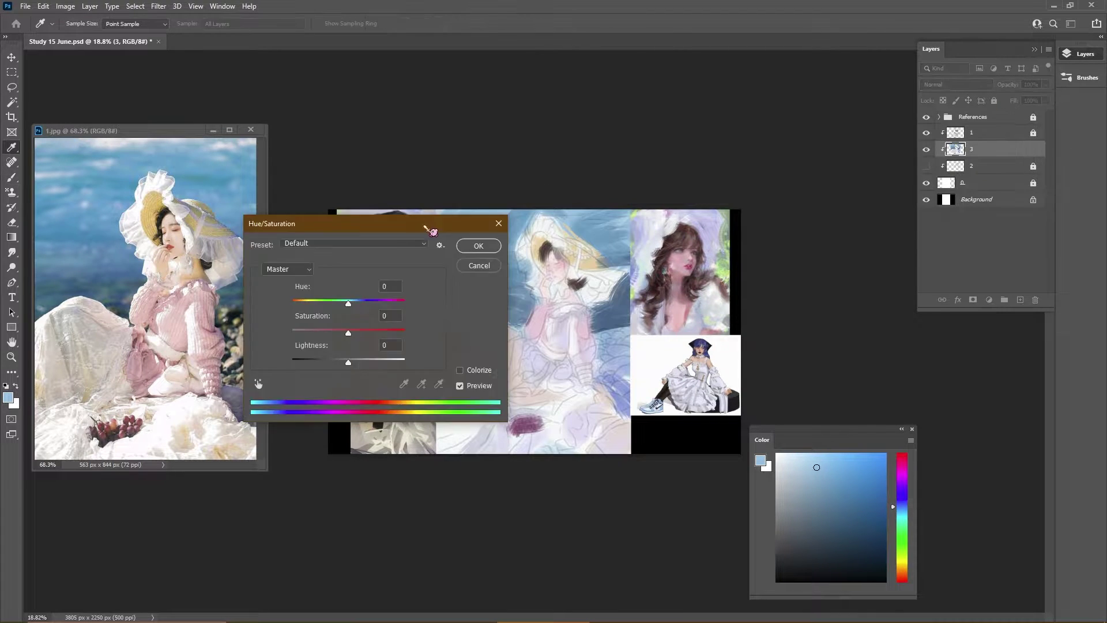
drag(427, 223, 857, 161)
drag(778, 270, 801, 270)
key(Return)
key(ctrl+l)
drag(906, 207, 843, 209)
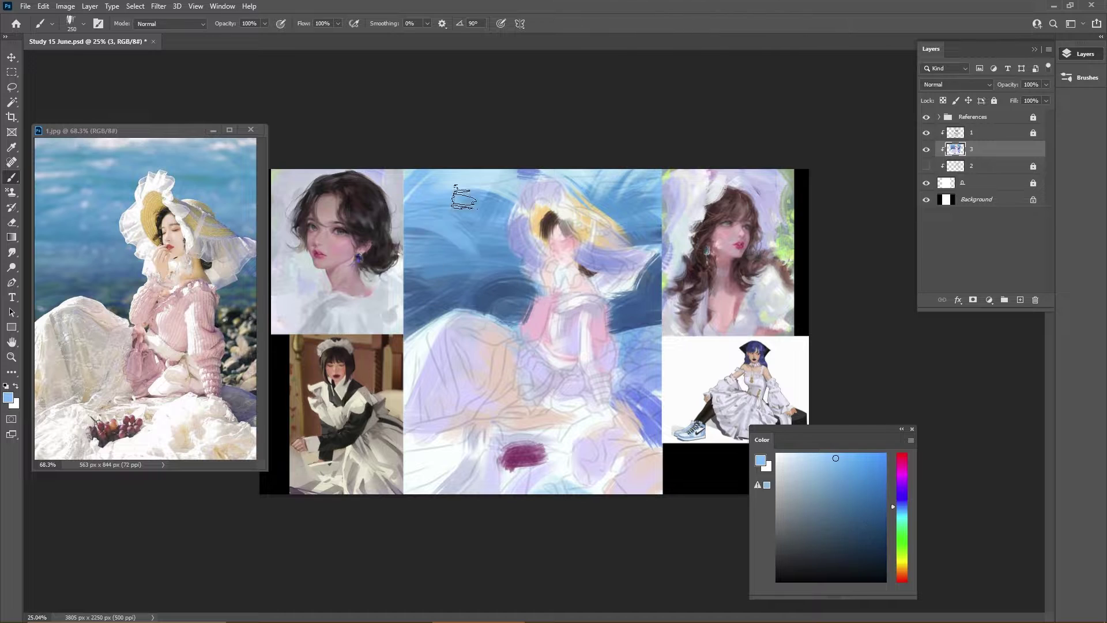
Step: Brush light blue strokes into the upper sea and lay white over the hat's ruffles and ribbon
drag(453, 198, 470, 220)
alt+click(519, 226)
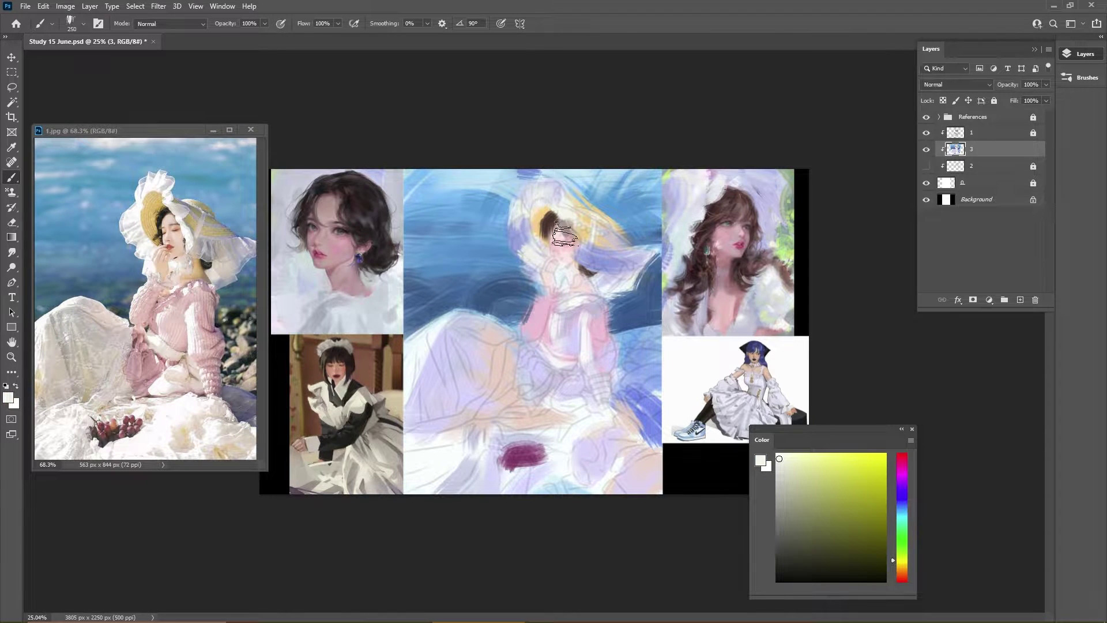
drag(577, 223, 559, 197)
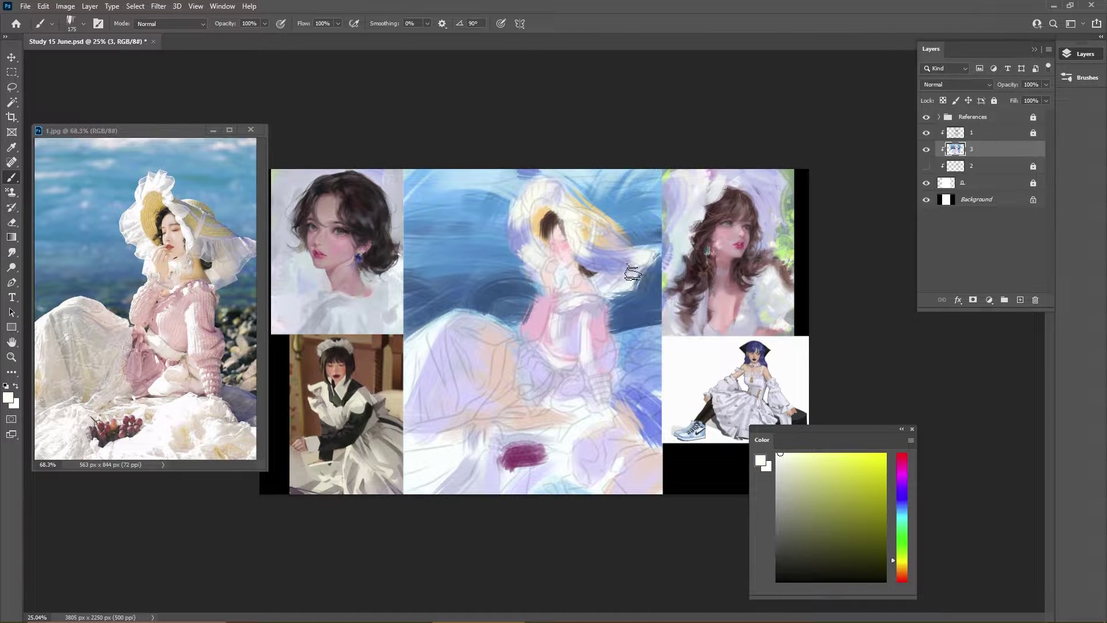
Step: Darken and extend the hair at the nape with a near-black brown
alt+click(597, 275)
key(bracketleft)
key(bracketleft)
key(bracketleft)
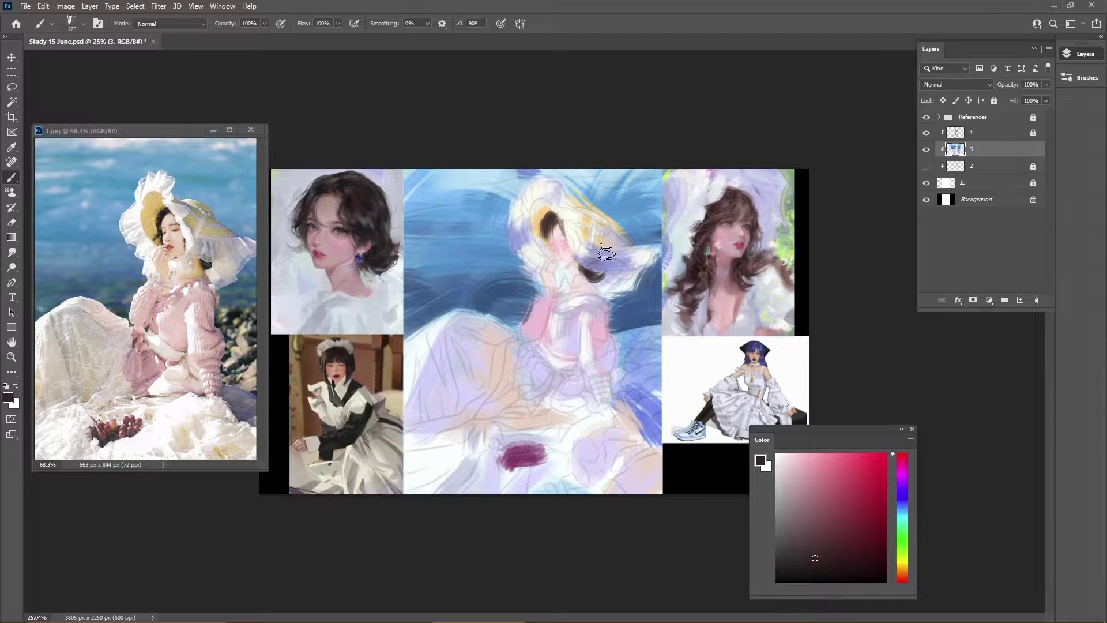
key(bracketleft)
Step: Repaint the straw hat's brim and crown in warm ochre
alt+click(544, 211)
drag(543, 212, 531, 228)
key(bracketright)
key(bracketright)
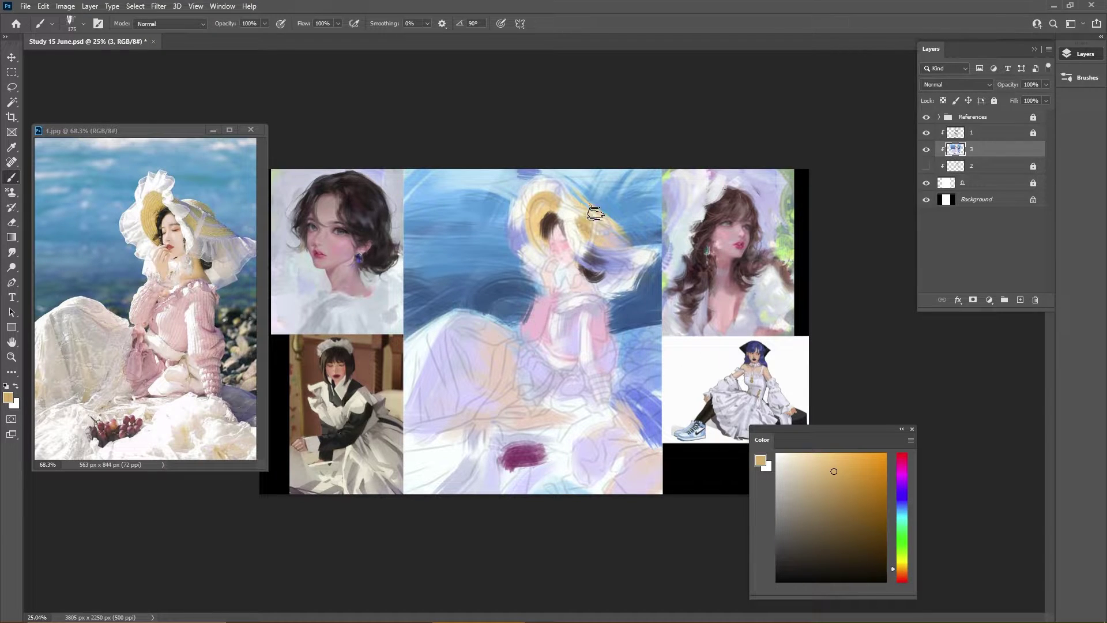
key(bracketleft)
Step: Trim the hat crown's upper edge with sea blue and refine the hand and pink sleeve
alt+click(593, 199)
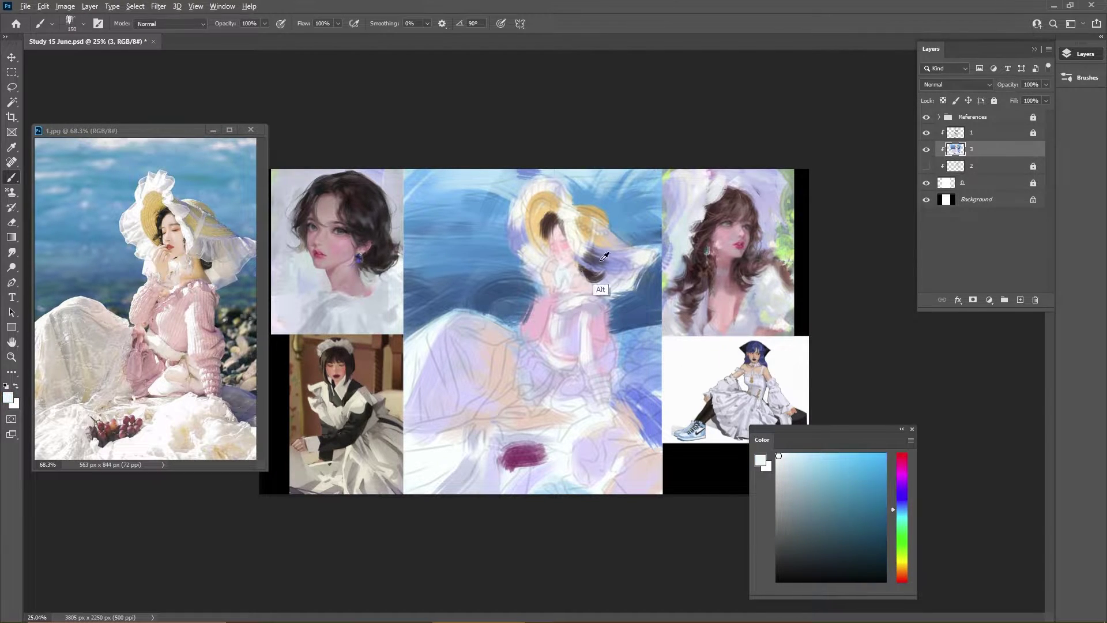
alt+click(572, 267)
alt+click(541, 300)
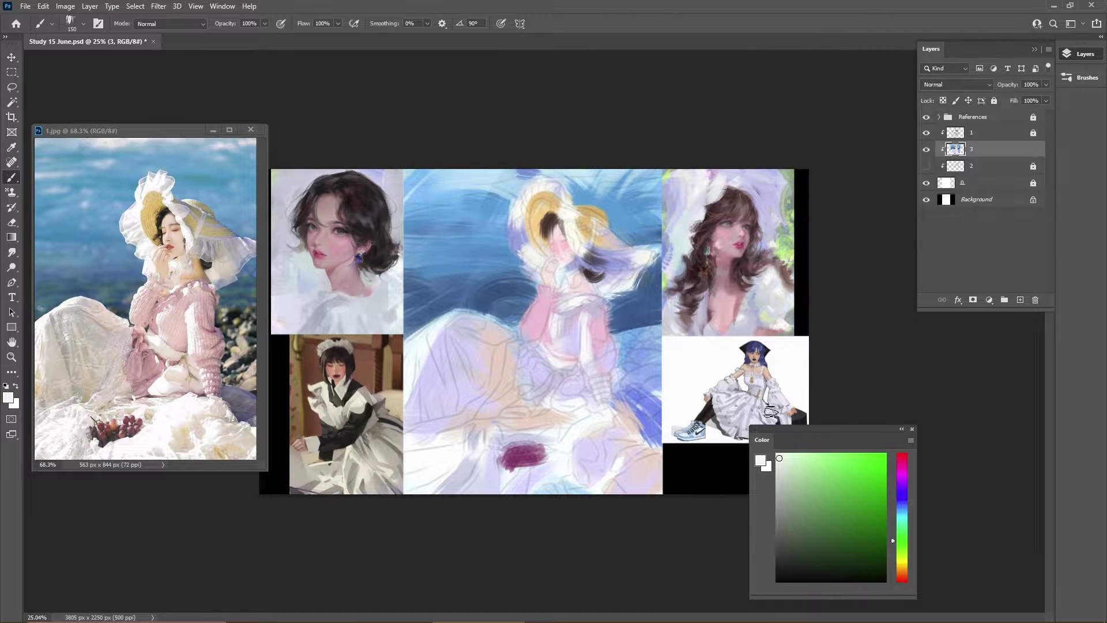
Step: Fill the gap between the bent arm and the waist with dark blue using a 60 px brush
key(bracketleft)
key(bracketleft)
key(bracketleft)
key(bracketleft)
key(bracketleft)
key(bracketleft)
alt+click(533, 344)
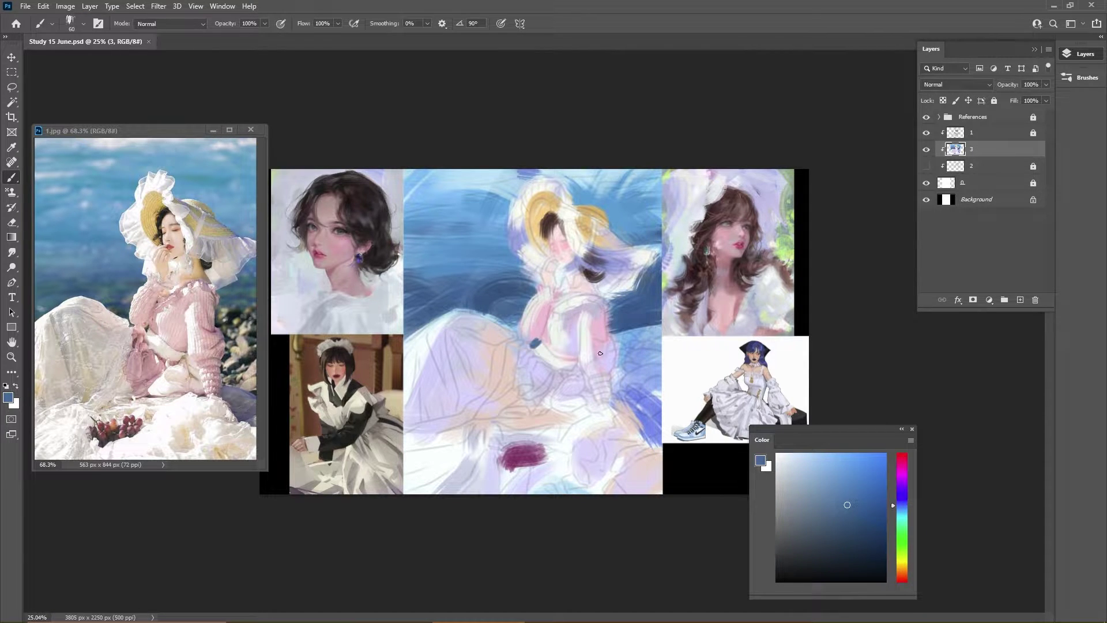
Step: Shade the sweater's chest and arm with grey-blue using a 150 px brush
key(bracketright)
key(bracketright)
key(bracketright)
key(bracketright)
key(bracketright)
key(bracketright)
key(bracketright)
alt+click(559, 308)
key(bracketright)
key(bracketright)
drag(562, 304, 610, 331)
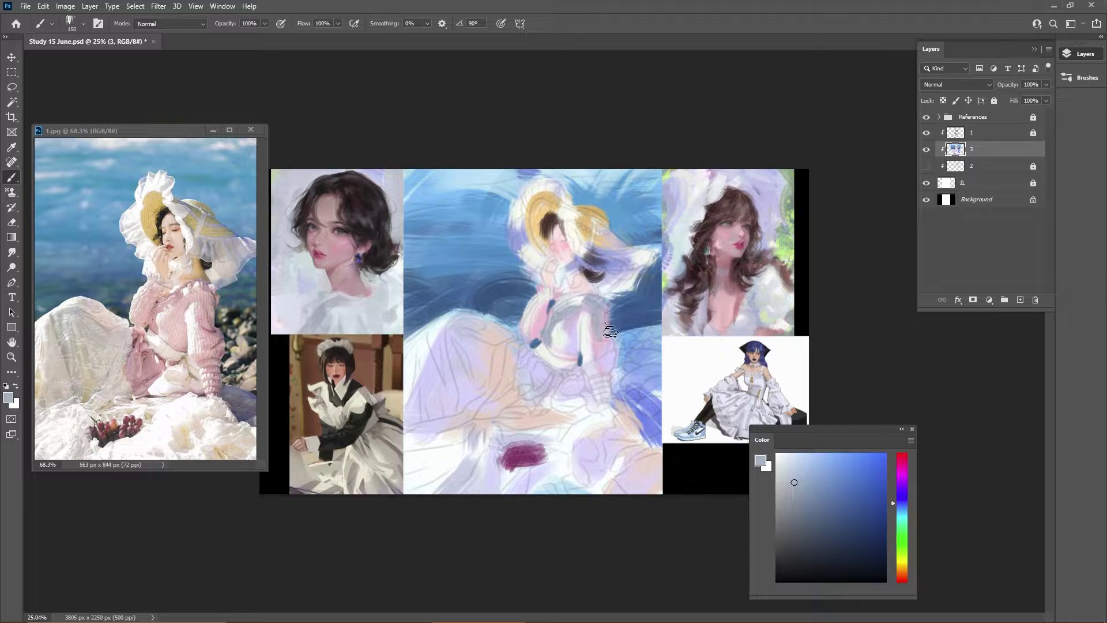
Step: Paint the lower sweater and lap folds in white with a 175 px brush
key(bracketright)
alt+click(572, 381)
mouse_move(573, 381)
mouse_down()
mouse_move(600, 341)
mouse_move(565, 392)
mouse_up()
alt+click(580, 368)
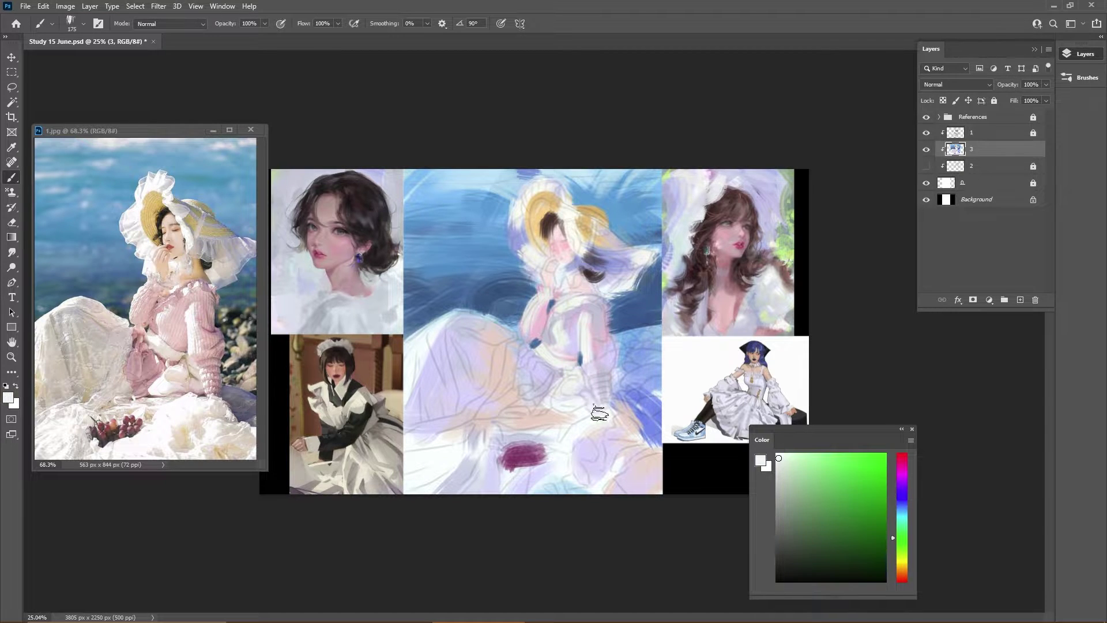
Step: Repaint the draped cloth over the legs with cool lilac and blue-grey folds using a 300 px brush
alt+click(529, 379)
key(bracketright)
key(bracketright)
key(bracketright)
alt+click(537, 367)
mouse_move(465, 365)
mouse_down()
mouse_move(478, 404)
mouse_move(491, 360)
mouse_up()
alt+click(434, 352)
Step: Paint cream tones over the foreground cloth and retouch the lap and the edge of the rocks
alt+click(594, 461)
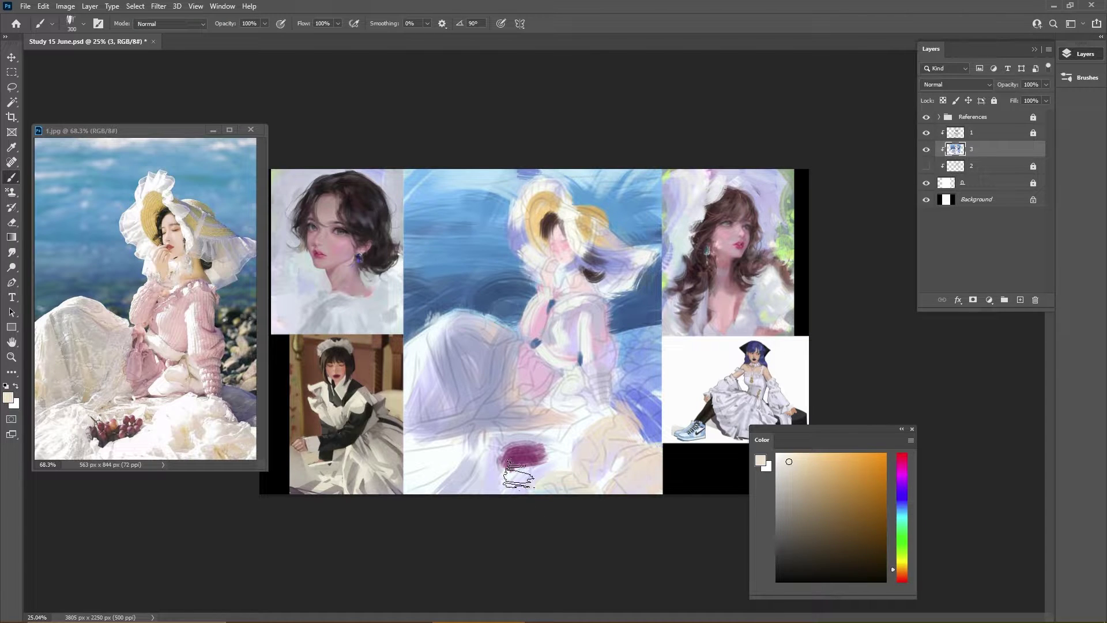
alt+click(588, 381)
alt+click(635, 390)
alt+scroll(535, 334, down, 2)
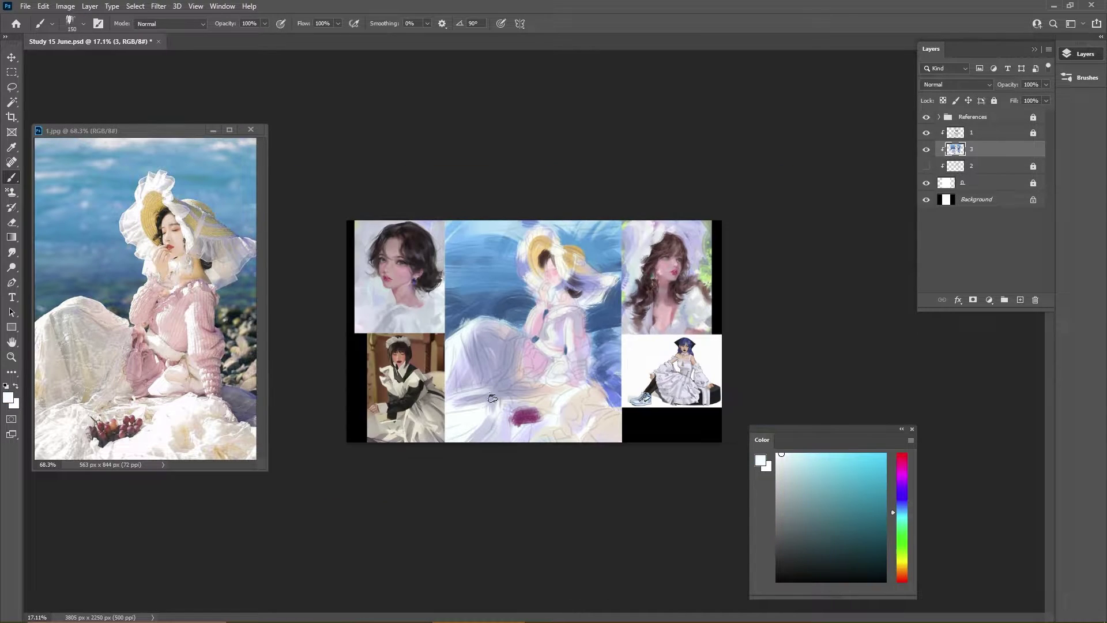
Step: Add pale peach folds to the draped cloth over the legs with a 150 px brush
alt+scroll(522, 346, up, 2)
key(ctrl+slash)
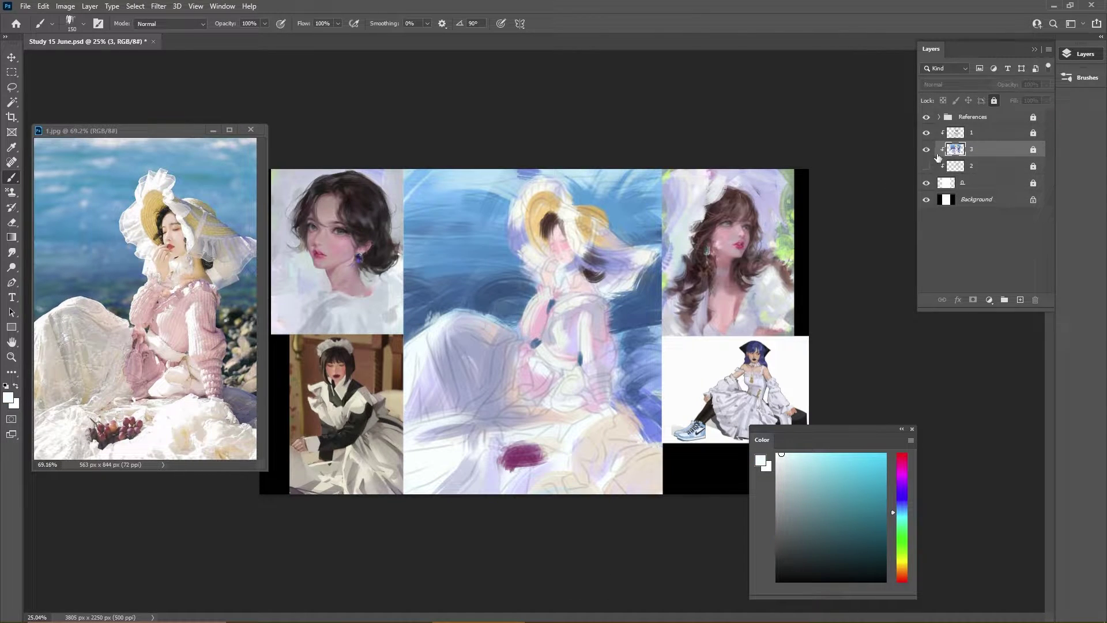
key(ctrl+slash)
alt+click(543, 445)
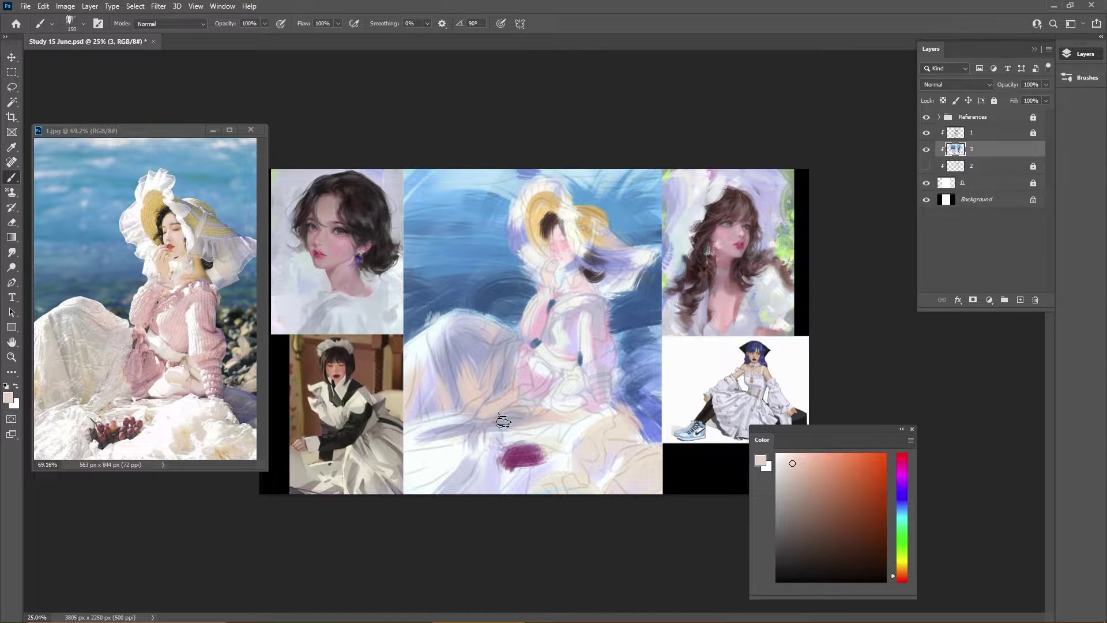
Step: Lay near-white strokes over the foreground cloth around the grapes, tightening the grape shape
alt+click(549, 426)
key(bracketright)
key(bracketright)
key(bracketright)
key(bracketright)
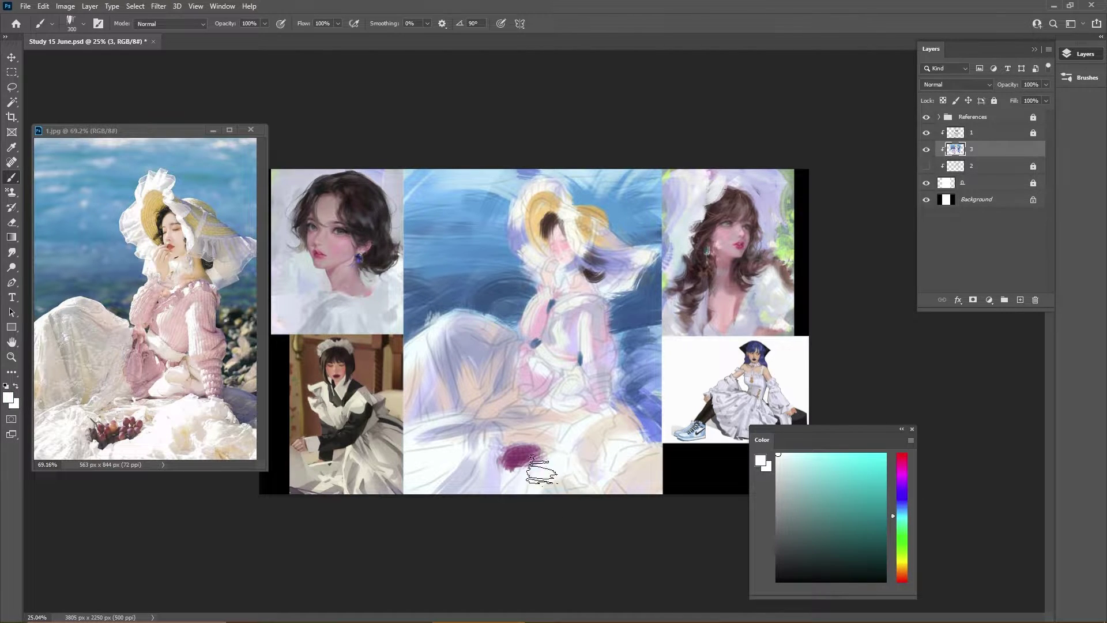
key(bracketleft)
key(bracketleft)
key(bracketleft)
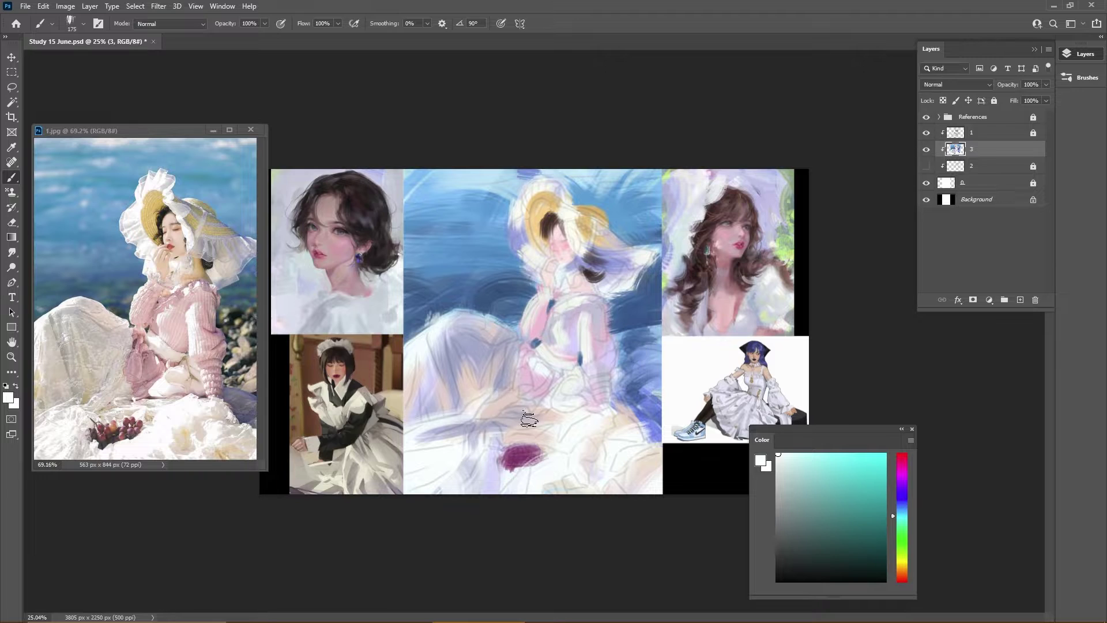
Step: Shade the lap folds with muted brown and darken the rocks beside the figure with grey-violet
key(bracketright)
alt+click(568, 381)
alt+click(617, 398)
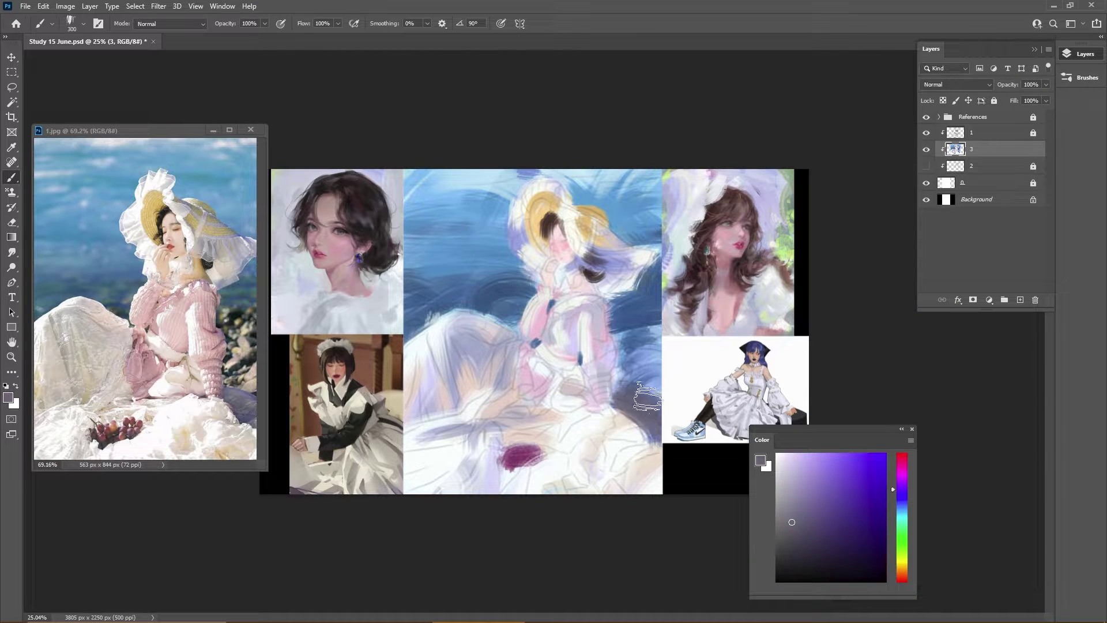
alt+click(648, 398)
Step: Darken the crimson grapes with brown strokes using a 200 px brush
alt+click(438, 470)
alt+click(519, 447)
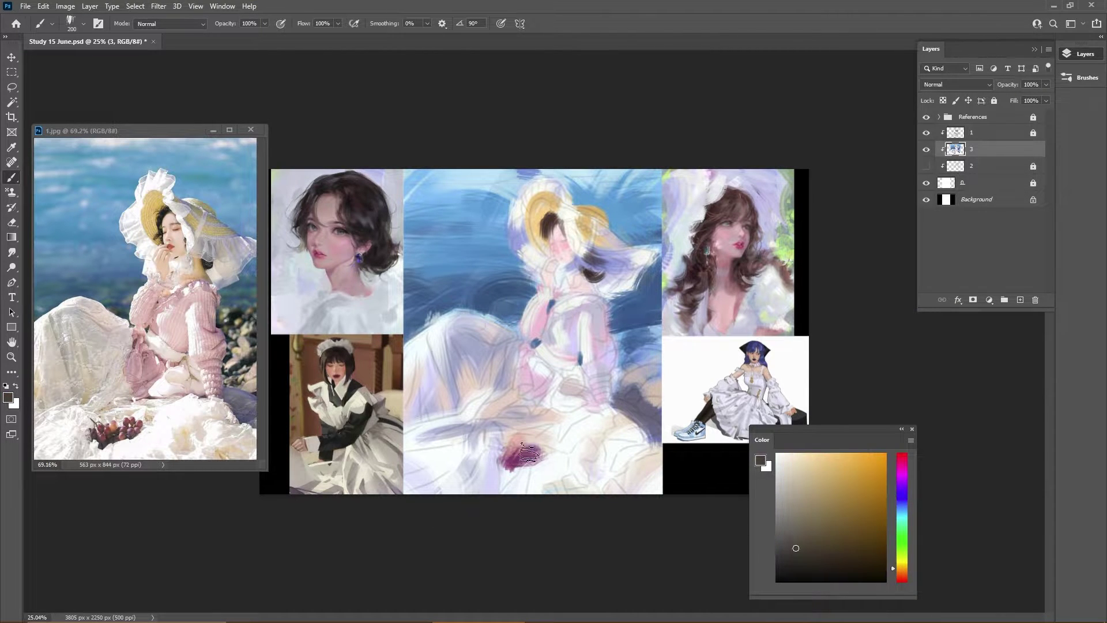
Step: Vary the foreground cloth around the grapes with soft sampled tints and pale blue strokes
alt+click(531, 475)
key(bracketright)
key(bracketright)
key(bracketright)
alt+click(606, 449)
key(bracketleft)
key(bracketleft)
key(bracketleft)
key(bracketleft)
alt+click(473, 357)
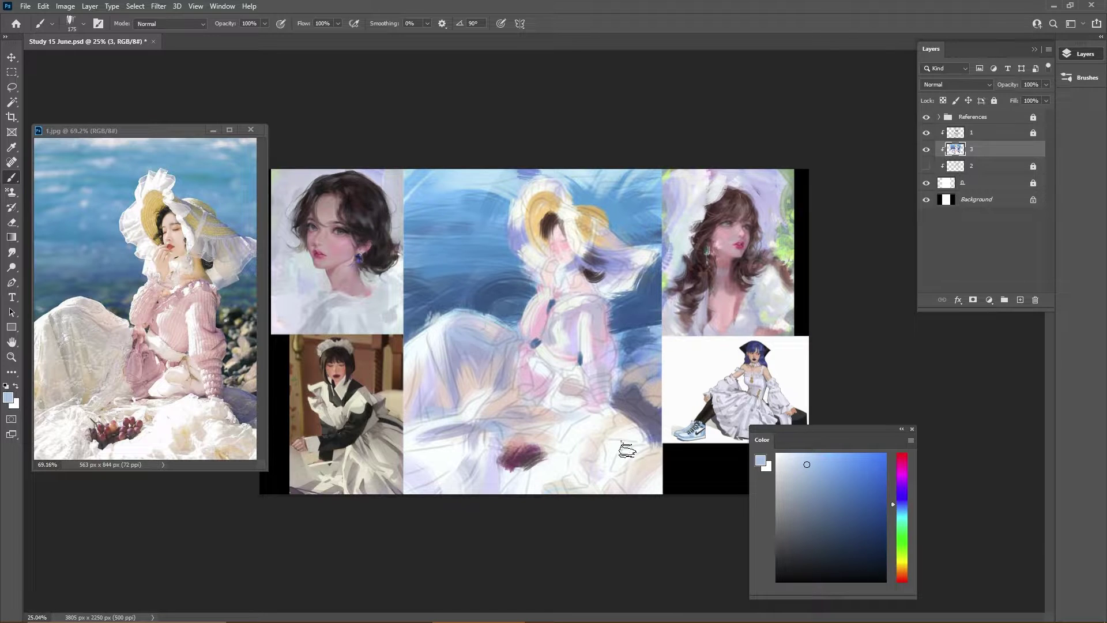
Step: Shade the hat's ruffle with lavender and add white highlights with a 90 px brush
alt+click(580, 307)
key(bracketleft)
key(bracketleft)
key(bracketleft)
key(bracketleft)
alt+click(555, 195)
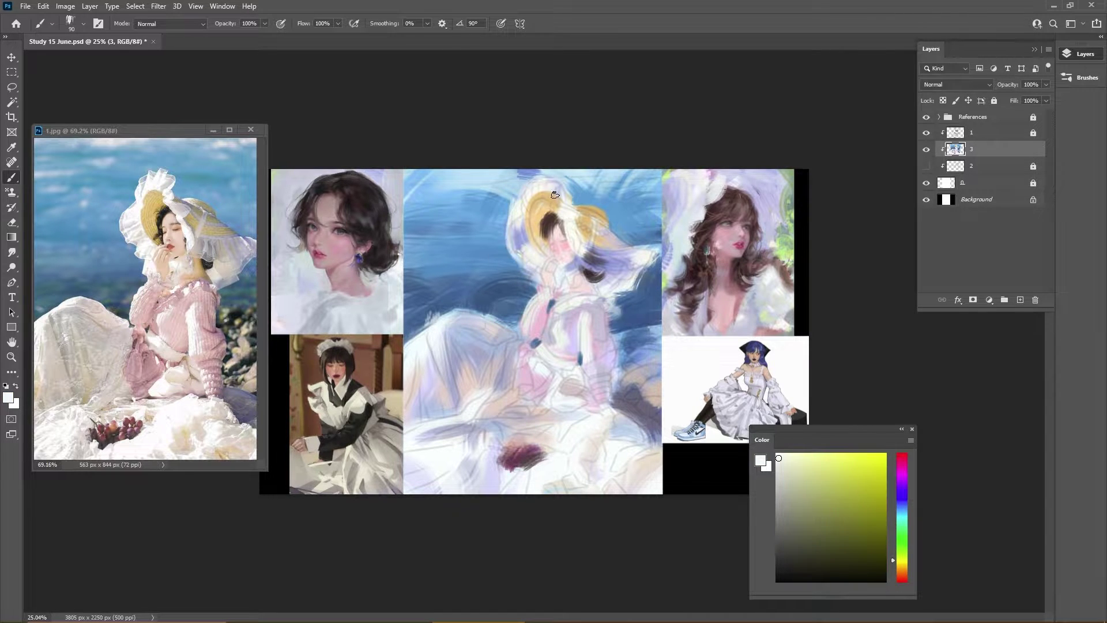
Step: Brush soft lavender-blue strokes across the upper sea with a 250 px brush
alt+click(445, 208)
key(bracketright)
key(bracketright)
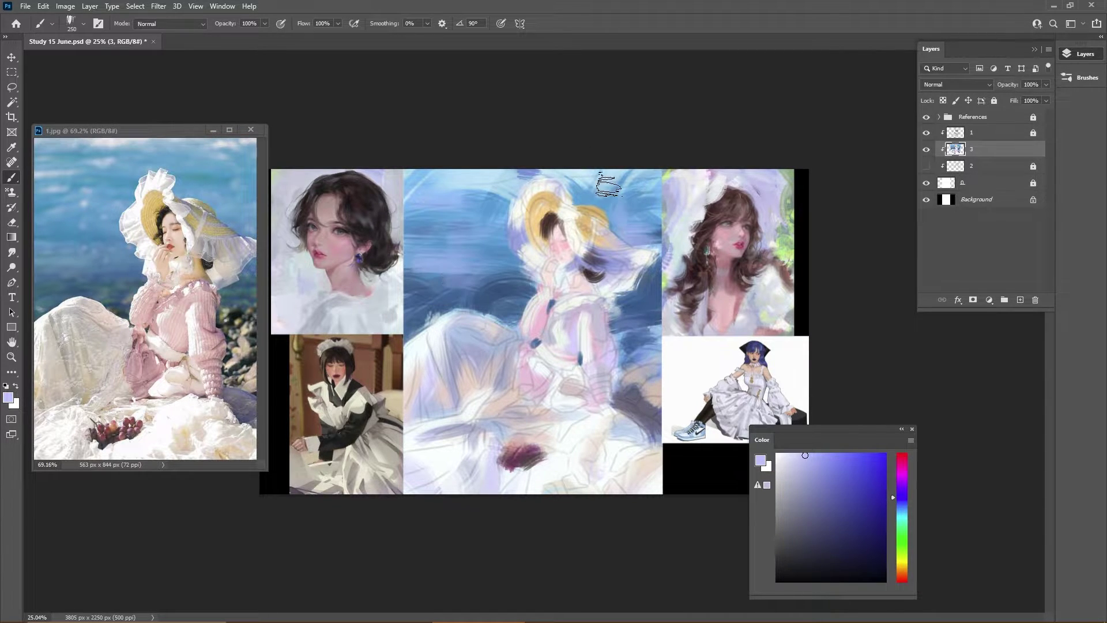
scroll(611, 173, down, 1)
Step: Add pale peach tones to the foreground cloth with an enlarged brush and save the file
alt+click(545, 493)
key(ctrl+s)
key(bracketright)
key(bracketright)
key(bracketright)
key(bracketright)
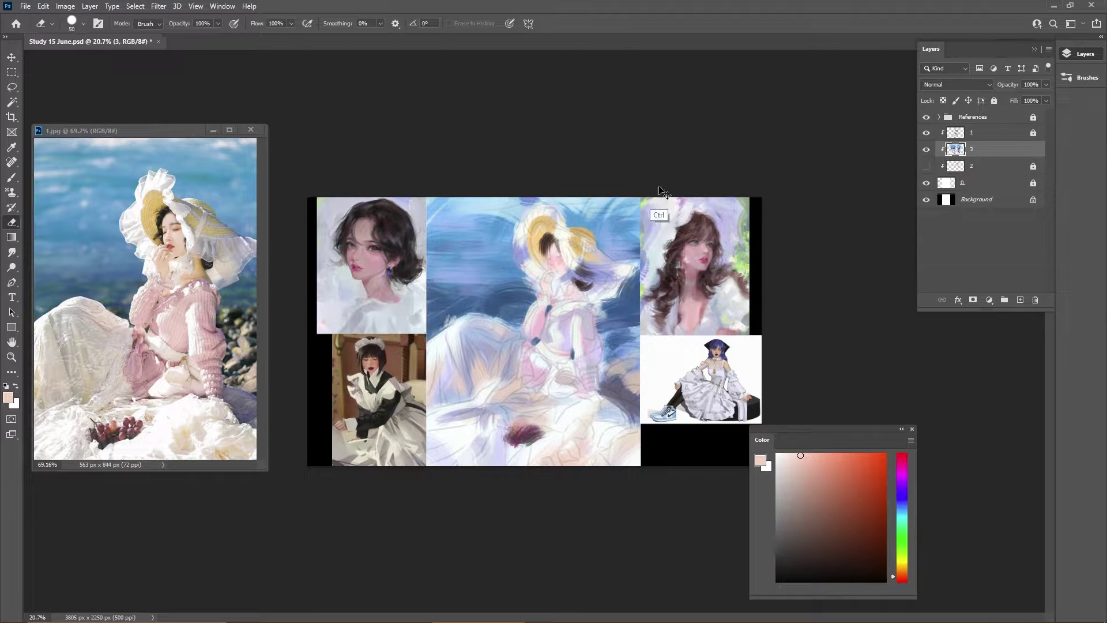
Step: Refine the face and closed eyes with pale pink and sampled skin tints, reducing the brush to 25 px
alt+click(604, 255)
alt+click(576, 239)
alt+click(579, 242)
scroll(577, 236, up, 4)
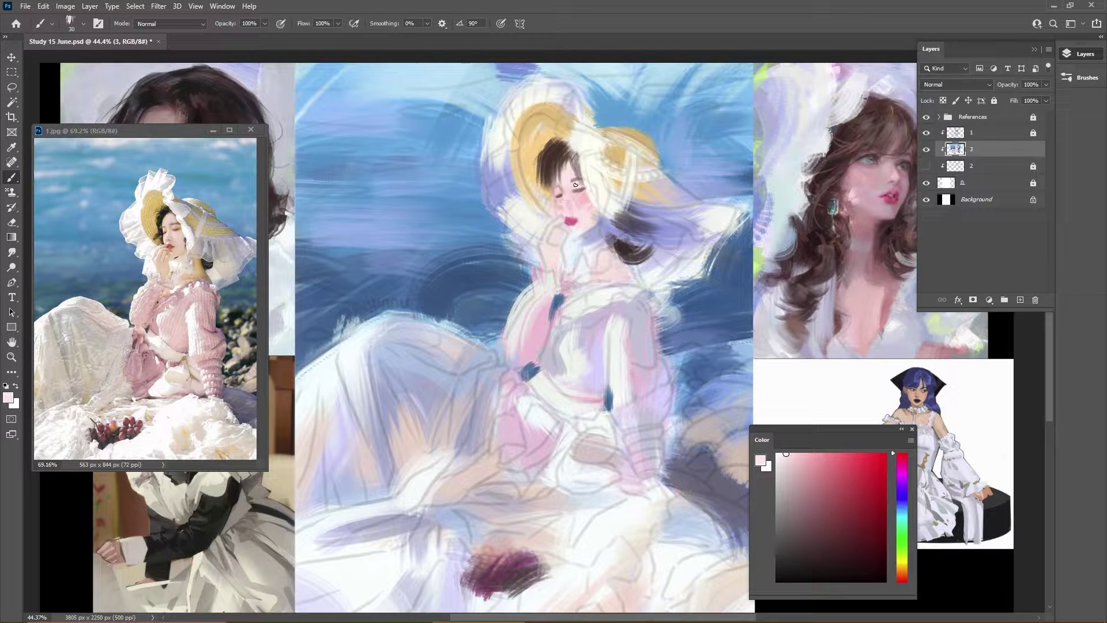
key(bracketleft)
key(bracketleft)
key(bracketleft)
alt+click(579, 239)
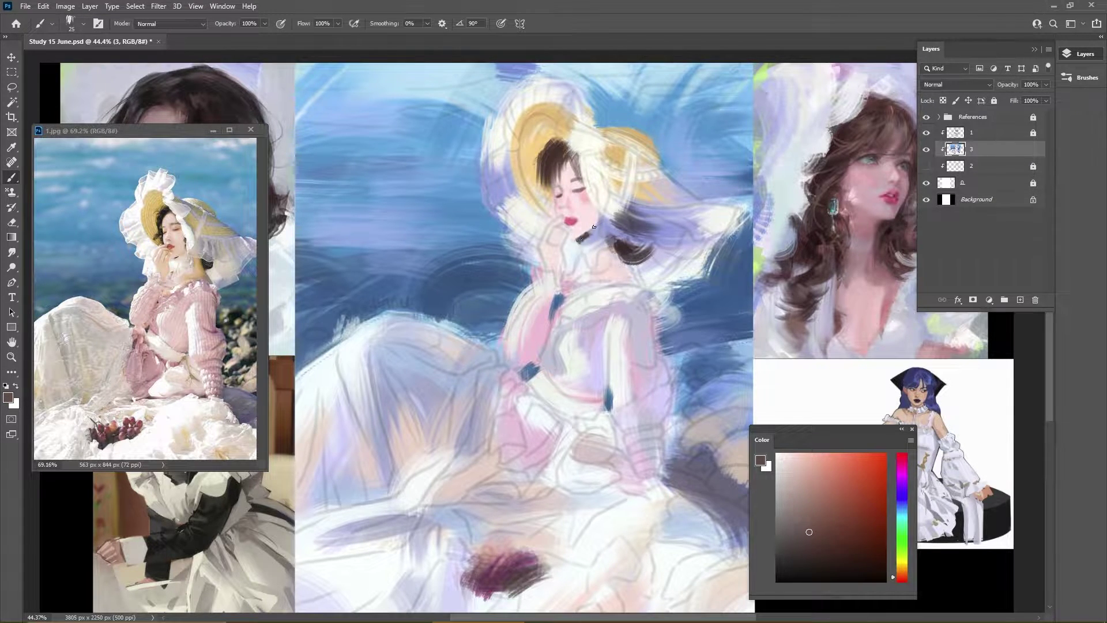
Step: Add dark brown accents beneath the chin and in the hair at the nape, and white on the collar with an enlarged 60 px brush
alt+click(594, 231)
alt+click(582, 238)
key(bracketright)
key(bracketright)
key(bracketright)
key(bracketright)
alt+click(641, 271)
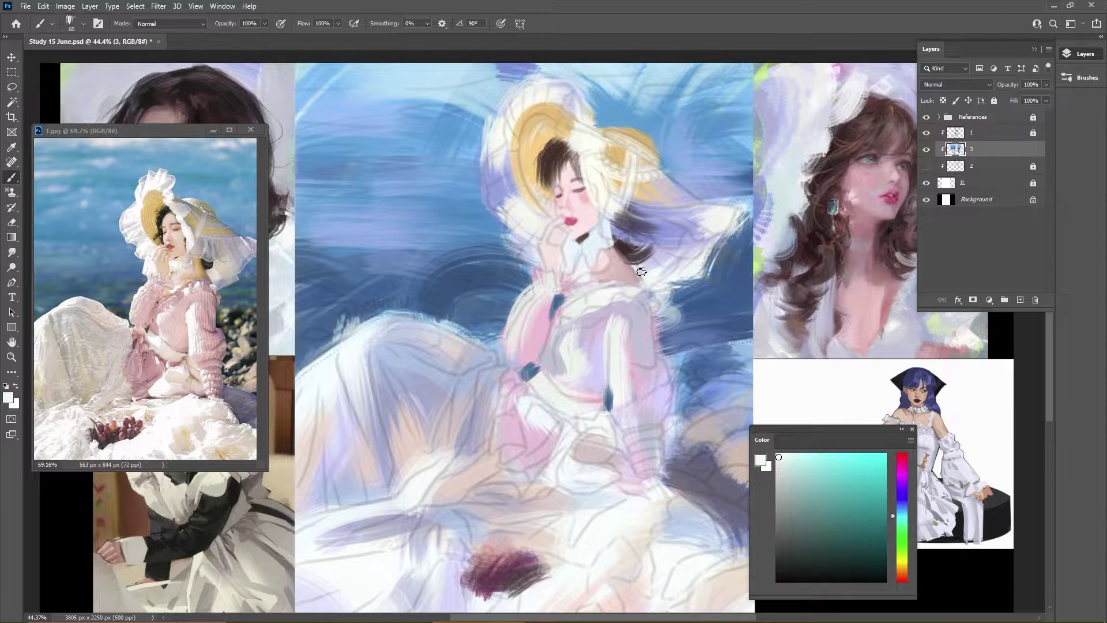
Step: Lighten the lap and the foreground cloth around the grapes with sampled near-white tints and a 60 px brush
scroll(641, 271, down, 2)
alt+click(559, 231)
alt+click(570, 456)
alt+click(549, 485)
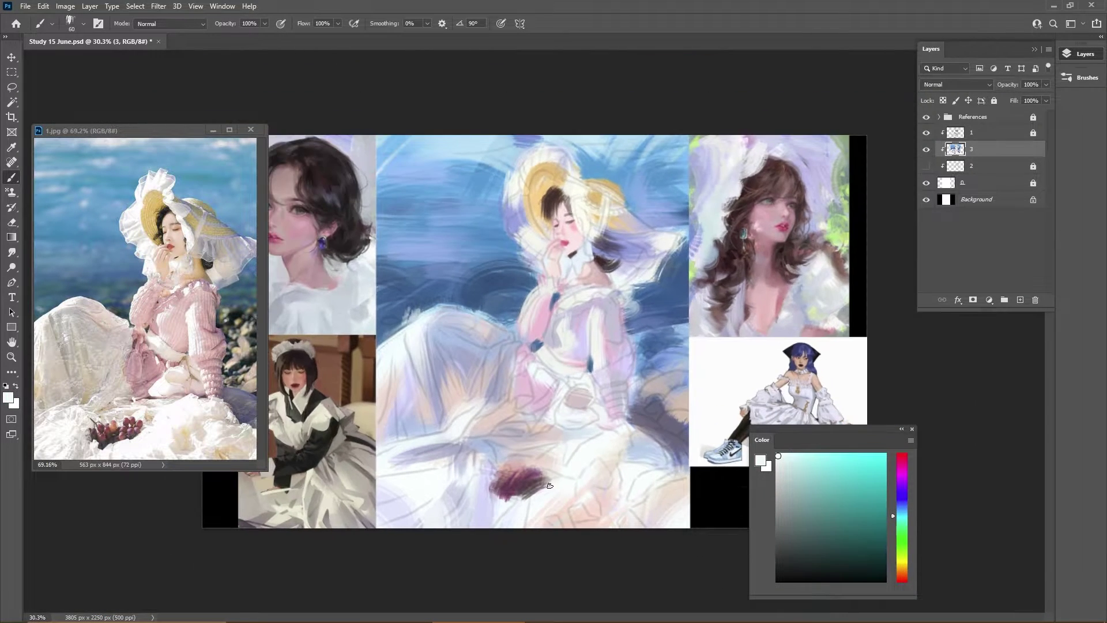
Step: Brighten the hat's ruffle with sampled off-white strokes, enlarging the brush to 125 px
scroll(529, 331, down, 1)
alt+click(519, 233)
key(bracketright)
key(bracketright)
key(bracketright)
key(bracketright)
key(bracketright)
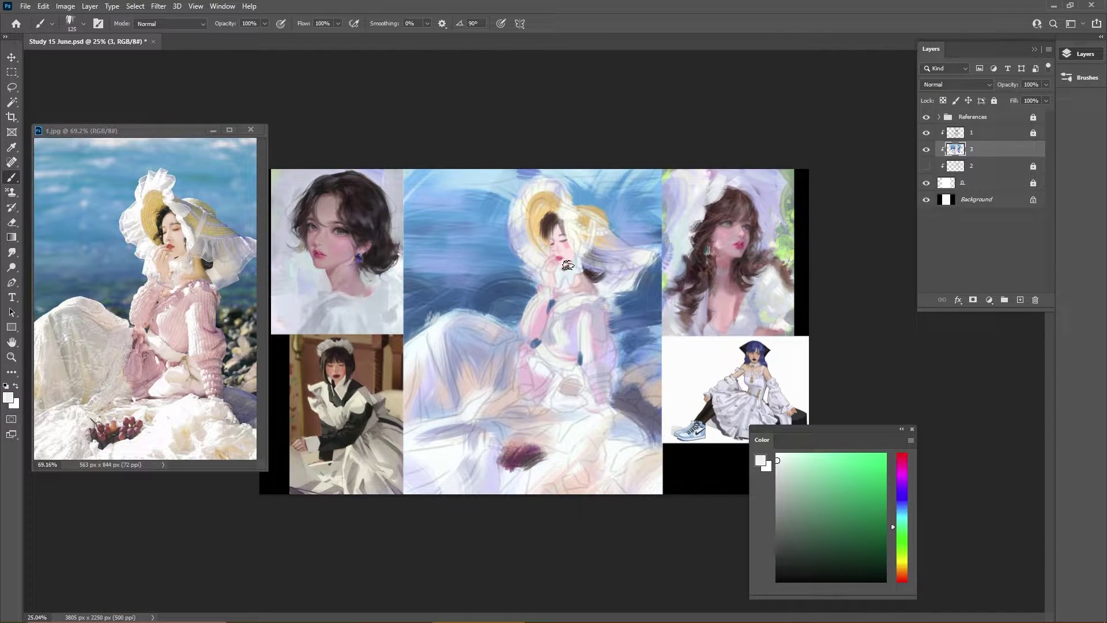
Step: Soften the draped skirt and the cloth beneath it with sampled pale blue-white tints and a 125 px brush
alt+click(507, 335)
alt+click(508, 341)
key(bracketleft)
key(bracketleft)
alt+click(417, 343)
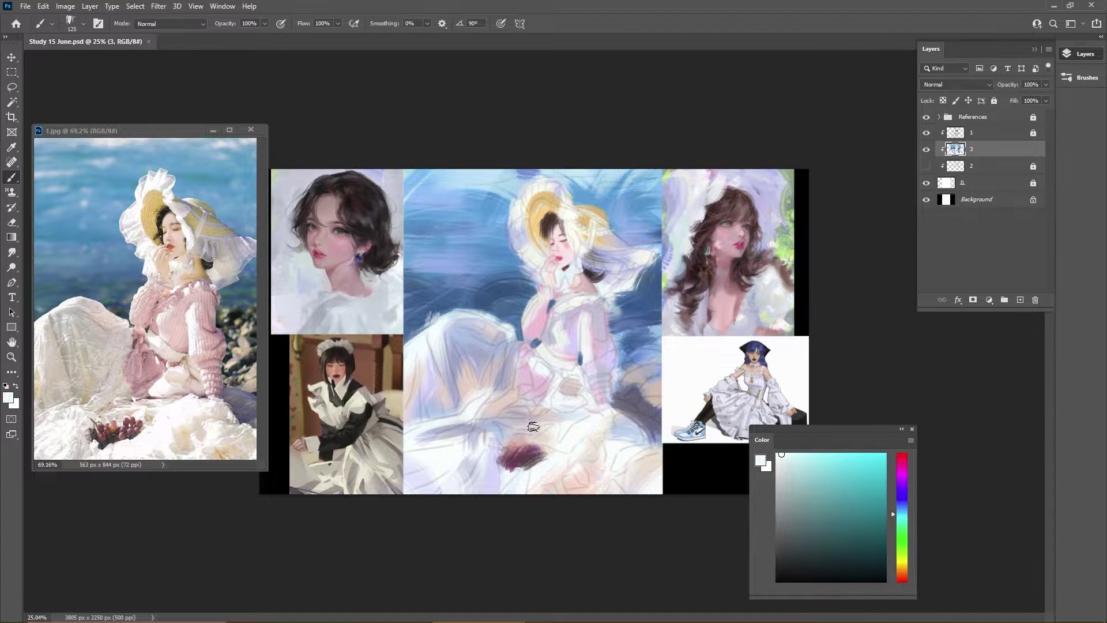
key(bracketright)
key(bracketright)
alt+click(522, 369)
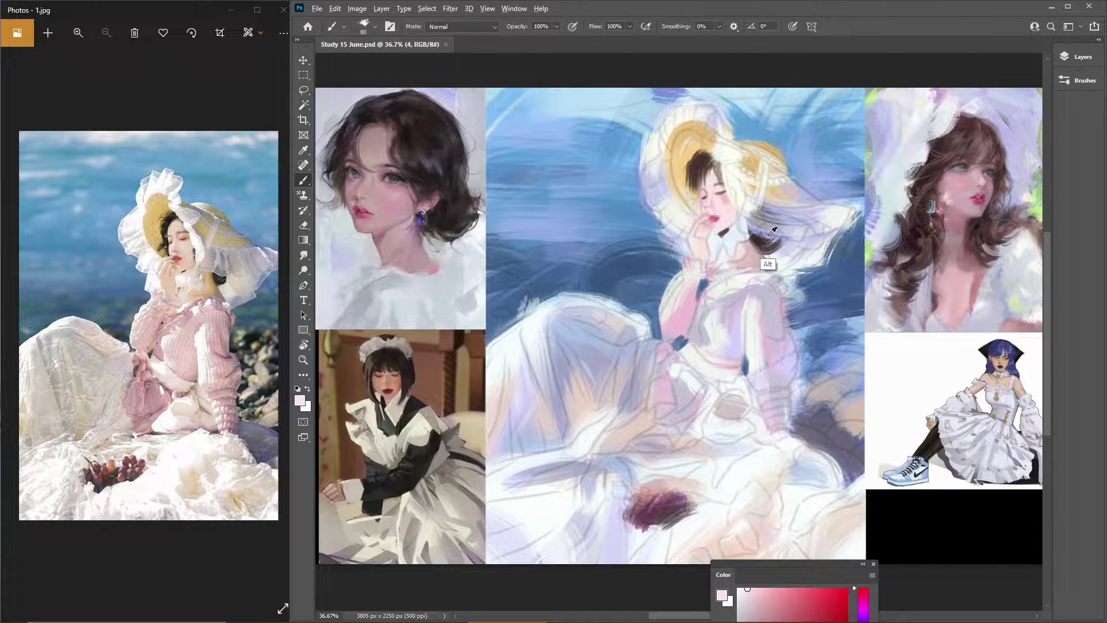
Step: Try to repaint the hat's ruffle with smooth white and pale lavender strokes, trimming its edge with sampled sea blues
alt+click(769, 265)
alt+click(660, 220)
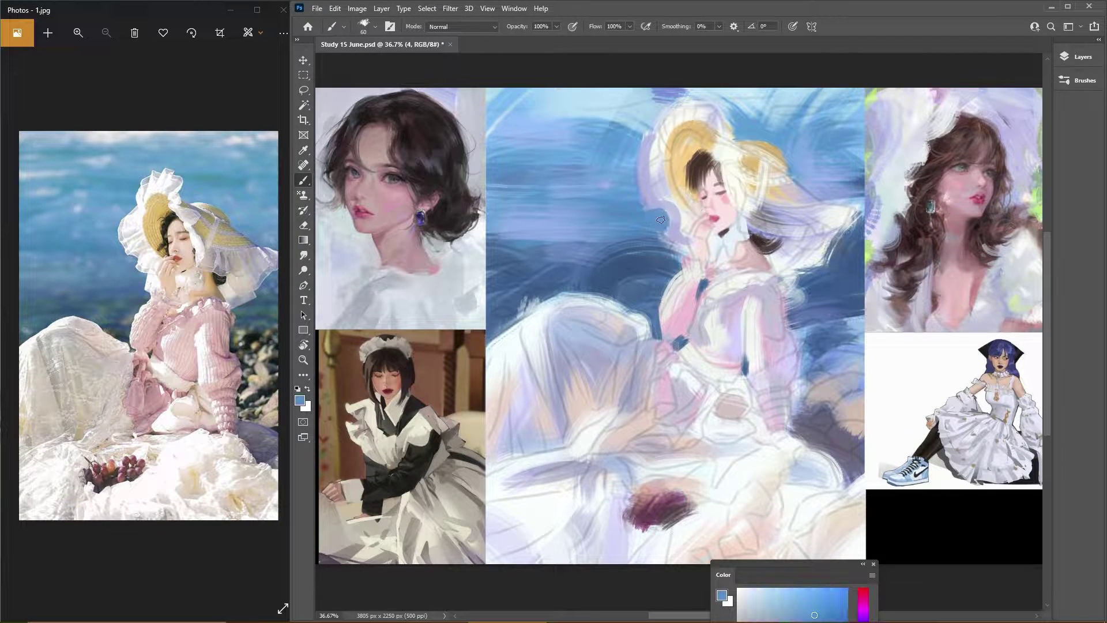
alt+click(657, 150)
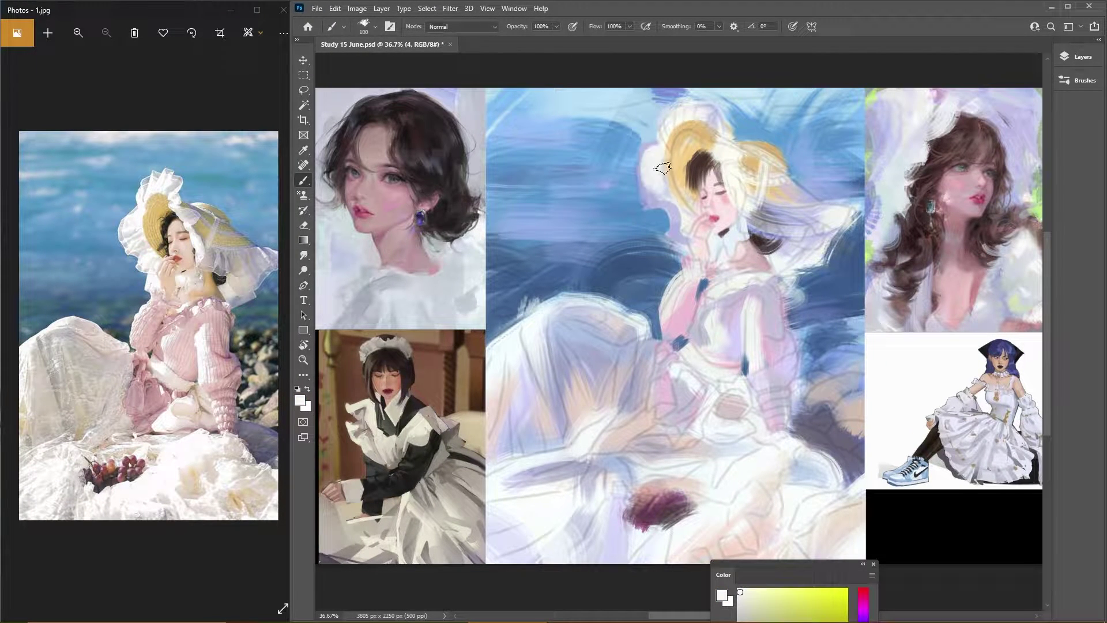
drag(663, 168, 694, 234)
alt+click(668, 119)
key(bracketright)
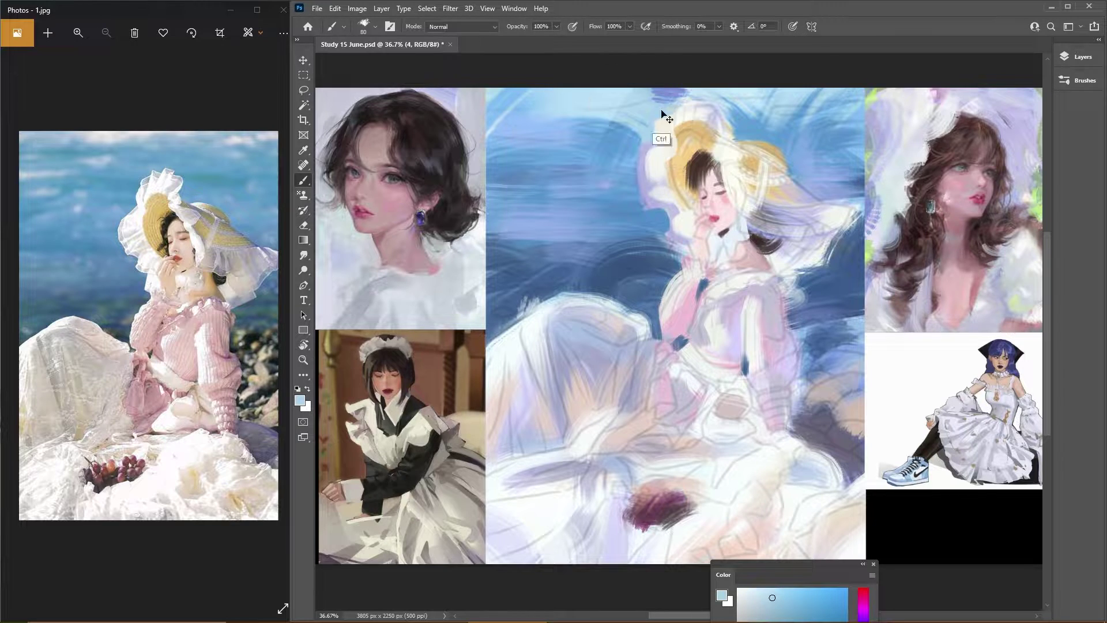
alt+click(710, 105)
alt+click(661, 169)
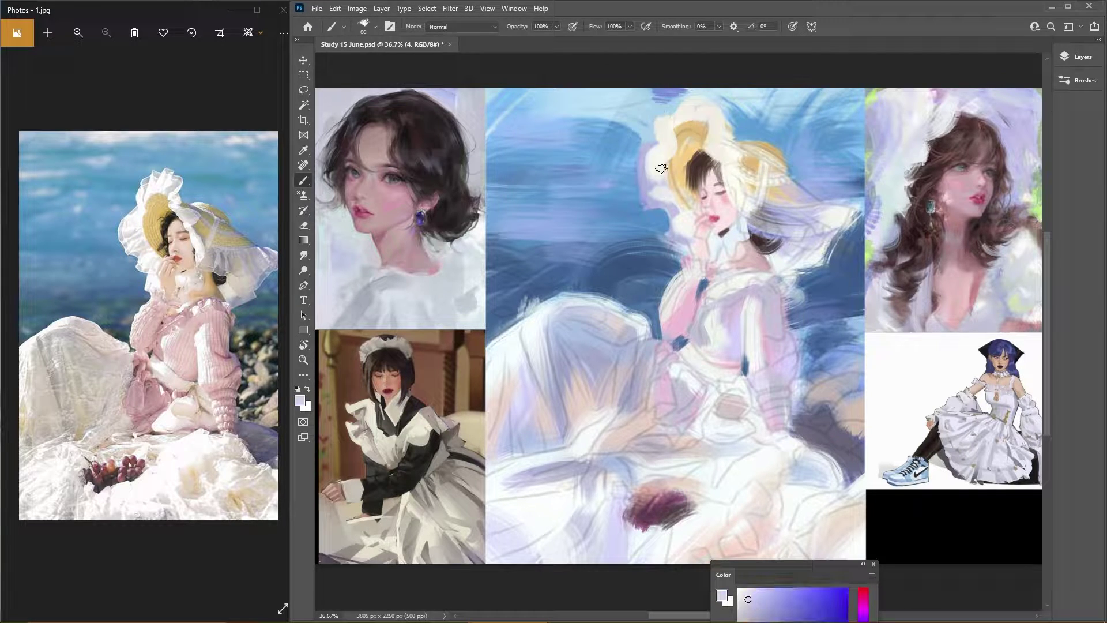
key(bracketright)
key(bracketright)
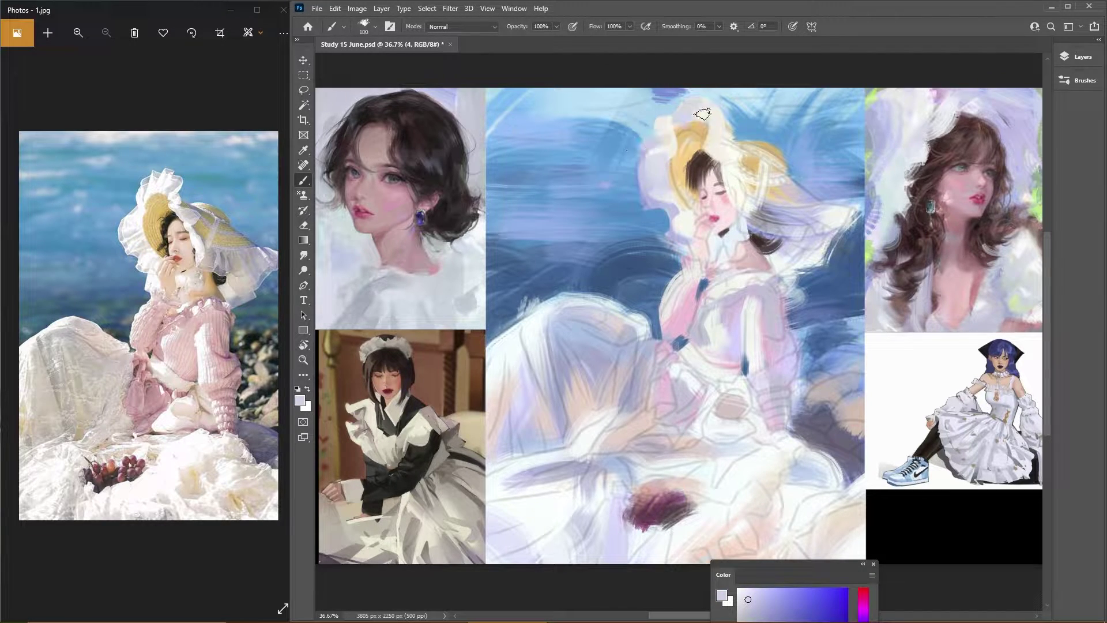
key(bracketright)
key(bracketright)
Step: Choose the textured brush preset "0 JL主力手绘5(主力)" and set its size to 150 px
click(1078, 80)
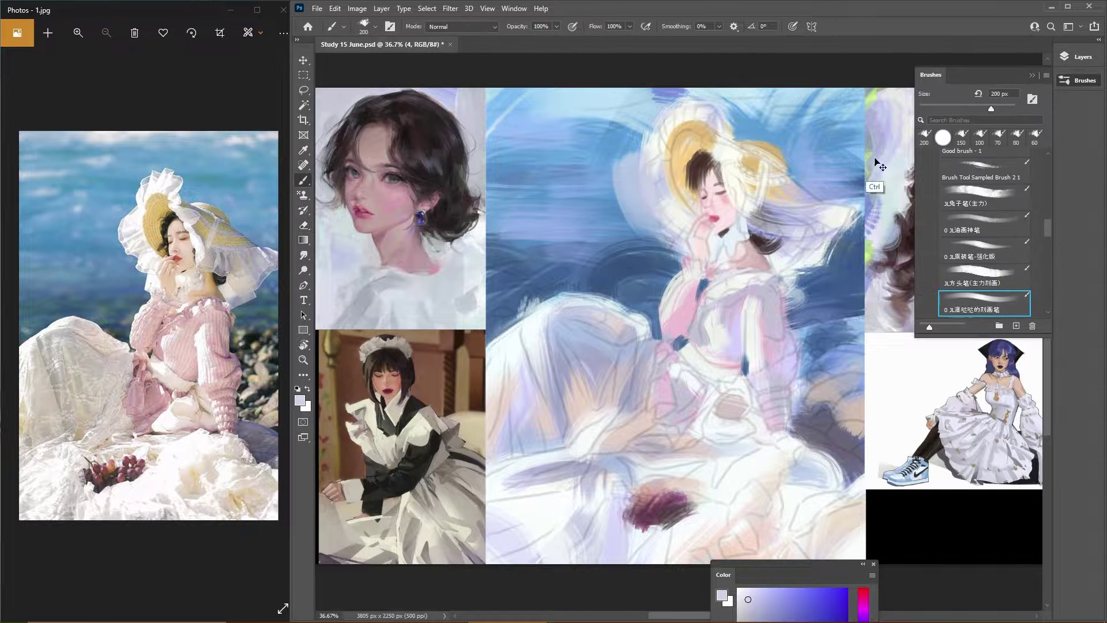
scroll(984, 242, down, 5)
click(984, 237)
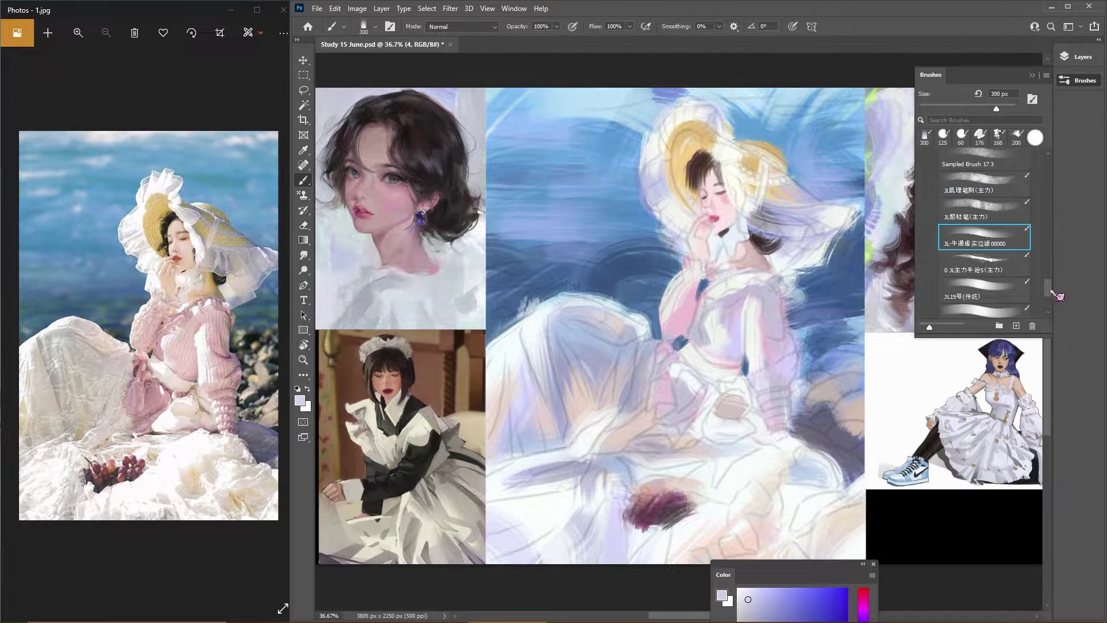
click(984, 265)
key(F5)
key(F5)
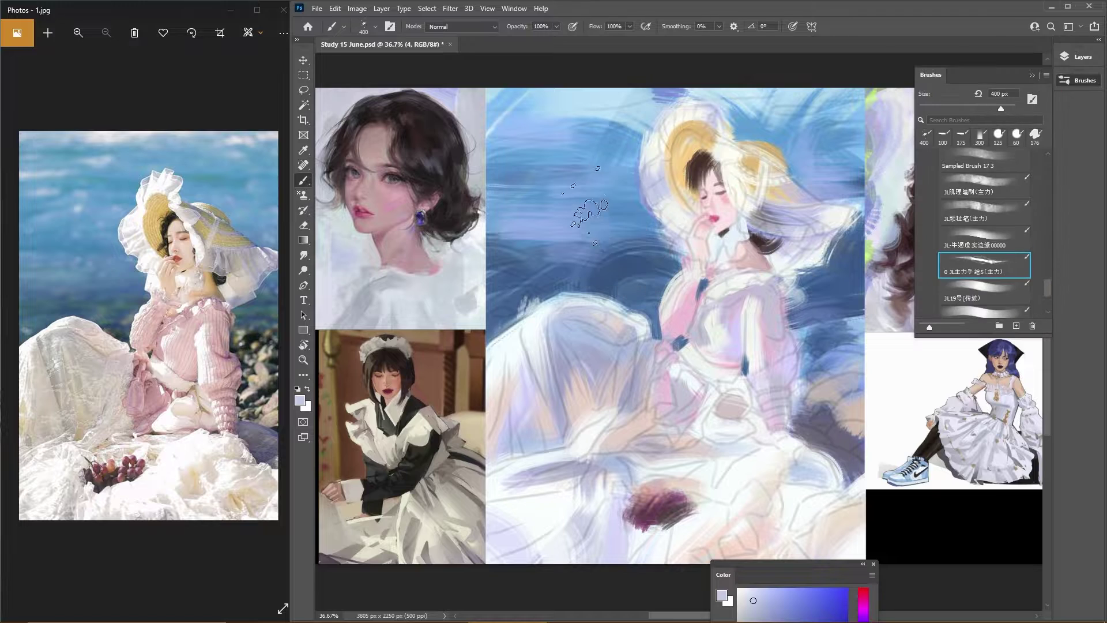
key(bracketleft)
key(bracketleft)
key(bracketleft)
key(bracketleft)
key(bracketleft)
key(F7)
key(F7)
key(bracketright)
key(bracketright)
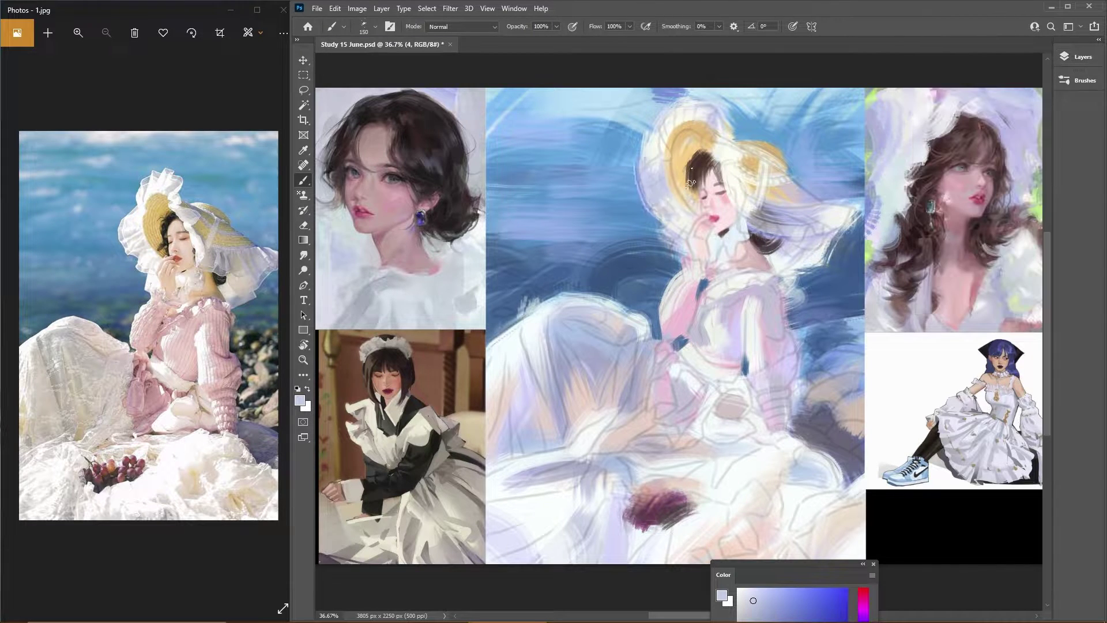
Step: Redraw the hat's ruffle and flowing veil with loose textured lavender and pale yellow strokes
drag(663, 173, 651, 205)
drag(674, 115, 706, 110)
drag(731, 170, 845, 271)
alt+click(656, 147)
mouse_move(767, 262)
mouse_down()
mouse_move(804, 236)
mouse_move(847, 245)
mouse_up()
drag(728, 116, 720, 170)
drag(663, 222, 688, 271)
Step: Trim the ruffle's upper edge with sampled sea blue and touch up the ruffle in off-white with a 175 px brush
alt+click(649, 109)
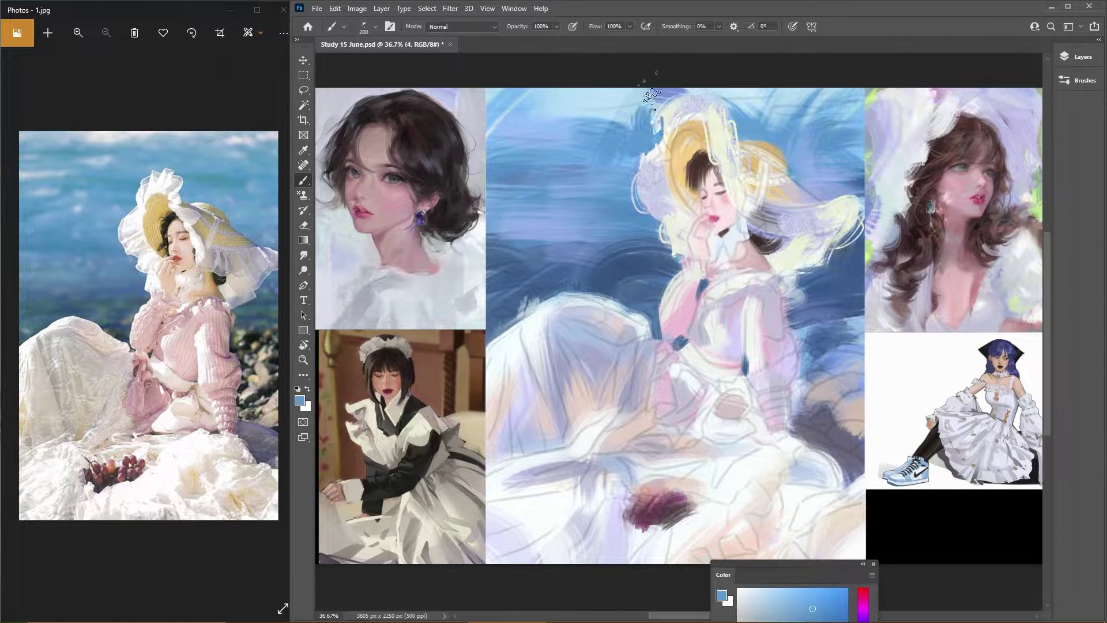
key(bracketleft)
alt+click(657, 132)
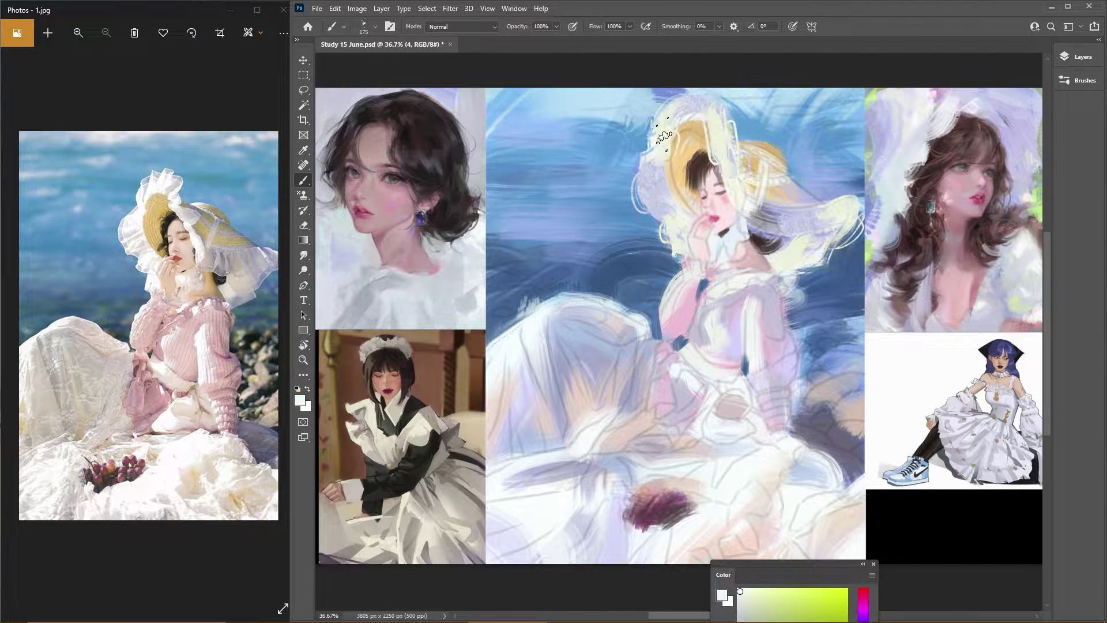
Step: Rework the straw crown and brim with golden yellow strokes, using a brush of up to 200 px
alt+click(686, 156)
key(bracketleft)
key(bracketleft)
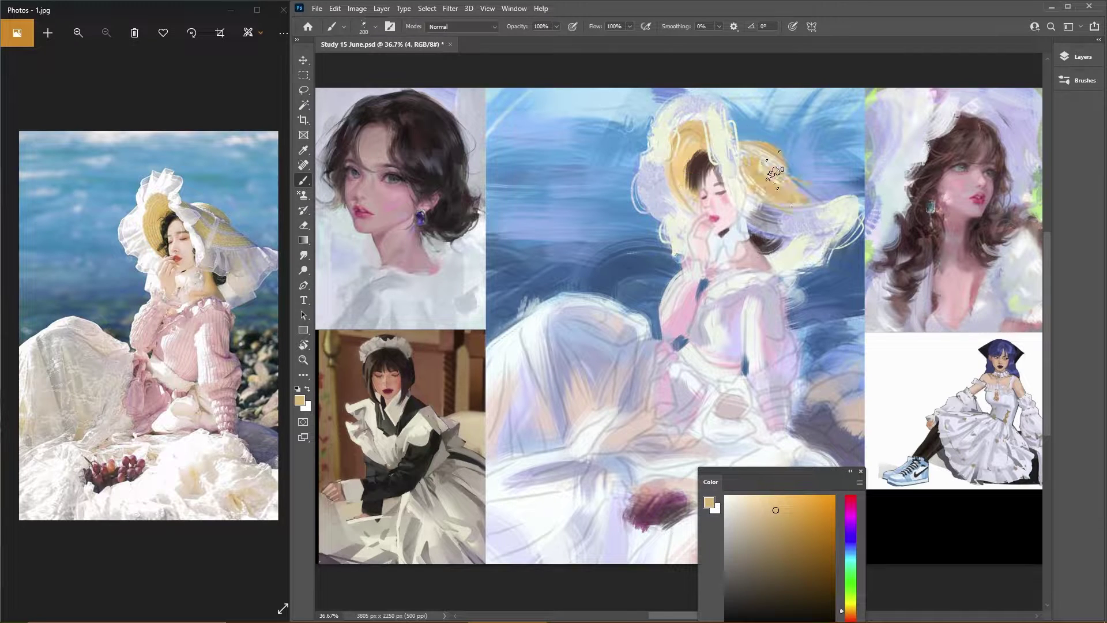
key(bracketright)
key(bracketright)
key(bracketright)
Step: Shade the underside of the hat's veil beside the nape with a sampled grey and a 200 px brush
alt+click(675, 268)
alt+click(739, 230)
alt+click(785, 223)
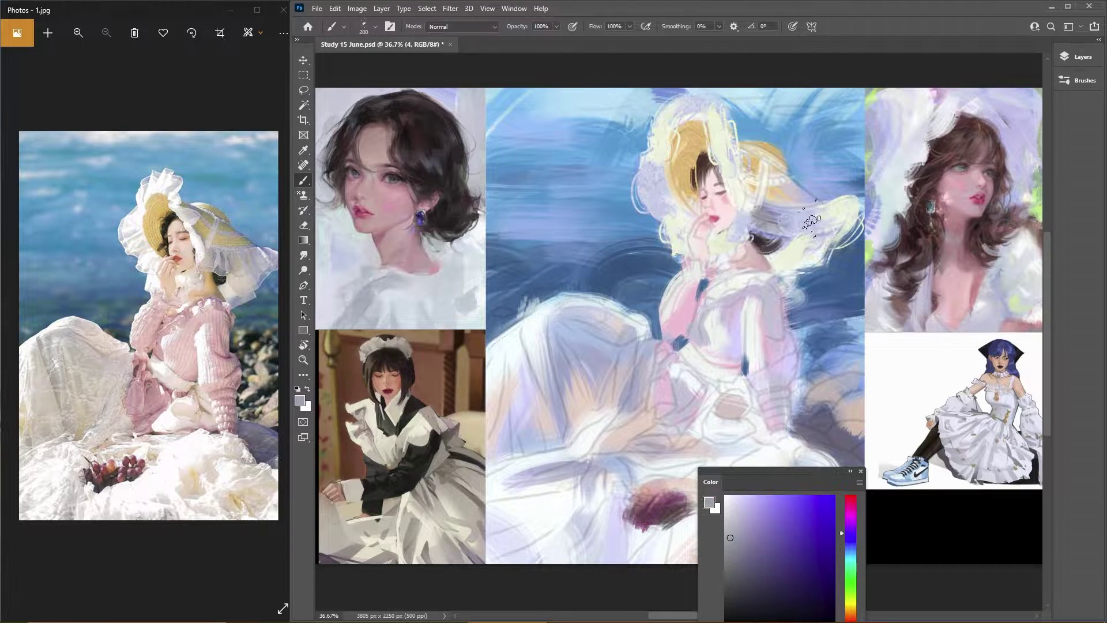
Step: Define the bangs over the forehead with pale pink skin and dark brown hair strokes
alt+click(738, 182)
alt+click(706, 170)
alt+click(703, 162)
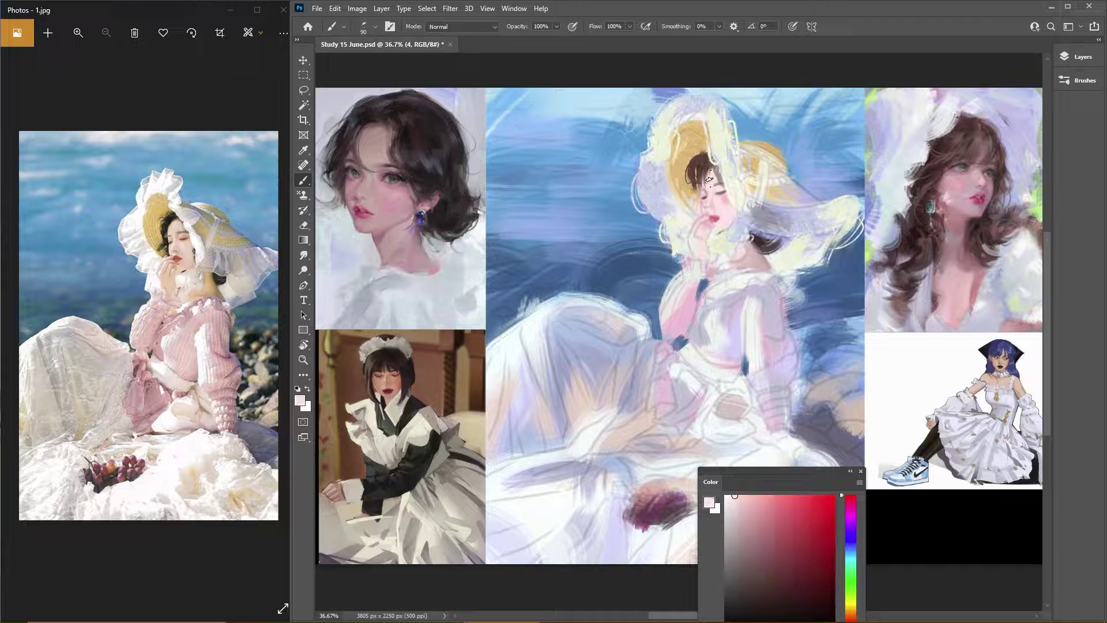
alt+click(717, 172)
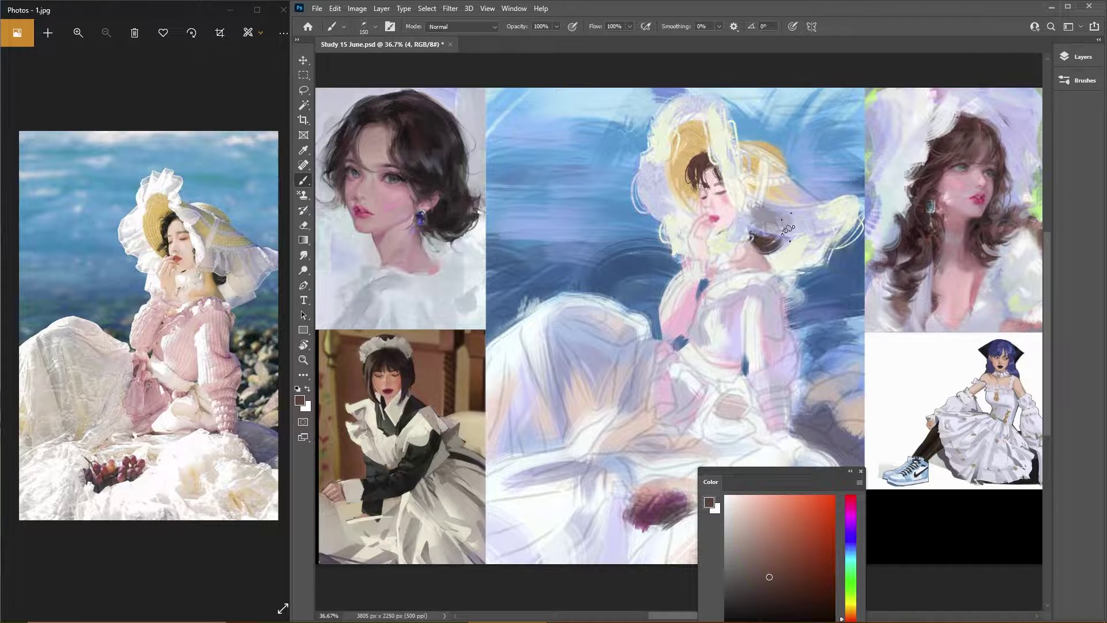
Step: Lighten the veil and ruffle around the face with near-white strokes and a 150 px brush
alt+click(747, 213)
key(bracketleft)
key(bracketleft)
scroll(673, 217, down, 2)
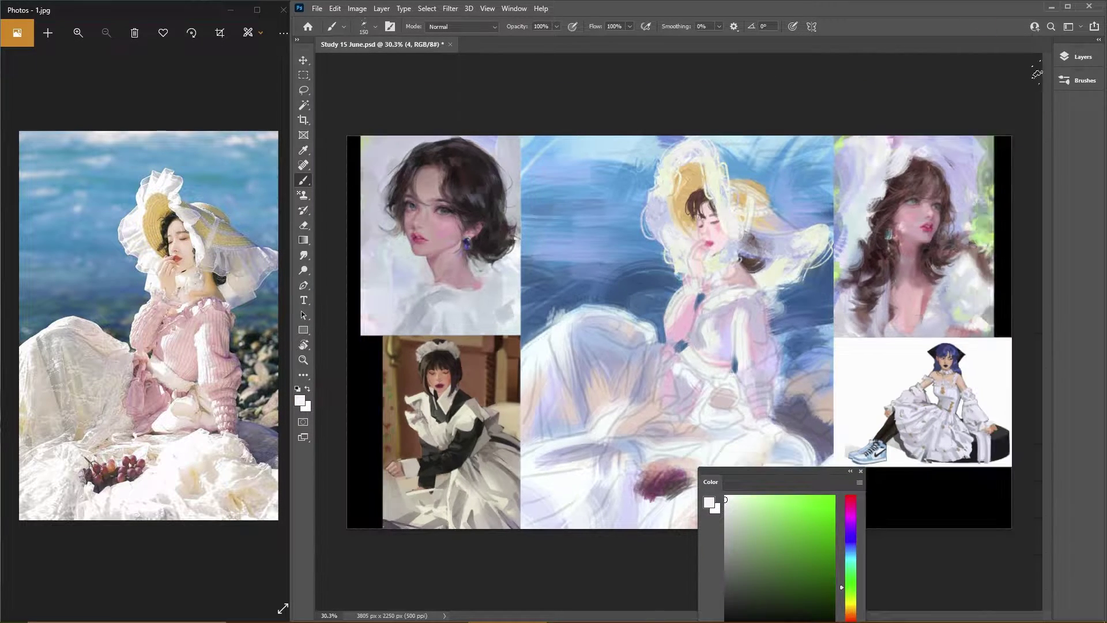
Step: Brush muted sea blue into the water behind the hat with a 175 px brush
scroll(672, 217, up, 3)
alt+click(744, 219)
key(bracketright)
scroll(814, 221, down, 3)
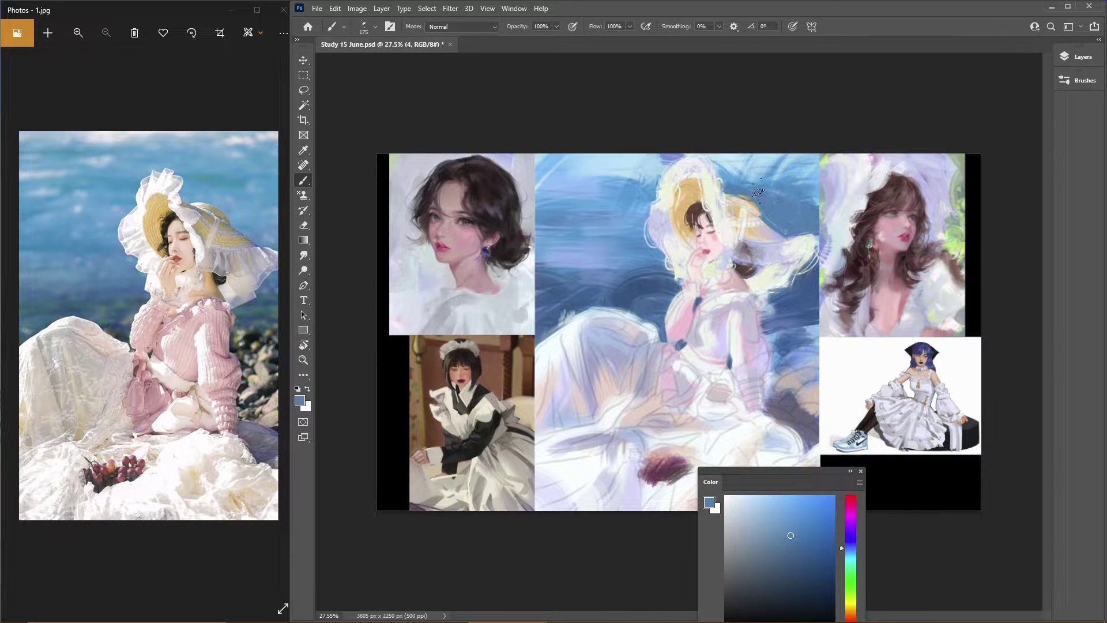
Step: Paint textured near-white strokes over the draped skirt at the knee with a 200 px brush
alt+click(568, 340)
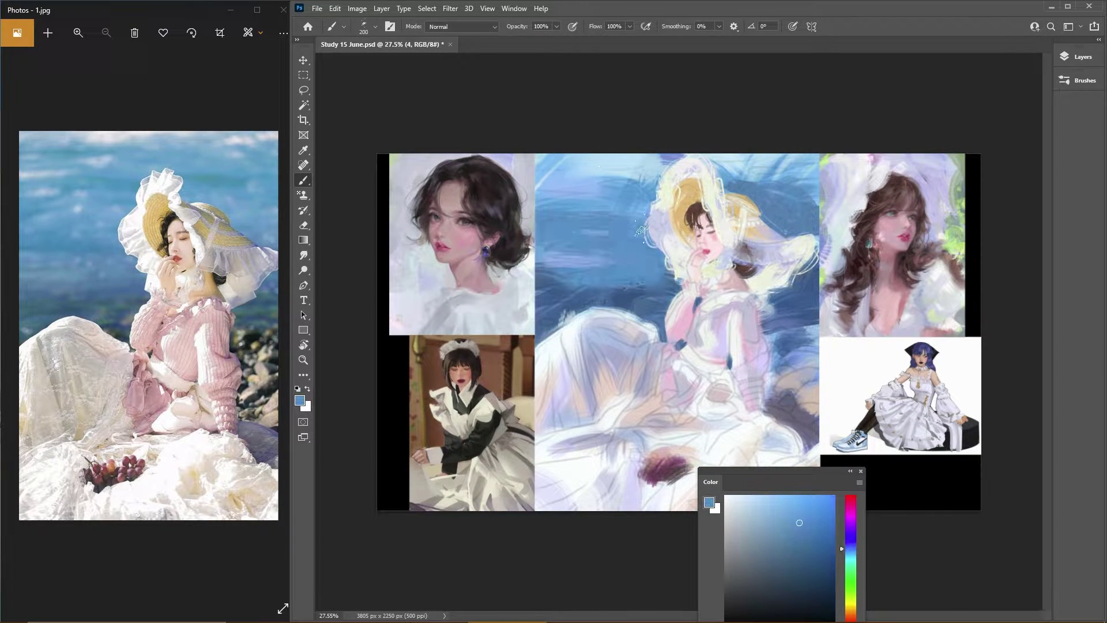
alt+click(576, 353)
drag(575, 344, 601, 315)
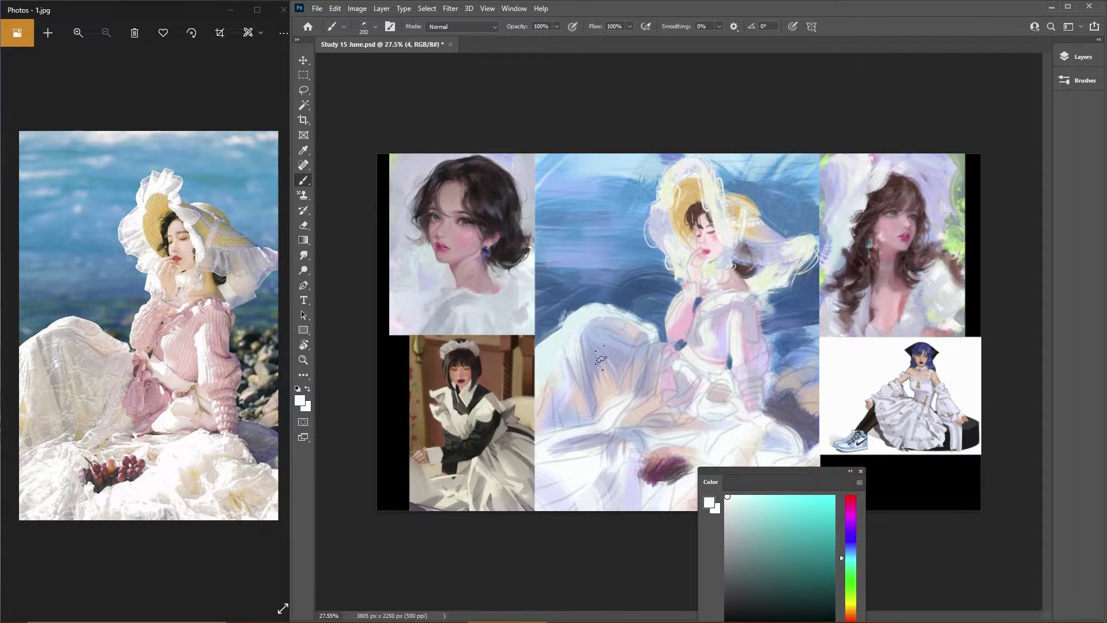
Step: Fill the sweater's supporting arm sleeve with textured light pink strokes, using a brush of at least 175 px
key(ctrl+minus)
key(ctrl+plus)
alt+click(757, 361)
key(bracketright)
key(bracketright)
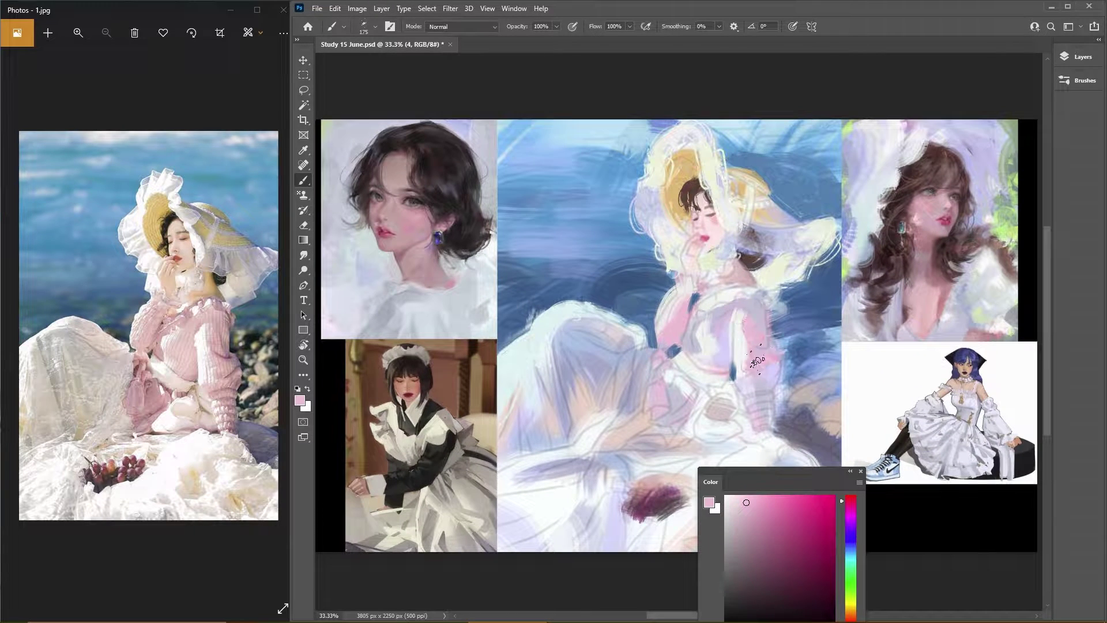
scroll(771, 399, down, 1)
key(bracketright)
Step: Paint the rocks behind the figure blue-violet and try blue strokes beside the raised forearm with a 125 px brush
alt+click(807, 418)
mouse_move(796, 432)
mouse_down()
mouse_move(819, 403)
mouse_move(814, 385)
mouse_up()
key(bracketleft)
key(bracketleft)
key(bracketleft)
key(bracketleft)
key(bracketleft)
key(bracketleft)
key(bracketleft)
key(bracketleft)
key(bracketleft)
alt+click(699, 300)
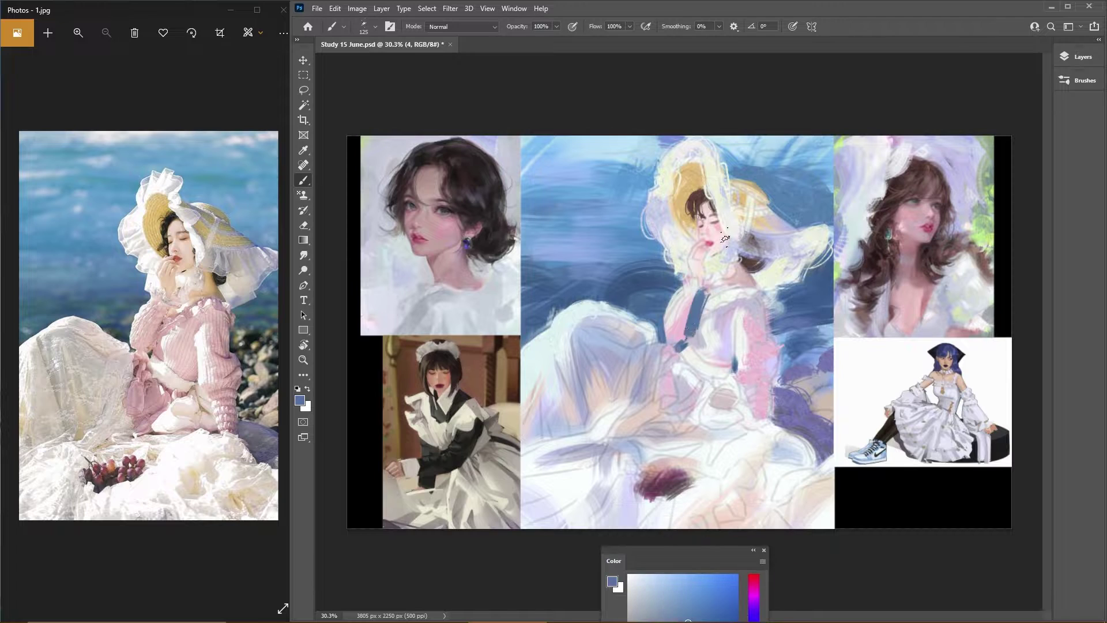
Step: Brush pale blue highlights across the upper sea with the brush enlarged to 200 px
scroll(704, 296, up, 1)
key(F7)
alt+click(608, 159)
key(bracketright)
key(bracketright)
key(bracketright)
key(bracketright)
key(bracketright)
key(bracketright)
key(bracketright)
key(bracketright)
key(bracketright)
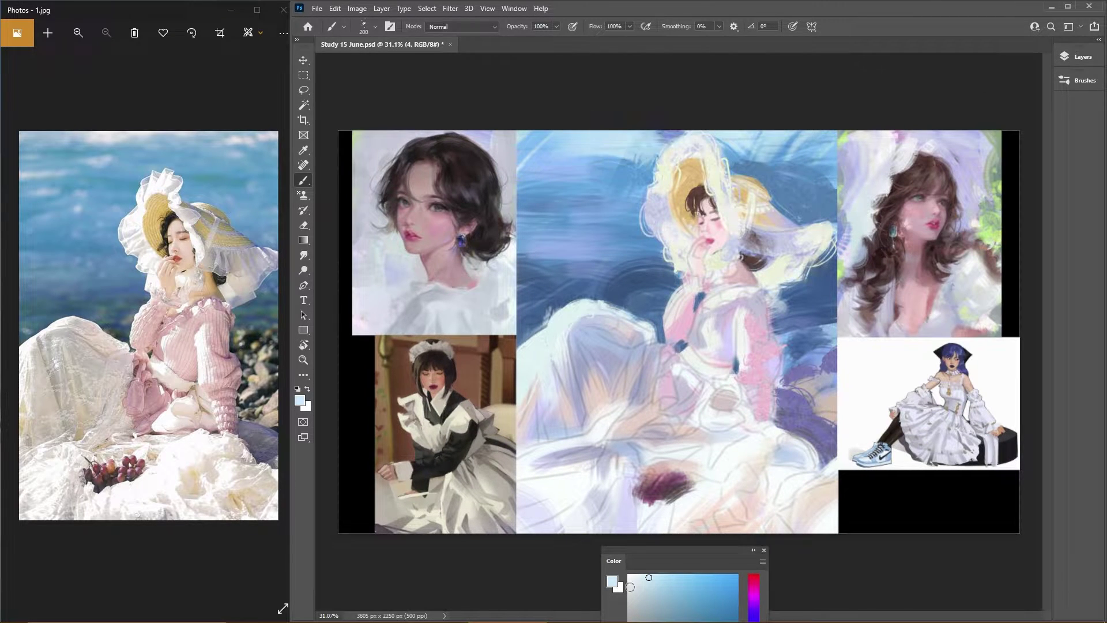
Step: Add warm greyish-beige textured strokes to the skirt folds and the foreground cloth beside the grapes
alt+click(602, 382)
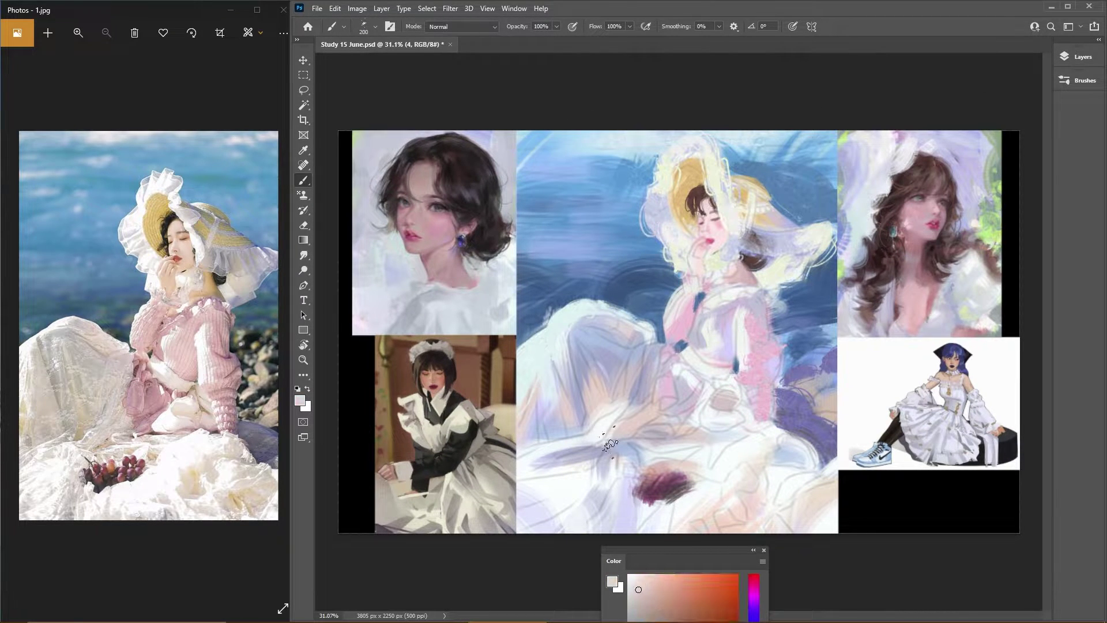
drag(597, 381, 628, 363)
mouse_move(663, 417)
mouse_down()
mouse_move(738, 507)
mouse_move(818, 519)
mouse_up()
mouse_move(749, 450)
mouse_down()
mouse_move(751, 392)
mouse_move(735, 462)
mouse_move(697, 507)
mouse_move(746, 500)
mouse_move(823, 536)
mouse_up()
Step: Paint white textured highlights over the foreground cloth around the grapes with a 200 px brush
alt+click(727, 326)
key(bracketleft)
key(bracketleft)
alt+click(715, 464)
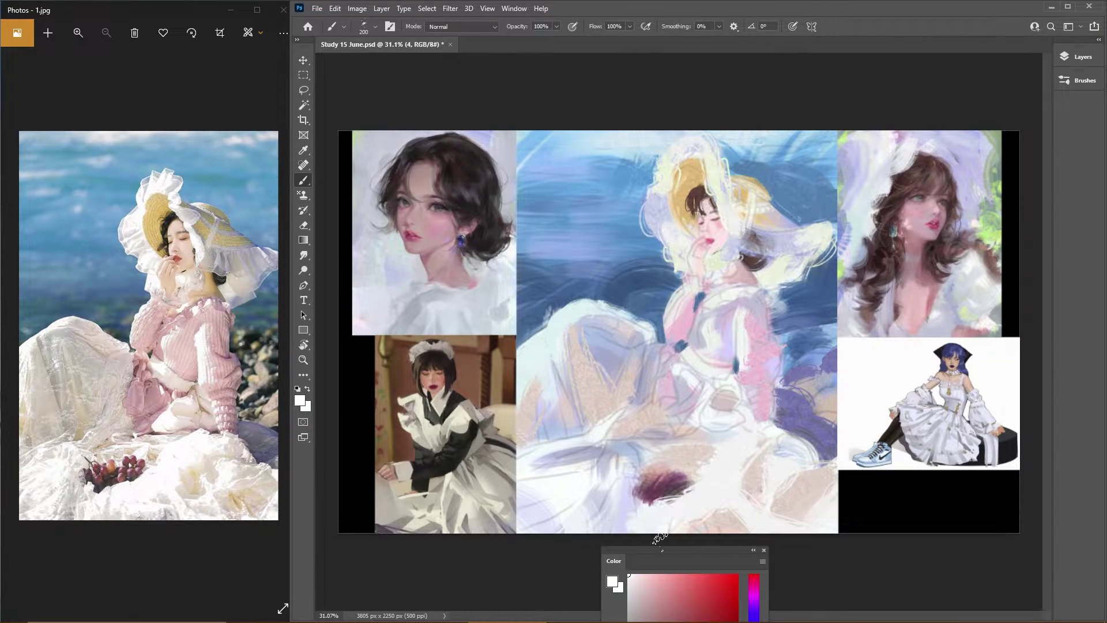
drag(662, 551, 575, 565)
scroll(695, 360, down, 1)
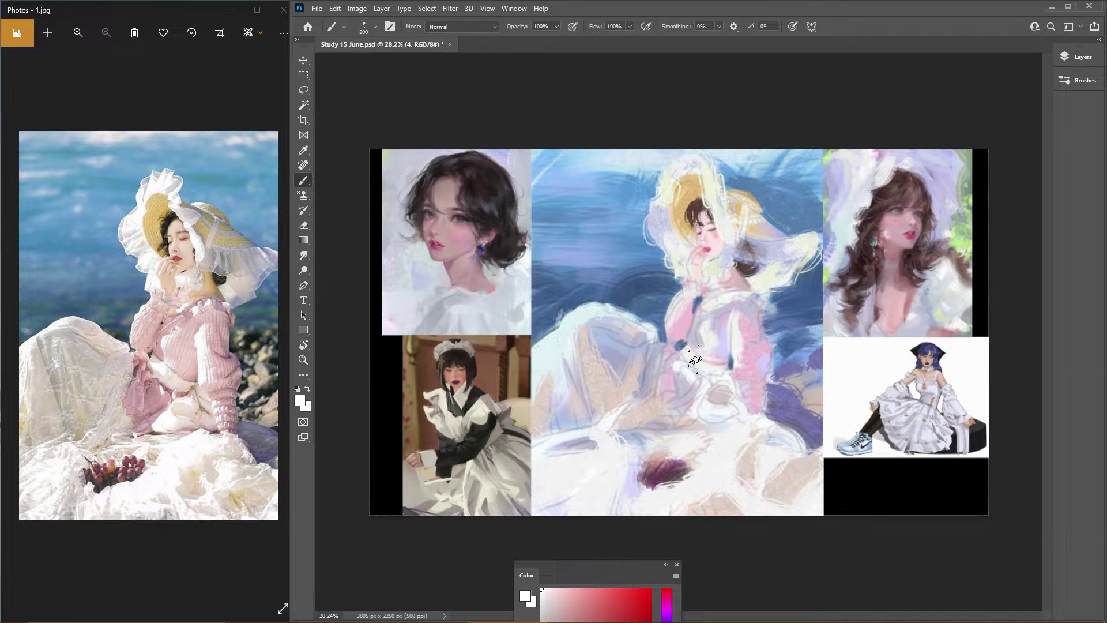
Step: Paint the sweater's shoulders and upper bodice with dusty pink textured strokes
alt+click(708, 364)
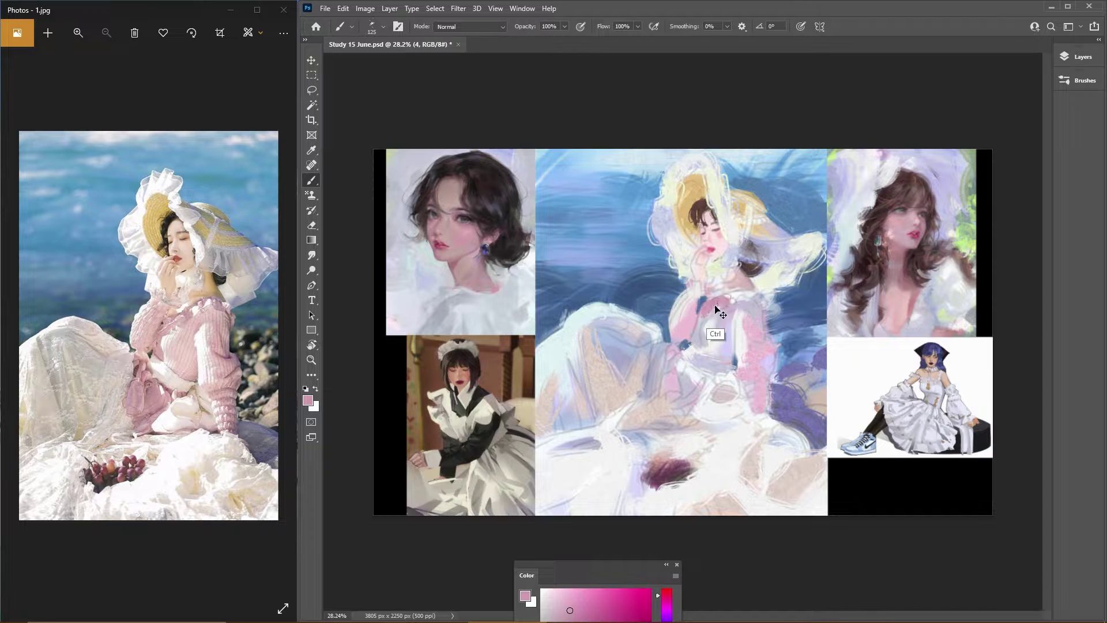
drag(720, 312, 745, 306)
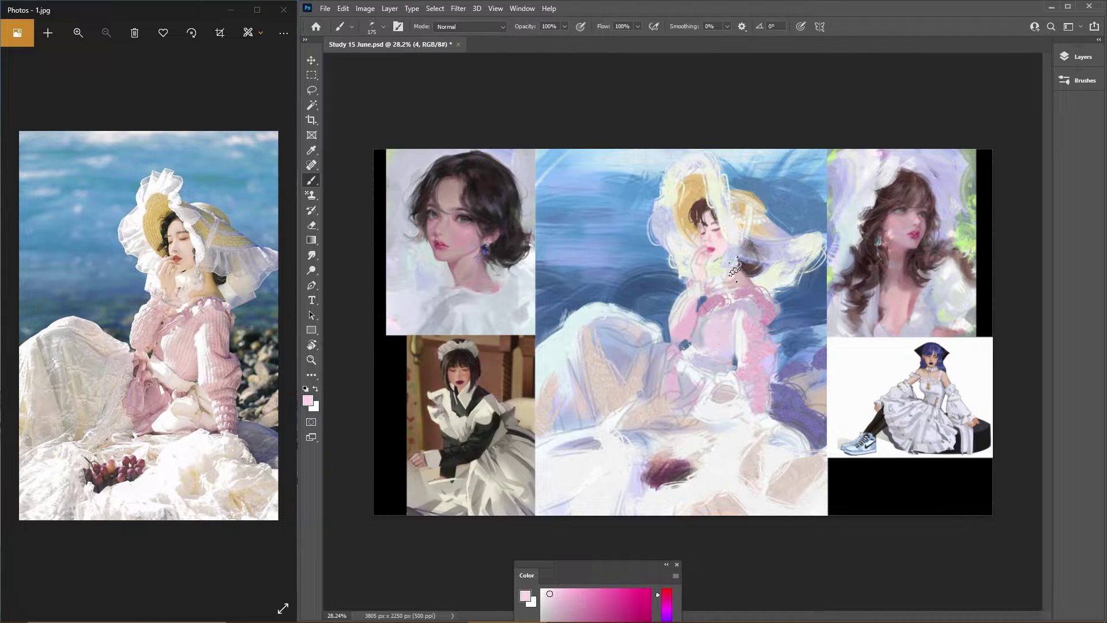
Step: Define the elbow and lower sweater with slate-blue, lavender and pink strokes using a brush of about 100 px
key(bracketleft)
key(bracketleft)
key(bracketleft)
alt+click(711, 334)
alt+click(667, 332)
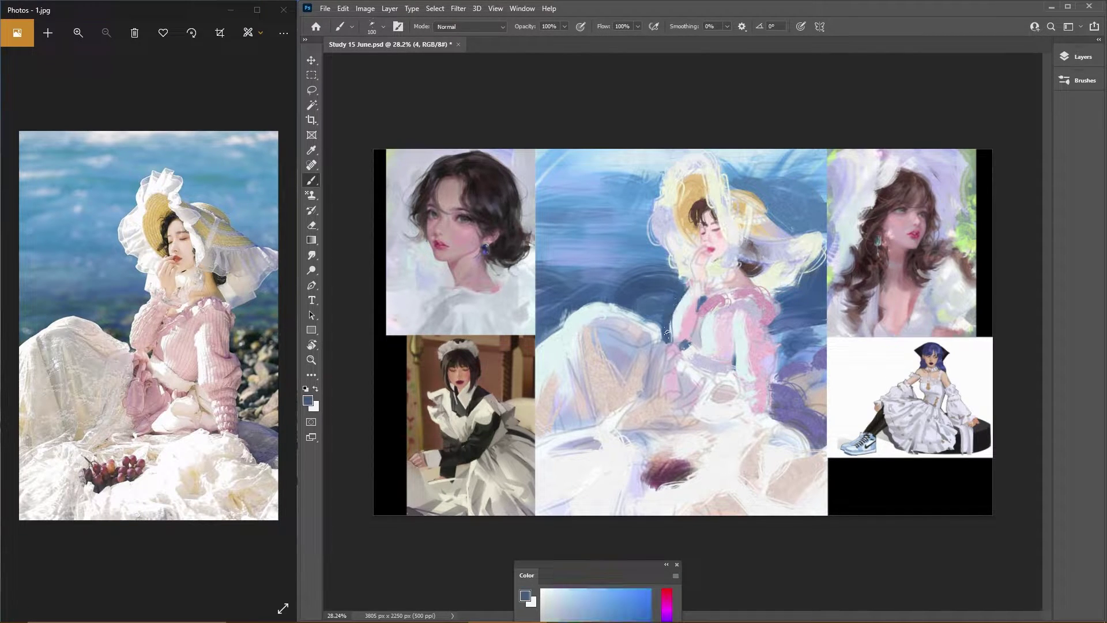
alt+click(699, 347)
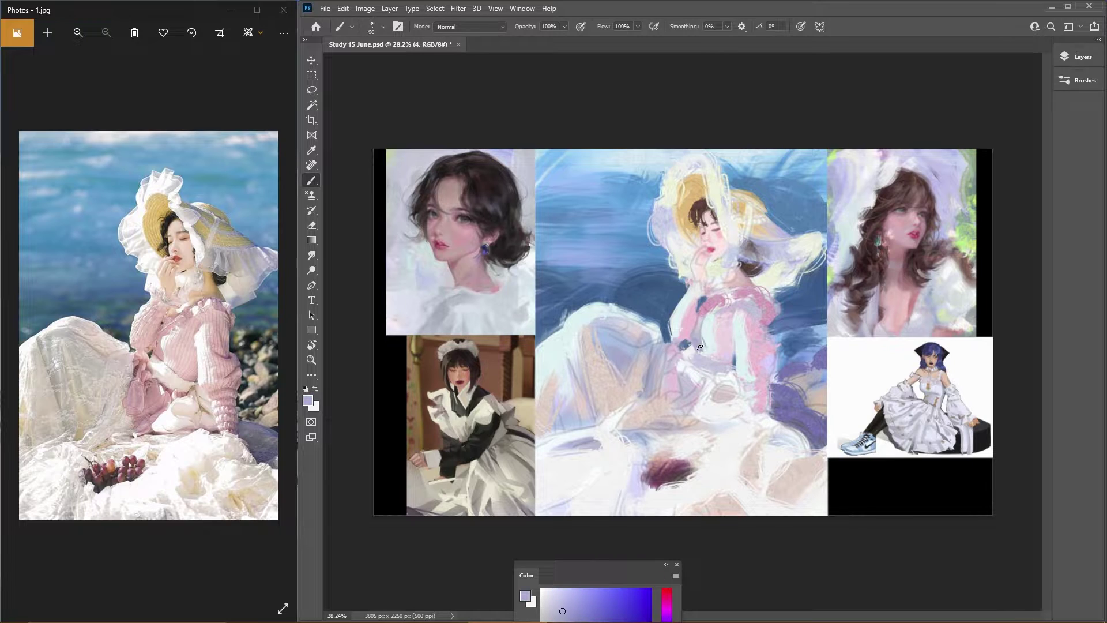
alt+click(635, 342)
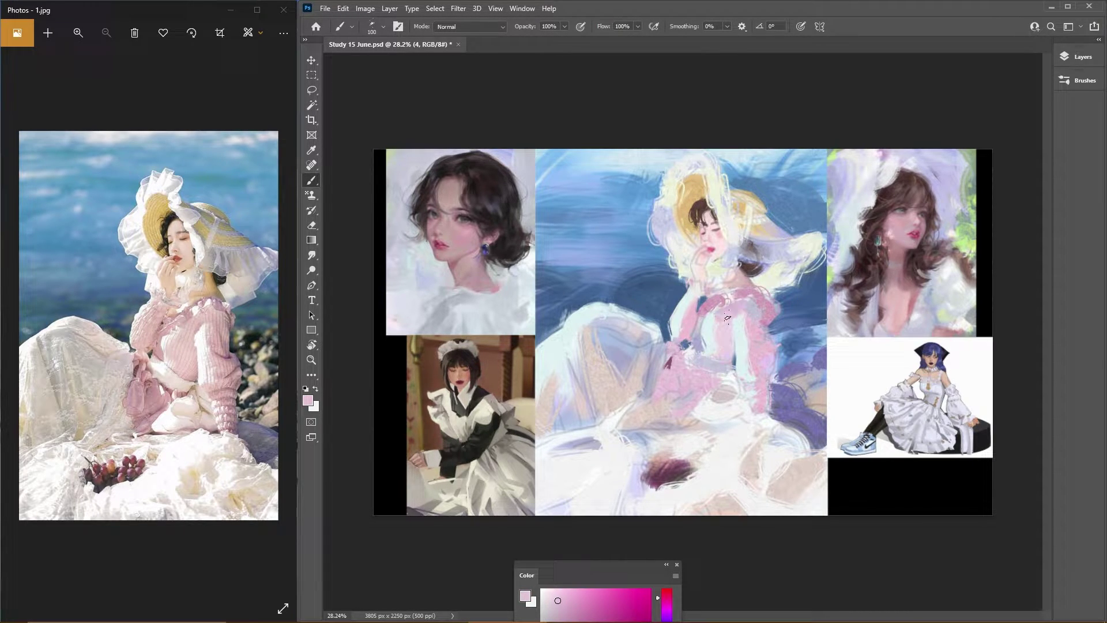
Step: Lighten the sweater sleeve with near-white strokes using a 150 px brush
scroll(727, 317, down, 1)
key(bracketright)
key(bracketright)
alt+click(738, 335)
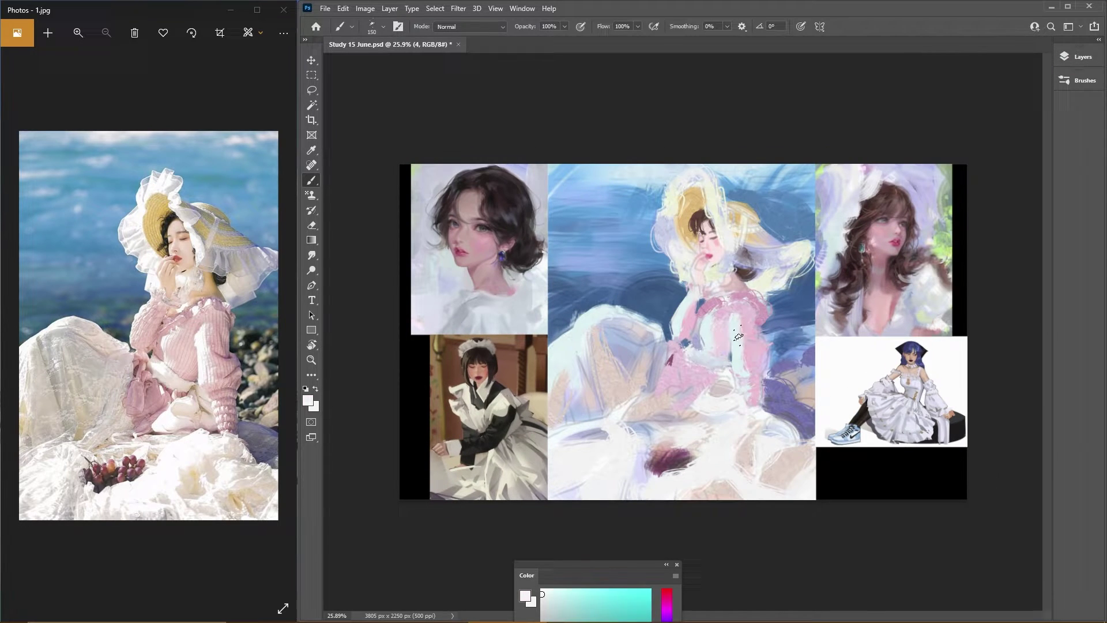
Step: Add pale grey and white strokes to the waist folds and the cloth under the lap with a 70 px brush
alt+click(731, 369)
key(bracketleft)
key(bracketleft)
key(bracketleft)
key(bracketleft)
key(bracketleft)
key(bracketleft)
key(bracketleft)
alt+click(722, 381)
key(bracketleft)
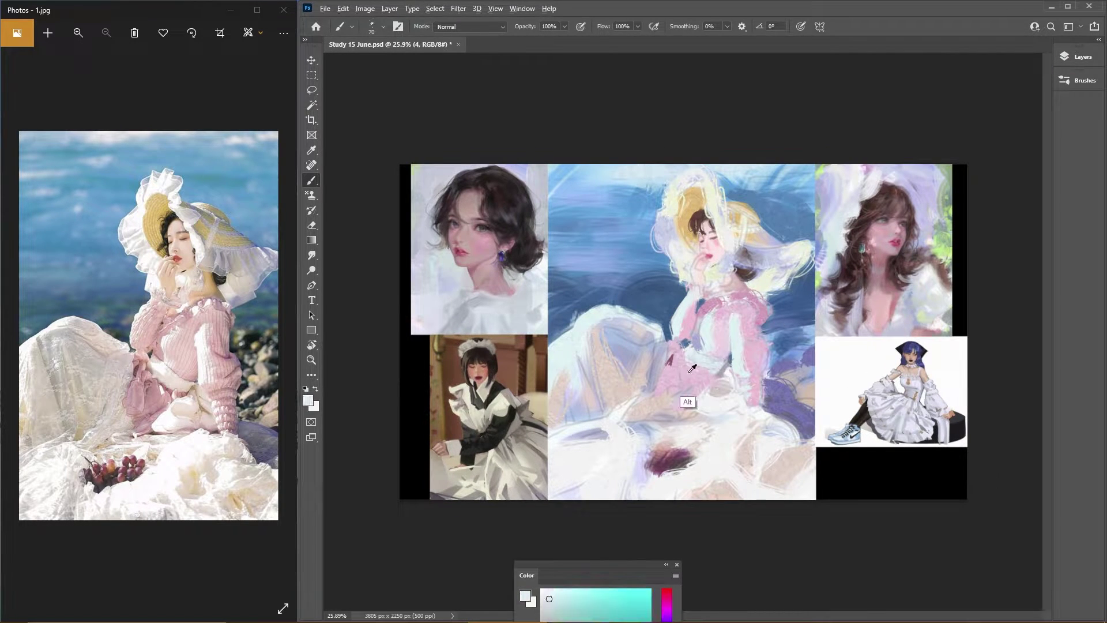
alt+click(715, 389)
mouse_move(716, 390)
mouse_down()
mouse_move(730, 354)
mouse_move(738, 390)
mouse_up()
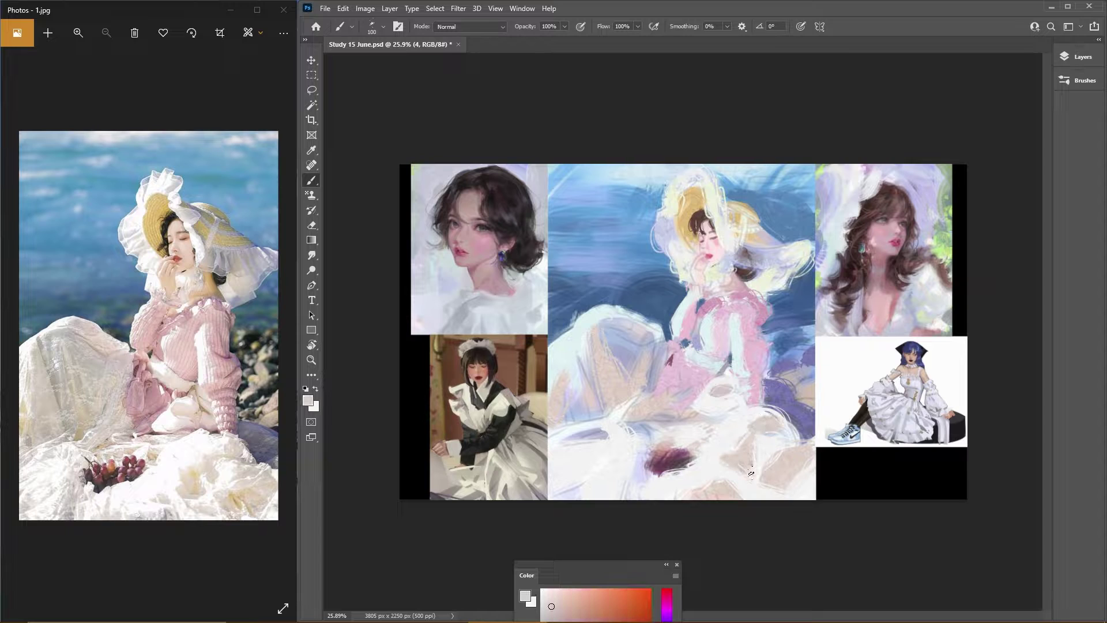
Step: Paint lavender shadows on the foreground cloth and lavender-grey, beige and pale mint strokes over the skirt with a 100–150 px brush
alt+click(717, 486)
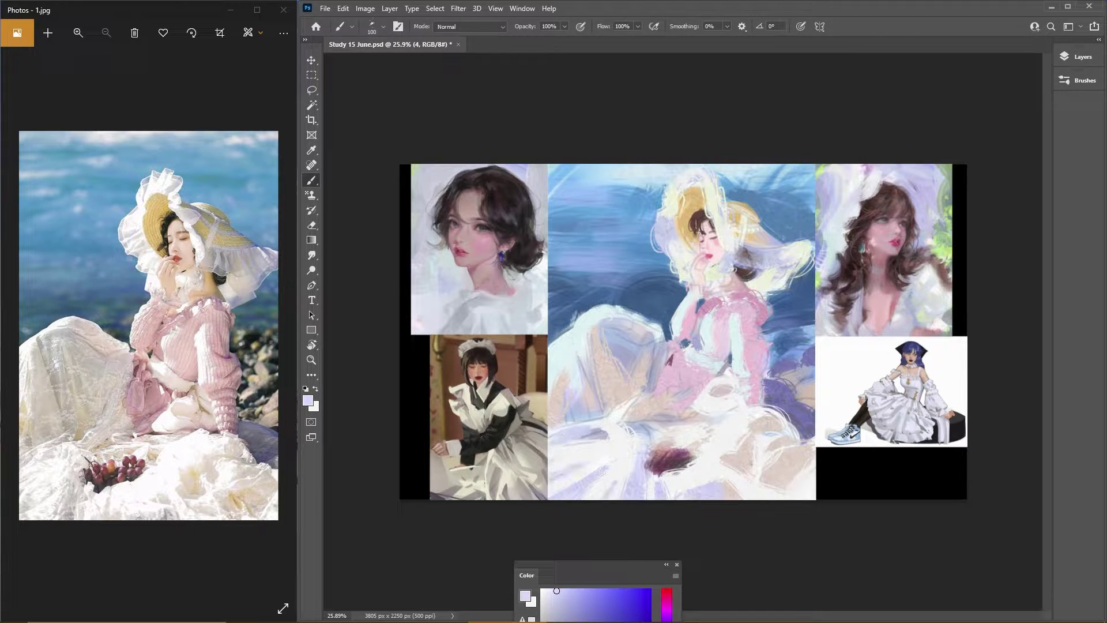
alt+click(614, 354)
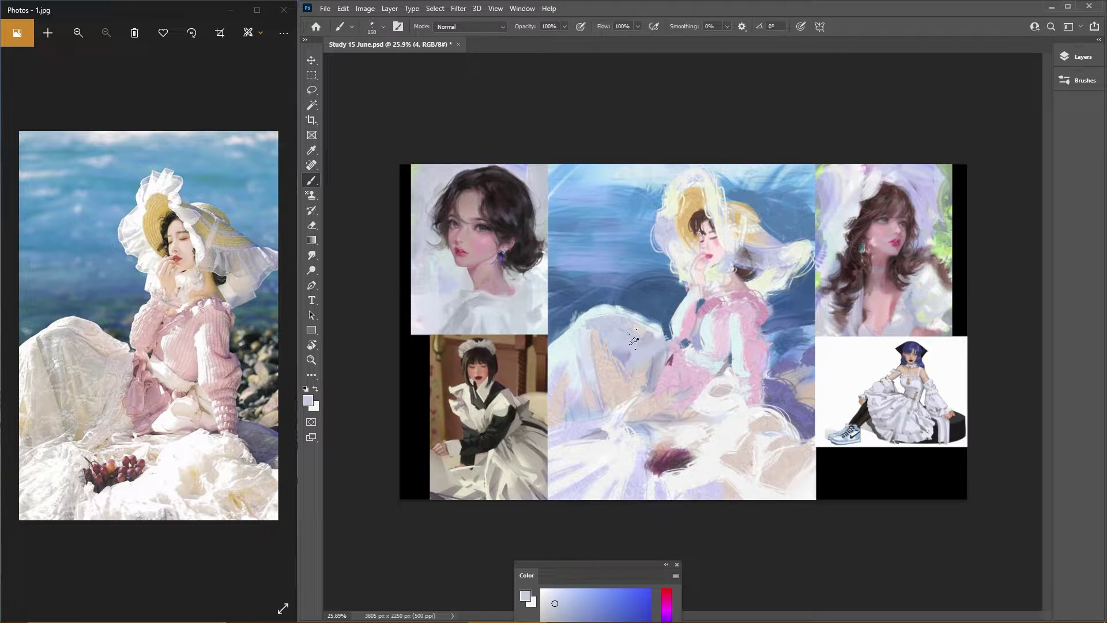
alt+click(571, 363)
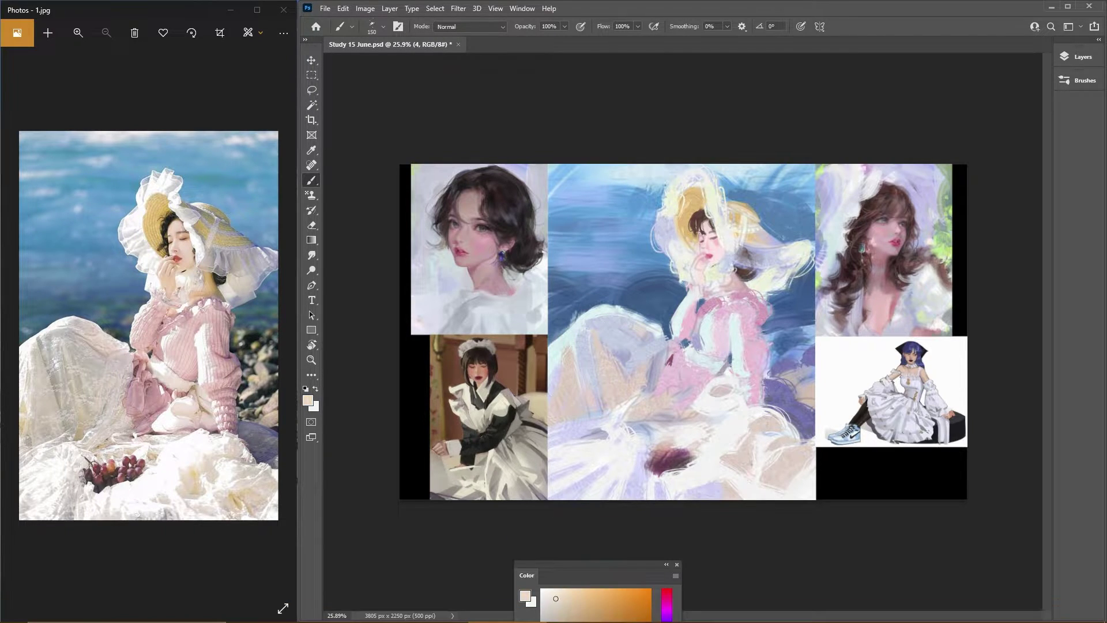
alt+click(586, 418)
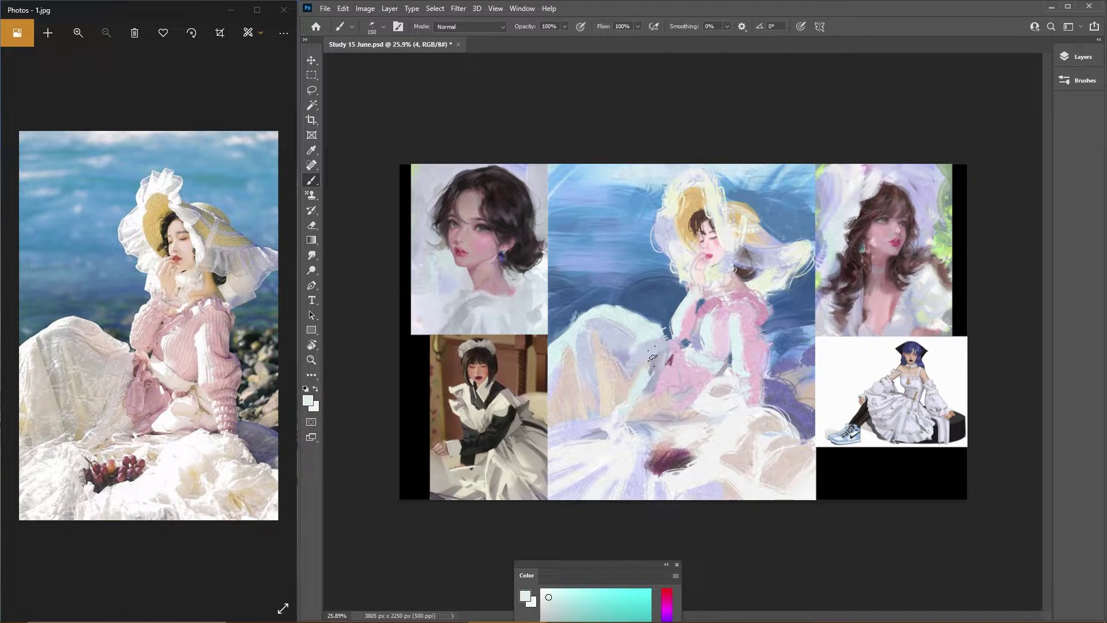
Step: Reset to pure white and brush white and pale mint highlights over the skirt and foreground cloth
key(d)
key(x)
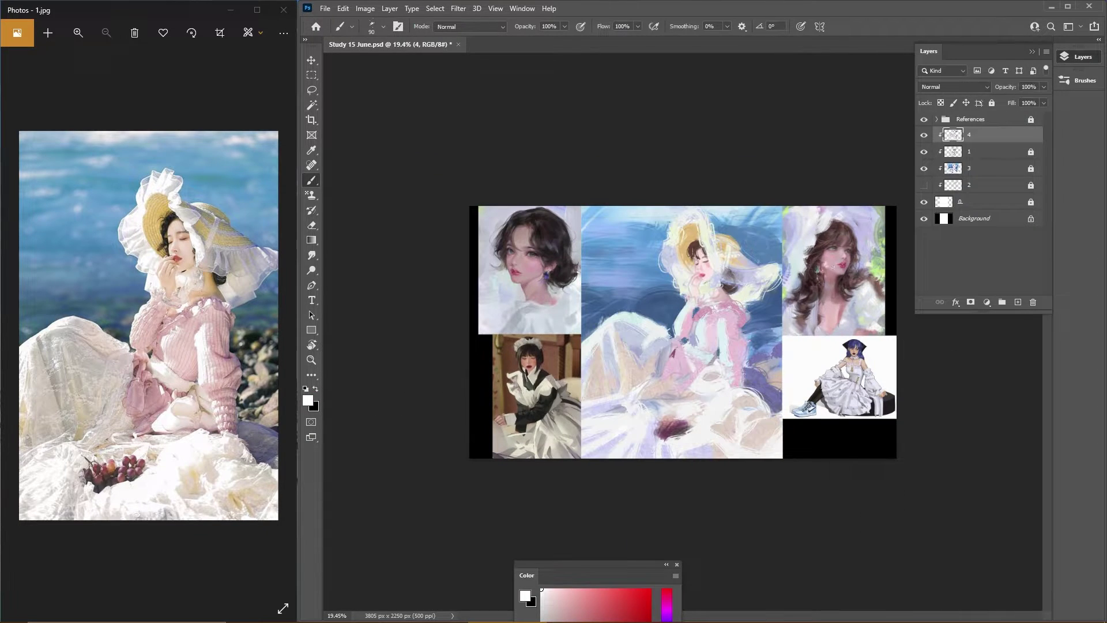
alt+click(637, 425)
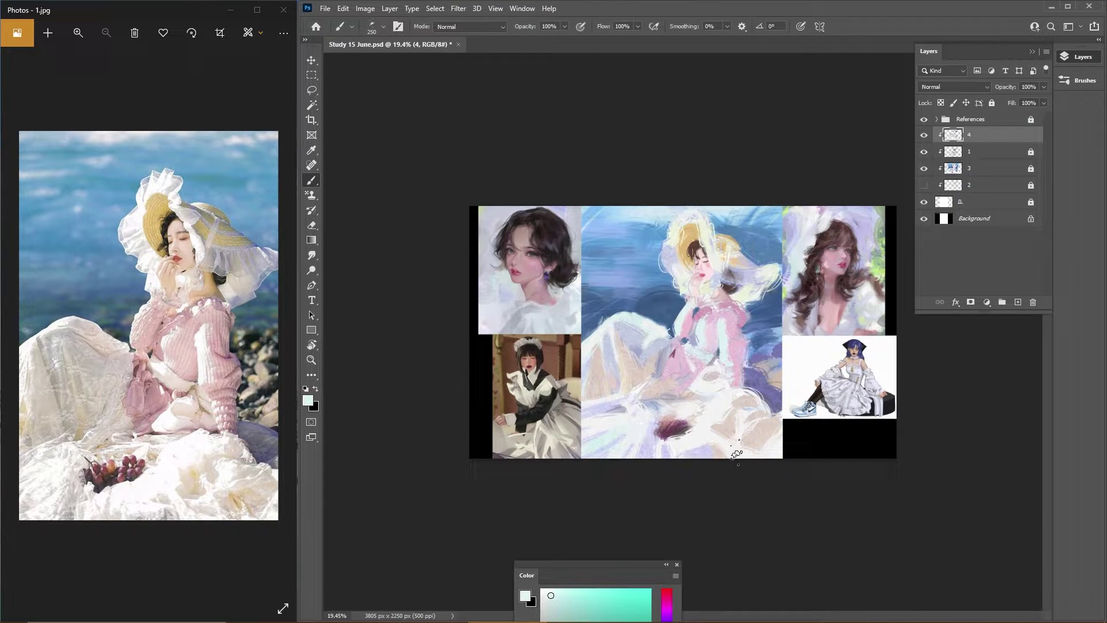
alt+click(749, 461)
alt+click(628, 425)
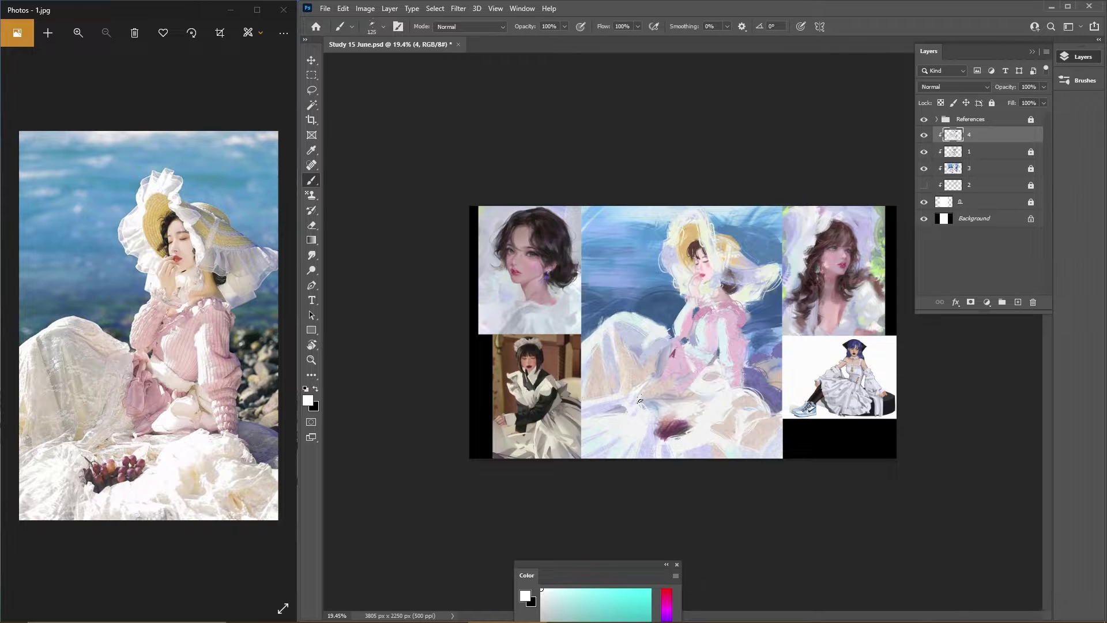
Step: Build up the grapes with plum-purple strokes using a 125 px brush and save the file
alt+click(672, 430)
drag(663, 432, 691, 429)
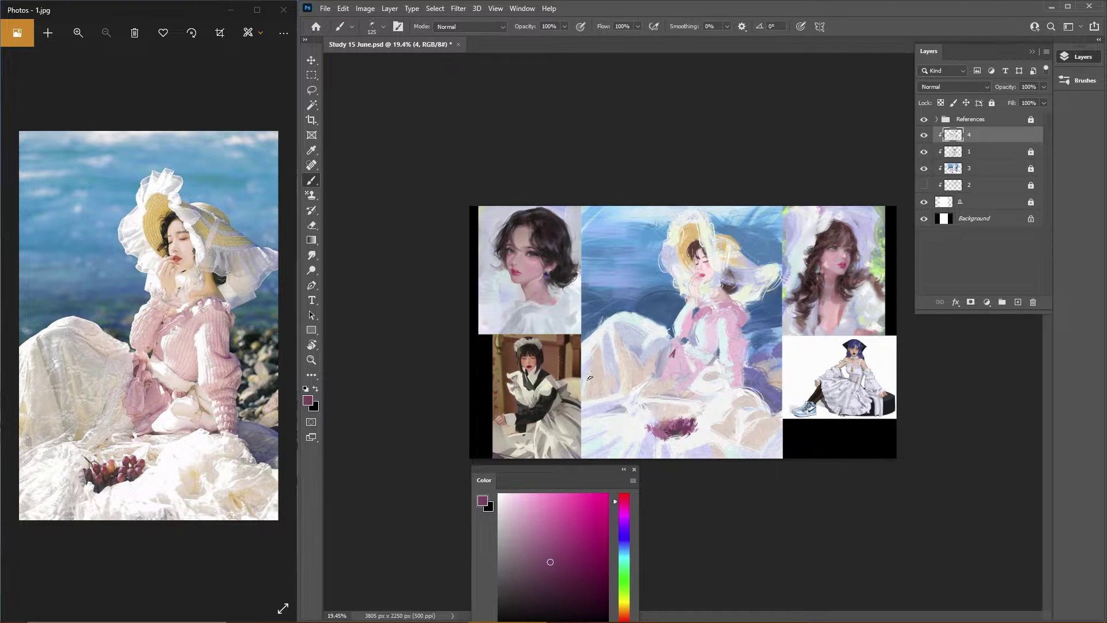
key(ctrl+s)
Step: Rework the sea with deep blue and light blue strokes using a 125 px brush
alt+click(756, 340)
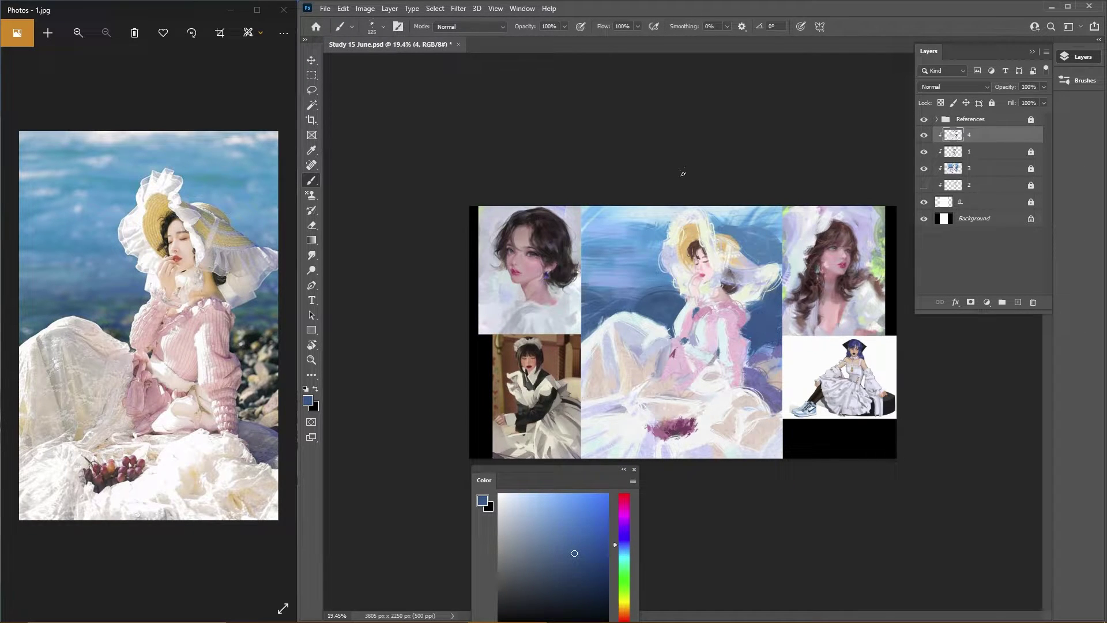
scroll(640, 242, down, 2)
scroll(640, 242, up, 2)
alt+click(634, 231)
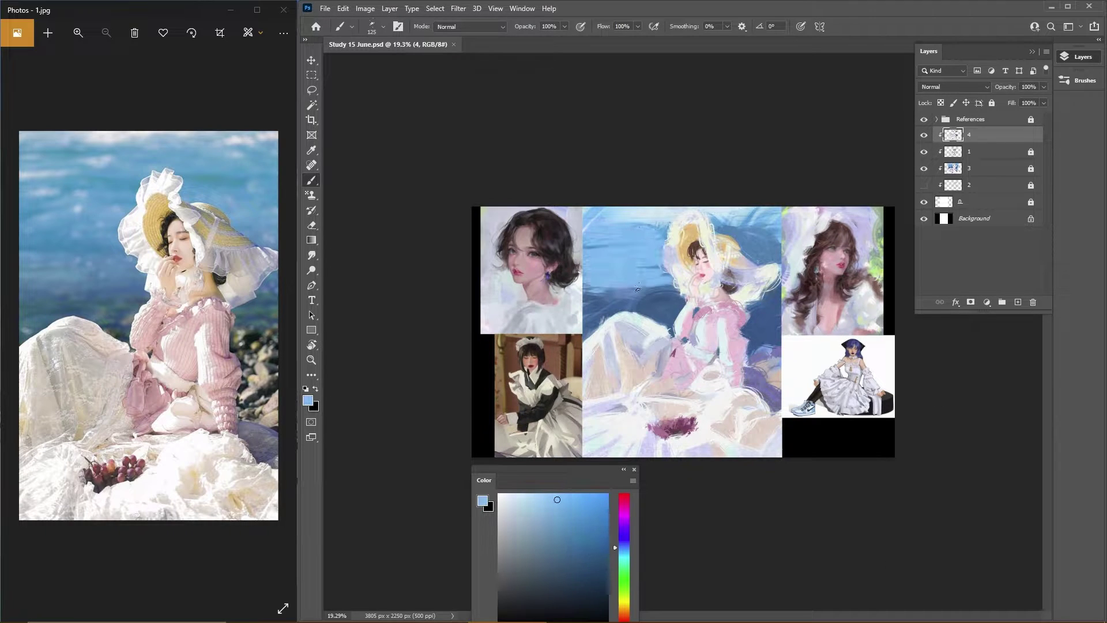
drag(594, 260, 663, 277)
Step: Touch up the waist with peach pink and refine the hat's outline with sea blue and near-white strokes
scroll(684, 323, up, 3)
alt+click(741, 279)
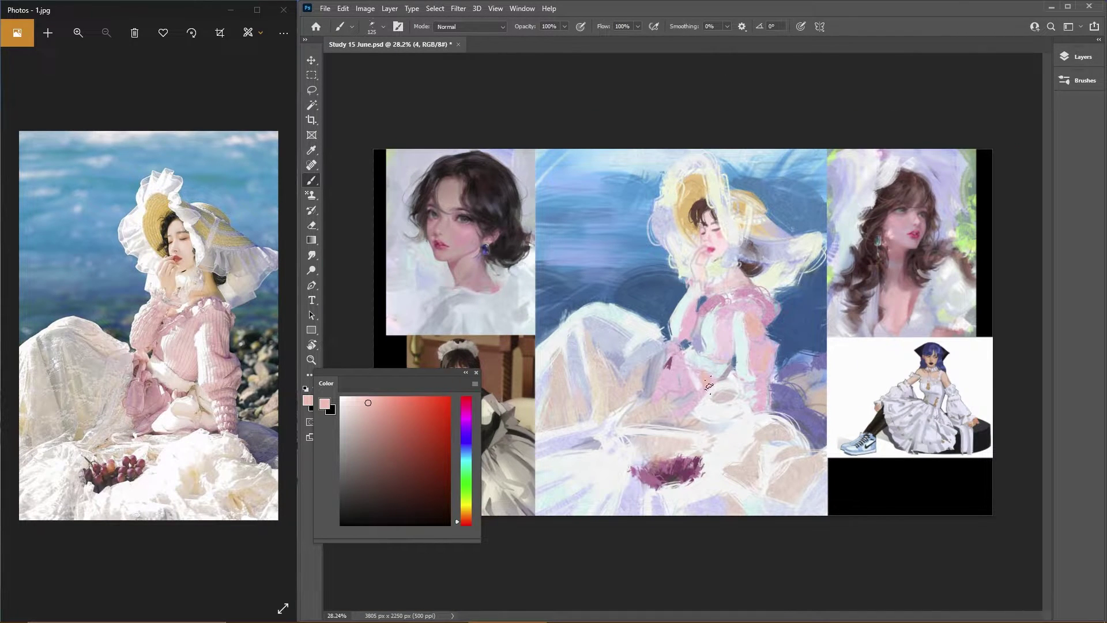
scroll(709, 385, down, 1)
alt+click(739, 216)
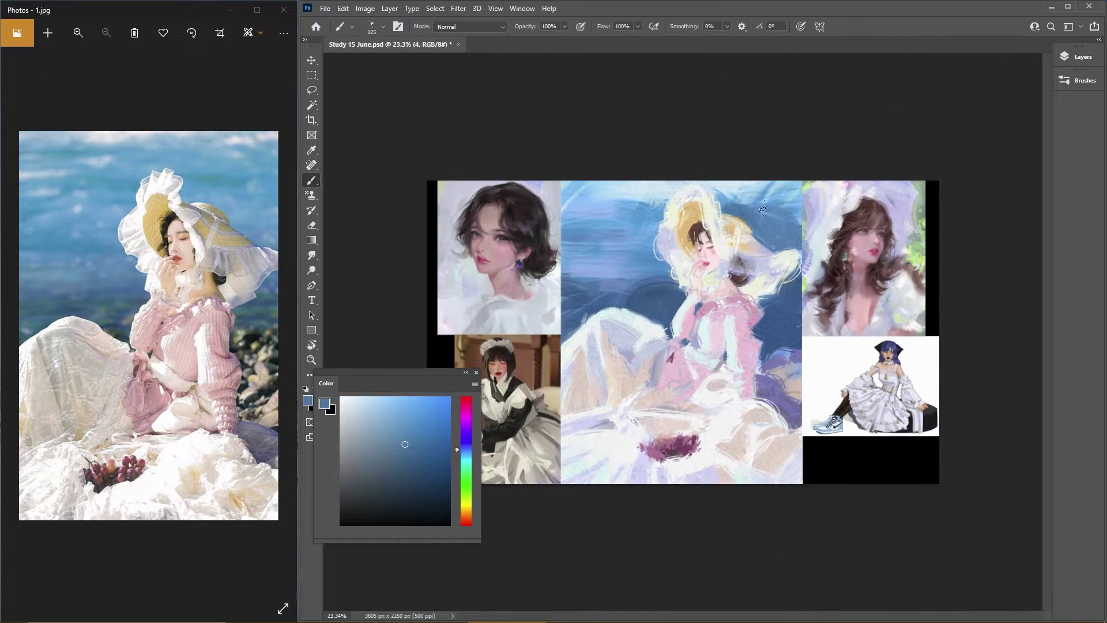
alt+click(661, 243)
key(bracketleft)
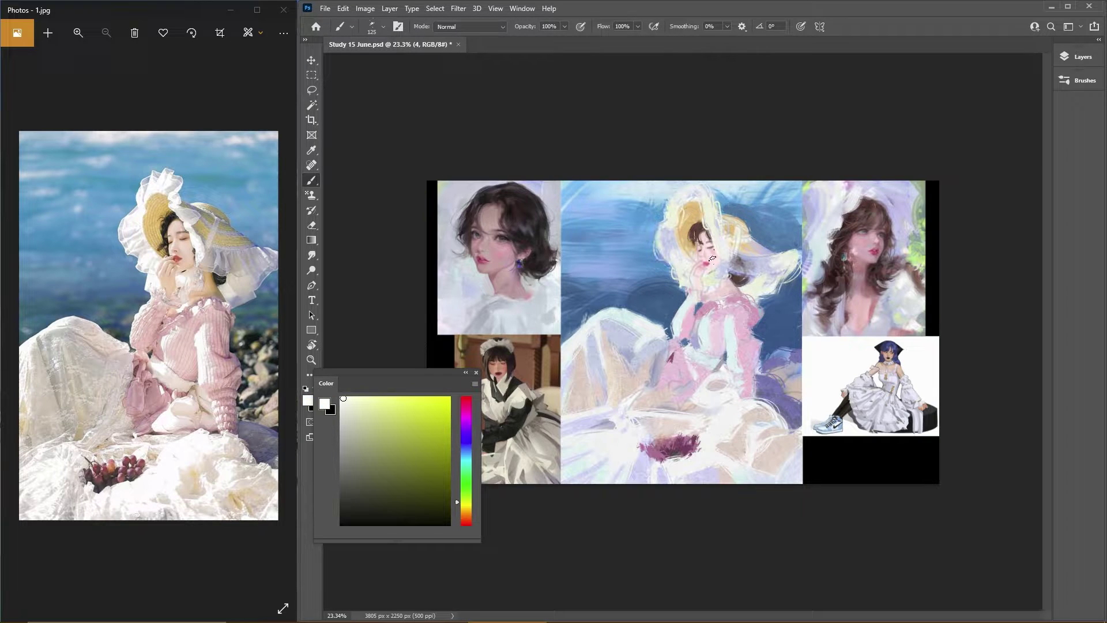
Step: Blend dusty pink strokes into the sweater bodice and lower folds with a 100 px brush, and save the file
alt+click(737, 327)
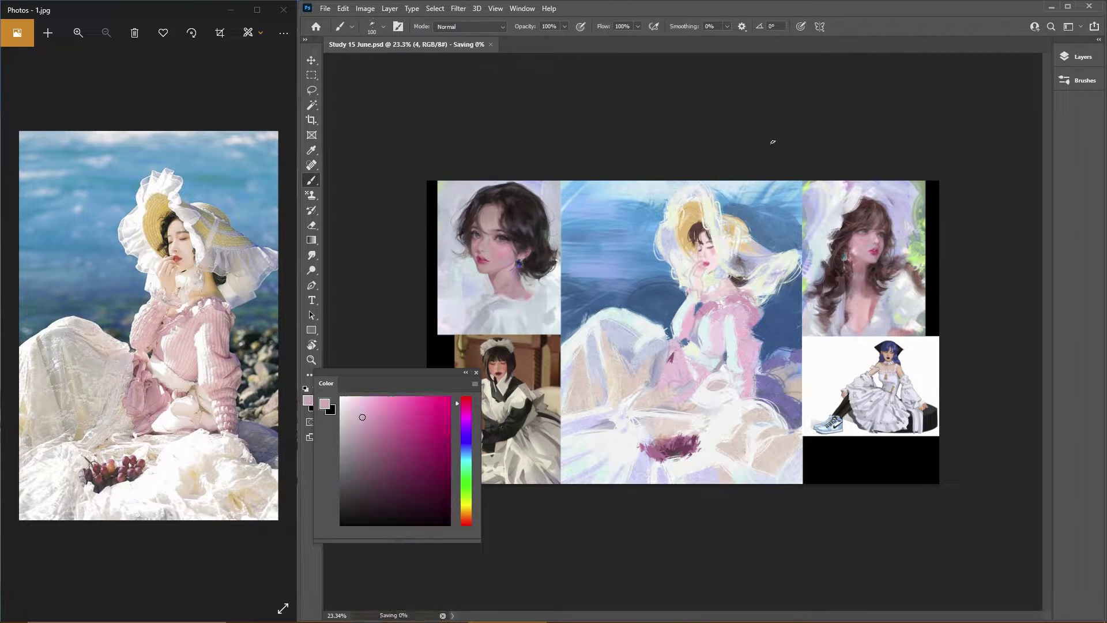
alt+click(686, 383)
alt+click(694, 364)
key(ctrl+s)
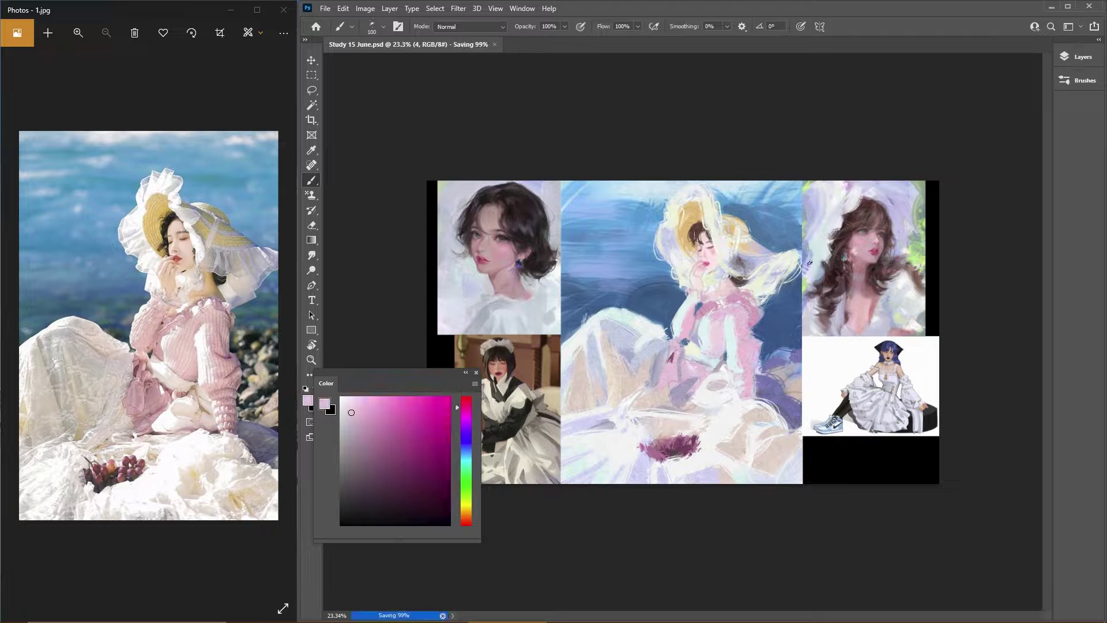
Step: Clean up the figure's edge beside the raised arm with deep blue sea colour
alt+click(680, 352)
scroll(885, 281, down, 1)
scroll(885, 281, up, 1)
alt+click(680, 306)
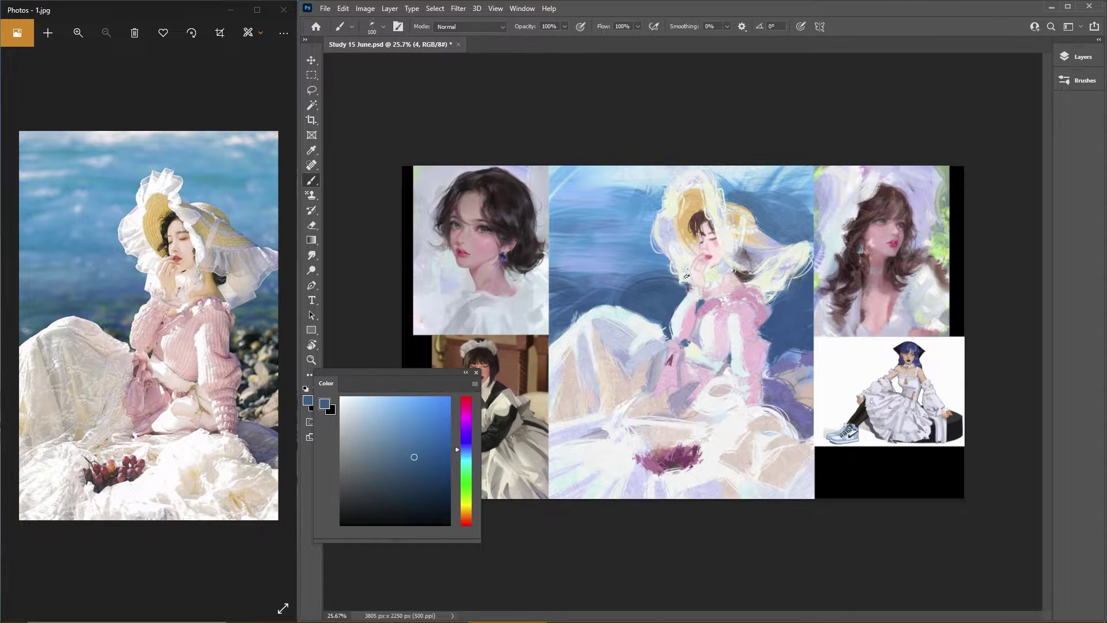
Step: Brush light blue across the upper sea on both sides of the hat on layer 4, using 400 px and 300 px brushes
scroll(926, 259, down, 2)
scroll(926, 259, up, 3)
key(F7)
click(924, 137)
scroll(691, 259, down, 1)
drag(576, 242, 663, 277)
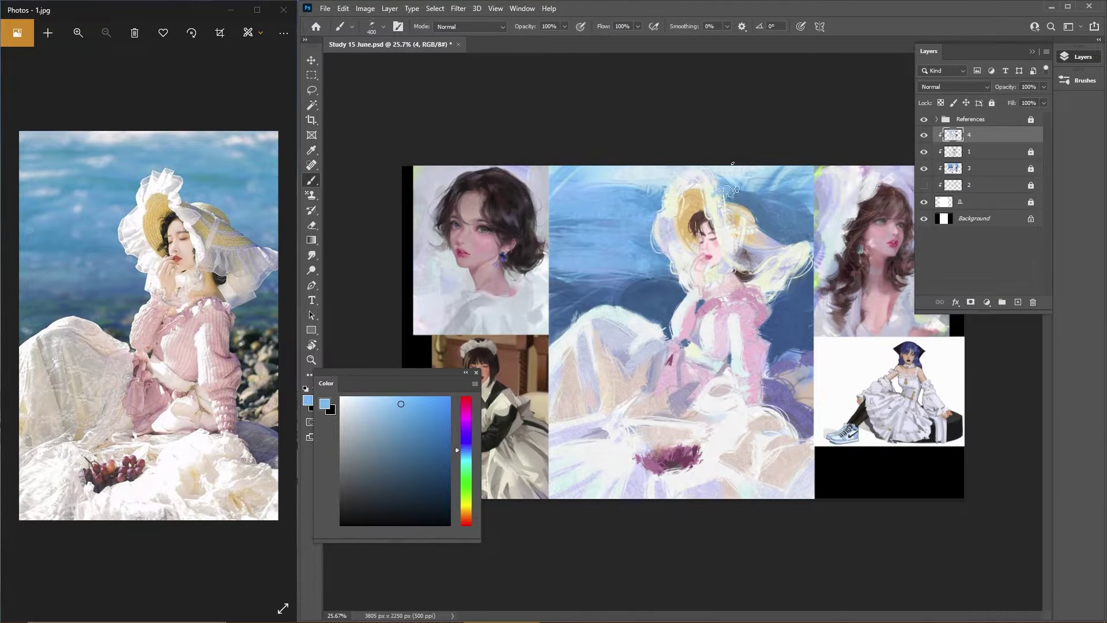
drag(750, 190, 807, 199)
key(bracketleft)
drag(571, 242, 652, 277)
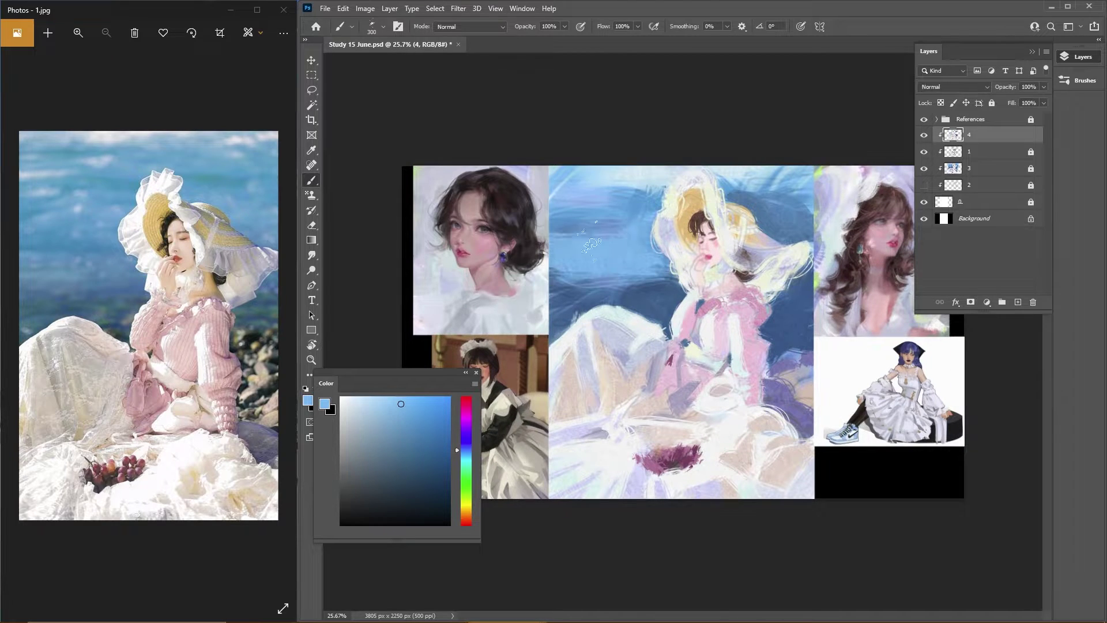
mouse_move(744, 190)
mouse_down()
mouse_move(801, 213)
mouse_move(766, 222)
mouse_move(807, 242)
mouse_up()
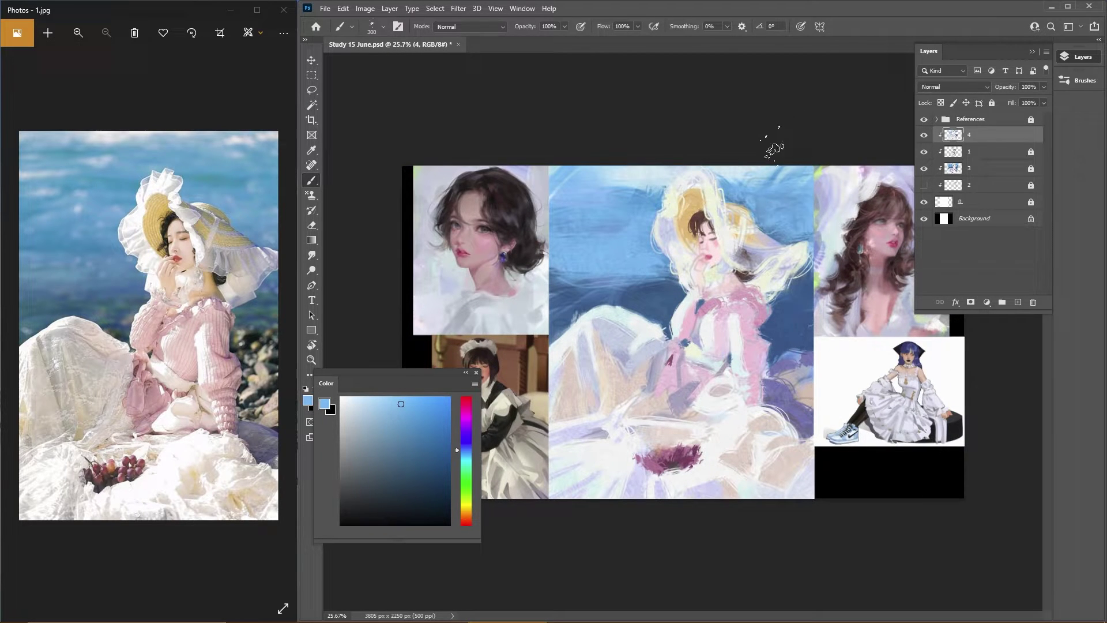
Step: Brush very pale blue highlights along the sea's upper edge with a 175 px brush
alt+click(772, 231)
drag(772, 185, 577, 219)
scroll(772, 219, down, 3)
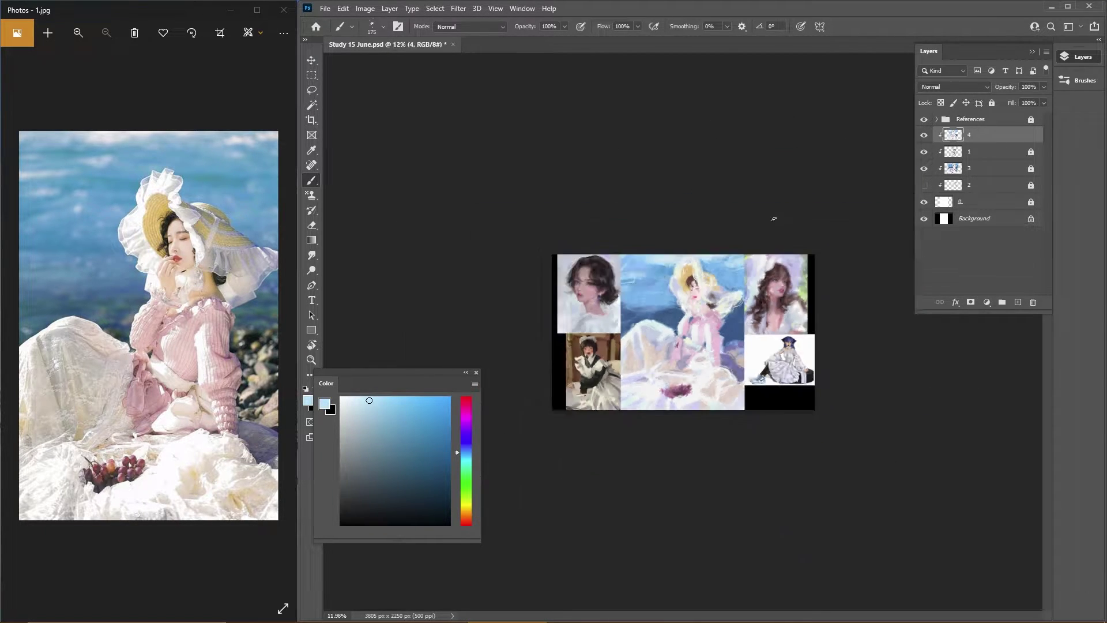
Step: Work additional blue and teal-green strokes into the sea behind the figure with a resized brush
scroll(851, 123, up, 4)
key(F7)
key(bracketleft)
key(bracketleft)
key(bracketleft)
key(bracketleft)
key(bracketleft)
key(bracketright)
key(bracketright)
key(bracketright)
alt+click(713, 184)
mouse_move(713, 183)
mouse_down()
mouse_move(701, 173)
mouse_move(706, 190)
mouse_move(699, 173)
mouse_move(703, 151)
mouse_move(710, 179)
mouse_move(692, 213)
mouse_move(704, 247)
mouse_move(707, 232)
mouse_move(623, 203)
mouse_up()
Step: Refine the hair and hat edge around the face with dark brown and sampled tones, reducing the brush to 20 px
scroll(701, 163, up, 2)
alt+click(704, 160)
alt+click(708, 173)
key(bracketleft)
key(bracketleft)
key(bracketleft)
key(bracketleft)
alt+click(722, 198)
alt+click(718, 199)
key(bracketleft)
key(bracketleft)
key(bracketleft)
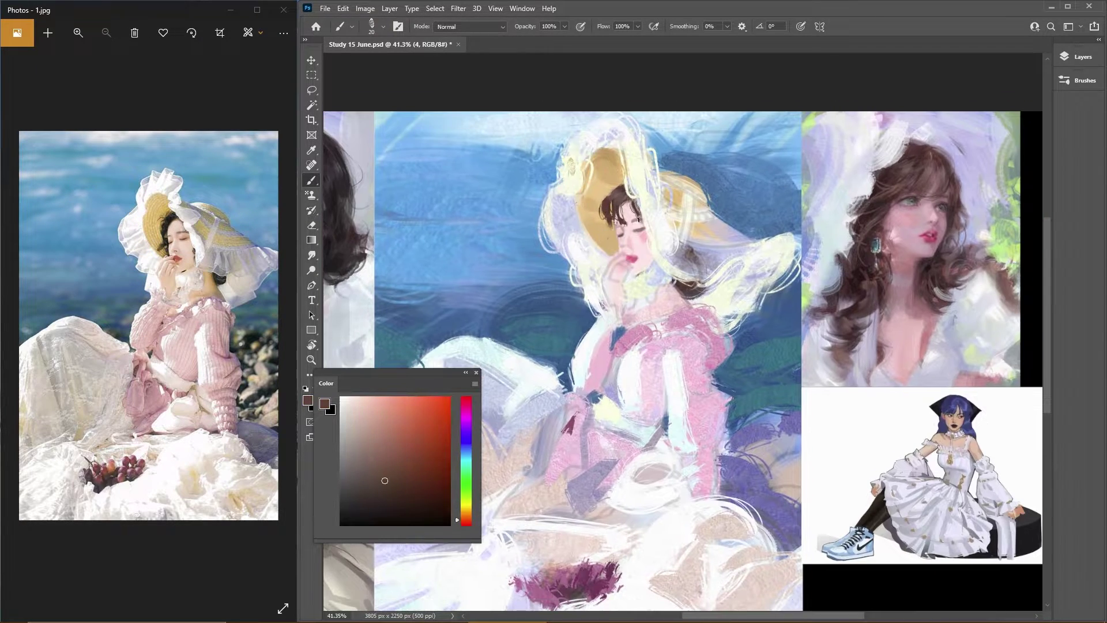
Step: Touch up the face with pale pink and paint a dark choker stroke on the neck with a 15 px brush
alt+click(634, 218)
alt+click(634, 218)
key(bracketleft)
scroll(635, 219, up, 1)
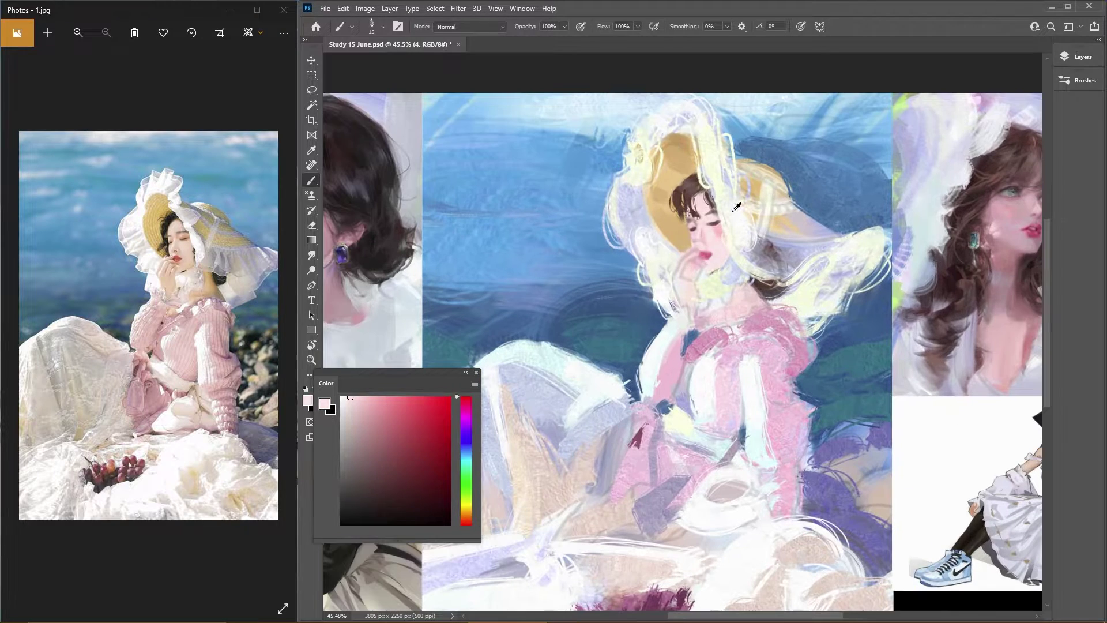
alt+click(704, 257)
drag(707, 269, 717, 273)
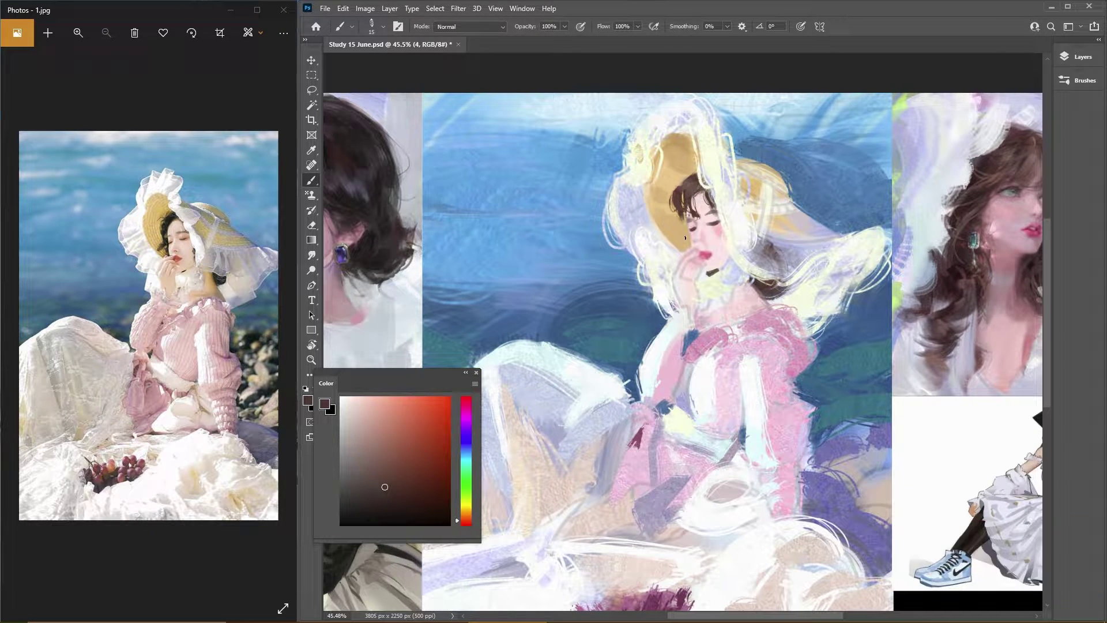
Step: Add pale pink skin strokes around the neck and shoulder and save the file
alt+click(668, 244)
alt+click(726, 301)
alt+click(744, 297)
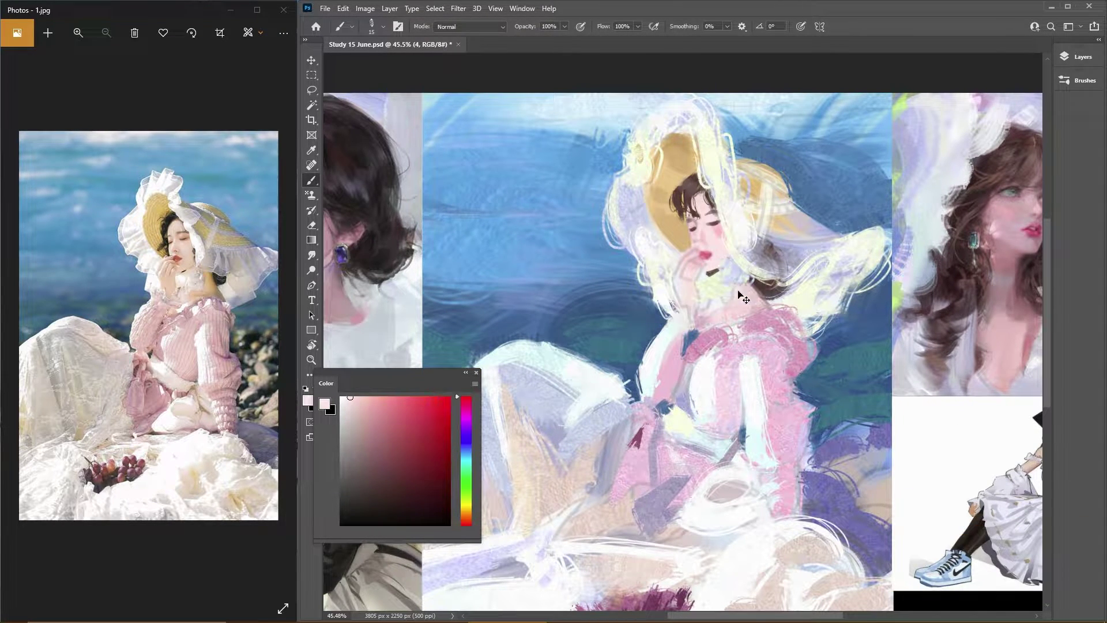
key(bracketright)
key(bracketright)
key(bracketright)
key(ctrl+s)
Step: Shape the raised hand and wrist with pale pink skin tones and blue edge strokes, using a small brush
scroll(734, 212, down, 5)
scroll(769, 254, up, 1)
key(F7)
key(bracketleft)
alt+click(697, 271)
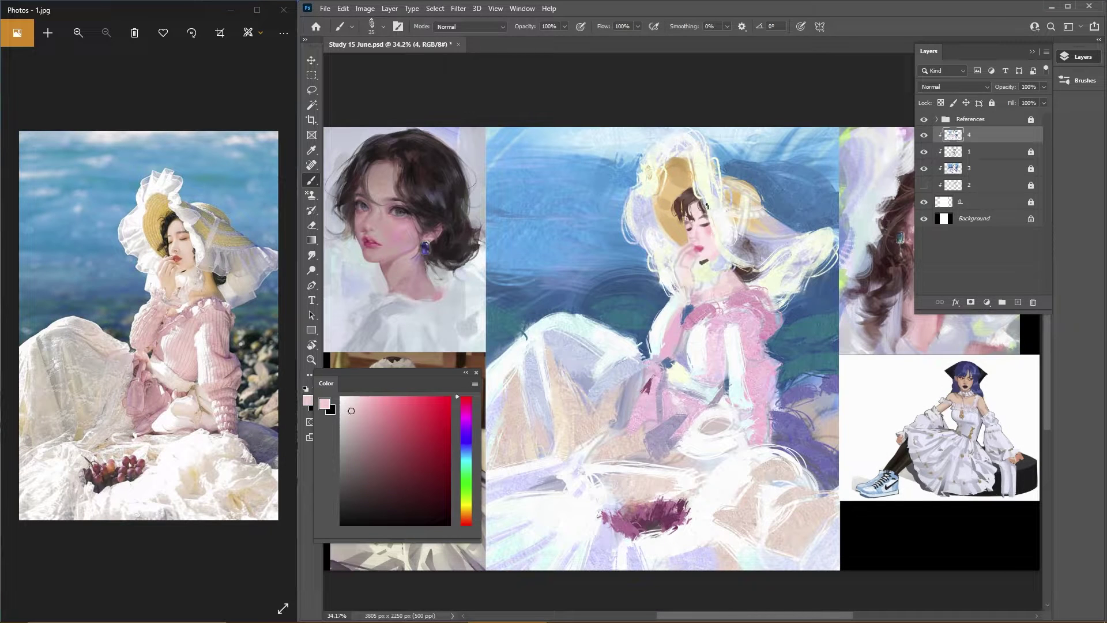
alt+click(696, 271)
alt+click(695, 271)
key(bracketleft)
alt+click(682, 254)
alt+click(695, 256)
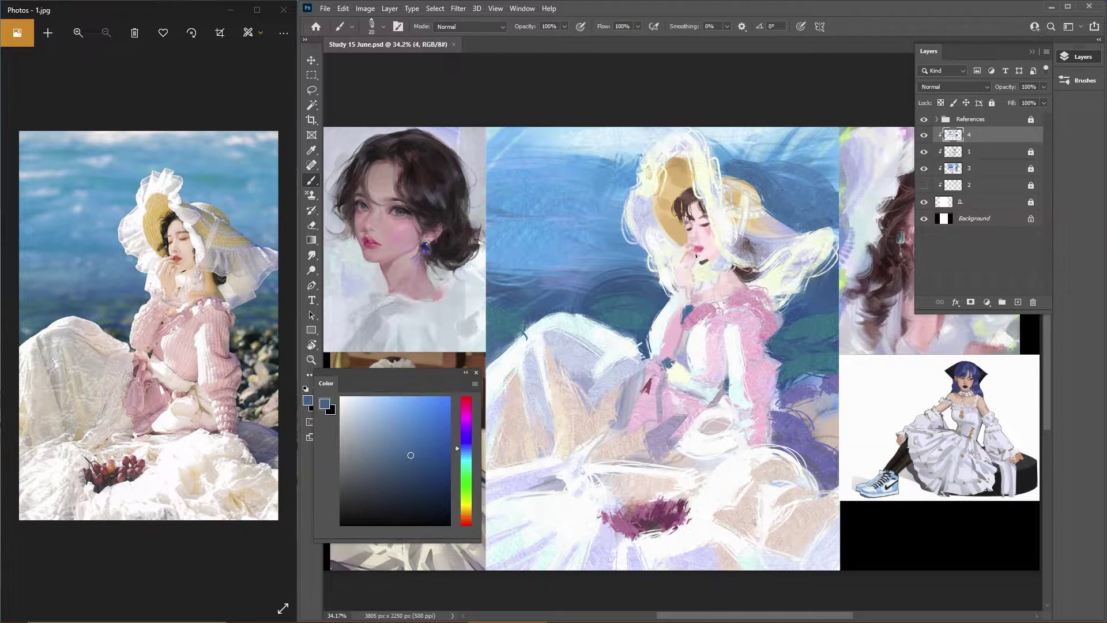
Step: Paint pale pink skin tones around the neck and choker with a 30 px brush and save the file
alt+click(692, 269)
key(bracketright)
key(bracketright)
key(bracketright)
alt+click(694, 271)
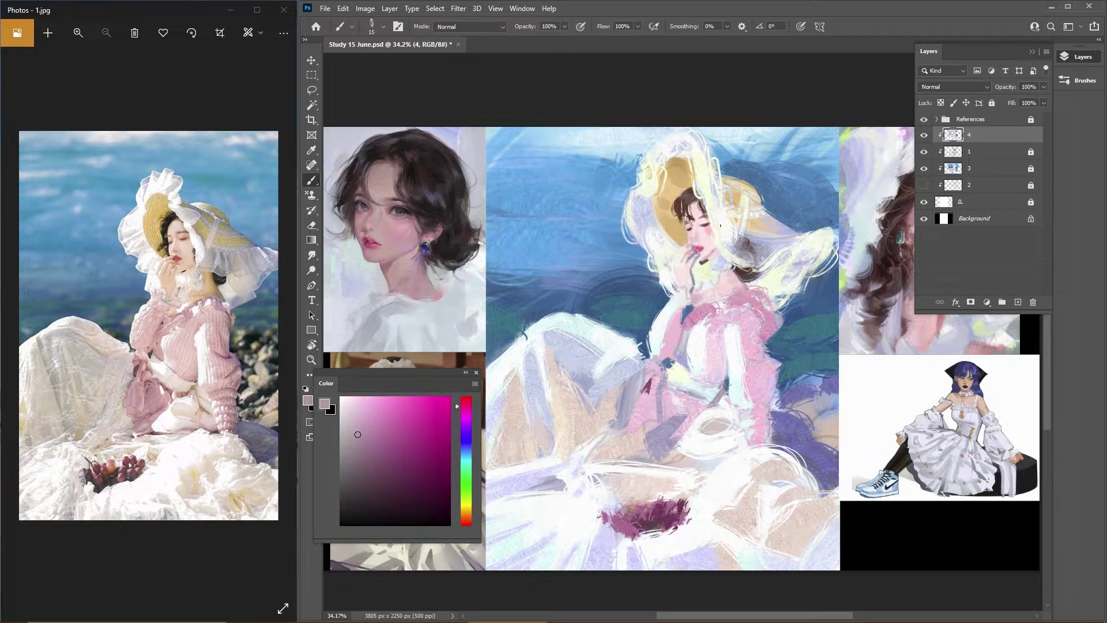
alt+click(697, 288)
alt+click(698, 274)
key(ctrl+s)
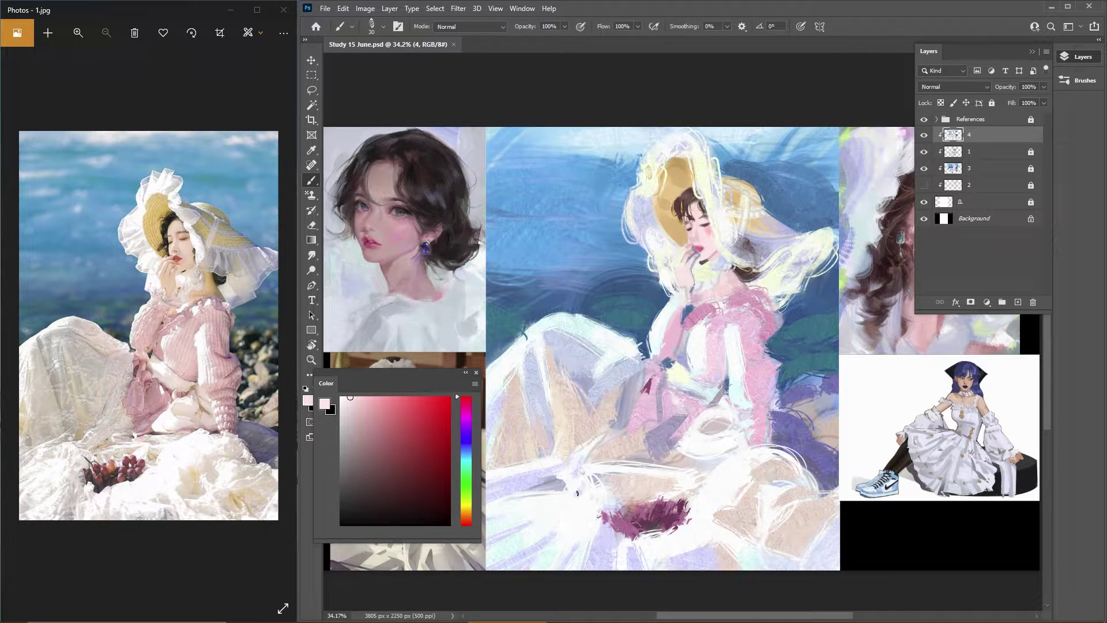
Step: Refine the fingers and hand near the mouth with sampled peach, pale pink and rose tones
alt+click(689, 256)
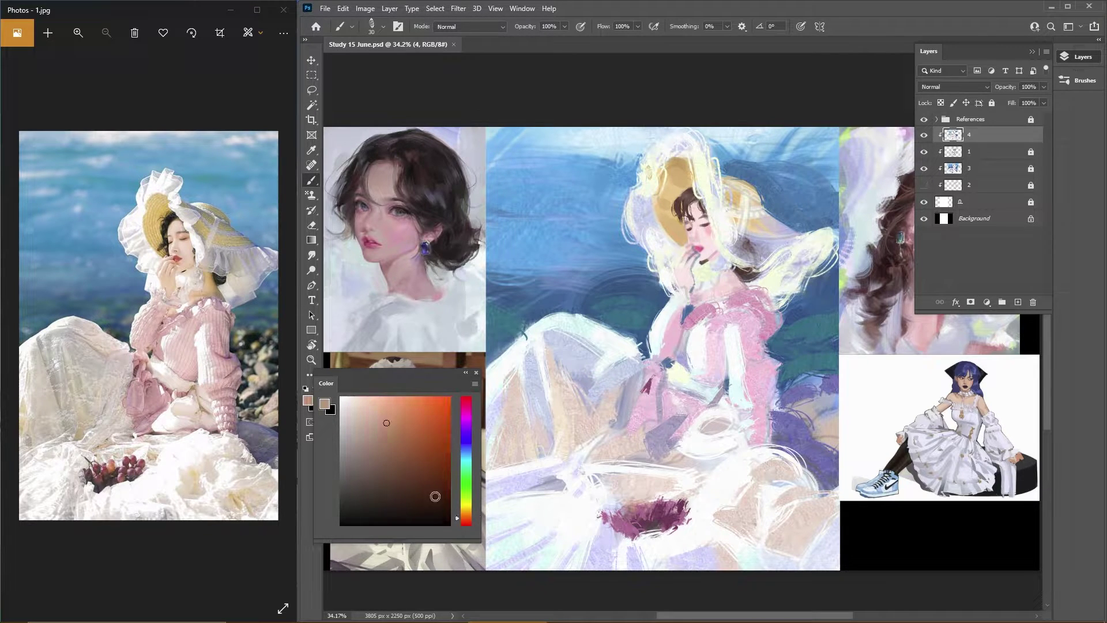
alt+click(690, 259)
click(690, 261)
alt+click(679, 282)
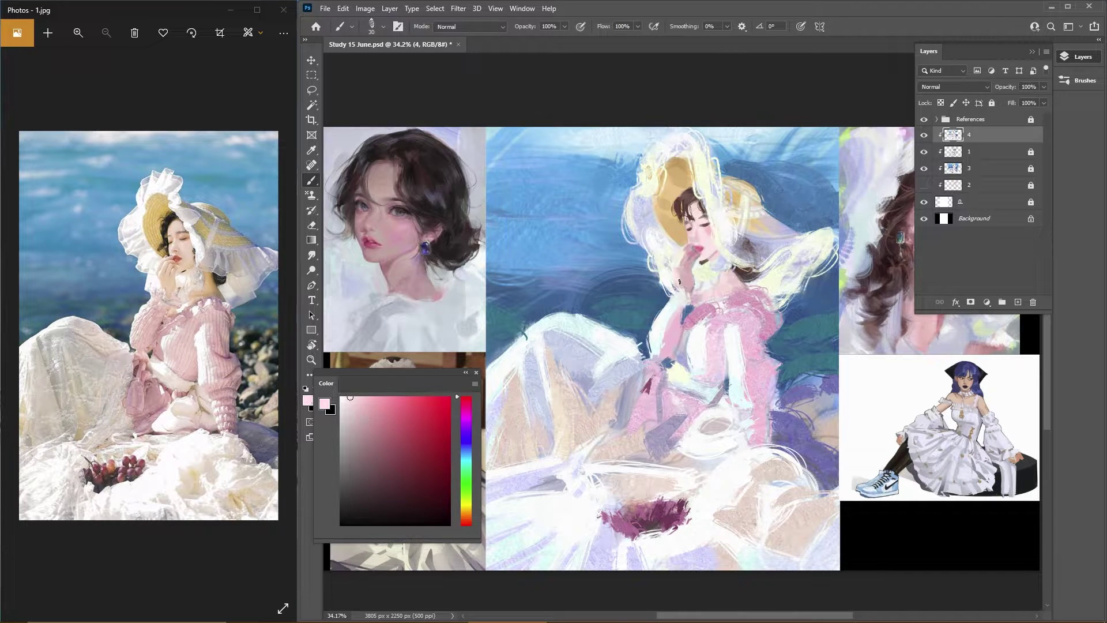
drag(692, 265, 700, 255)
alt+click(697, 254)
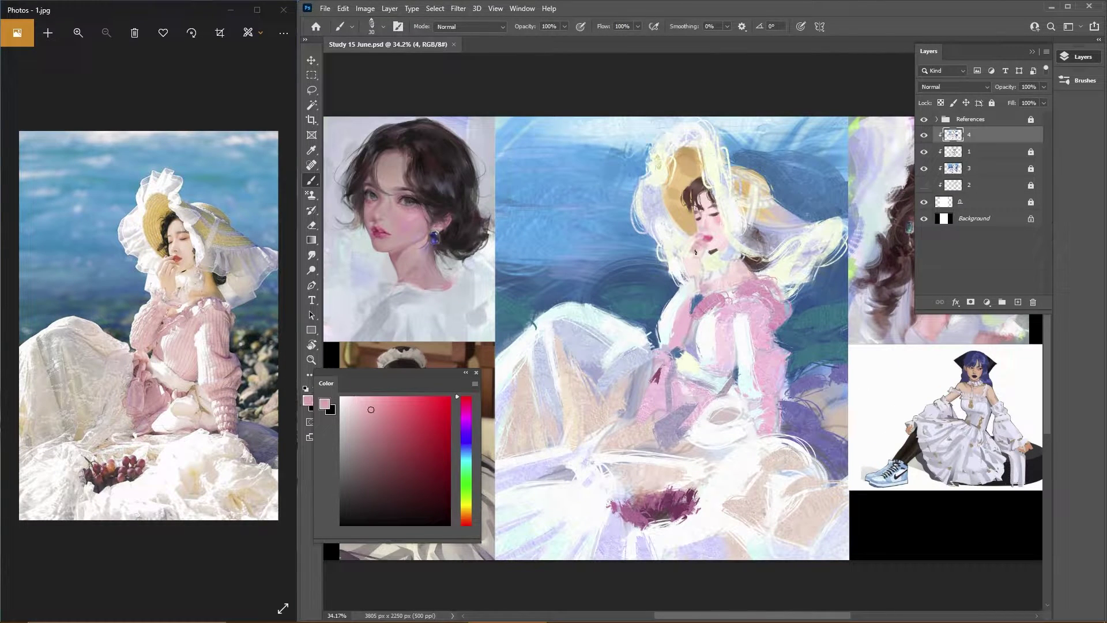
alt+click(701, 249)
alt+click(704, 247)
Step: Hide the layer list and paint pale pink skin strokes across the collarbone and shoulder with a larger brush
alt+click(748, 303)
key(F7)
alt+click(709, 290)
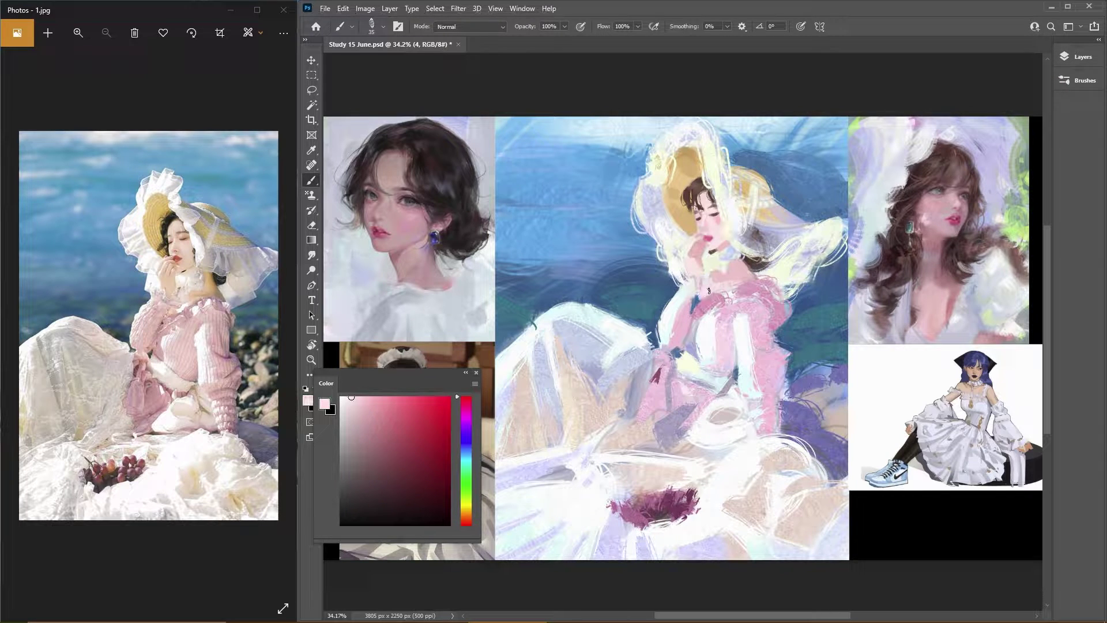
mouse_move(709, 290)
mouse_down()
mouse_move(746, 279)
mouse_move(740, 243)
mouse_move(715, 276)
mouse_move(693, 213)
mouse_move(734, 274)
mouse_move(708, 204)
mouse_move(743, 275)
mouse_move(732, 189)
mouse_move(705, 285)
mouse_move(748, 279)
mouse_up()
alt+click(728, 271)
key(bracketright)
key(bracketright)
key(bracketright)
alt+click(717, 271)
Step: Touch up the neck and choker area with sampled cream using a smaller brush and save the file
alt+click(732, 189)
key(bracketleft)
key(bracketleft)
key(bracketleft)
alt+click(728, 269)
key(ctrl+s)
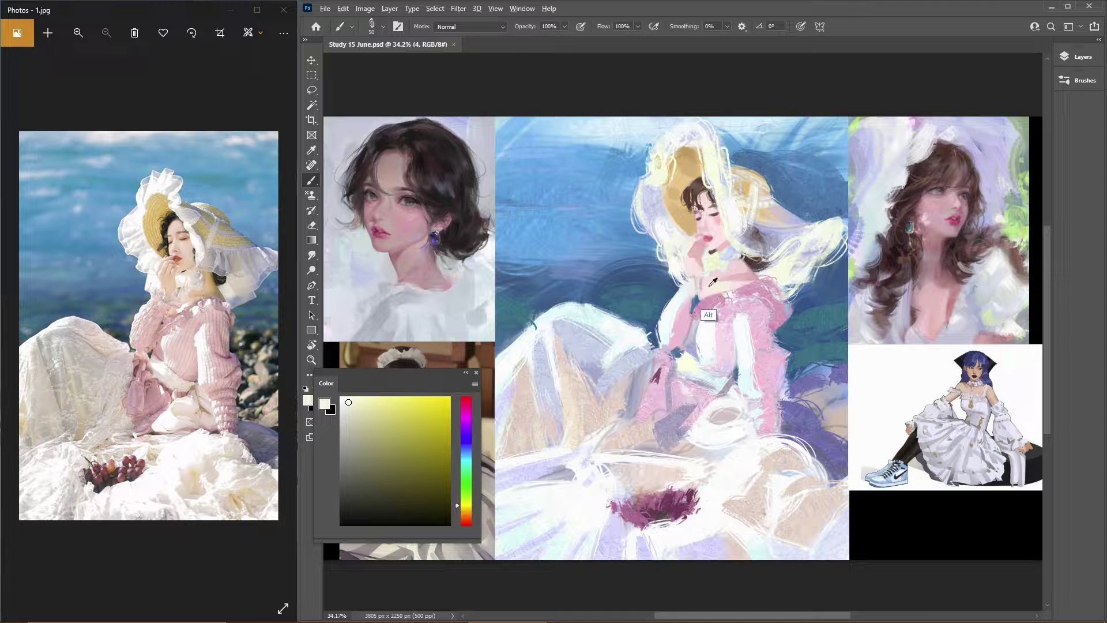
Step: Brush near-white strokes along the hat's ruffled brim and its trailing frill, reducing the brush to 25 px
key(bracketright)
key(bracketright)
alt+click(680, 265)
key(bracketleft)
key(bracketleft)
key(bracketleft)
drag(637, 206, 669, 233)
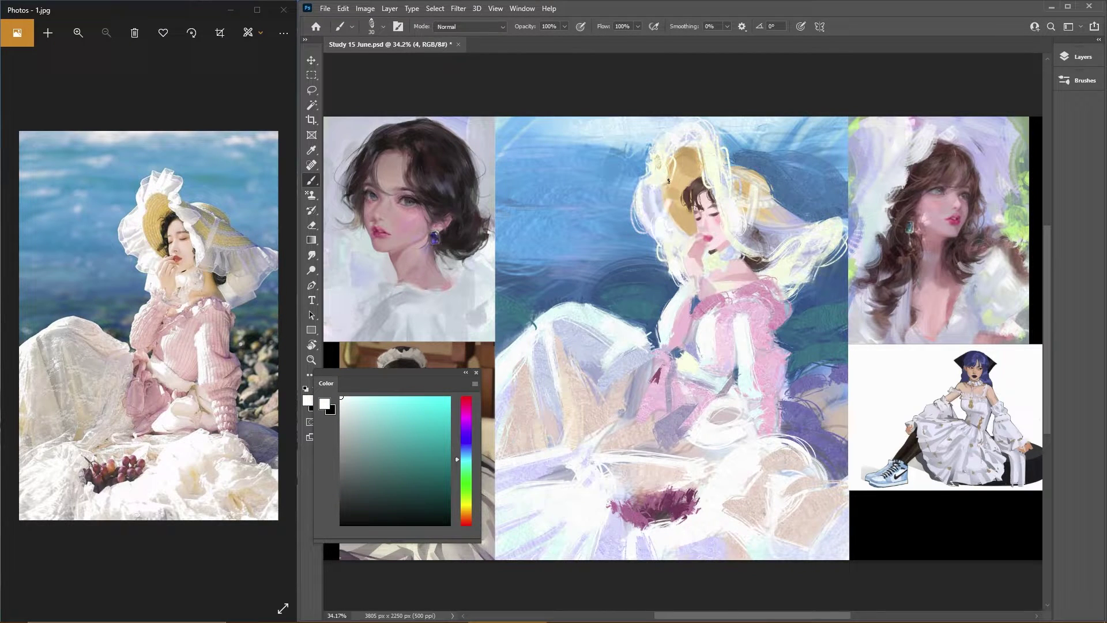
mouse_move(641, 179)
mouse_down()
mouse_move(663, 239)
mouse_move(656, 210)
mouse_up()
drag(756, 226, 778, 227)
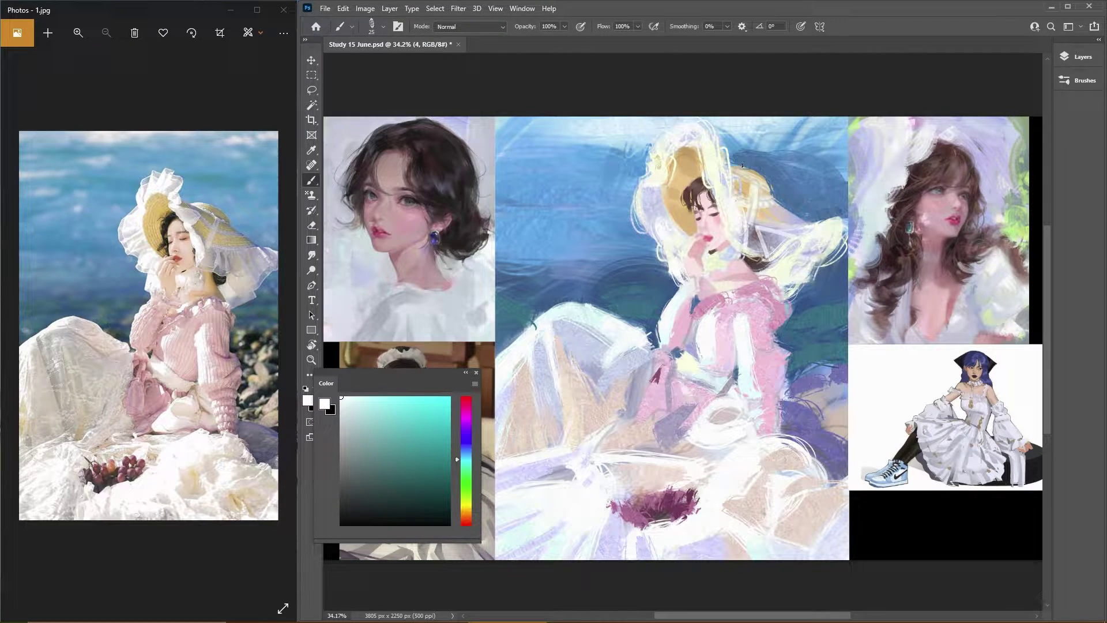
Step: Rework the hair edge against the inner hat brim with sampled skin, tan and brown tones
alt+click(695, 249)
drag(698, 203, 690, 231)
key(bracketright)
key(bracketright)
alt+click(690, 223)
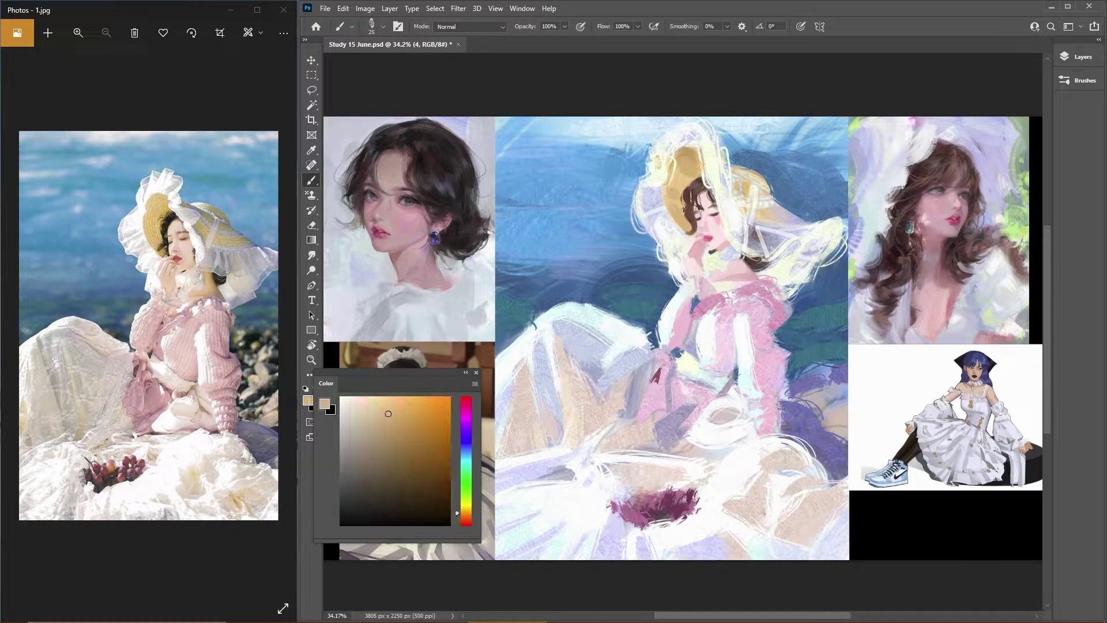
alt+click(687, 222)
alt+click(690, 226)
alt+click(698, 215)
Step: Paint dark brown hair strands beside the cheek with a 15 px brush and touch up the adjacent pale tones
key(bracketleft)
key(bracketleft)
key(bracketleft)
key(bracketleft)
key(bracketleft)
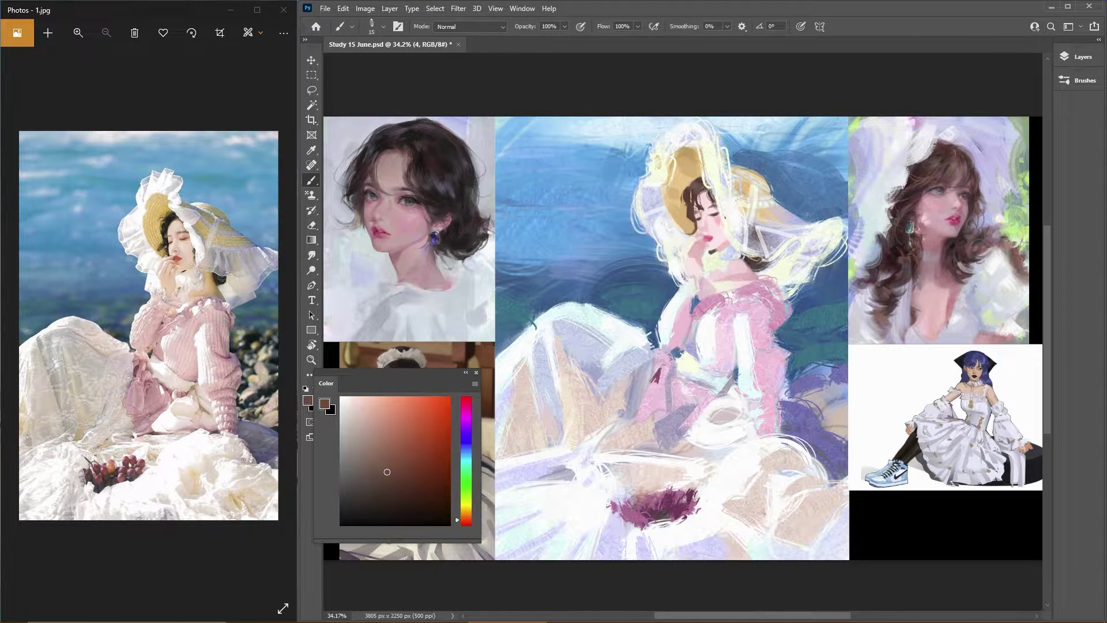
drag(724, 217, 725, 227)
alt+click(724, 249)
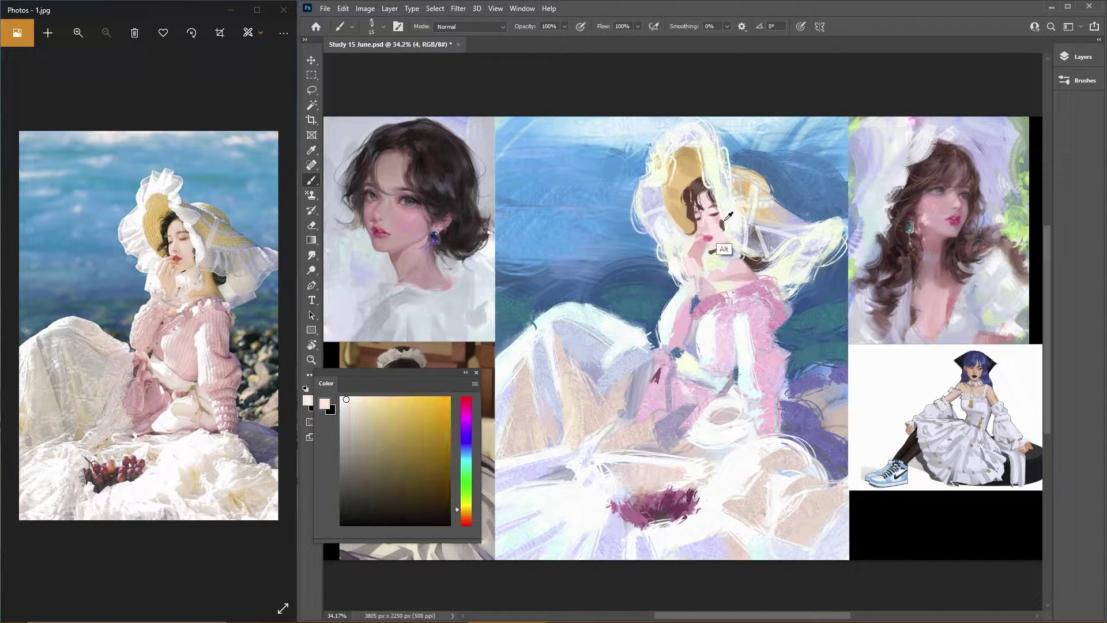
alt+click(699, 227)
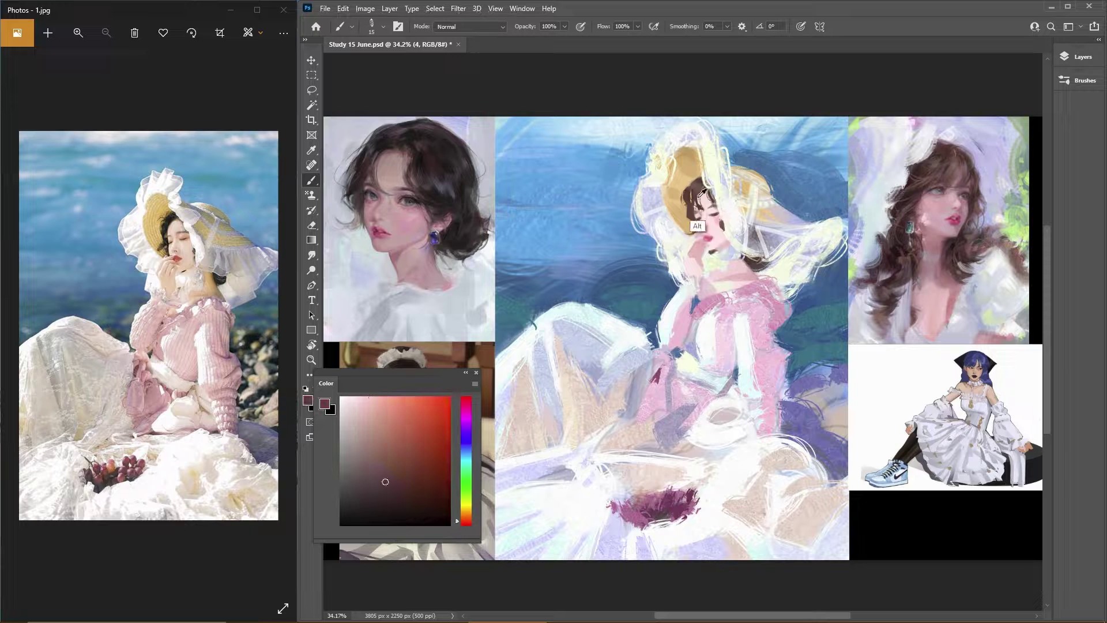
Step: Block in the hat crown with muted olive-grey and tan using a 70 px brush, reduce it to 45 px and save the file
key(bracketright)
key(bracketright)
key(bracketright)
key(bracketright)
key(bracketright)
key(bracketright)
key(bracketright)
key(bracketright)
key(bracketright)
alt+click(748, 190)
alt+click(751, 194)
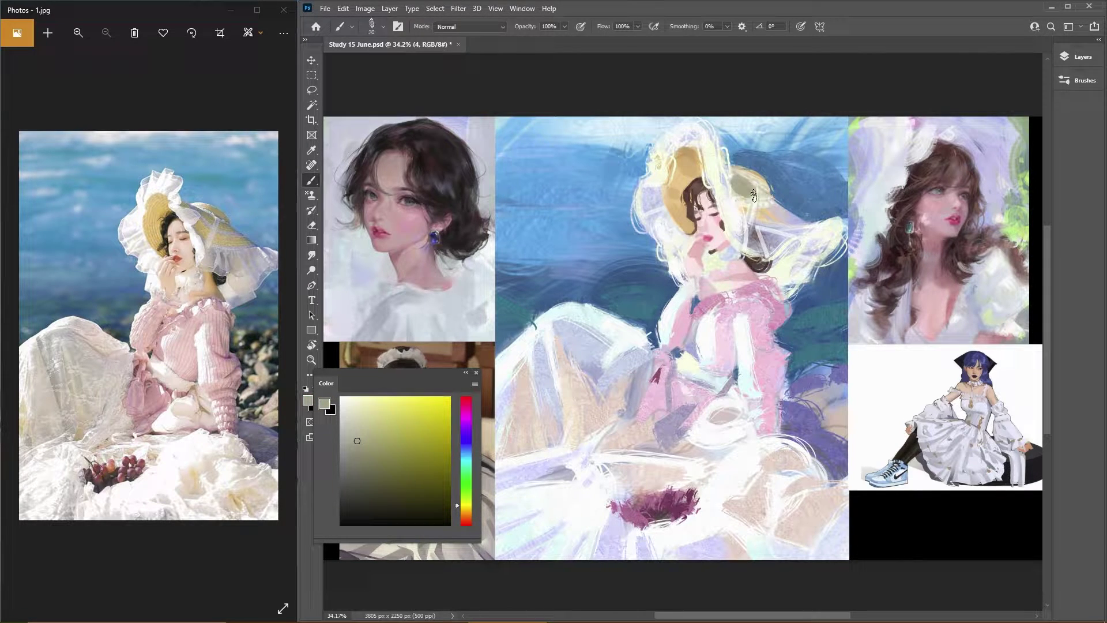
scroll(754, 196, down, 1)
drag(744, 187, 779, 222)
key(bracketleft)
key(bracketleft)
key(bracketleft)
key(ctrl+s)
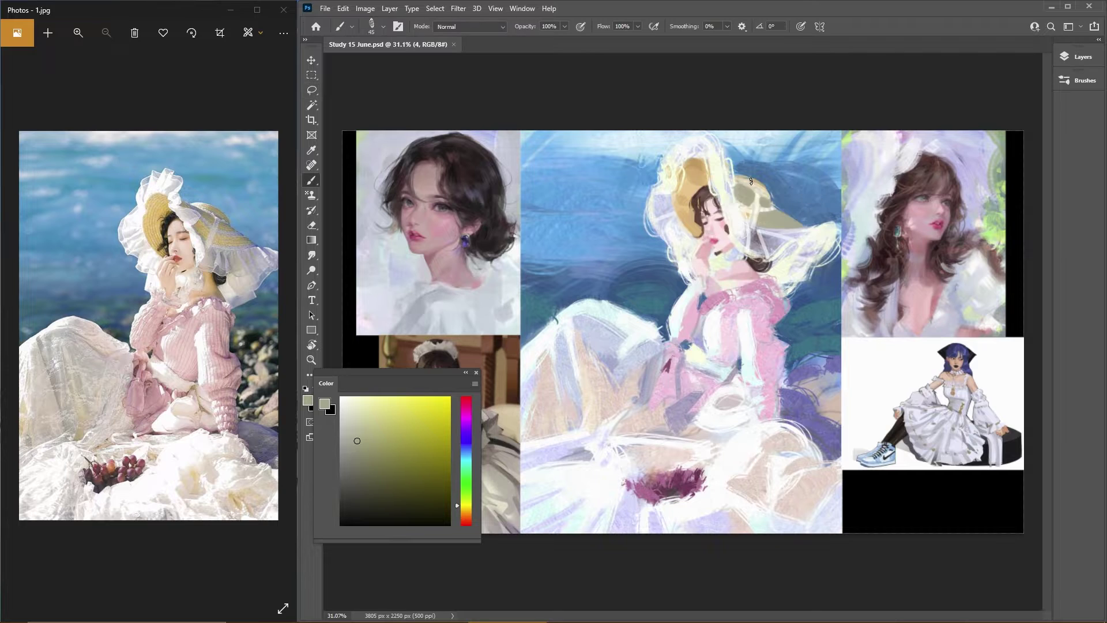
Step: Paint lavender ribbon bands and pale frill strokes over the hat with a 40 px brush and save the file
scroll(751, 182, up, 1)
alt+click(755, 189)
key(Return)
key(bracketleft)
key(bracketleft)
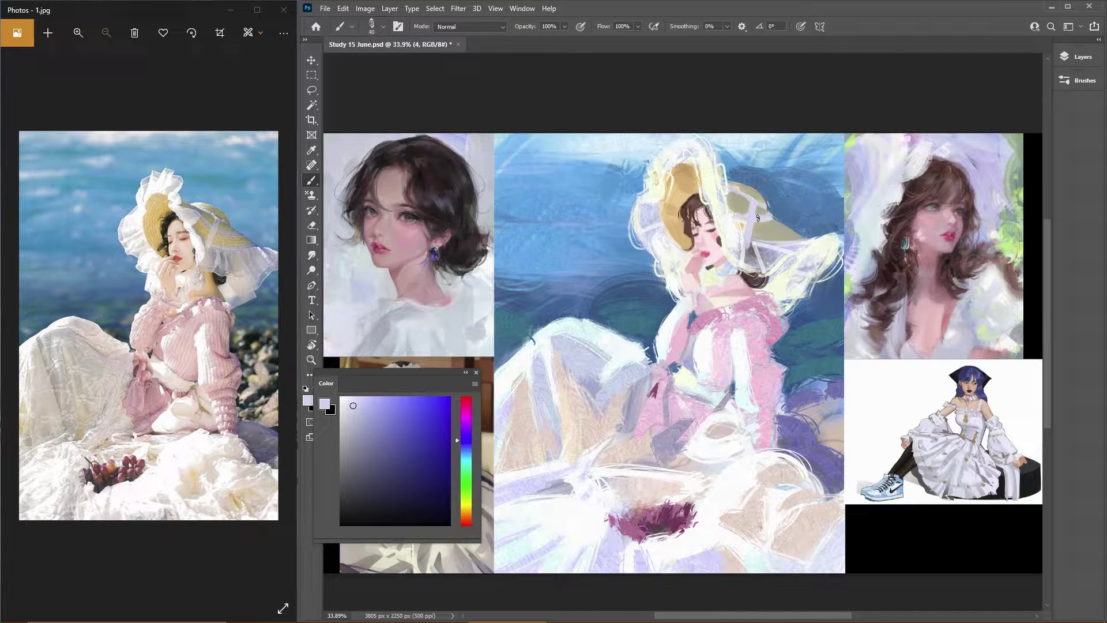
alt+click(749, 236)
alt+click(772, 282)
key(ctrl+s)
alt+click(816, 240)
scroll(663, 192, down, 4)
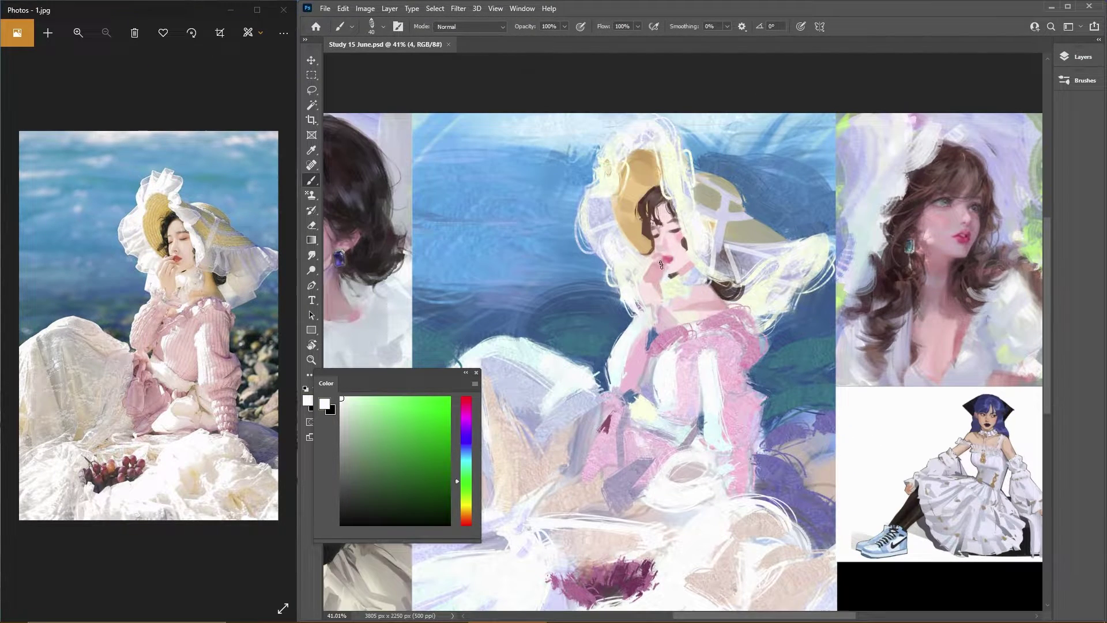
Step: Refine the hat frill, sleeve and resting arm edges with sampled lavender, blue and pale pink strokes
drag(617, 317, 646, 386)
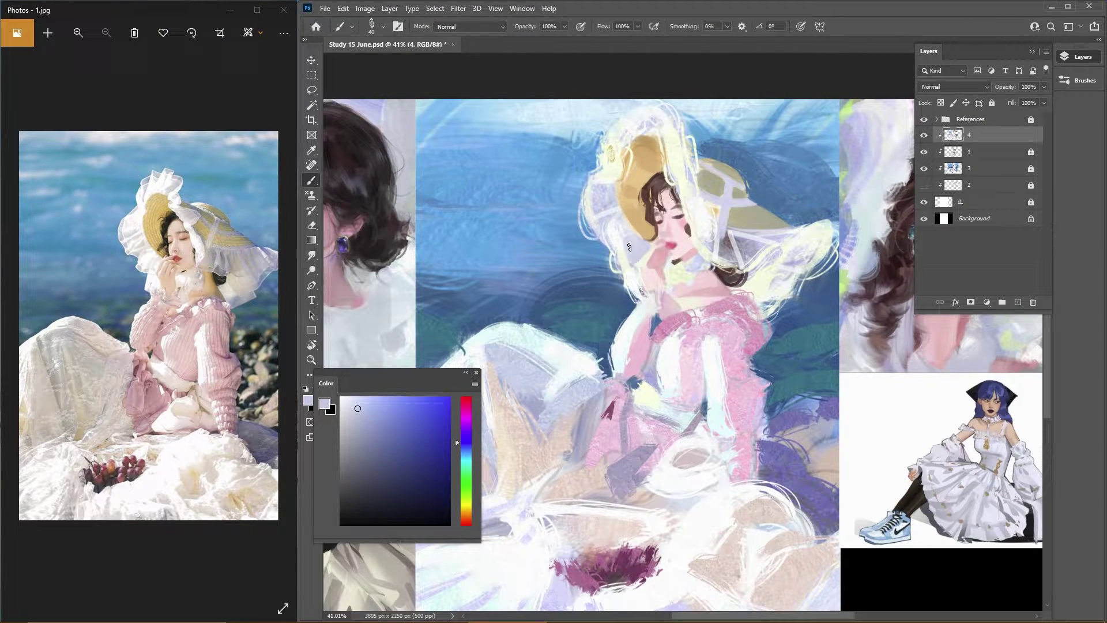
alt+click(627, 254)
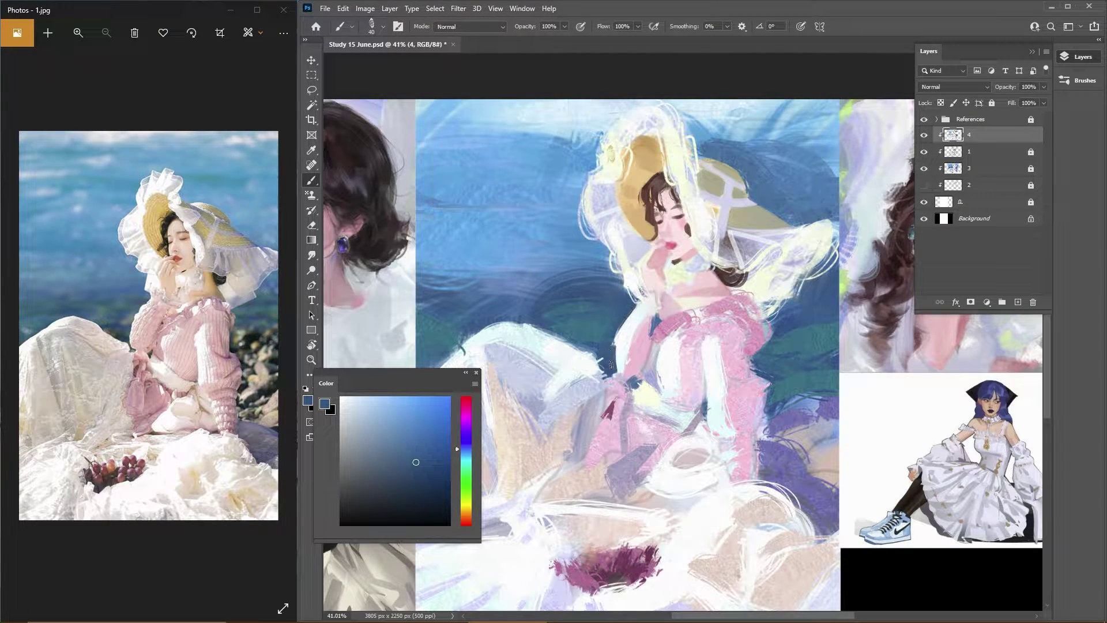
key([)
key([)
key([)
key([)
key([)
alt+click(608, 363)
drag(631, 386, 657, 340)
alt+click(652, 244)
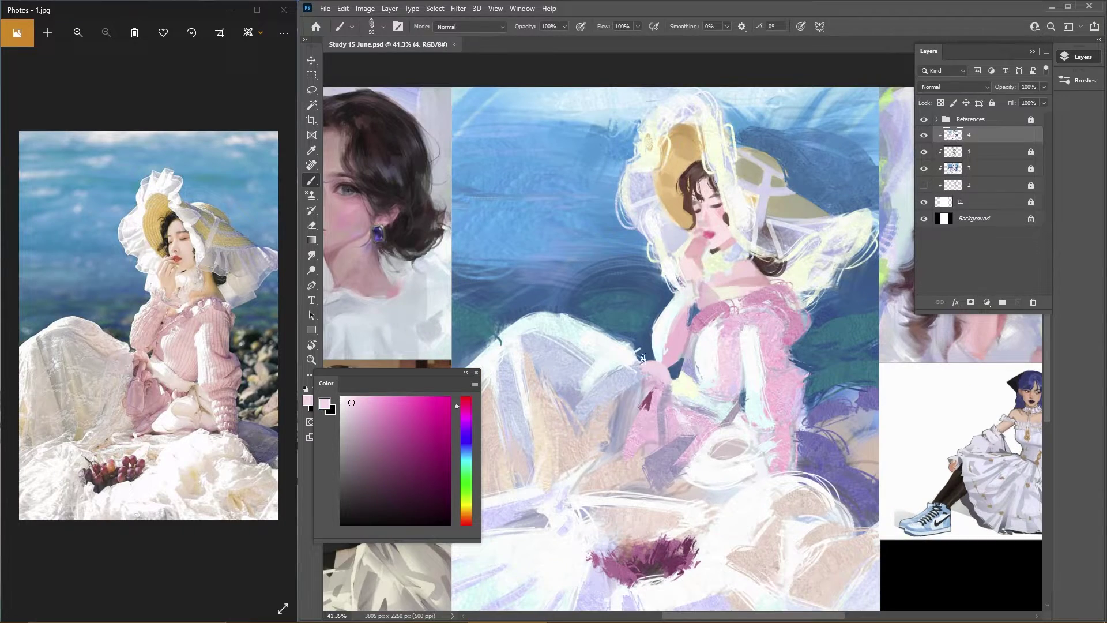
alt+click(663, 372)
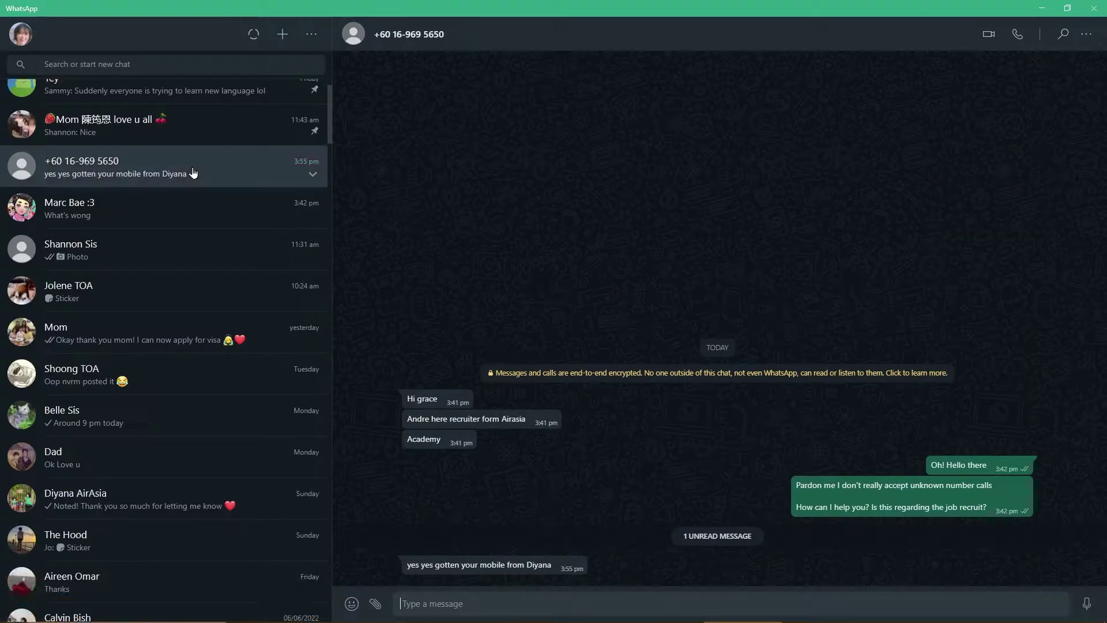
Step: Switch to WhatsApp and write "Hey" in the open chat with the recruiter
text(Hey)
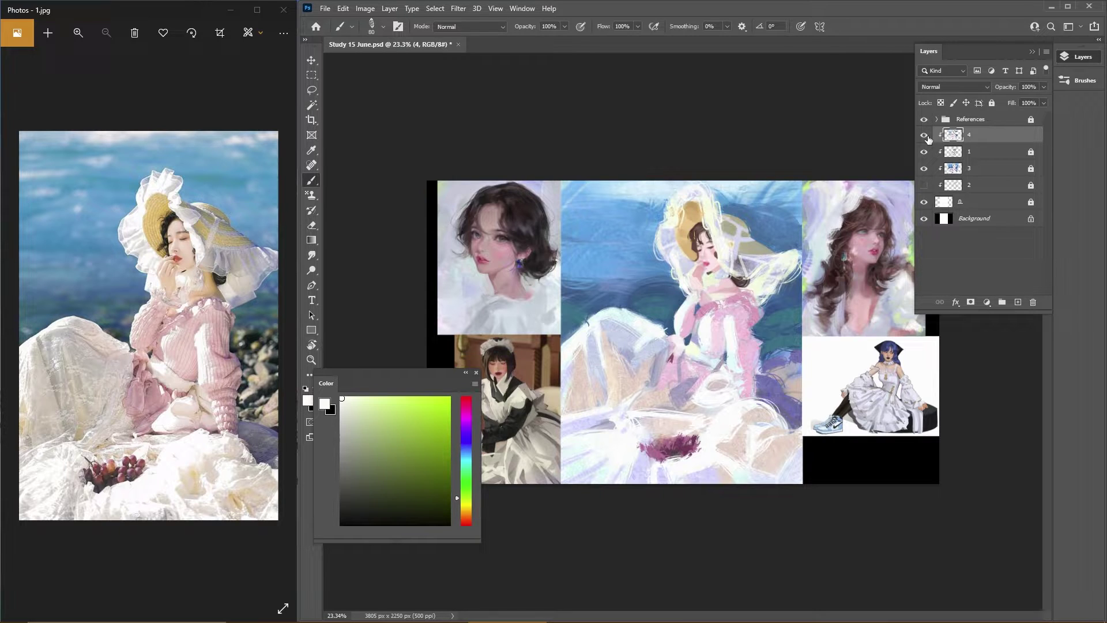
Step: Return to Photoshop and dab sampled light blue over the hat crown, reducing the brush to 45 px
alt+click(718, 292)
alt+click(798, 225)
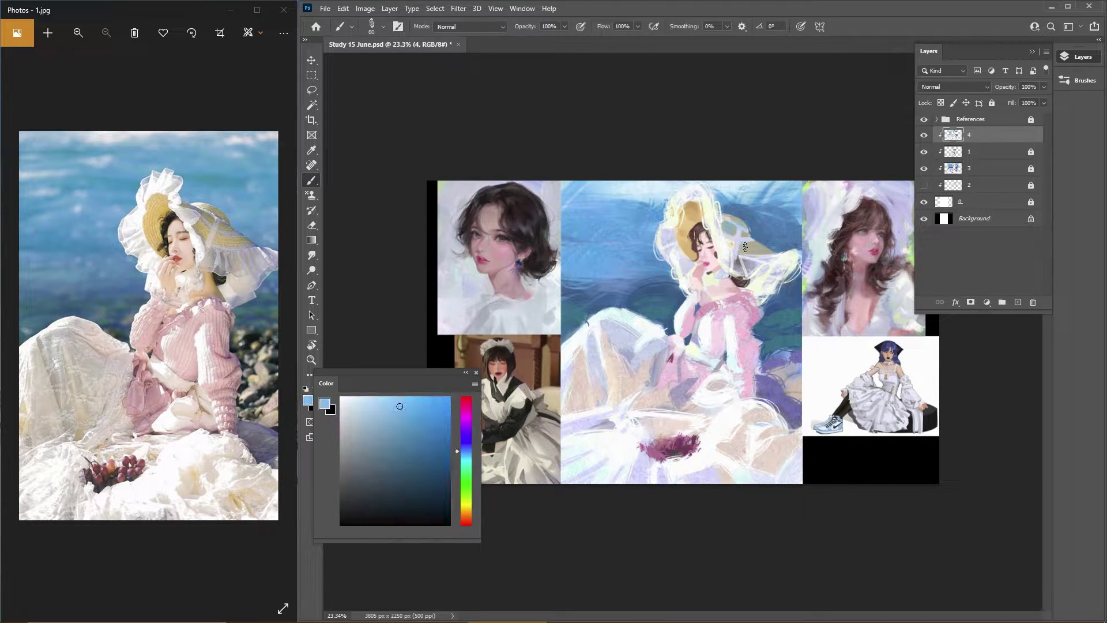
key(bracketleft)
key(bracketleft)
key(bracketleft)
scroll(728, 180, up, 2)
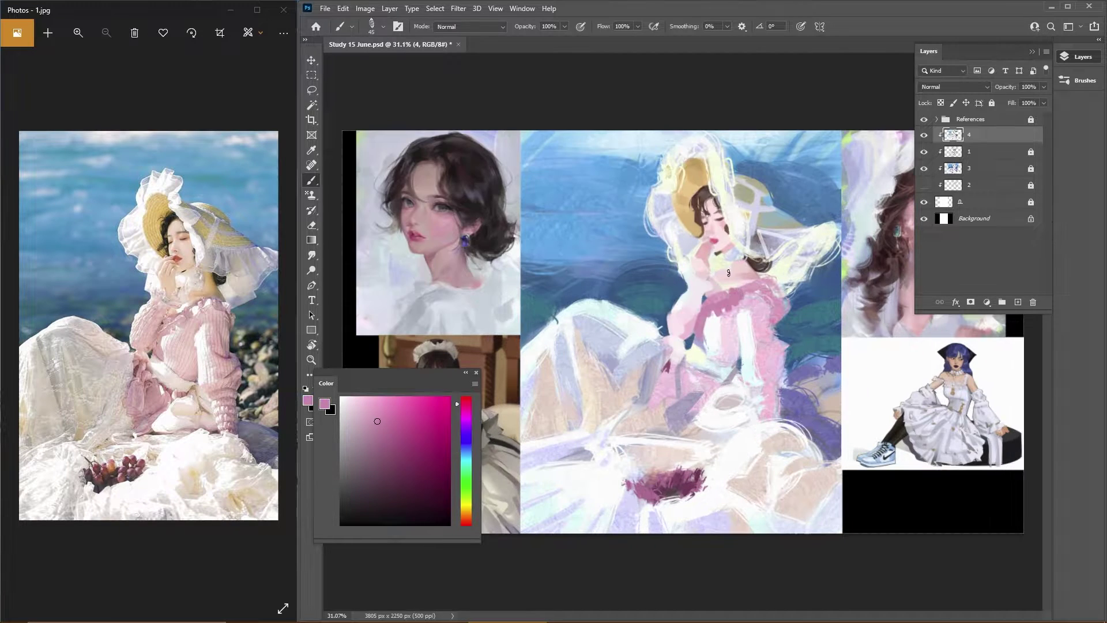
Step: Shade the folds of the pink sweater at the shoulder and chest with sampled pink tones and save the file
alt+click(739, 315)
key(ctrl+s)
alt+click(733, 316)
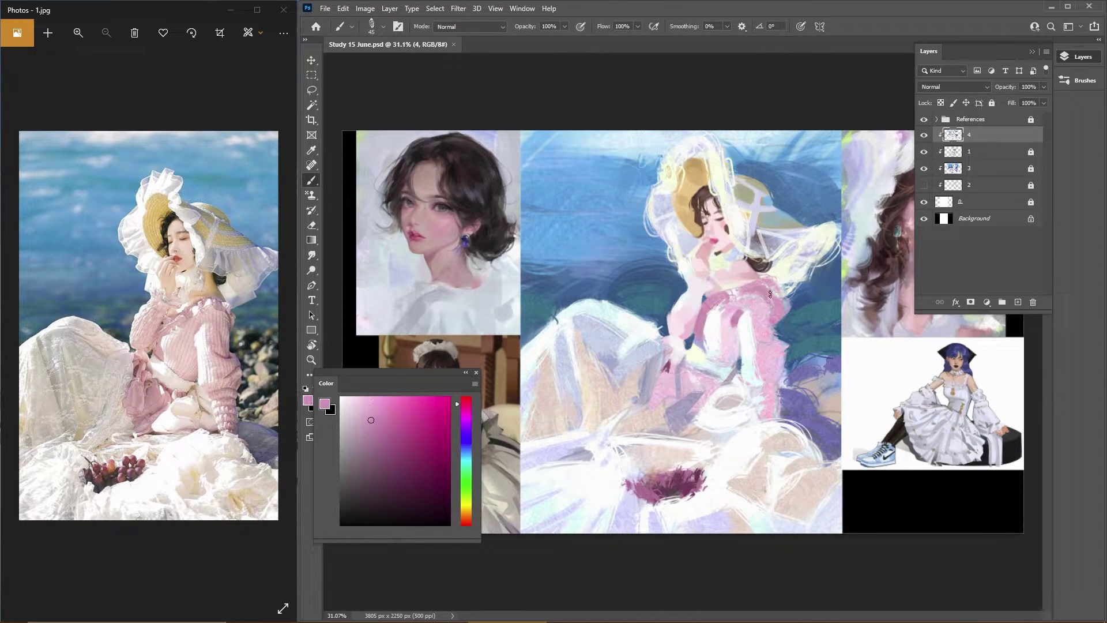
alt+click(713, 314)
click(713, 314)
alt+click(714, 327)
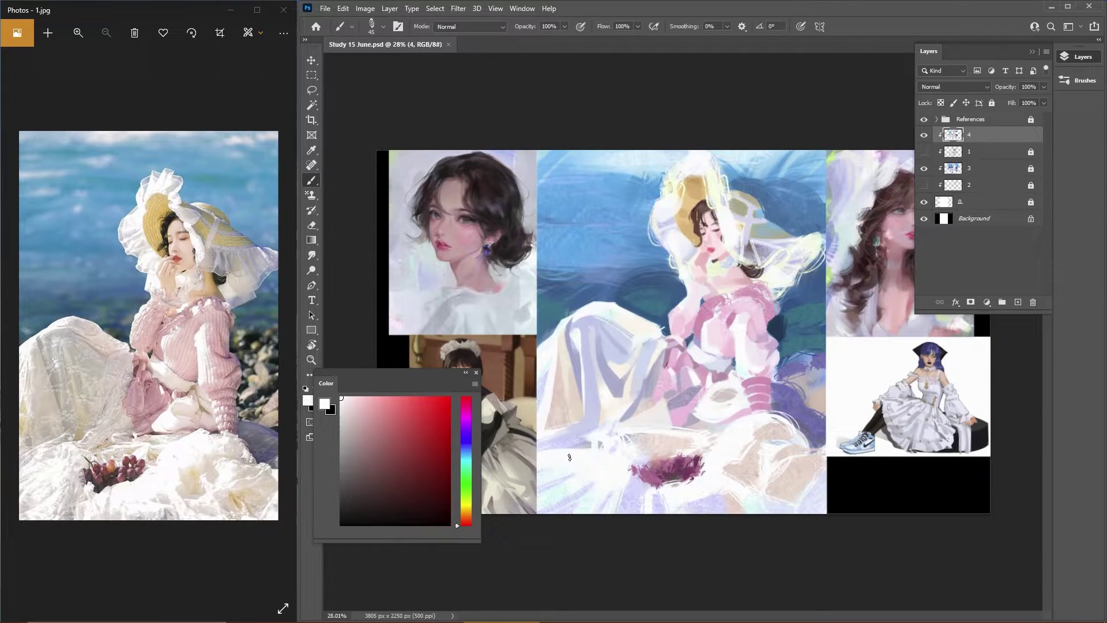
Step: Paint lavender and white fold strokes on the draped skirt over the knee and save the file
alt+click(609, 350)
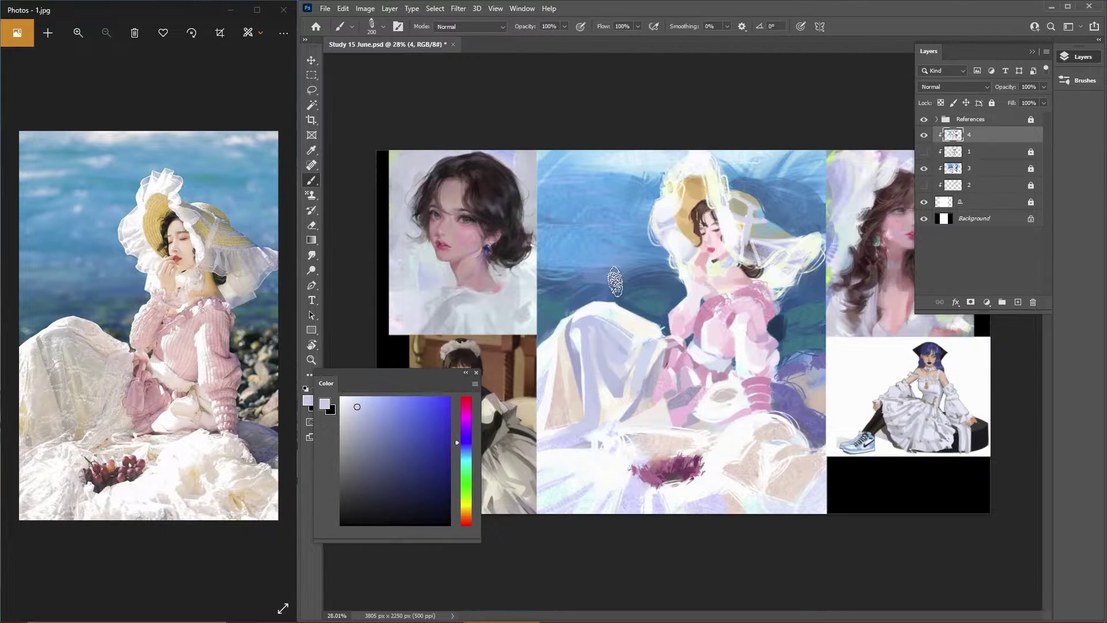
drag(605, 374, 622, 369)
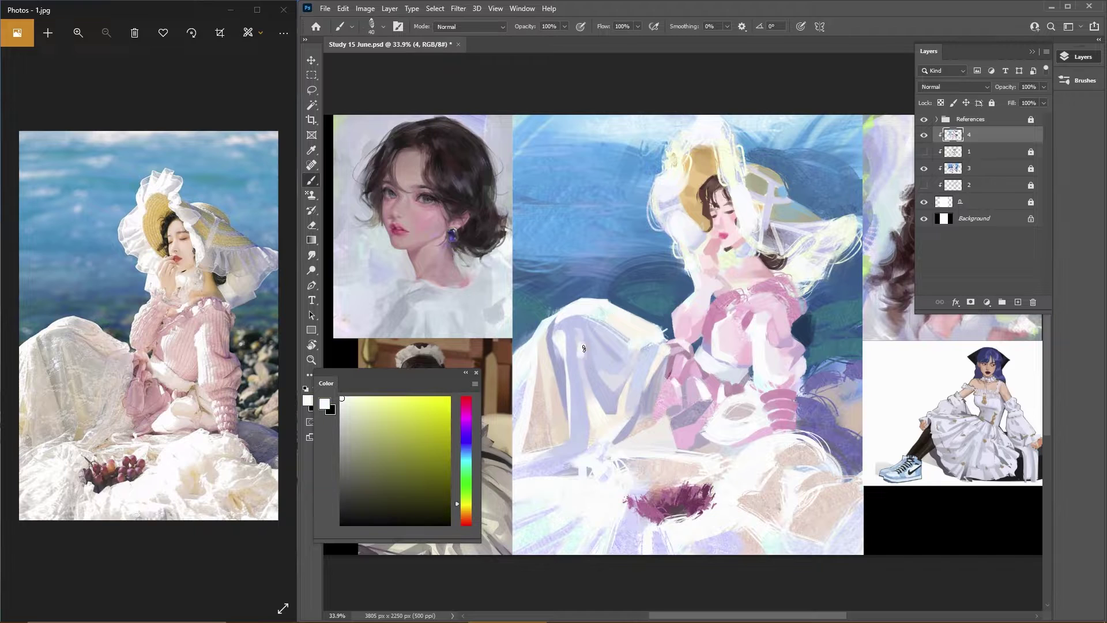
alt+click(591, 397)
key(ctrl+s)
key(bracketleft)
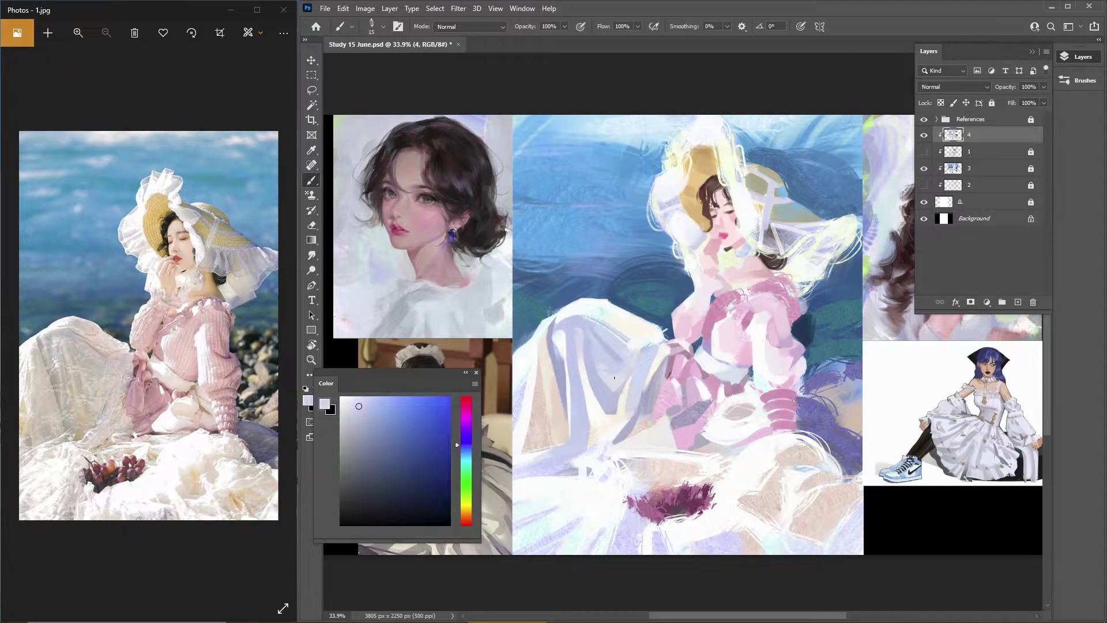
alt+click(585, 352)
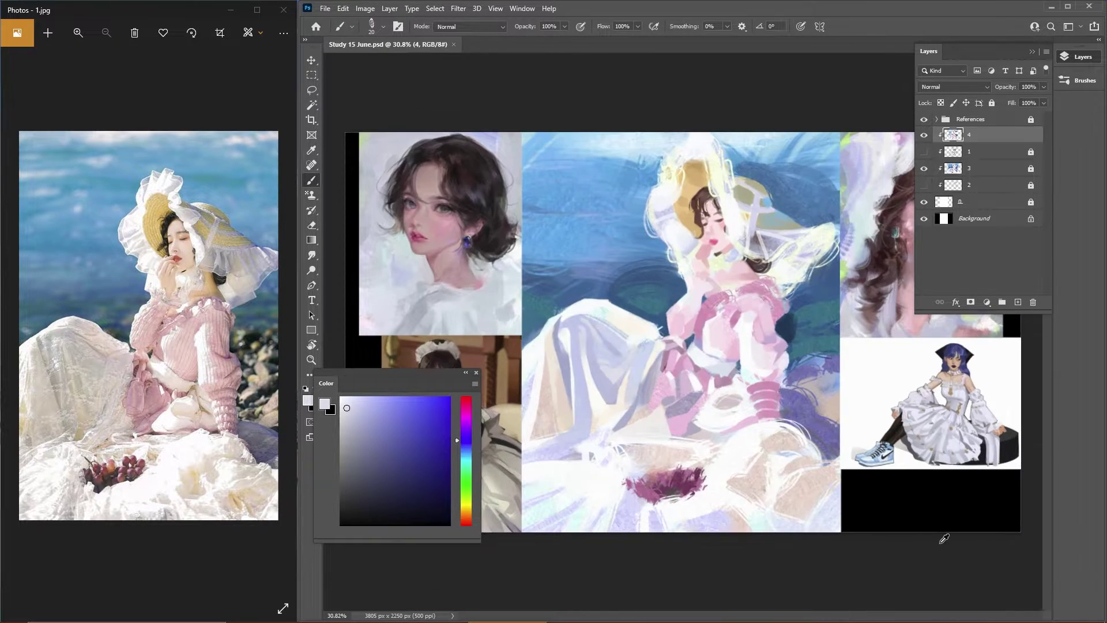
Step: Add white highlights to the skirt's knee and outer edge, reduce the brush to 20 px and save the file
alt+click(566, 349)
alt+click(551, 345)
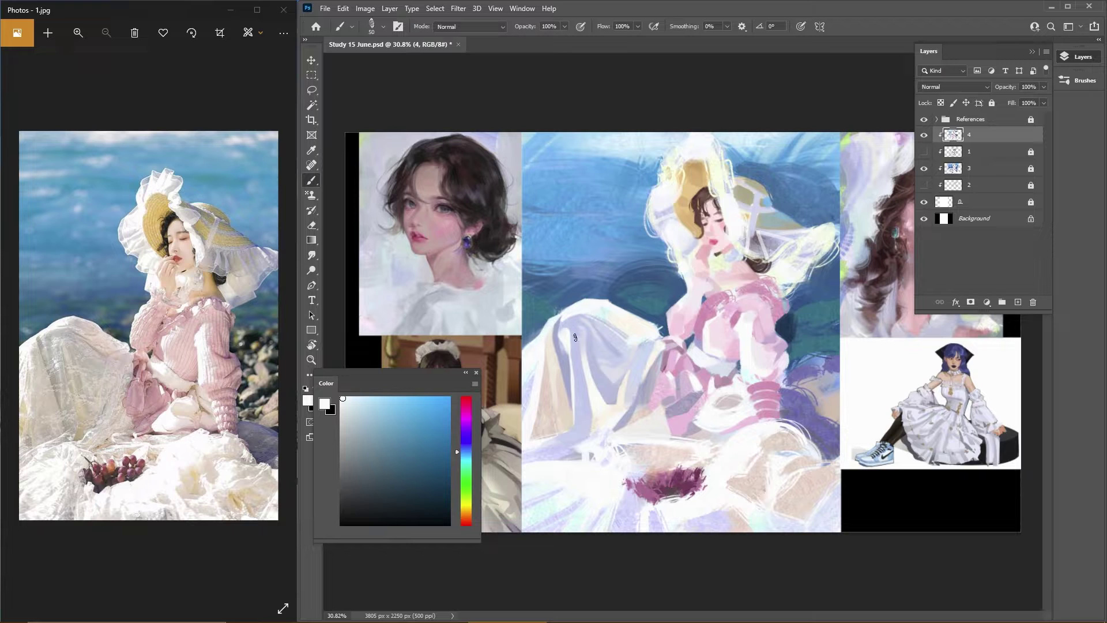
key(bracketleft)
key(bracketleft)
key(bracketleft)
alt+click(525, 379)
key(ctrl+s)
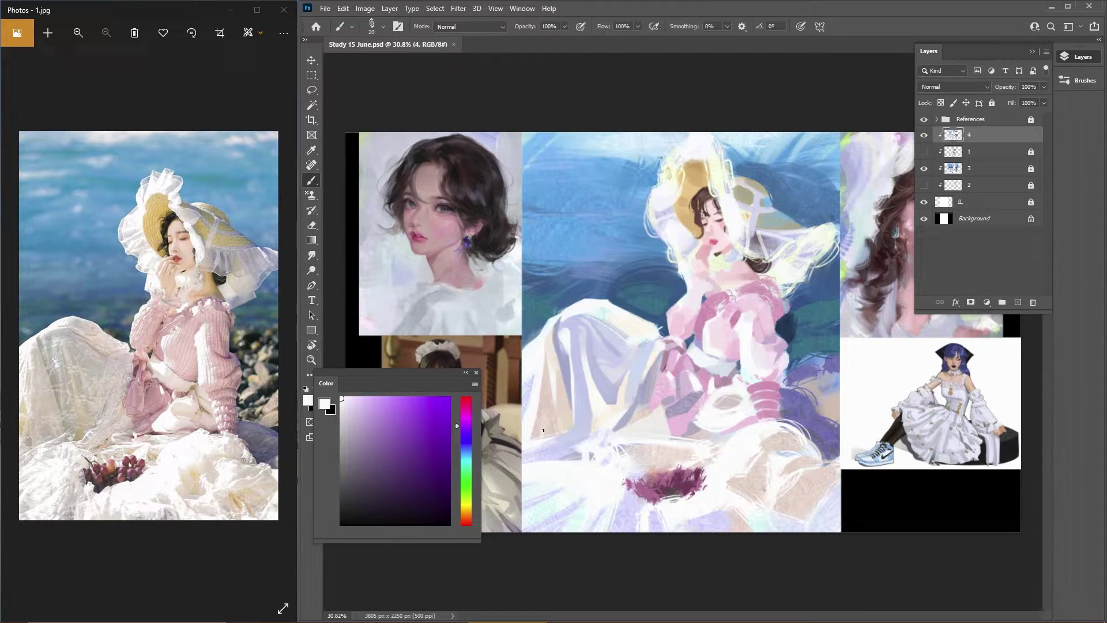
Step: Enlarge the brush to 80 px, paint sampled lavender and white strokes over the skirt's outer lower folds, and save the file
alt+click(542, 429)
key(bracketright)
key(bracketright)
key(bracketright)
key(bracketright)
key(bracketright)
key(bracketright)
key(bracketright)
key(bracketright)
key(bracketright)
alt+click(531, 443)
alt+click(561, 441)
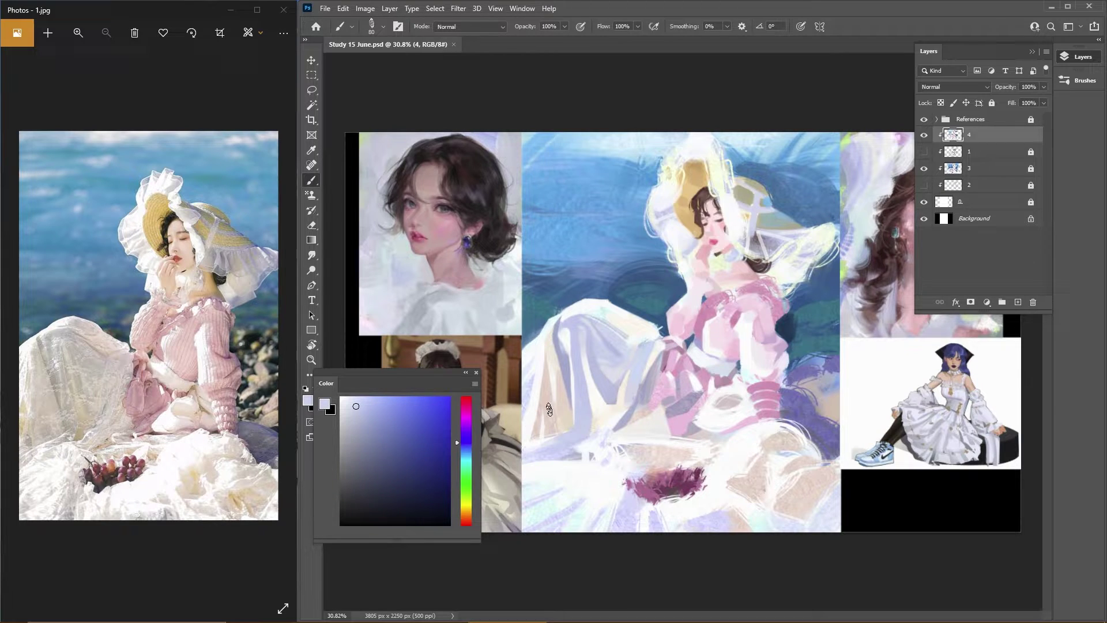
alt+click(538, 354)
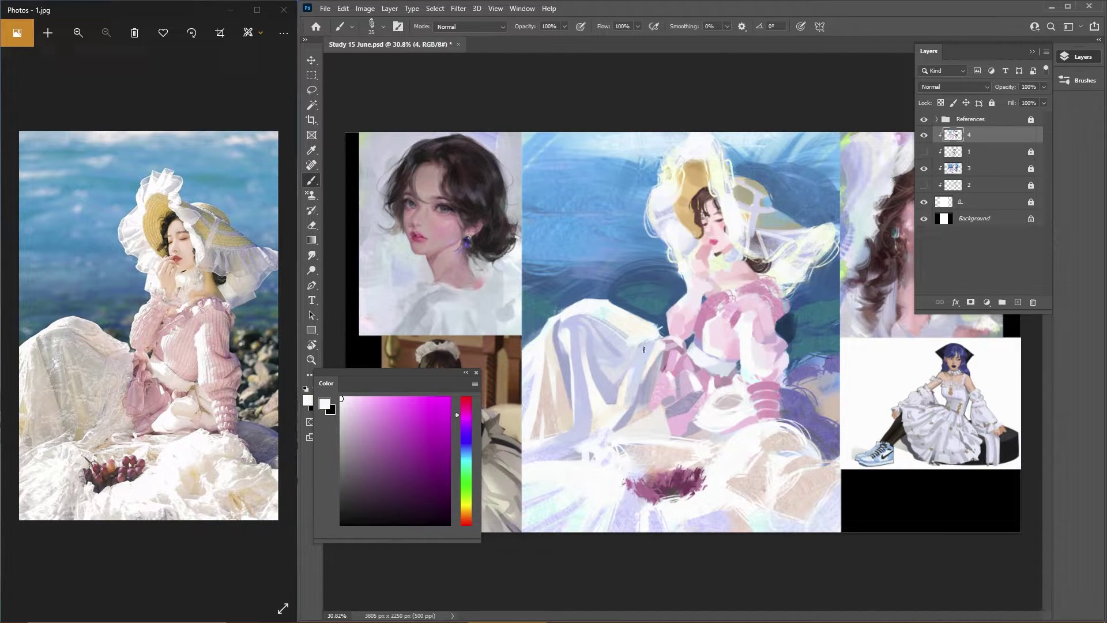
key(ctrl+s)
Step: Blend sampled pale lavender and light beige strokes into the middle folds of the skirt and save the file
alt+click(601, 374)
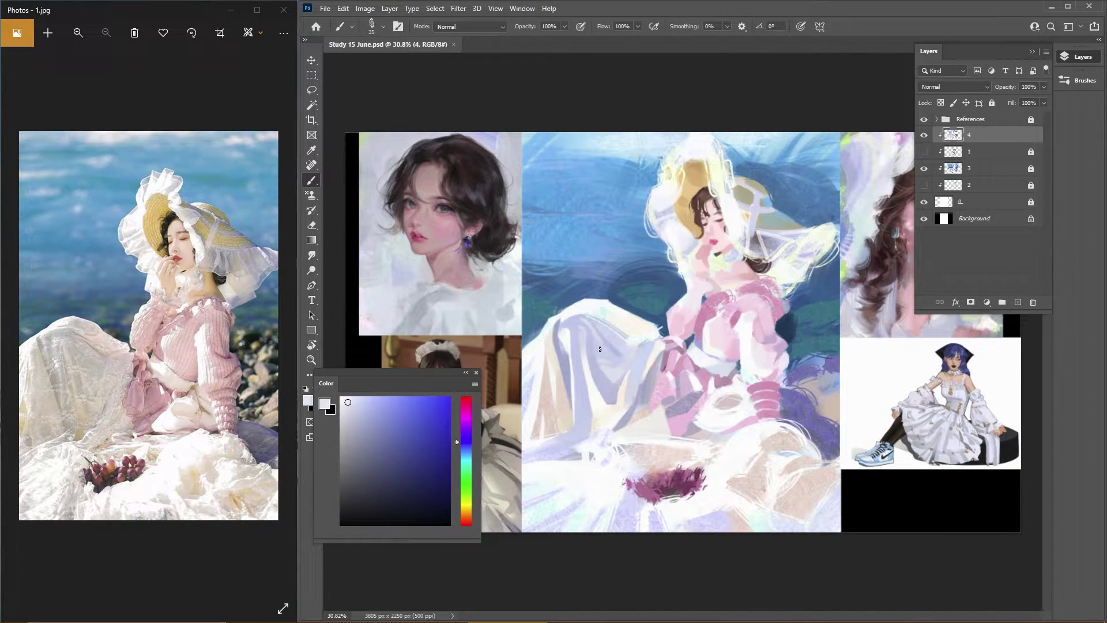
alt+click(602, 350)
alt+click(551, 427)
alt+click(601, 426)
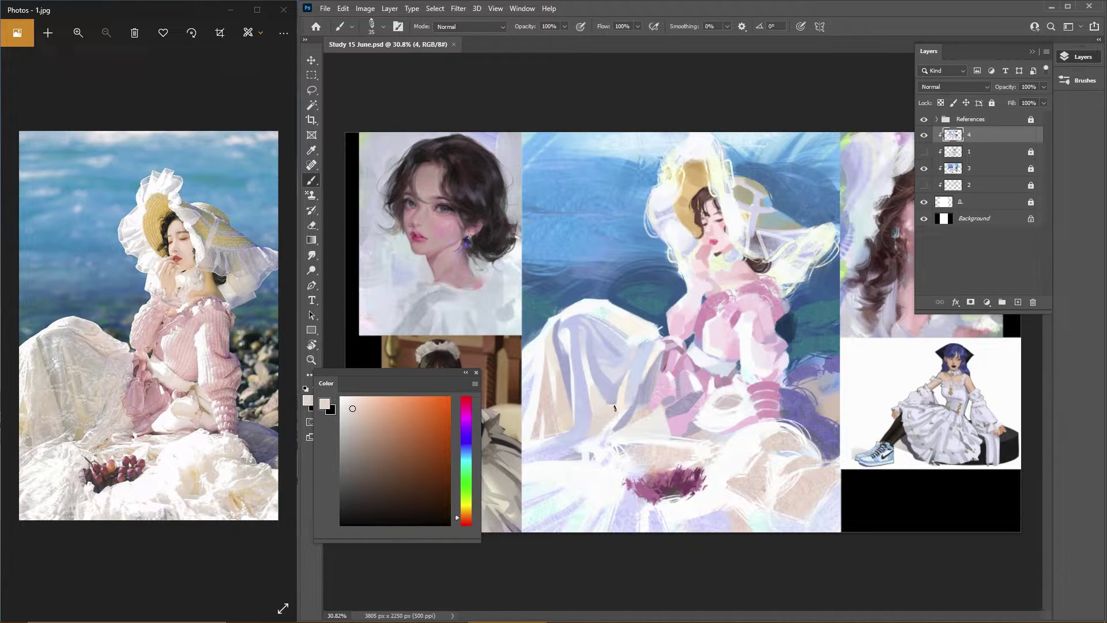
drag(614, 408, 609, 415)
key(bracketleft)
alt+click(586, 372)
alt+click(589, 371)
key(ctrl+s)
Step: Work sampled pinkish beige and cream strokes into the fold shadow at the skirt's lower centre and save the file
alt+click(592, 370)
alt+click(592, 372)
alt+click(594, 417)
key(bracketright)
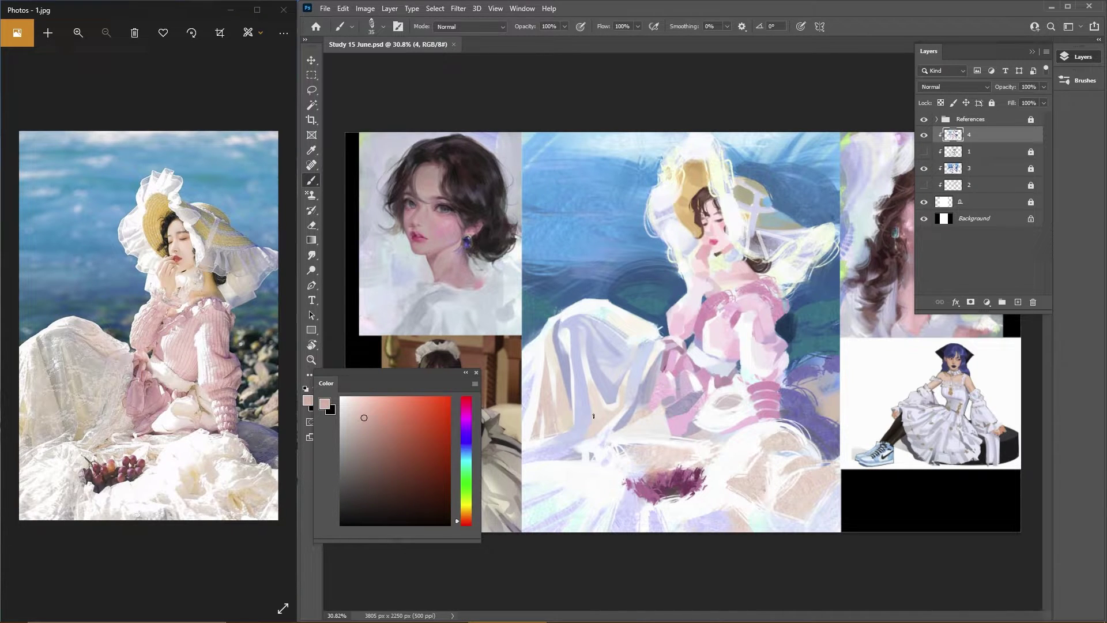
key(bracketleft)
alt+click(610, 417)
alt+click(614, 420)
key(bracketright)
key(bracketright)
key(bracketright)
alt+click(602, 420)
alt+click(598, 419)
alt+click(595, 406)
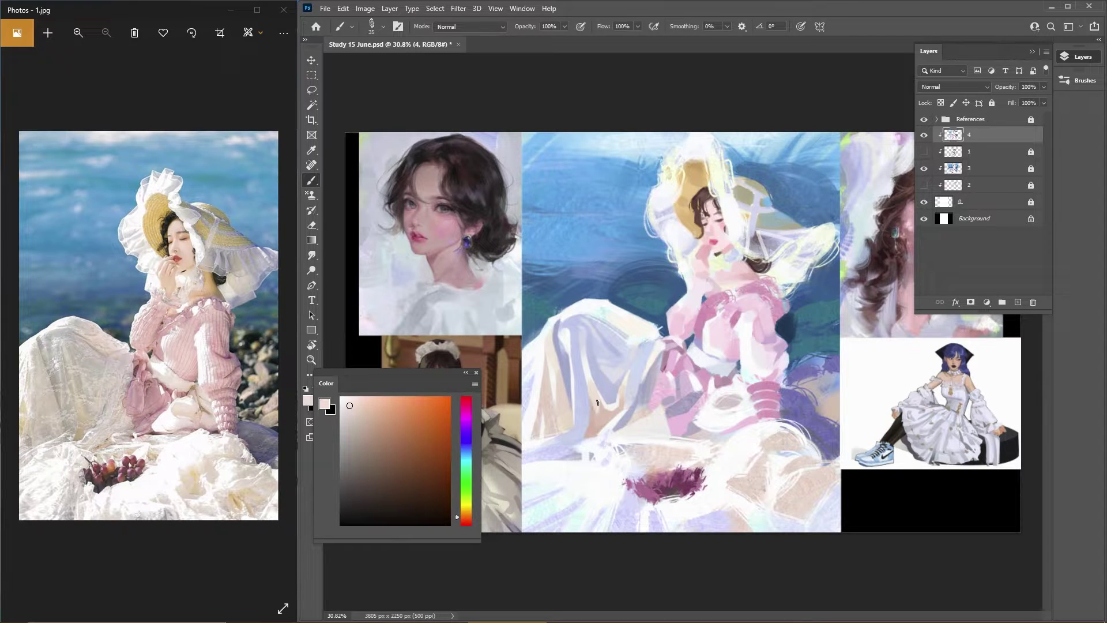
alt+click(608, 402)
key(ctrl+s)
Step: Add sampled cream and white strokes to the skirt's outer folds, reducing the brush to 25 px
alt+click(535, 429)
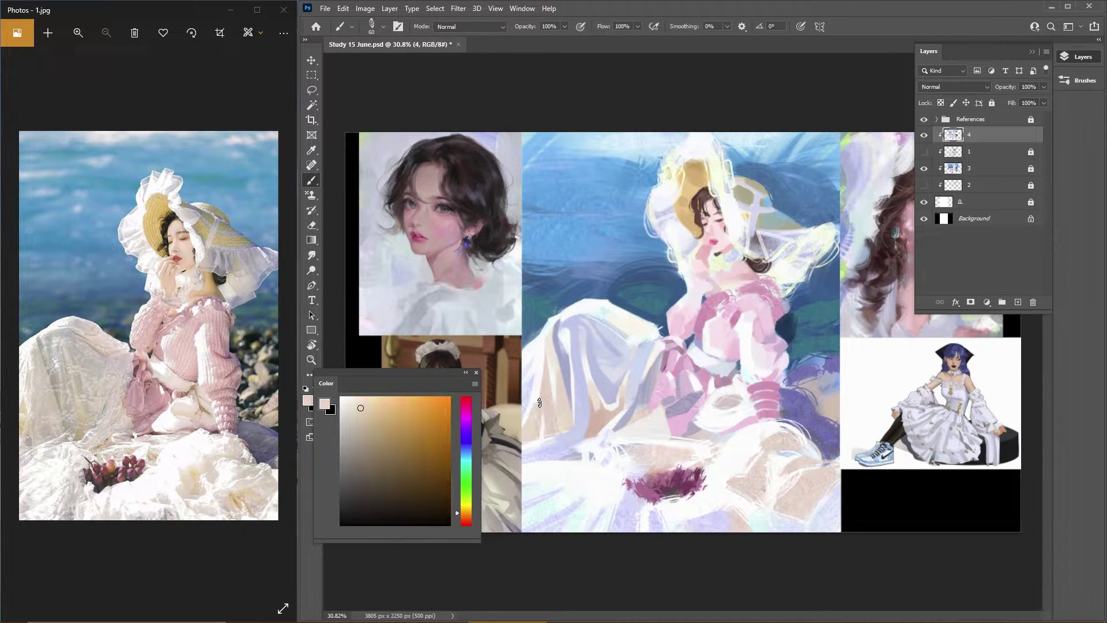
key(bracketleft)
key(bracketleft)
alt+click(529, 403)
key(bracketleft)
key(bracketleft)
key(bracketleft)
Step: Paint white, lavender and cream strokes on the blanket between the skirt hem and the grapes, and save the file
drag(539, 449, 577, 448)
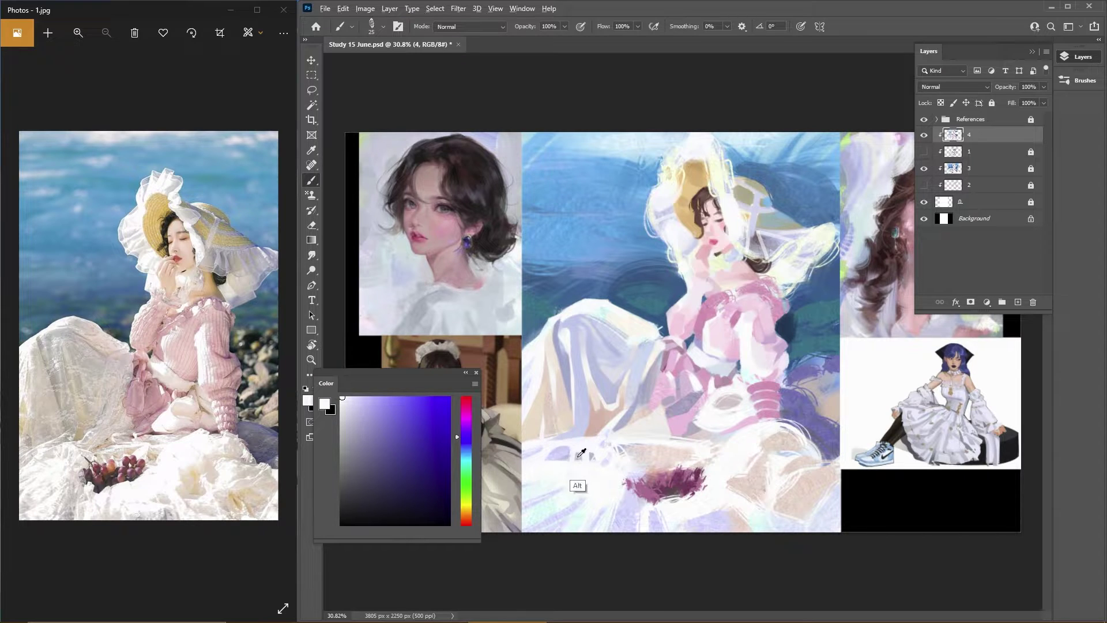
alt+click(581, 453)
key(bracketright)
key(bracketright)
key(bracketright)
key(ctrl+s)
alt+click(616, 468)
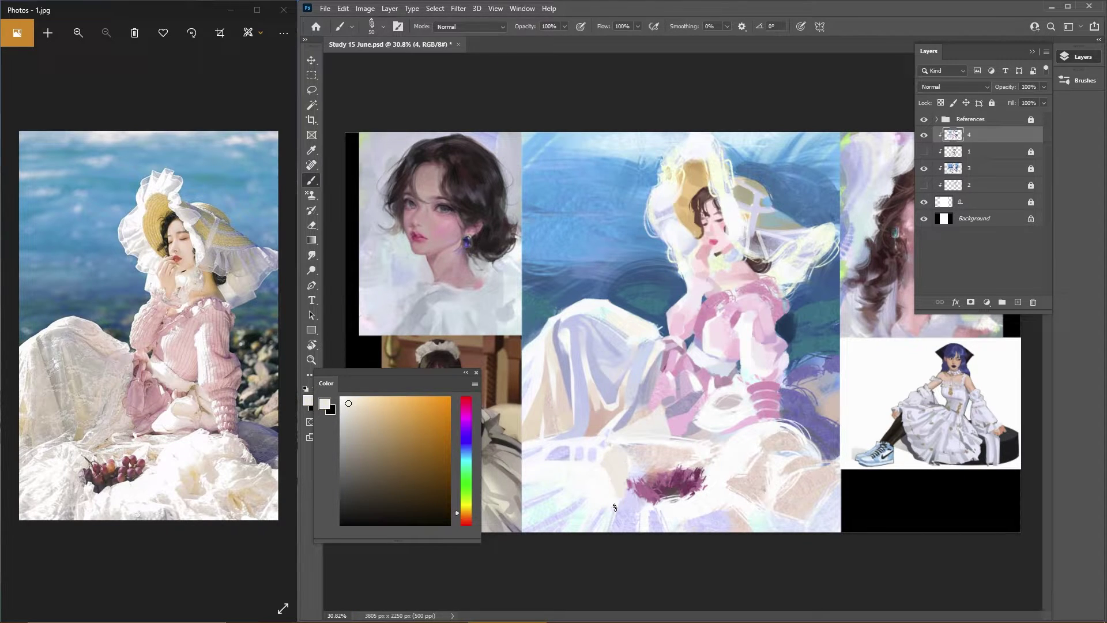
key(ctrl+s)
alt+click(518, 468)
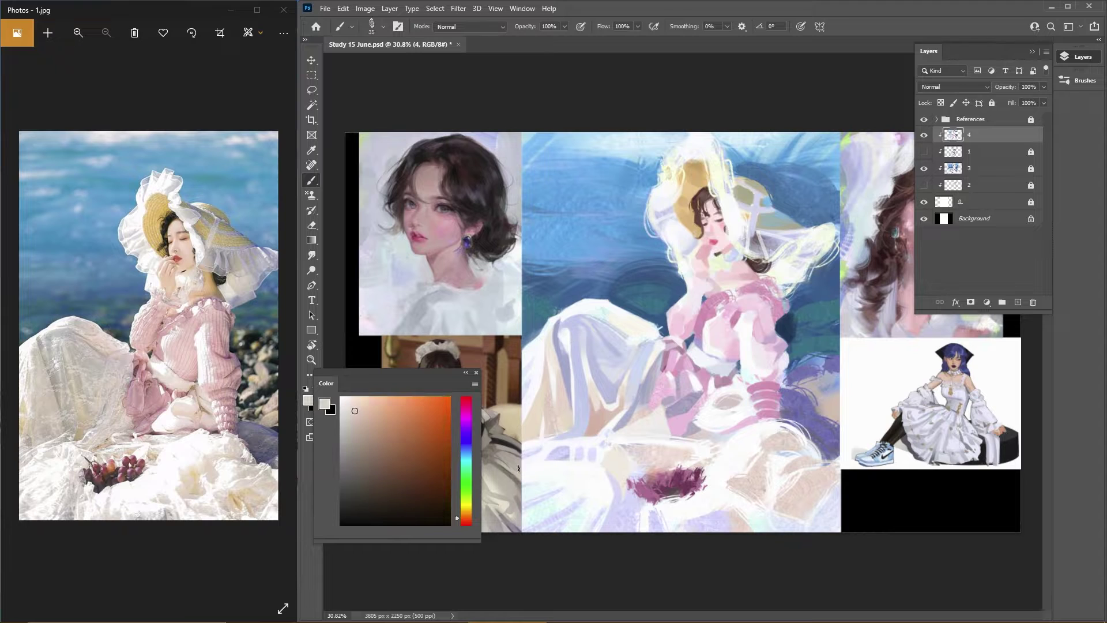
alt+click(549, 441)
key(bracketright)
key(ctrl+s)
Step: Shade the beige fold at the skirt's lower centre, isolate it with a Magic Wand selection, and save the file
alt+click(600, 442)
key(bracketright)
key(bracketright)
key(bracketright)
key(bracketright)
key(bracketright)
key(bracketright)
key(bracketright)
key(bracketright)
key(bracketright)
key(bracketright)
key(bracketright)
alt+click(602, 412)
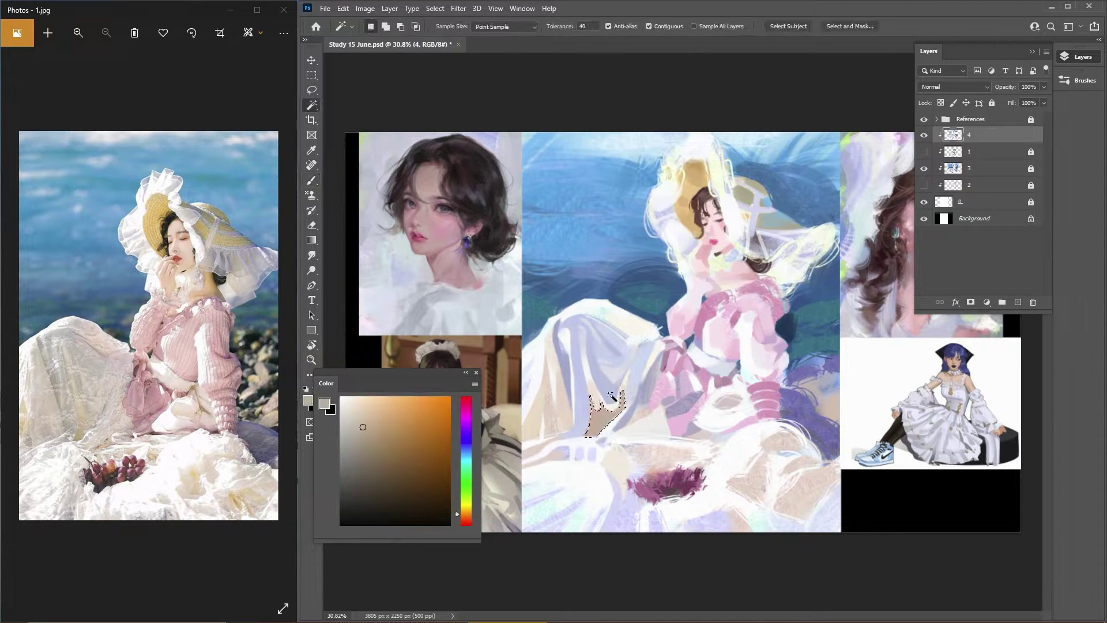
key(ctrl+s)
Step: Paint sampled lavender and cream fold strokes up the outer side of the skirt, starting with a 50 px brush
alt+click(550, 433)
key(bracketleft)
key(bracketleft)
key(bracketleft)
key(bracketleft)
key(bracketleft)
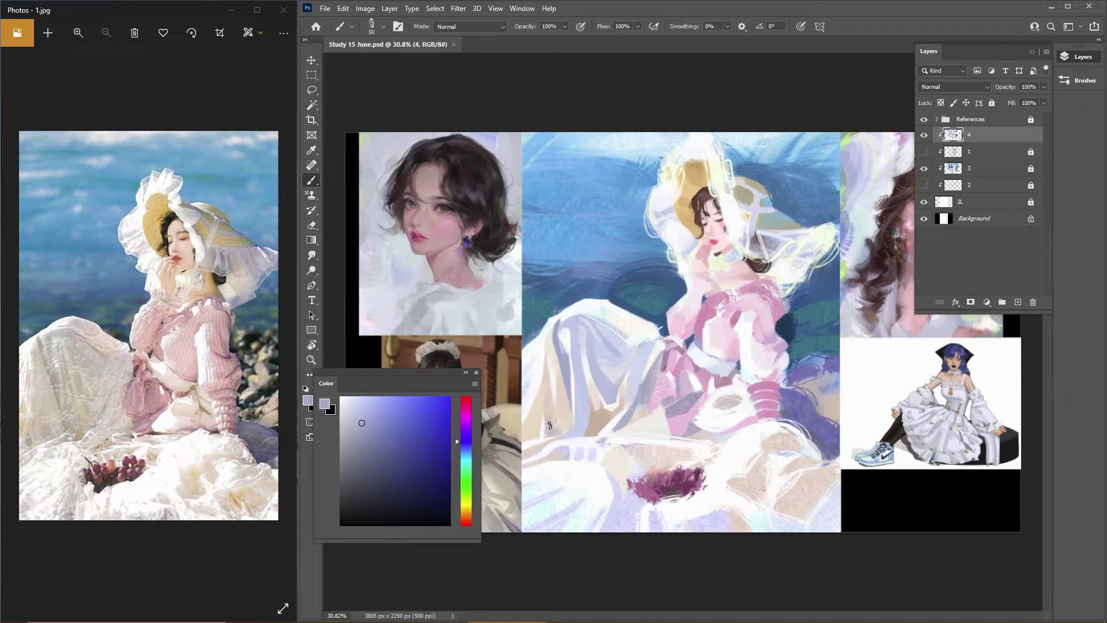
drag(549, 424, 549, 351)
alt+click(535, 437)
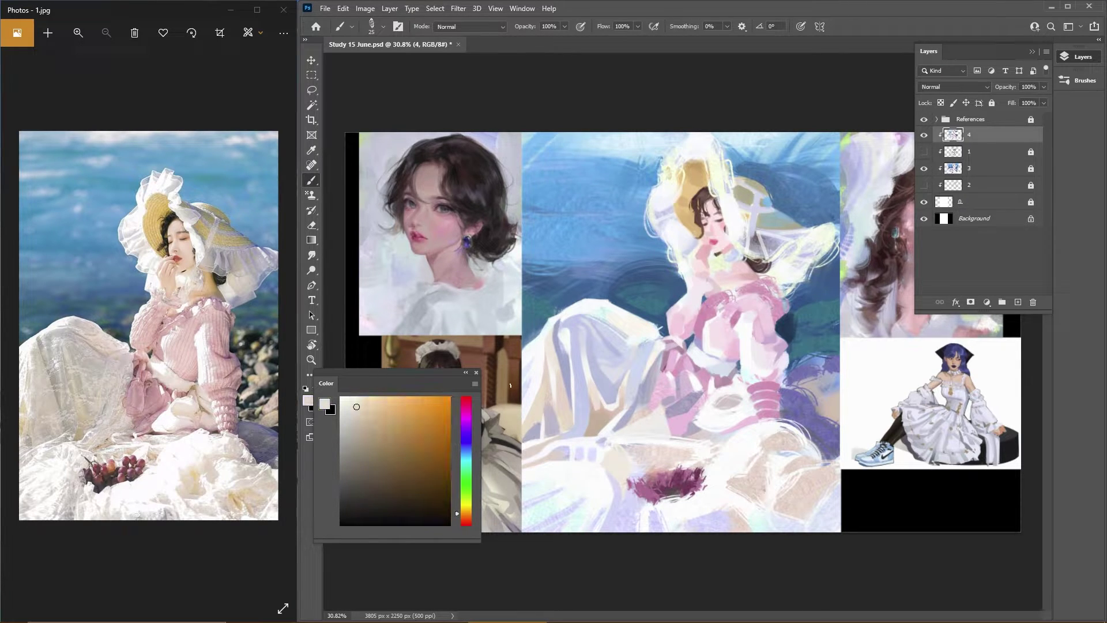
alt+click(531, 372)
alt+click(529, 358)
Step: Brush sampled lavender and cream tones over the foreground blanket folds below the skirt
alt+click(583, 477)
scroll(550, 490, down, 1)
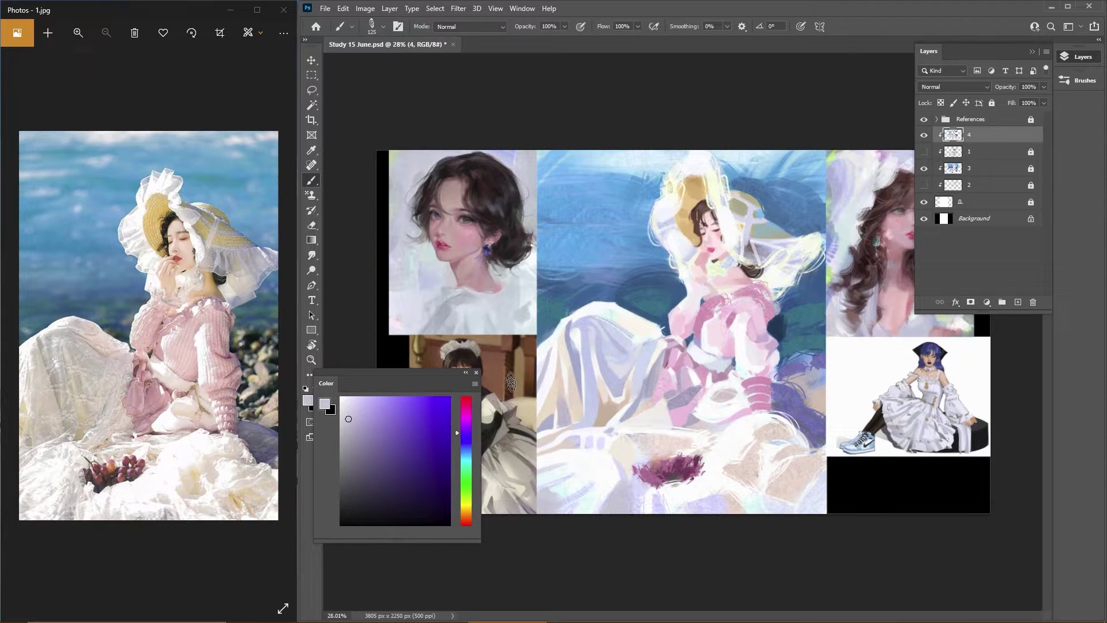
alt+click(657, 502)
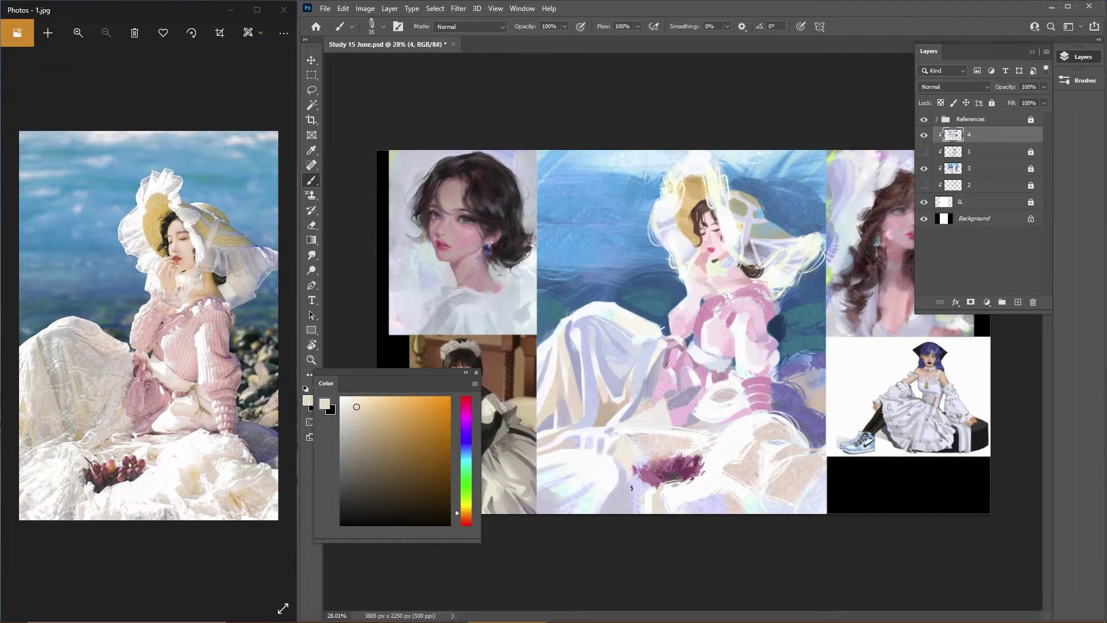
Step: Cover the blanket below and to the right of the grapes with sampled cream, beige and white, varying the brush size
key(bracketright)
key(bracketright)
key(bracketright)
key(bracketright)
key(bracketright)
alt+click(767, 432)
key(bracketleft)
key(bracketleft)
key(bracketleft)
key(bracketleft)
key(bracketleft)
alt+click(629, 512)
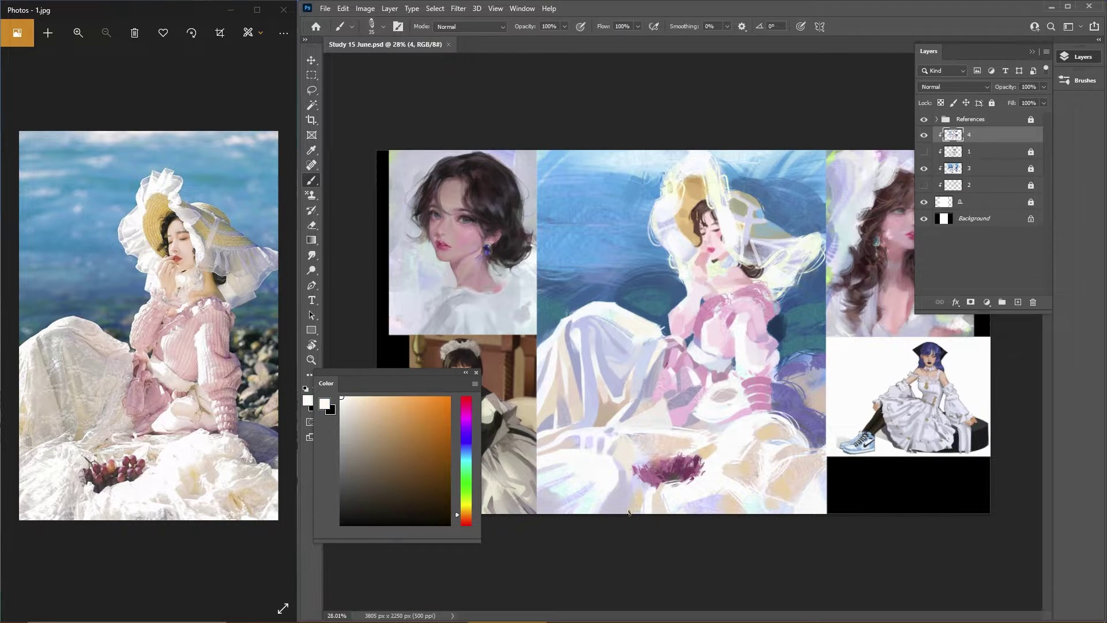
Step: Enlarge the brush and paint sampled warm peach strokes over the skirt folds above the beige shadow
key(bracketright)
key(bracketright)
alt+click(603, 396)
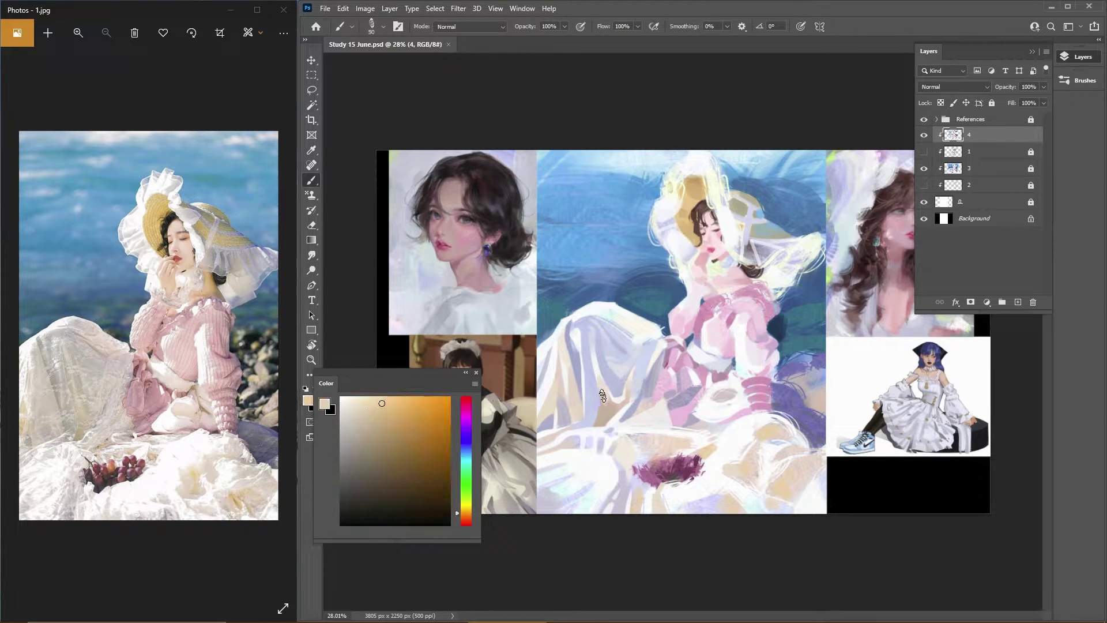
key(bracketright)
key(bracketright)
key(bracketright)
drag(603, 395, 609, 378)
Step: Dab sampled peach beside the grapes and add white strokes to the nearby blanket folds
alt+click(605, 487)
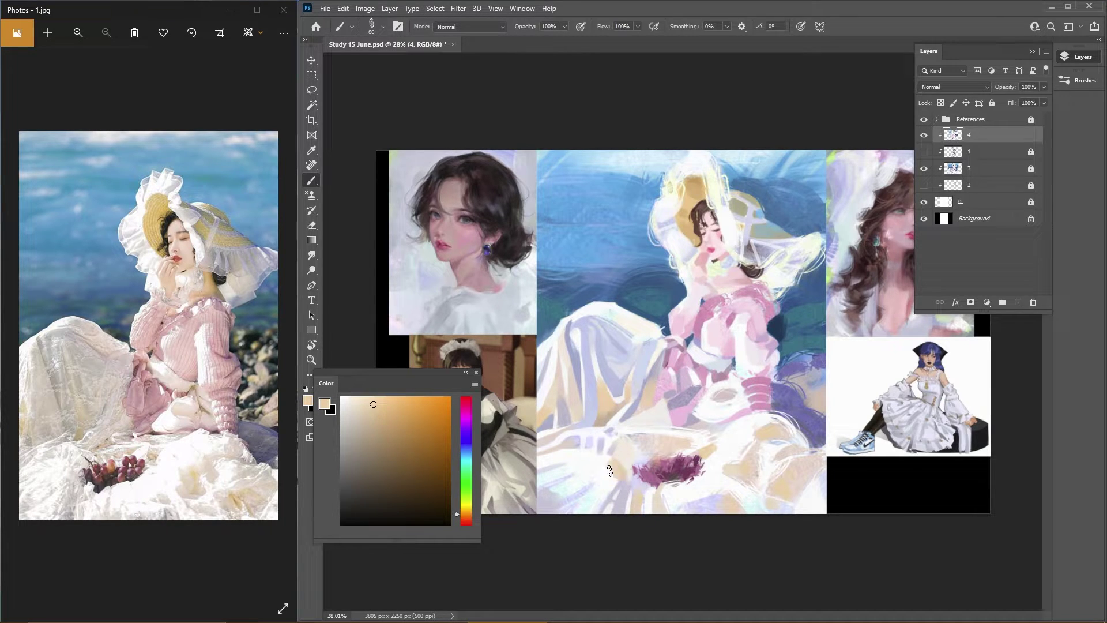
drag(609, 470, 625, 464)
alt+click(602, 490)
scroll(679, 341, down, 2)
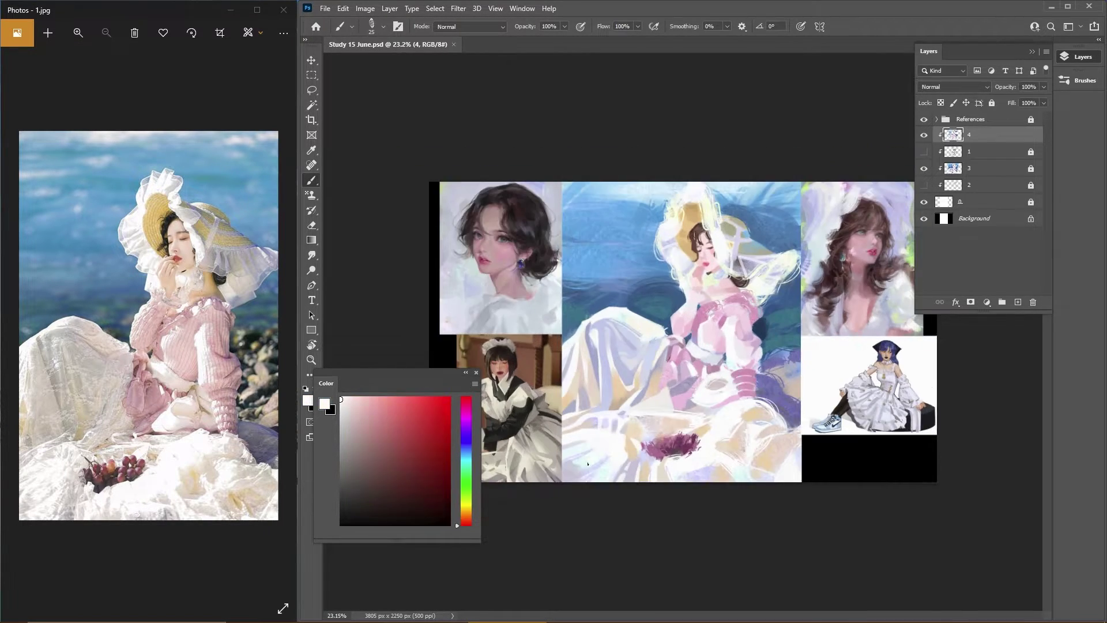
key(bracketright)
key(bracketright)
Step: Show layer 1, reduce the brush to 45 px, paint white highlights on the blanket beside the grapes, and save the file
drag(928, 137, 859, 173)
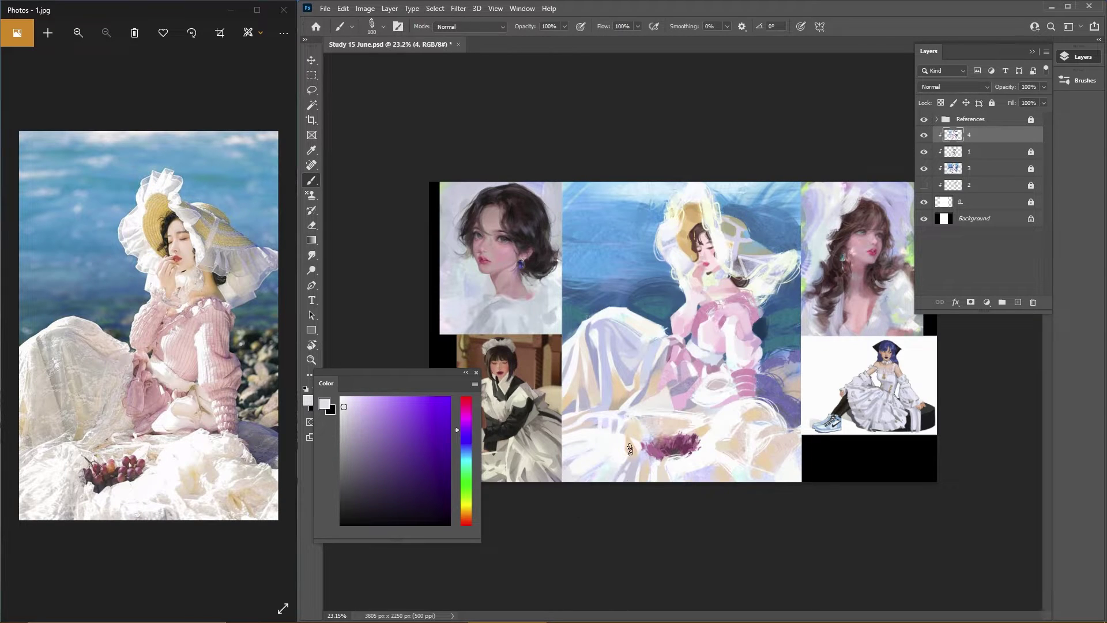
key(bracketleft)
key(bracketleft)
key(bracketleft)
key(bracketleft)
key(bracketleft)
key(bracketleft)
alt+click(600, 450)
alt+click(894, 340)
key(ctrl+s)
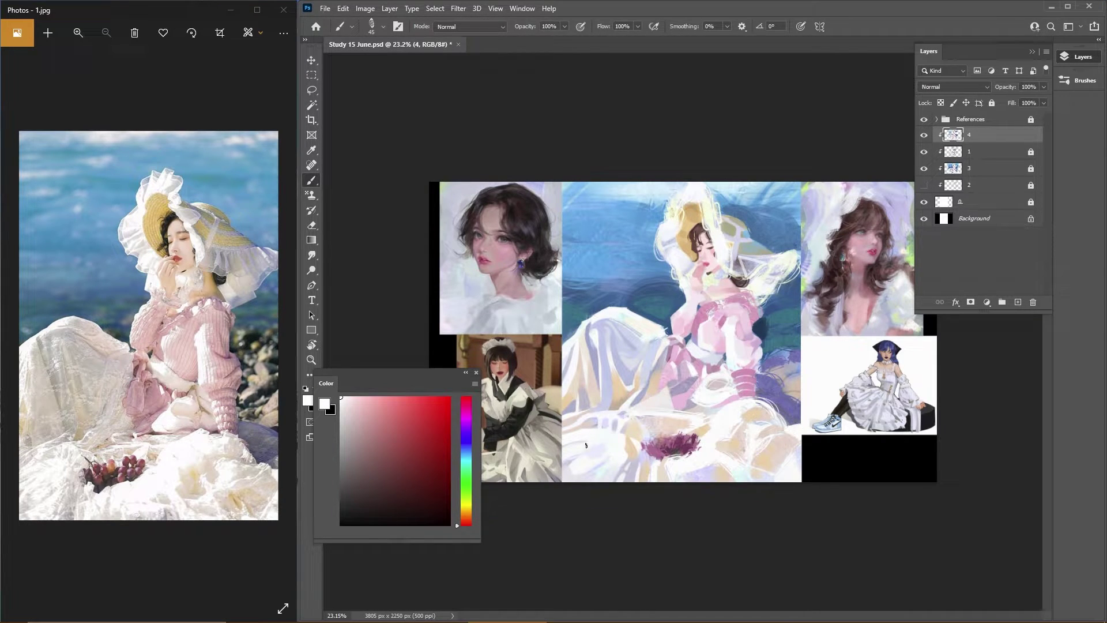
Step: Paint sampled light tones over the blanket around the grapes with a larger brush
key(bracketright)
key(bracketright)
key(bracketright)
alt+click(585, 445)
alt+click(704, 444)
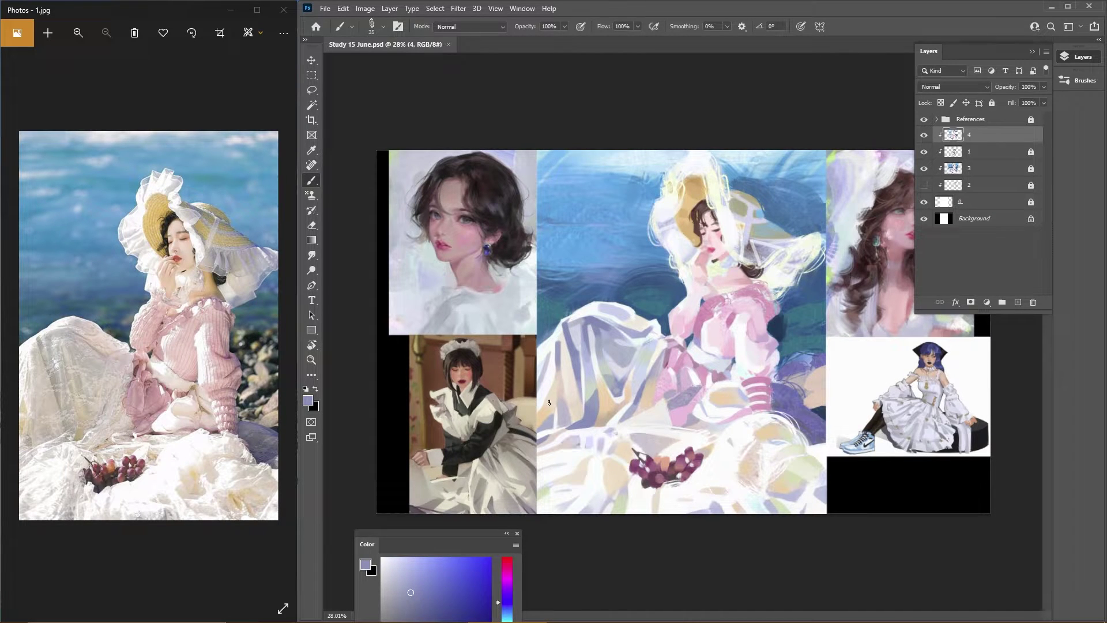
Step: Paint sampled pale tones on the blanket folds below the grapes with an enlarged brush and save the file
alt+click(721, 505)
alt+click(709, 506)
key(bracketright)
key(bracketright)
key(bracketright)
key(bracketright)
key(bracketright)
key(ctrl+s)
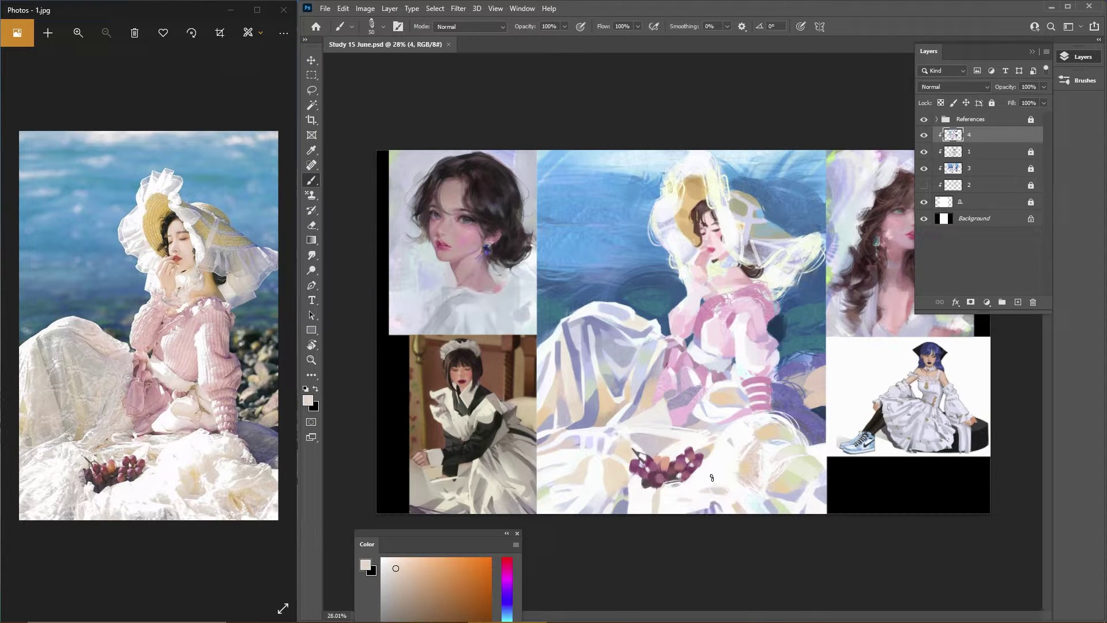
Step: Add sampled peach and lavender strokes along the blanket's bottom edge with a progressively smaller brush
alt+click(660, 440)
key(bracketleft)
key(bracketleft)
alt+click(721, 527)
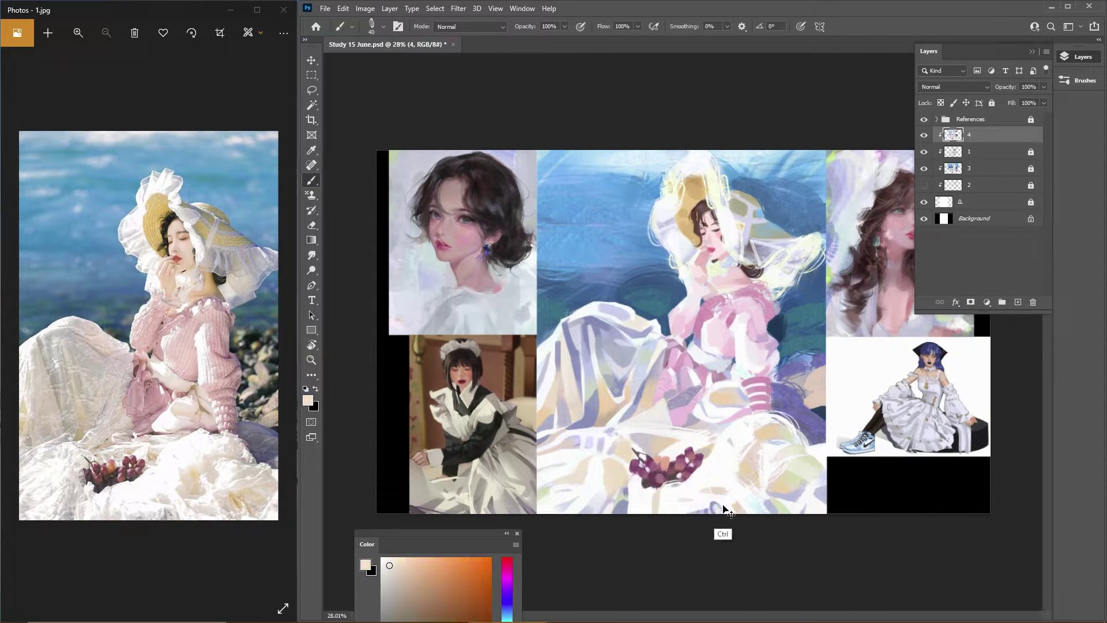
alt+click(722, 508)
key(bracketleft)
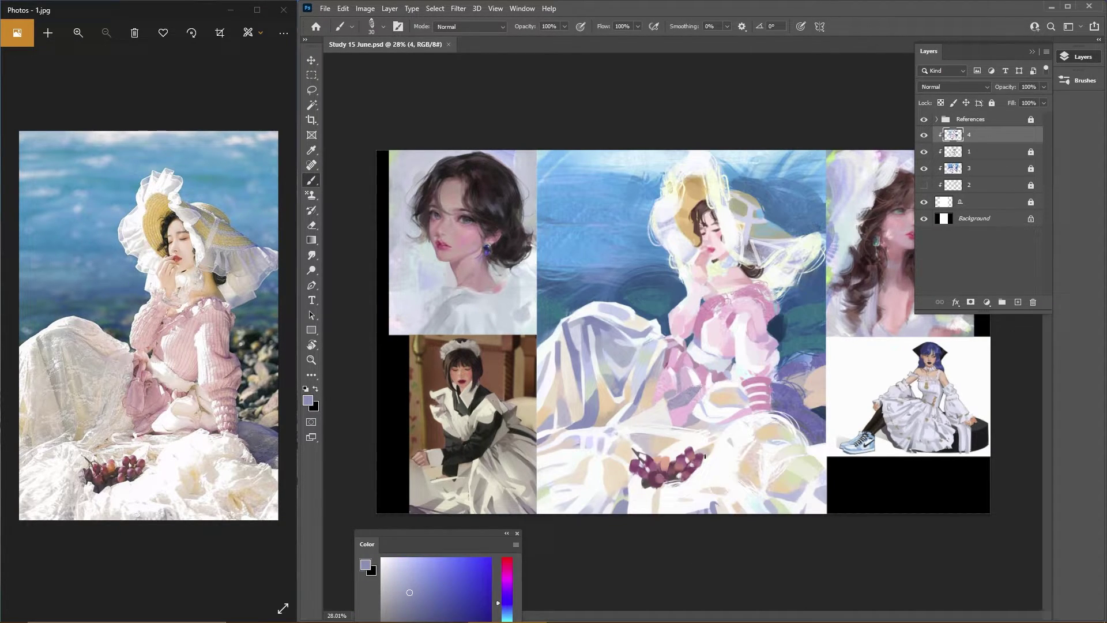
Step: Refine the cloth above the grapes with sampled light tones and white, and save the file
alt+click(701, 432)
alt+click(707, 406)
key(ctrl+s)
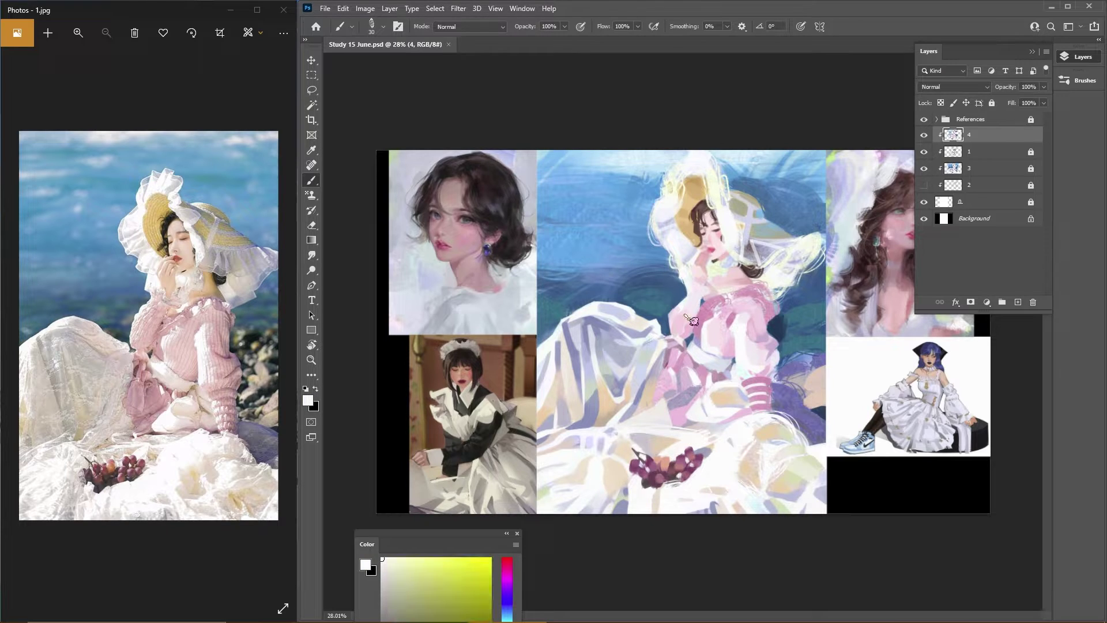
Step: Shade the blanket mound to the right of the grapes with sampled grey-lavender and off-white strokes
alt+click(756, 420)
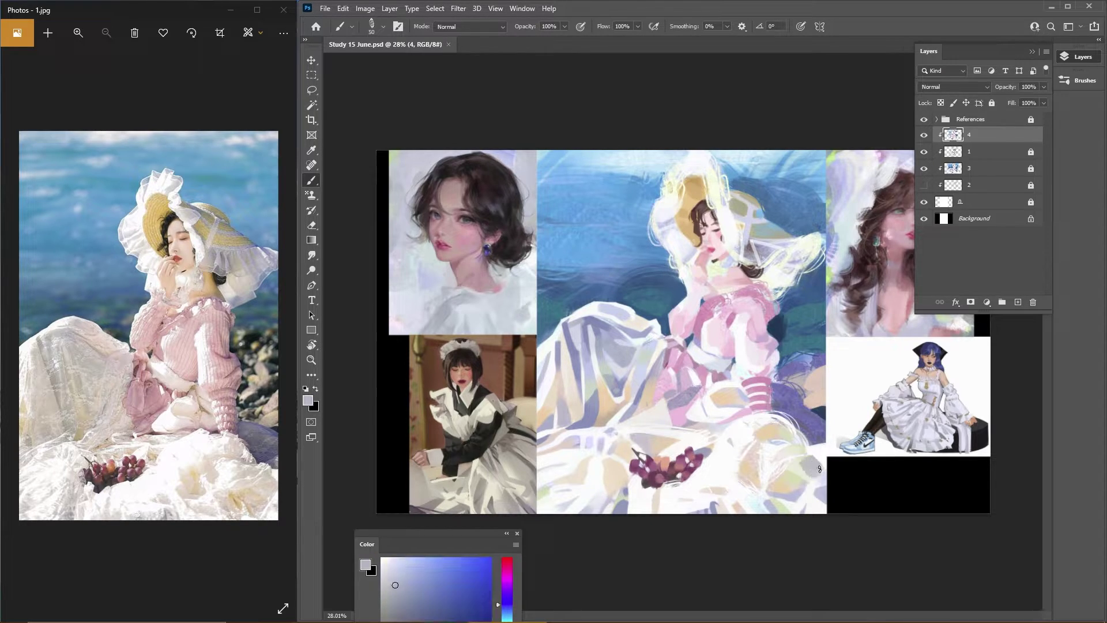
key(bracketright)
key(bracketright)
key(bracketright)
key(bracketright)
key(bracketright)
click(790, 478)
alt+click(793, 465)
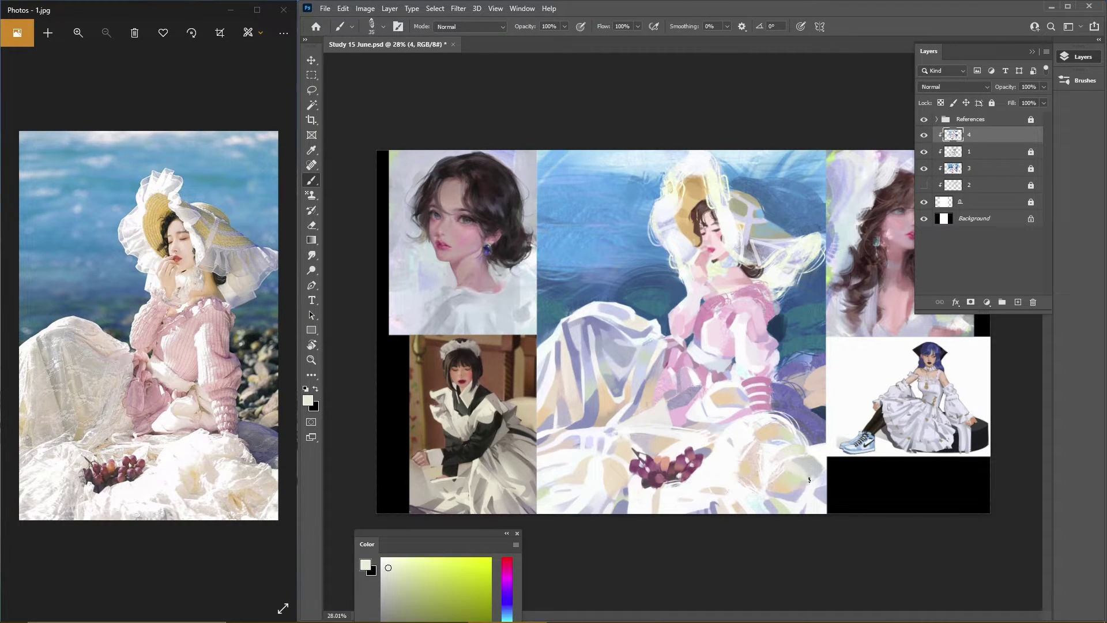
alt+click(774, 459)
scroll(693, 328, up, 1)
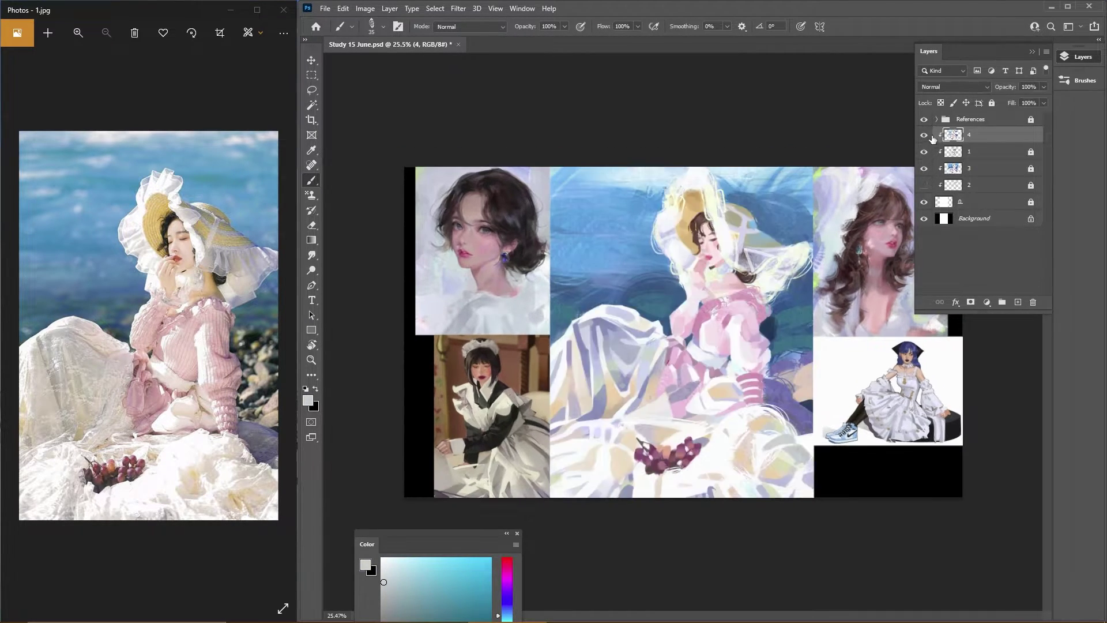
Step: Paint sampled lilac shading on the outer sleeve of the pink sweater with a 25 px brush
alt+click(762, 340)
key(bracketleft)
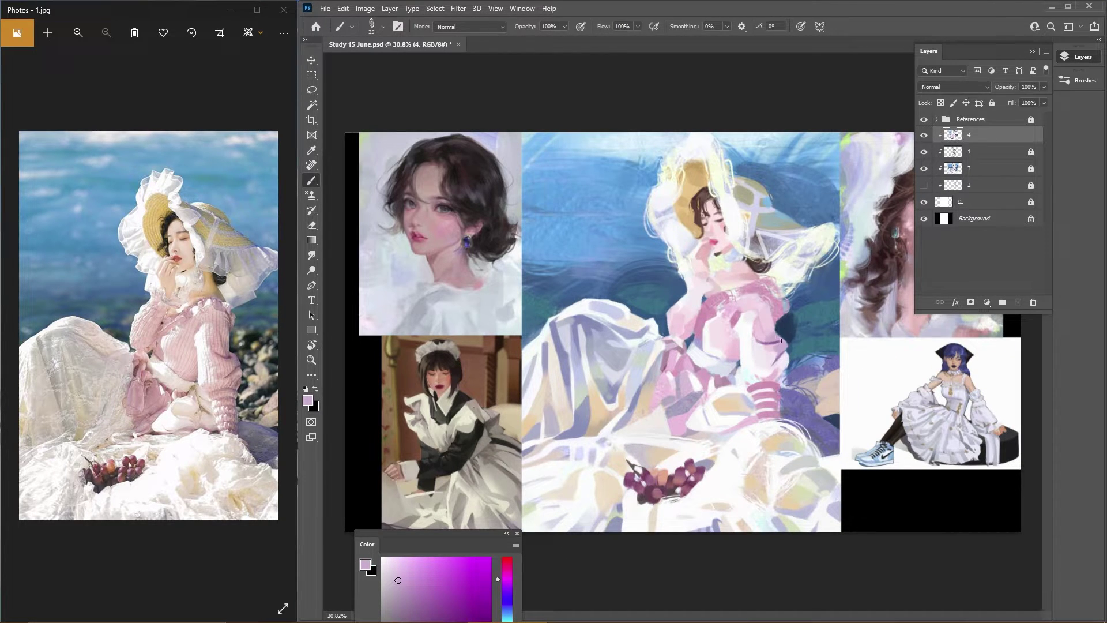
scroll(781, 342, up, 2)
scroll(749, 363, down, 5)
scroll(729, 389, up, 2)
Step: Paint sampled grey-violet and light accents on the fabric beneath the sweater cuff
alt+click(730, 389)
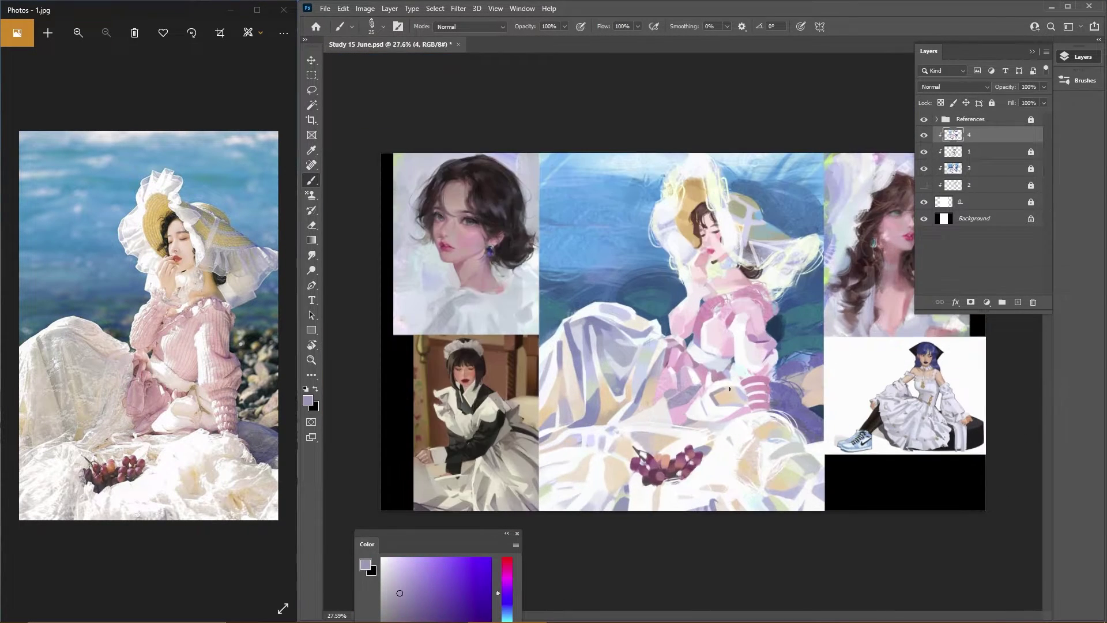
alt+click(723, 420)
alt+click(743, 425)
scroll(642, 332, down, 1)
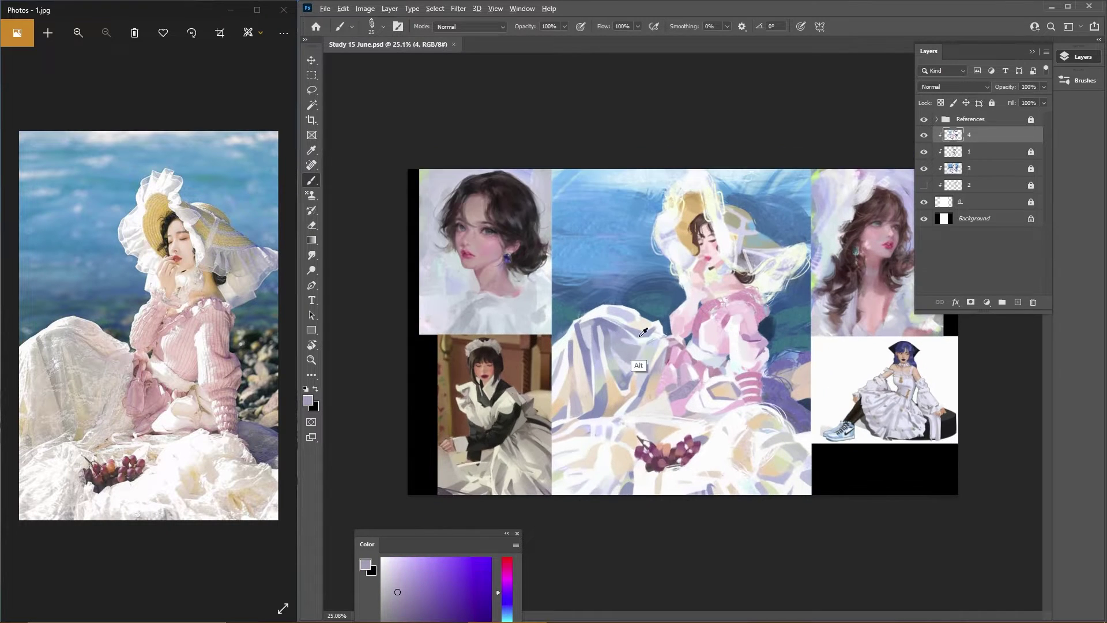
Step: Paint sampled lavender and white fold strokes where the skirt meets the blanket, using a 30 px brush
alt+click(657, 396)
alt+click(680, 430)
key(bracketright)
alt+click(595, 423)
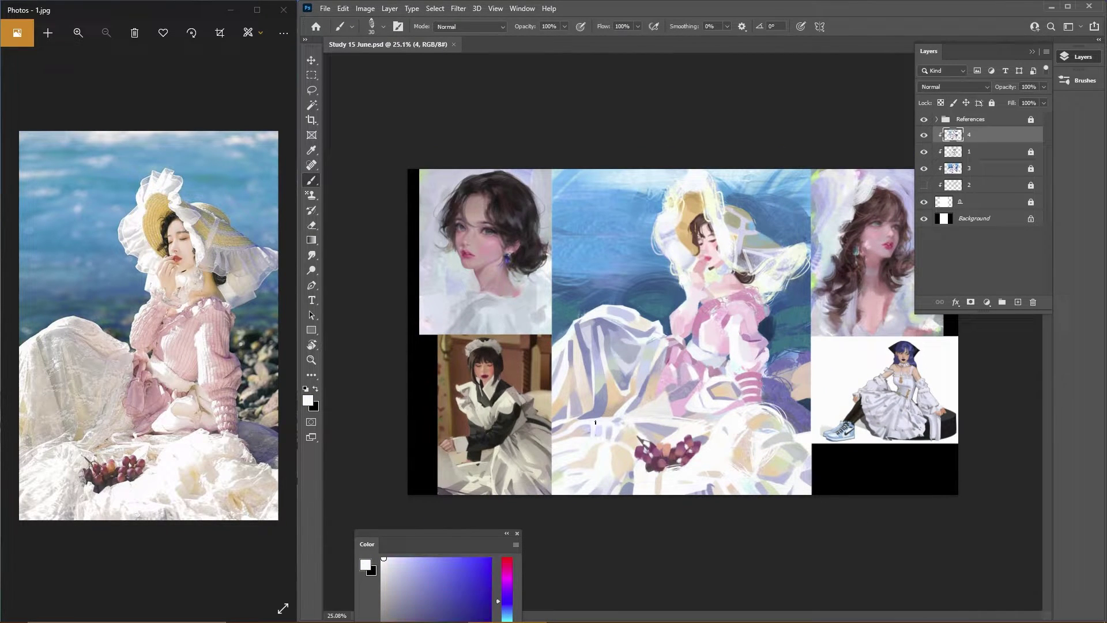
Step: Refine the blanket folds left of the grapes and the lower skirt with sampled grey-lavender and pale cream
alt+click(600, 486)
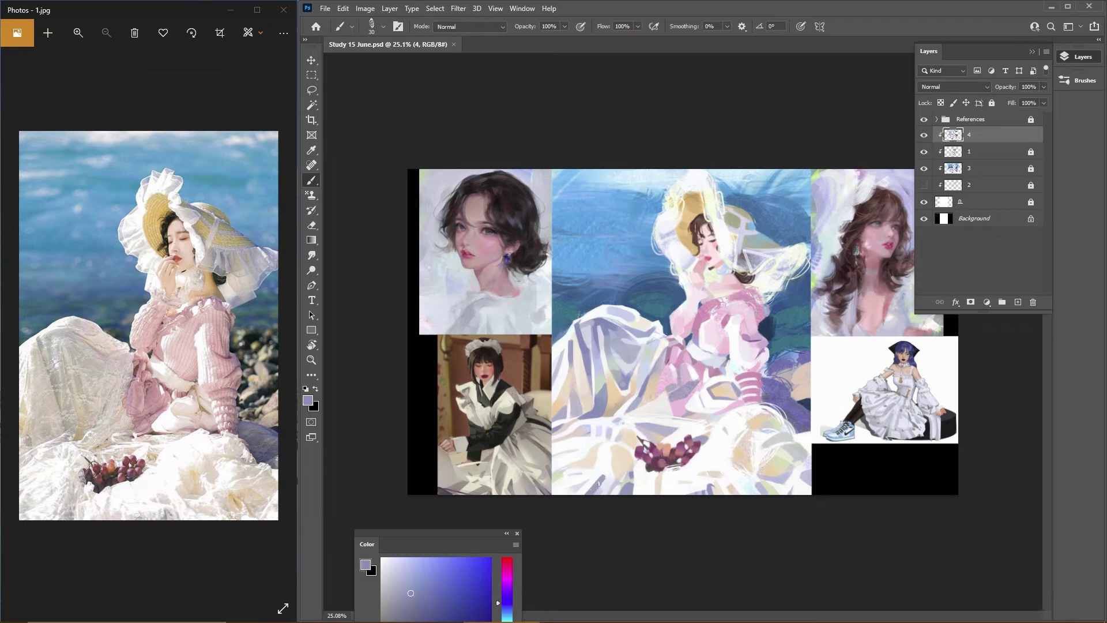
alt+click(603, 488)
alt+click(615, 451)
alt+click(599, 336)
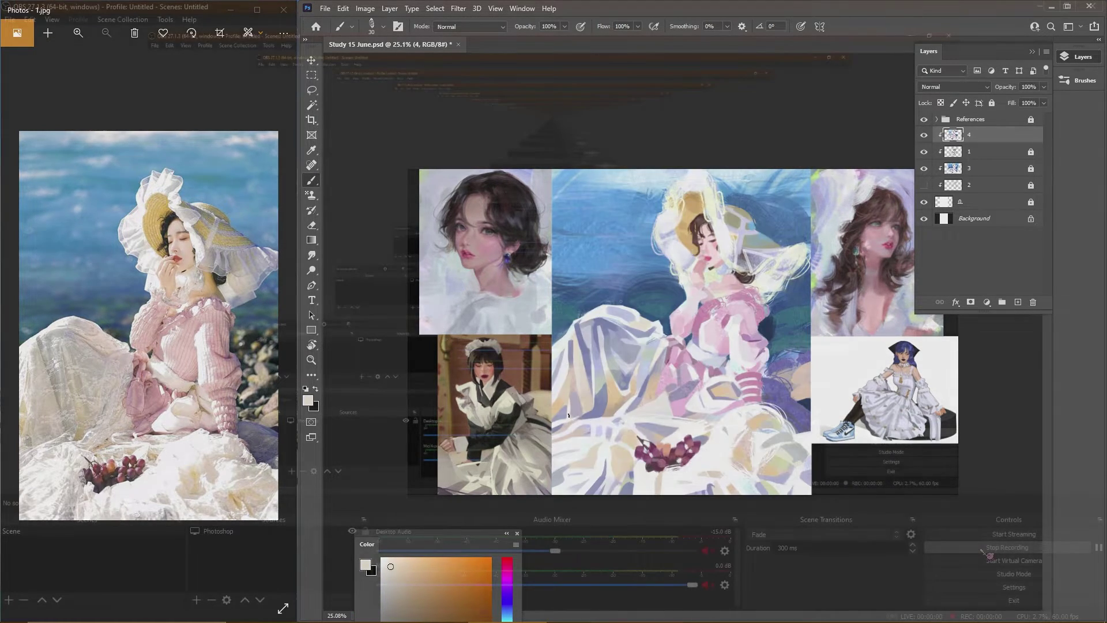
alt+click(568, 415)
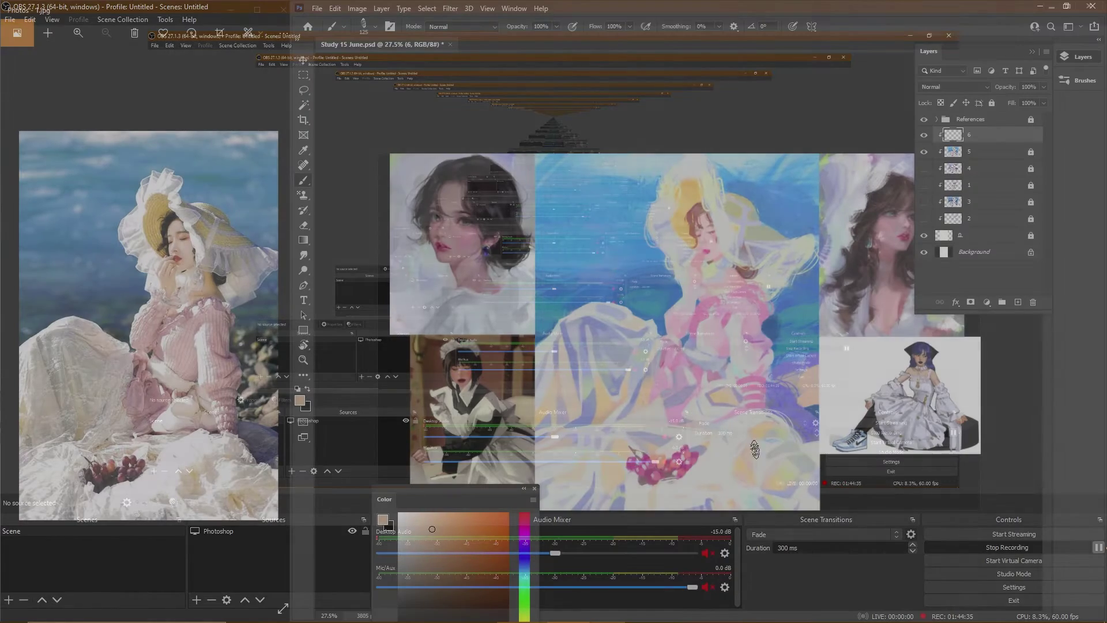
Step: Block in peach-tan shadow shapes on the blanket around the grapes with 100 px and 60 px brushes, and carve them with sampled off-white
key(bracketleft)
mouse_move(754, 448)
mouse_down()
mouse_move(763, 461)
mouse_move(750, 478)
mouse_move(777, 425)
mouse_move(789, 496)
mouse_move(776, 452)
mouse_move(762, 509)
mouse_up()
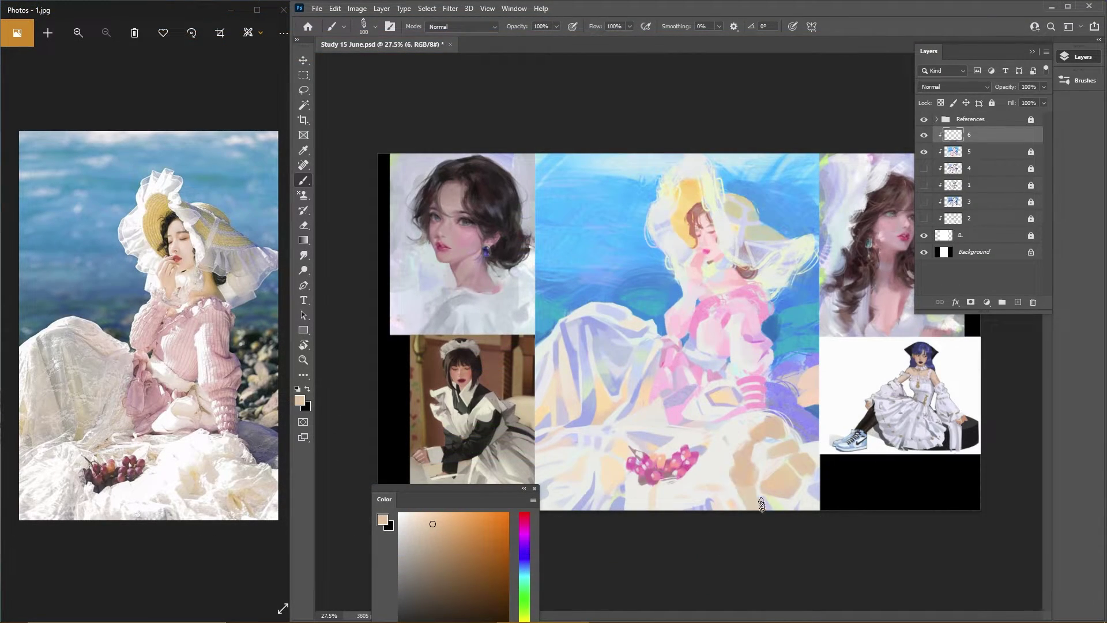
key(bracketleft)
key(bracketleft)
key(bracketleft)
key(bracketleft)
drag(700, 485, 718, 485)
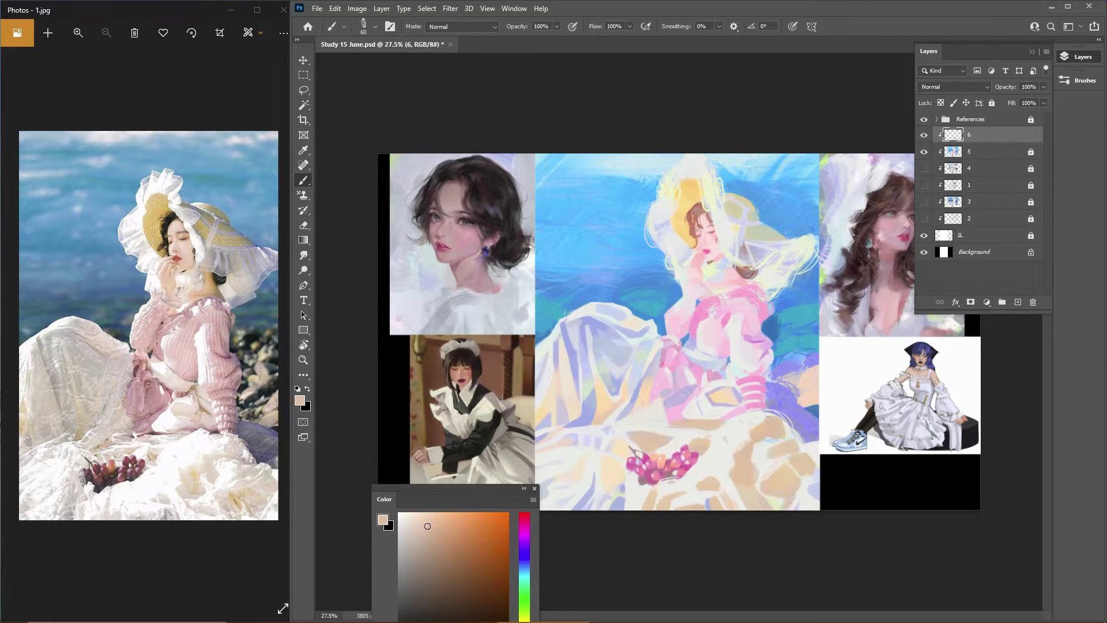
alt+click(618, 382)
key(bracketright)
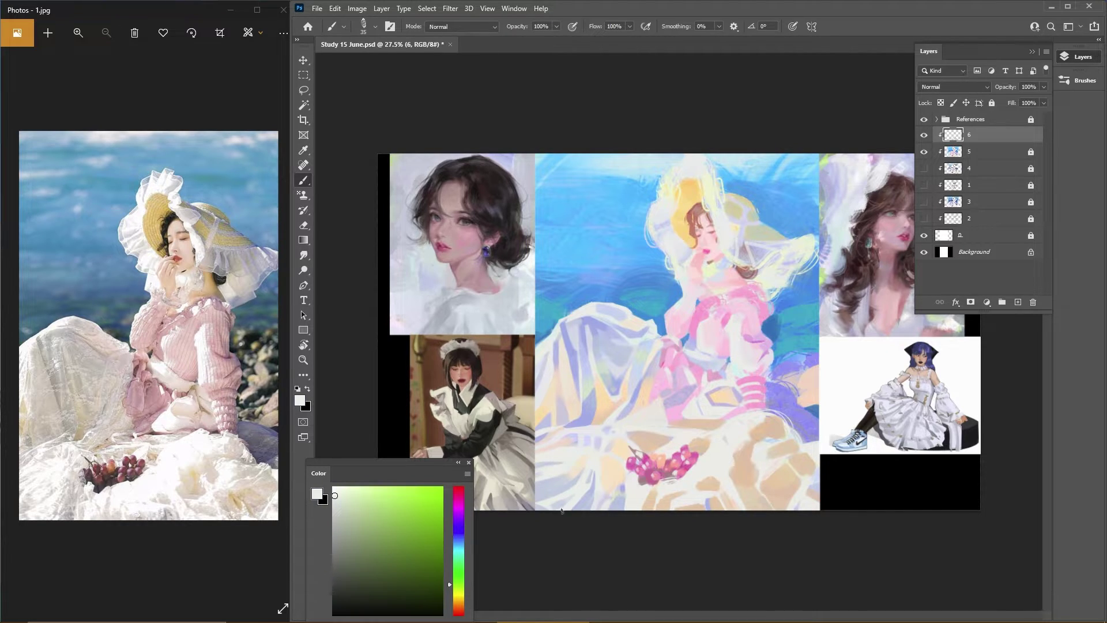
Step: Lay a broad sampled lavender shadow over the raised knee area of the skirt with a 100 px brush
alt+click(614, 444)
key(bracketright)
key(bracketright)
key(bracketright)
key(bracketright)
key(bracketright)
key(bracketright)
key(bracketright)
key(bracketright)
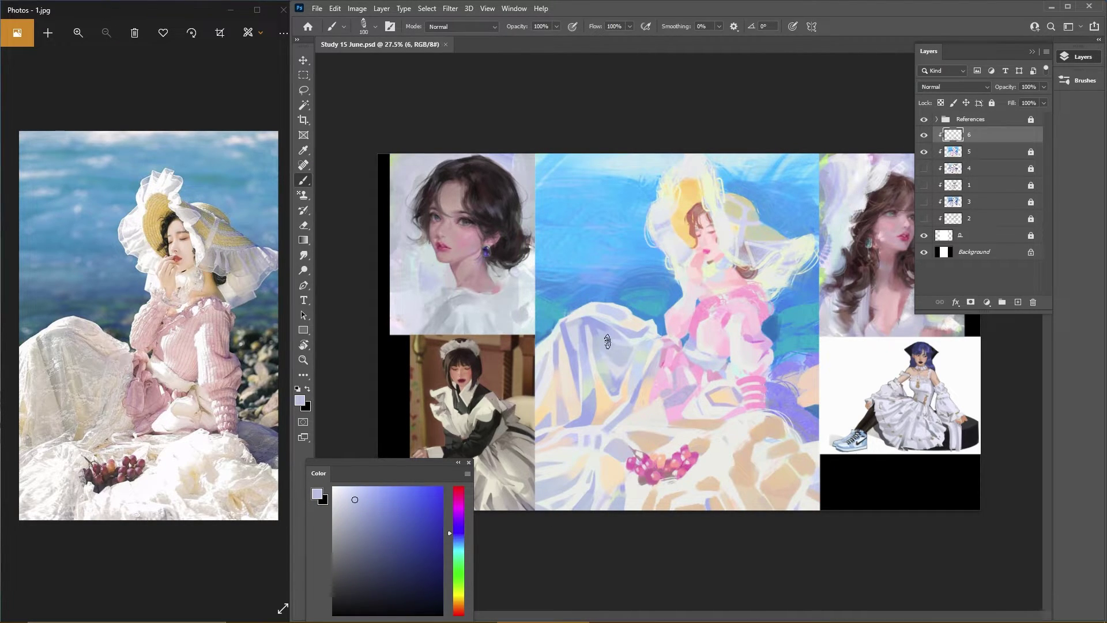
mouse_move(617, 346)
mouse_down()
mouse_move(643, 347)
mouse_move(611, 369)
mouse_up()
Step: Paint narrower lavender folds down the skirt and along its lower edge with a brush of 60 px and smaller
key(bracketleft)
key(bracketleft)
key(bracketleft)
key(bracketleft)
drag(606, 424, 587, 397)
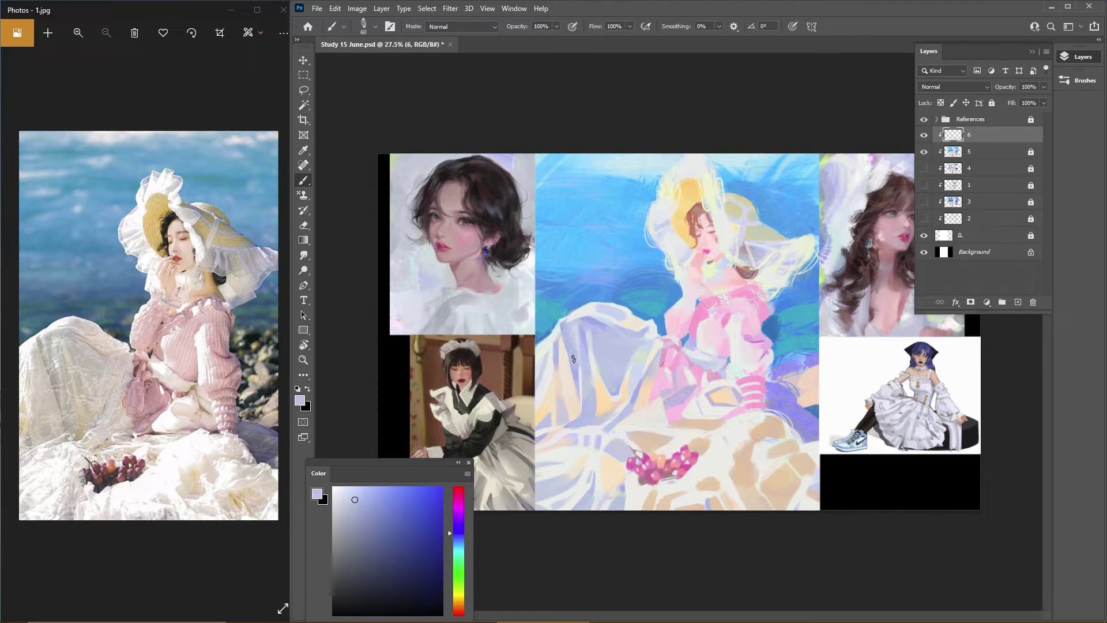
drag(573, 359, 549, 413)
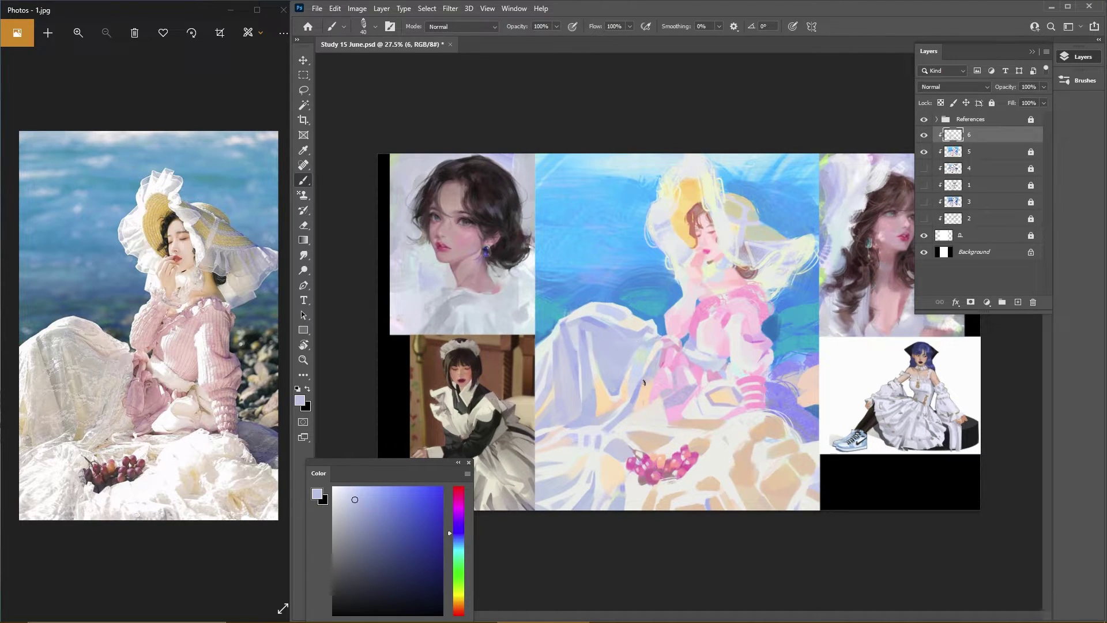
drag(656, 413, 646, 416)
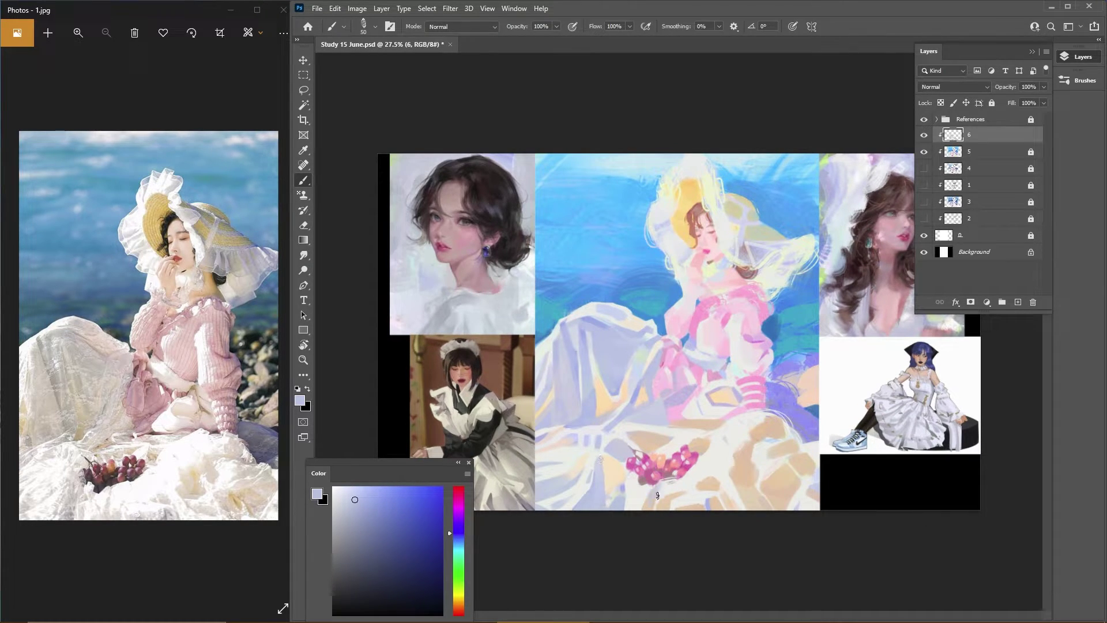
Step: Add sampled lavender and pale blue shading to the blanket folds around the grapes with a 50 px brush
scroll(697, 353, down, 2)
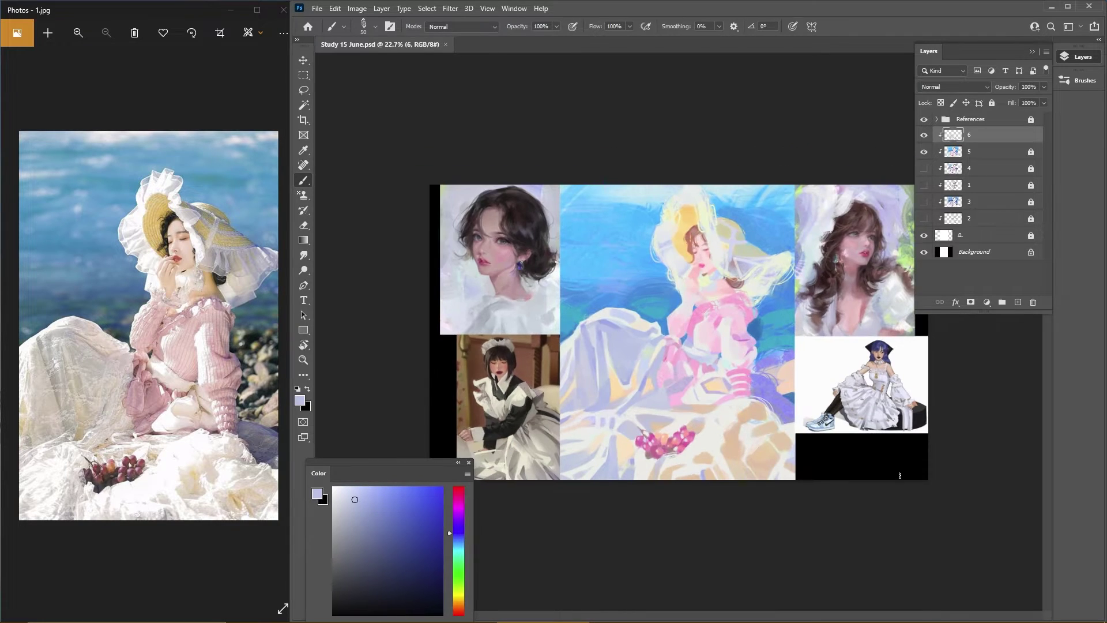
alt+click(736, 450)
alt+click(591, 412)
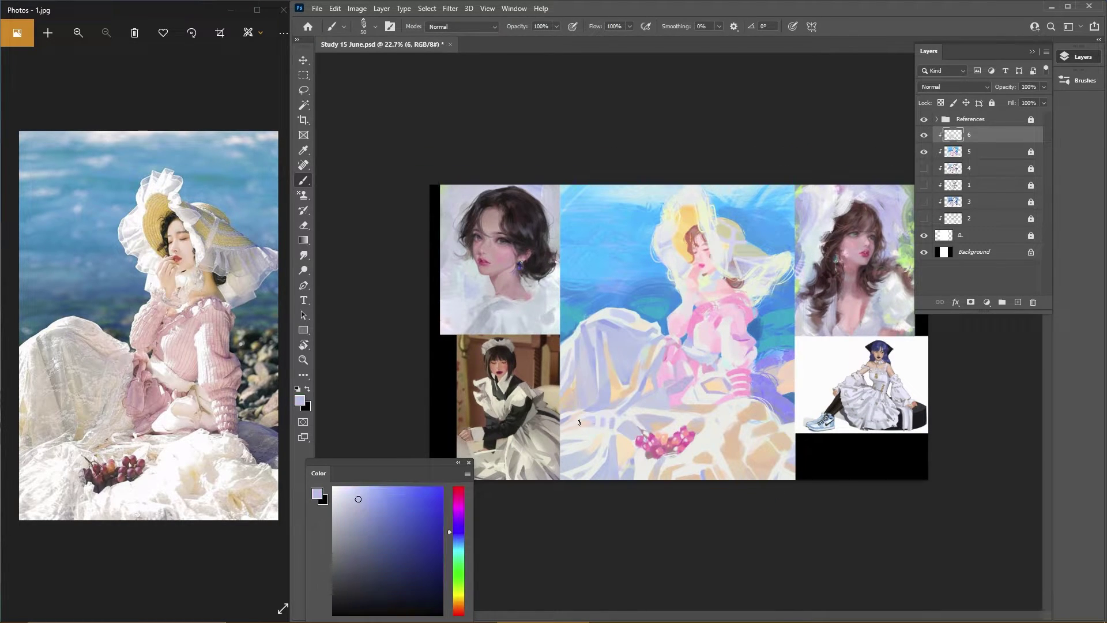
alt+click(617, 433)
alt+click(689, 481)
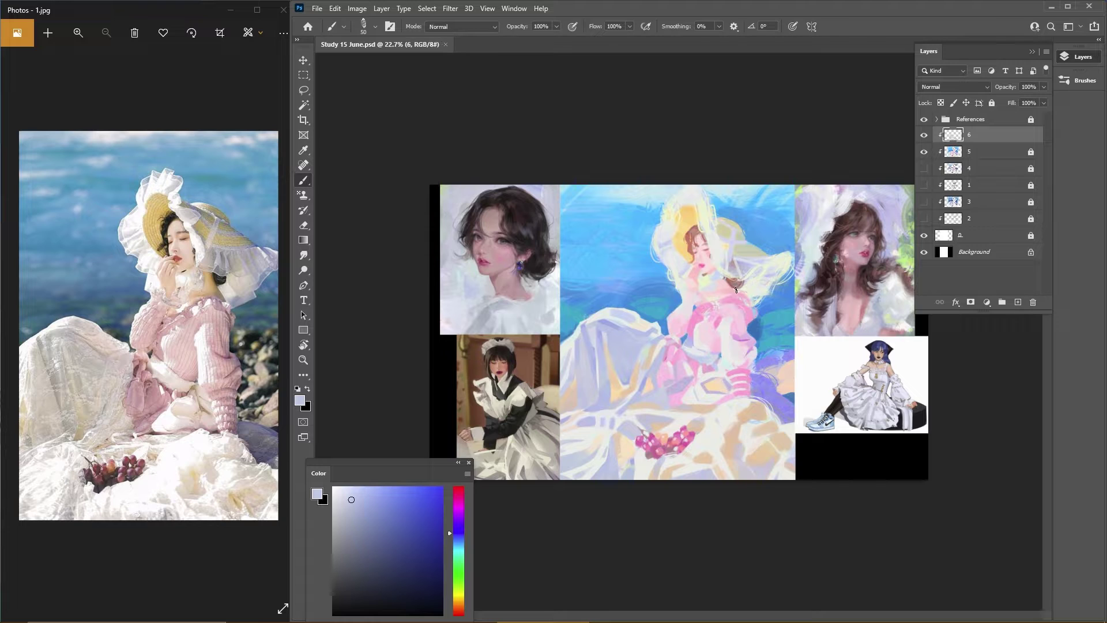
Step: Paint sampled peach-tan accents on the fabric beneath the sweater and the blanket's upper edge with a 30 px brush
alt+click(717, 387)
alt+click(728, 398)
scroll(679, 330, down, 1)
alt+click(679, 330)
alt+click(695, 418)
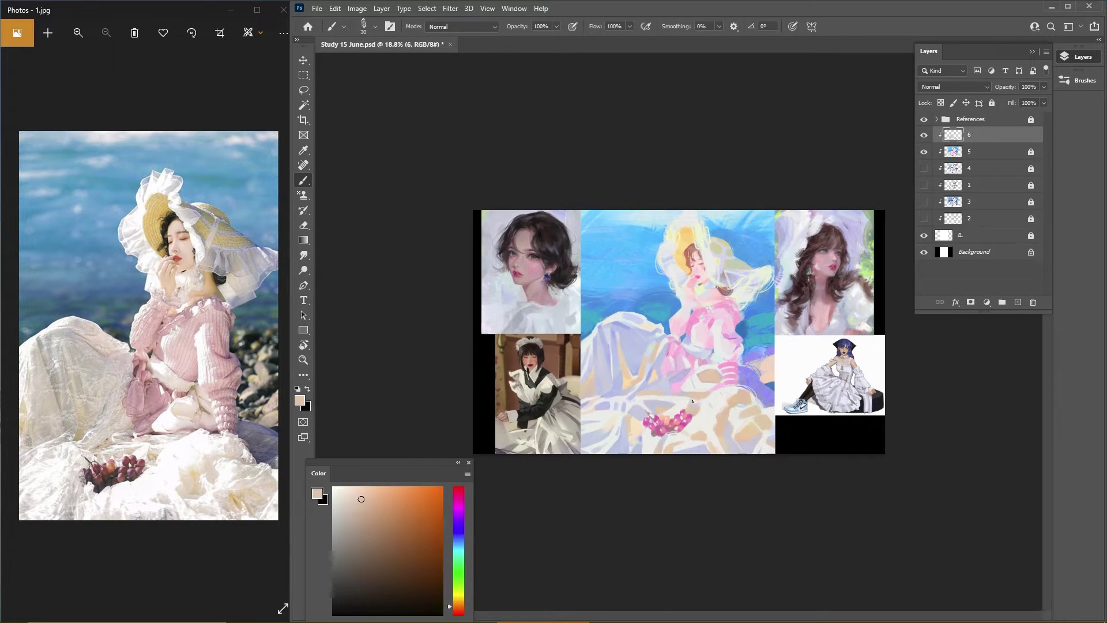
Step: Shade the blanket mound to the right of the grapes with sampled lavender and off-white strokes
alt+click(732, 417)
alt+click(737, 414)
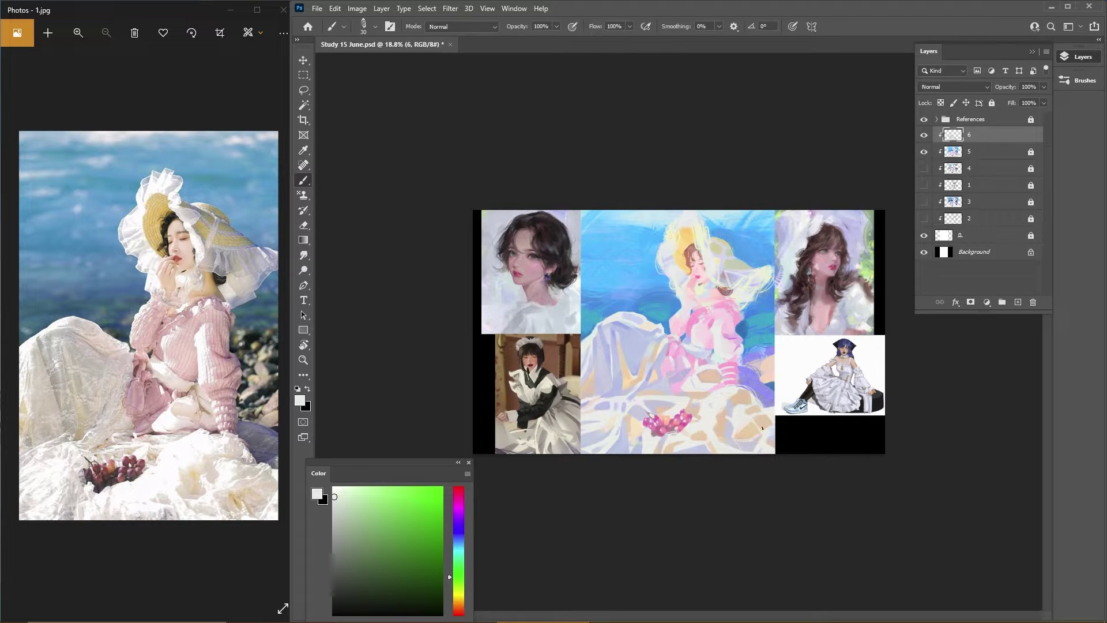
alt+click(733, 426)
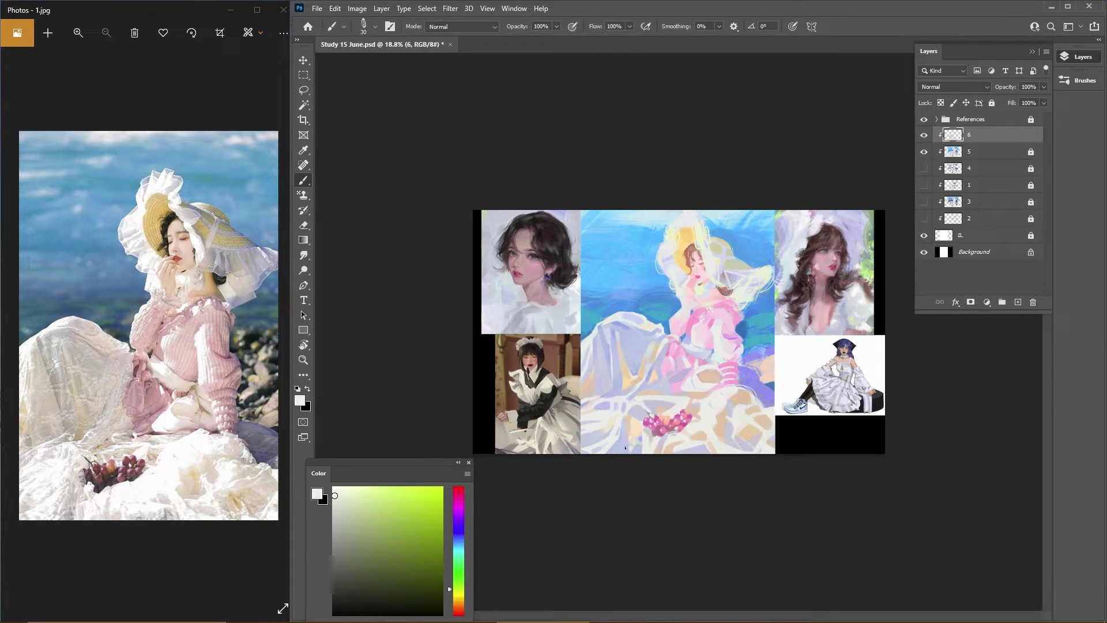
Step: Save the file and paint sampled pale lavender and off-white around the sweater cuff with a 50 px brush
alt+click(648, 390)
key(ctrl+s)
key(bracketright)
key(bracketright)
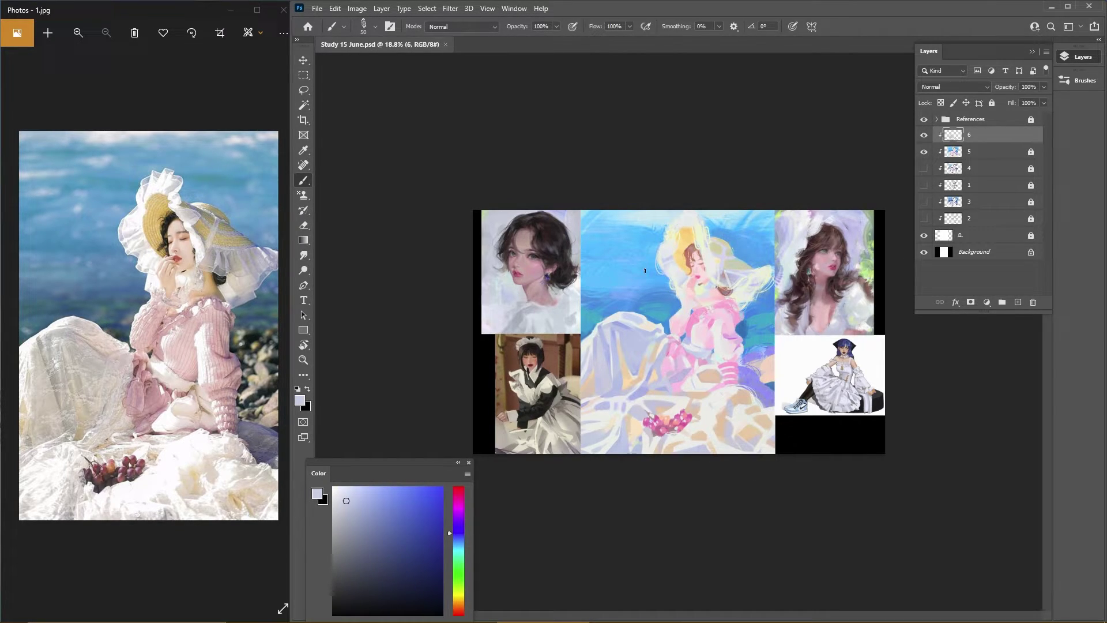
drag(733, 374, 744, 385)
alt+click(742, 383)
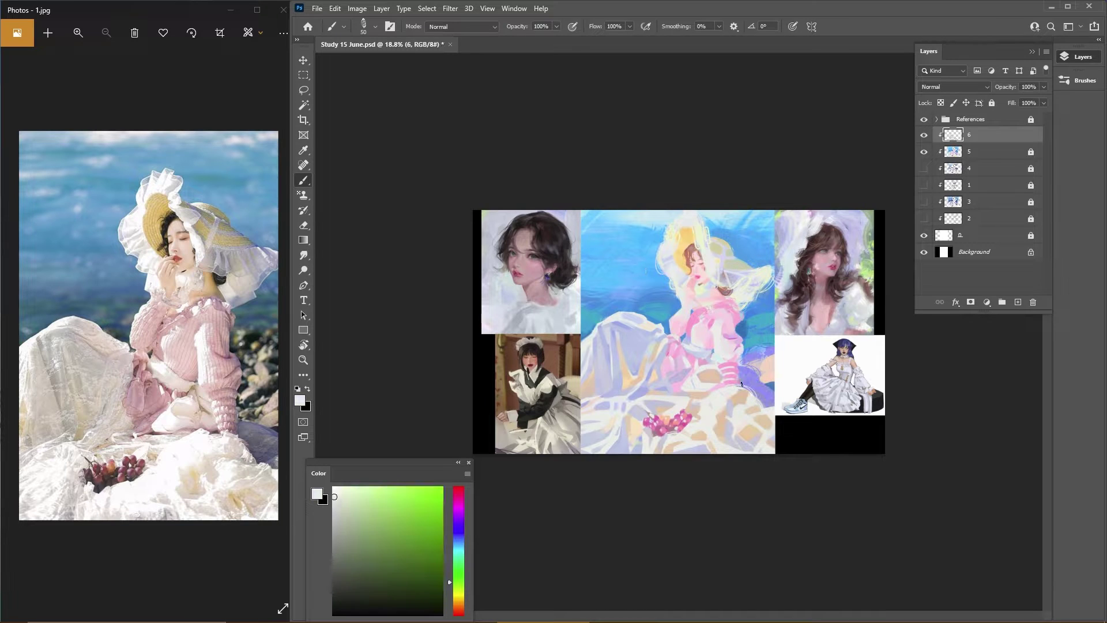
Step: Tint parts of the skirt and blanket with pale yellow-green using a 125 px brush, and save the file
key(bracketright)
key(bracketright)
key(bracketright)
key(bracketright)
key(bracketright)
key(bracketright)
alt+click(737, 400)
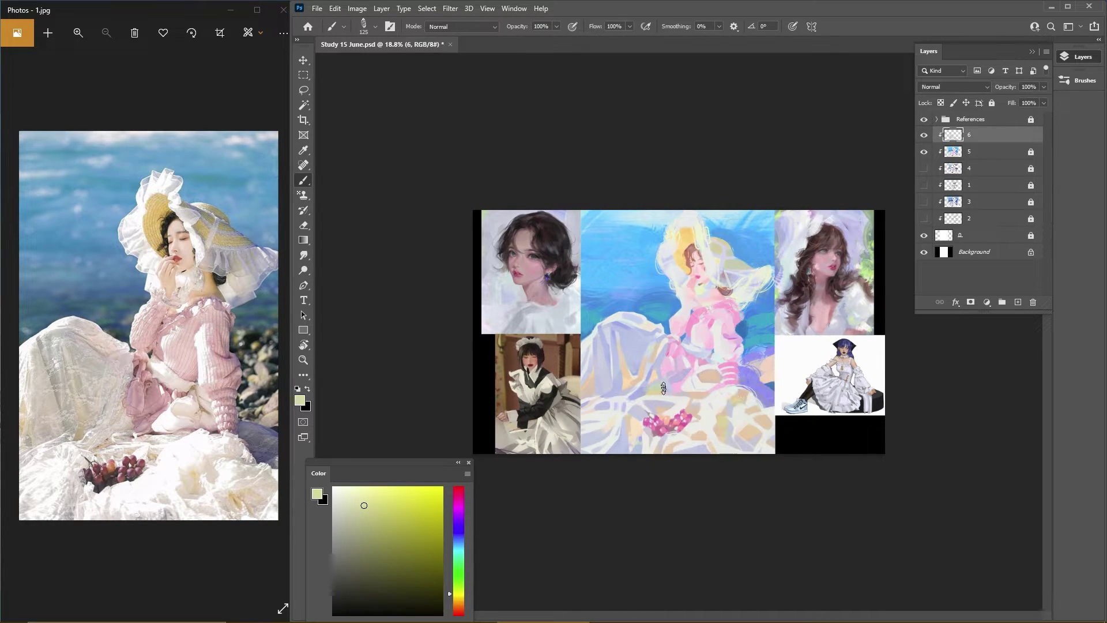
key(ctrl+s)
Step: Touch up the skirt and blanket folds with sampled off-white and pale green, using a 50 px brush
alt+click(711, 358)
key(bracketleft)
key(bracketleft)
key(bracketleft)
key(bracketleft)
key(bracketleft)
key(bracketleft)
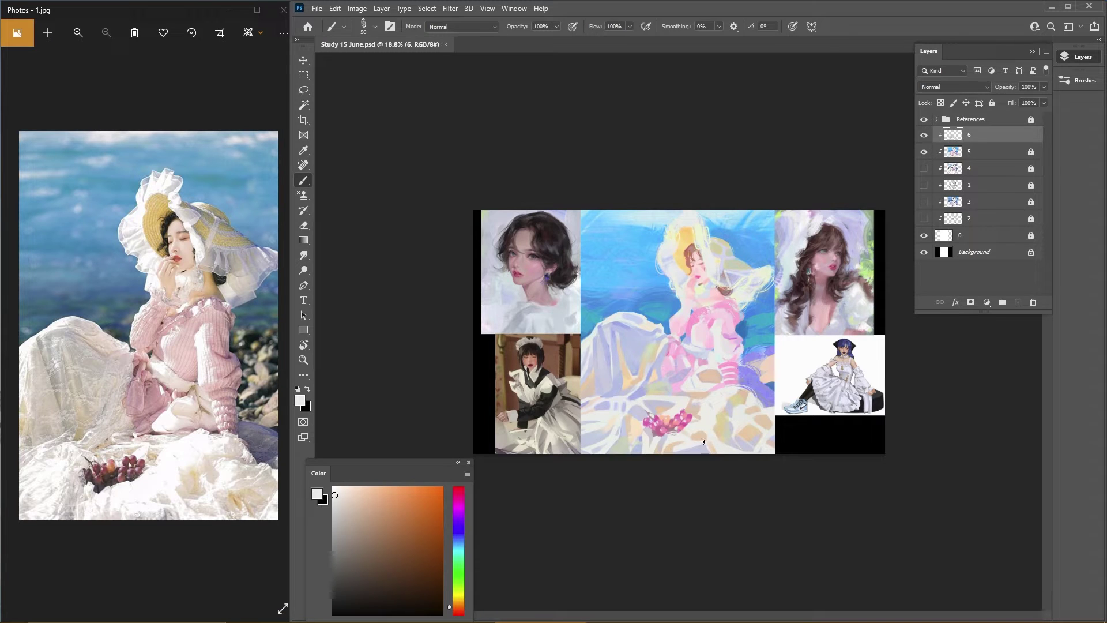
alt+click(680, 395)
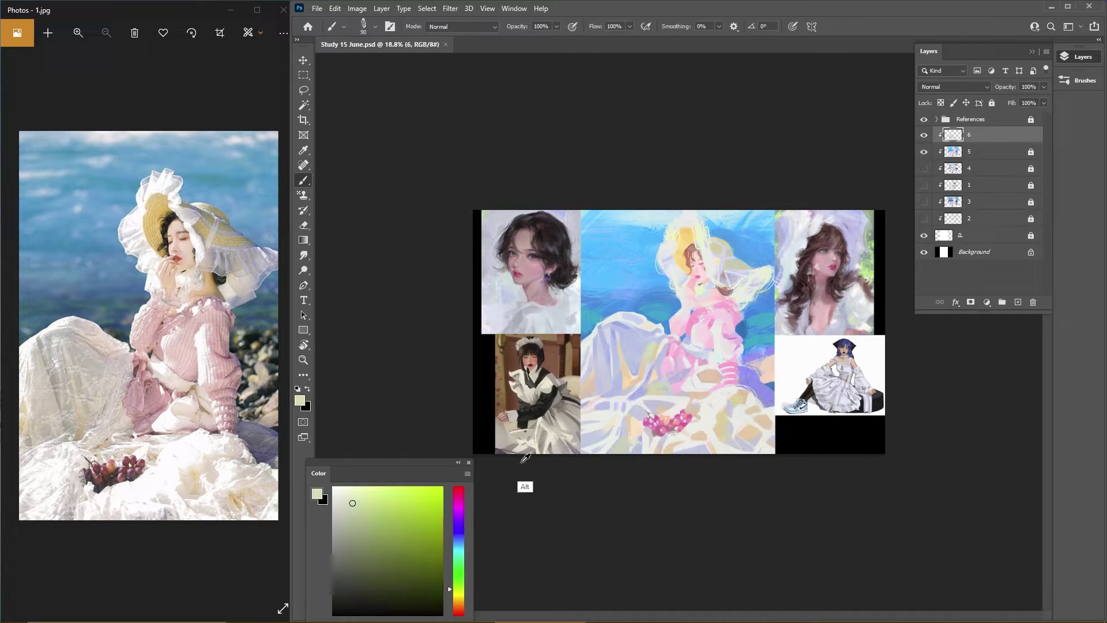
Step: Paint sampled blue into the gaps between skirt and sweater, add light blue strokes to the sea, and save the file
alt+click(681, 341)
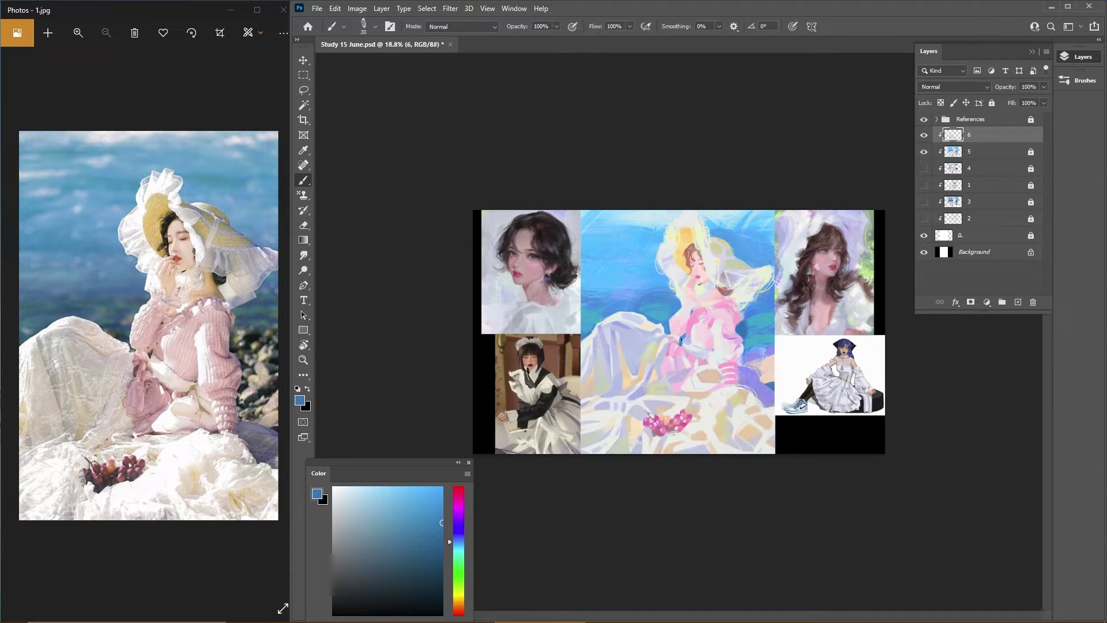
key(ctrl+s)
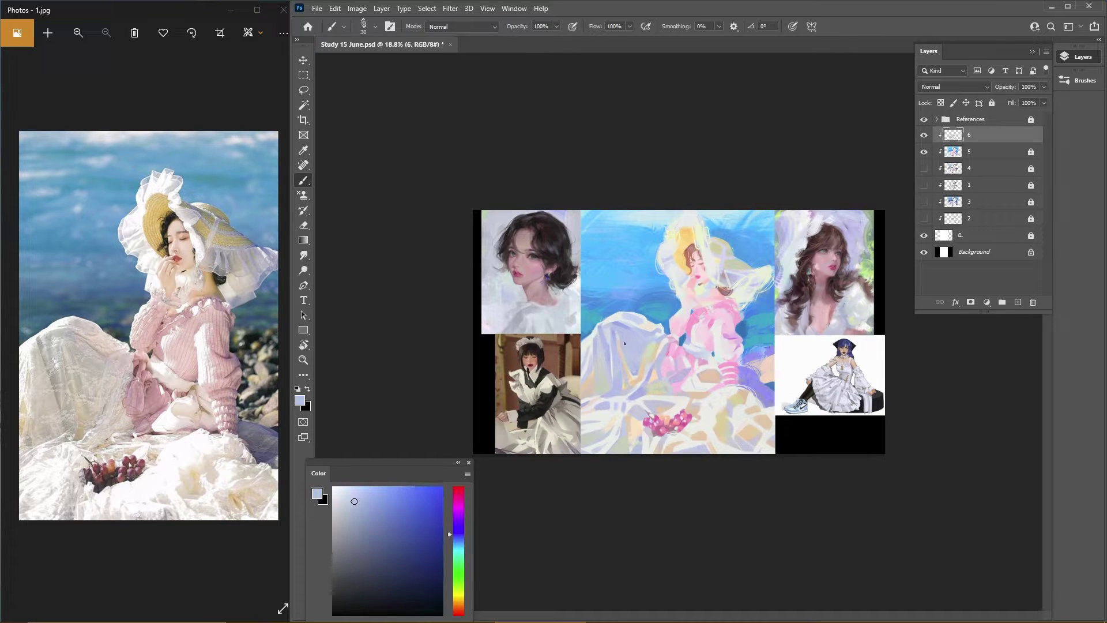
alt+click(616, 272)
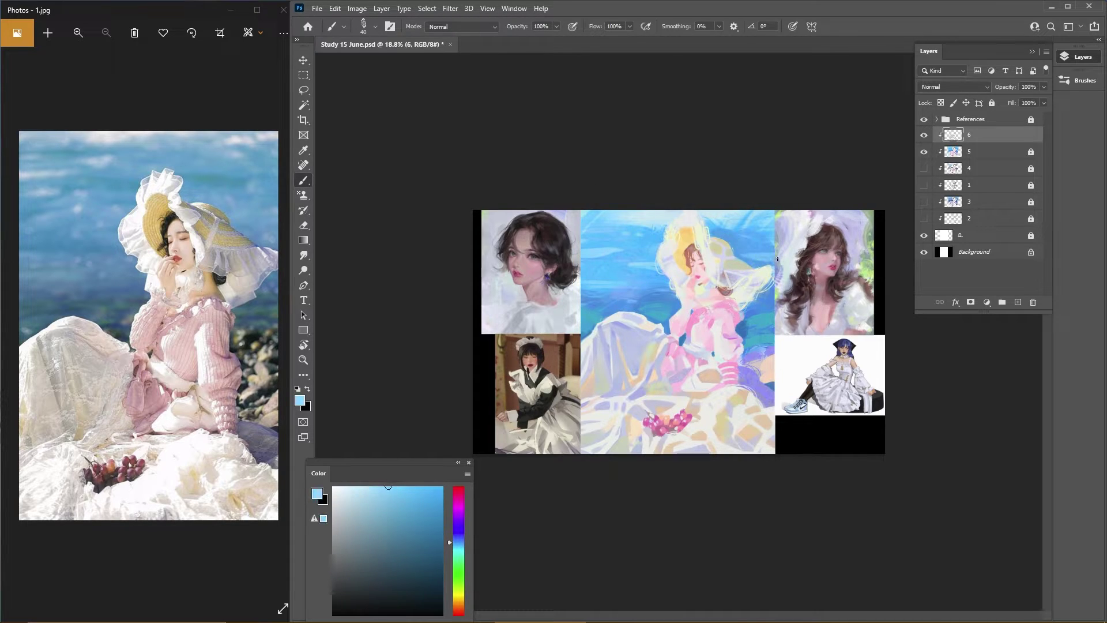
alt+click(597, 218)
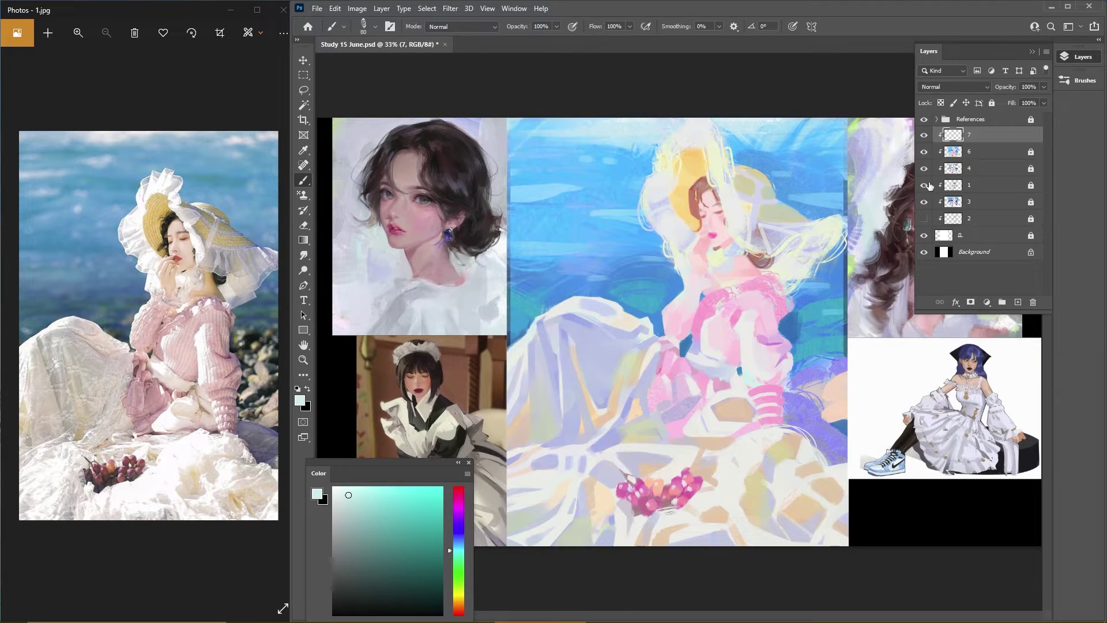
Step: Hide layers 4, 1 and 3, and paint sampled light blue along the upper sea with a 175 px brush
drag(924, 168, 925, 202)
alt+click(575, 356)
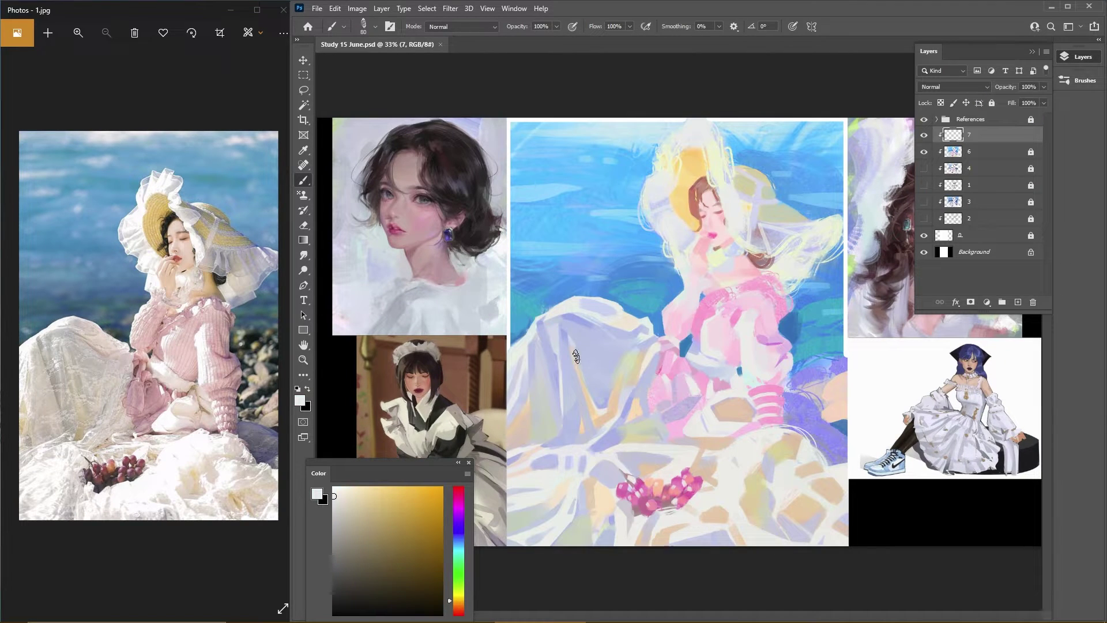
alt+click(725, 157)
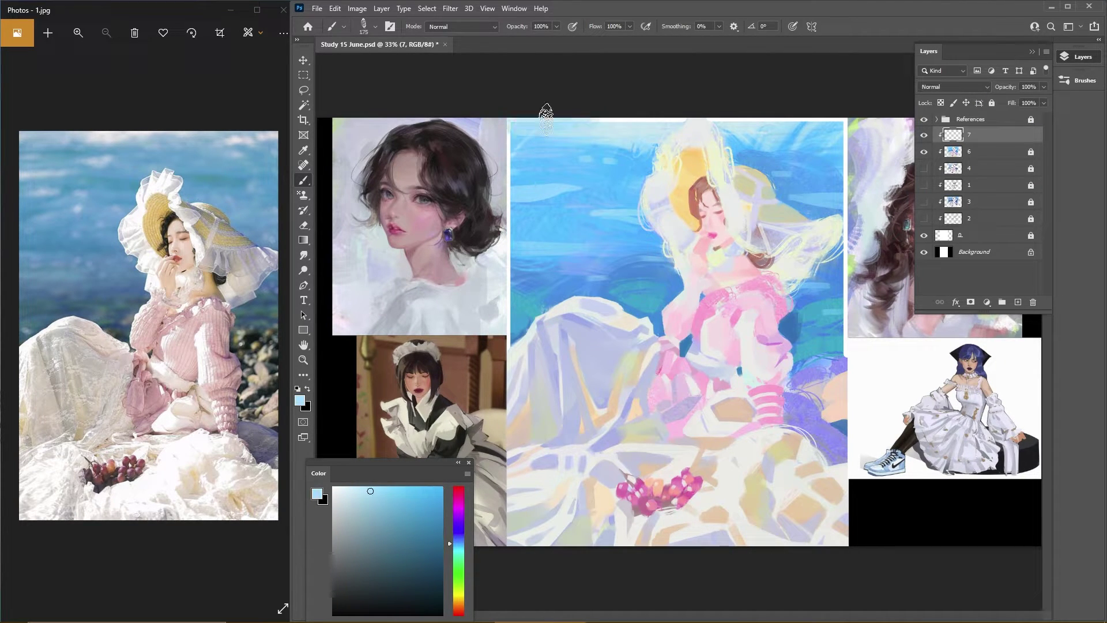
Step: Merge layer 7 down into layer 6 and save the file
key(ctrl+e)
click(925, 119)
key(m)
key(ctrl+s)
key(ctrl+z)
key(b)
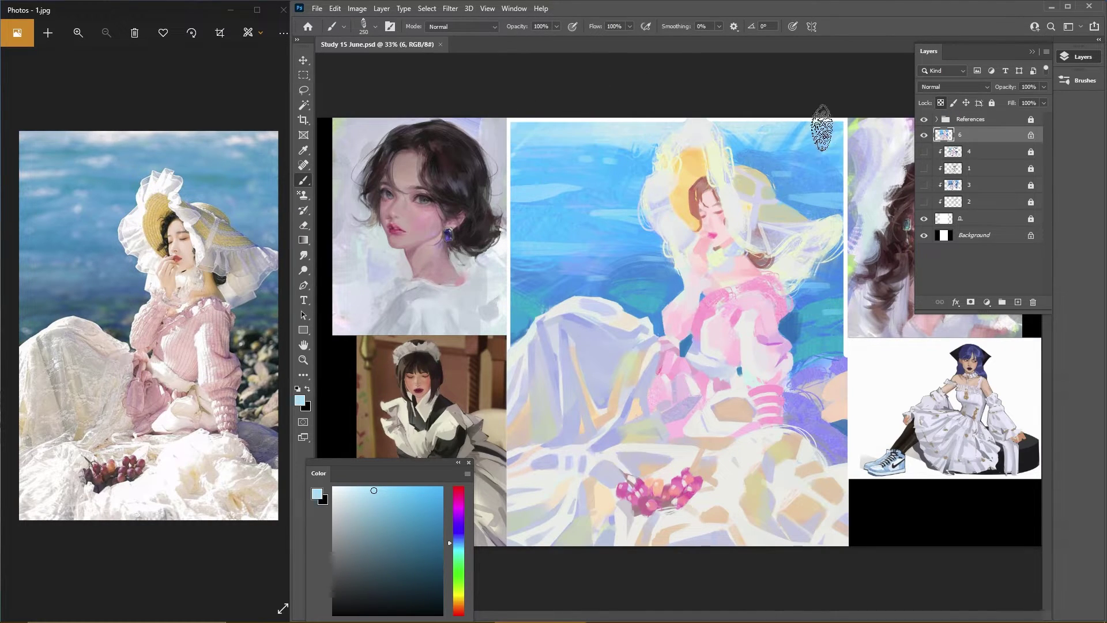
Step: Paint fine sampled light blue ripples along the upper edge of the sea with a 25 px brush
key(bracketleft)
key(bracketleft)
key(bracketleft)
key(bracketleft)
key(bracketleft)
key(bracketleft)
key(bracketleft)
key(bracketleft)
alt+click(542, 131)
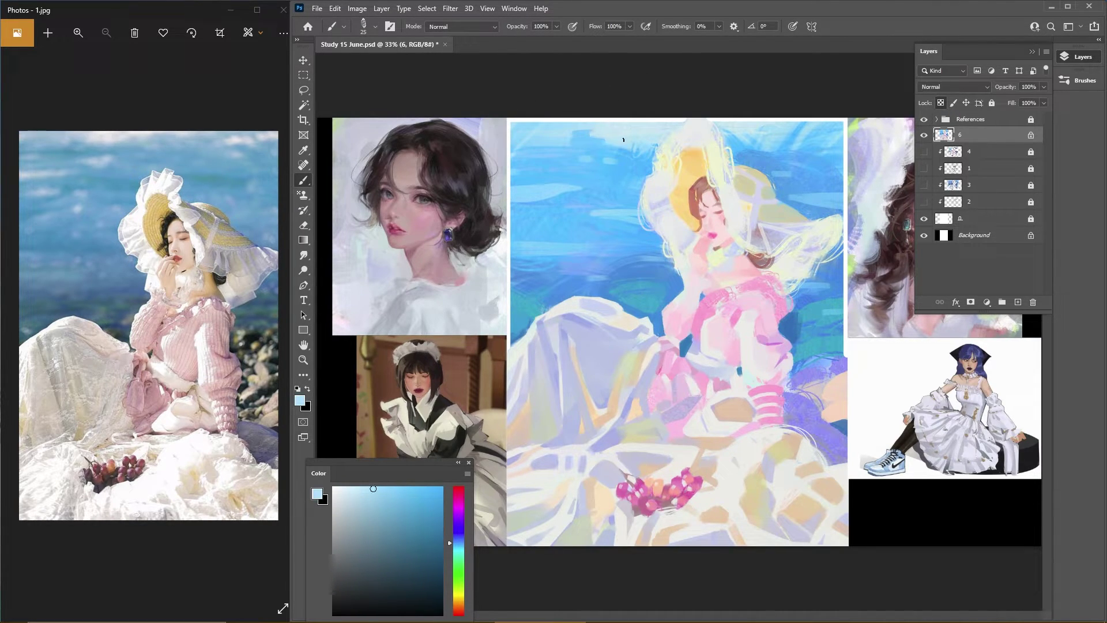
Step: Build up the water beside the hat with sampled bright blue, light blue and near-white strokes, starting at 50 px
key(bracketright)
key(bracketright)
key(bracketright)
alt+click(603, 144)
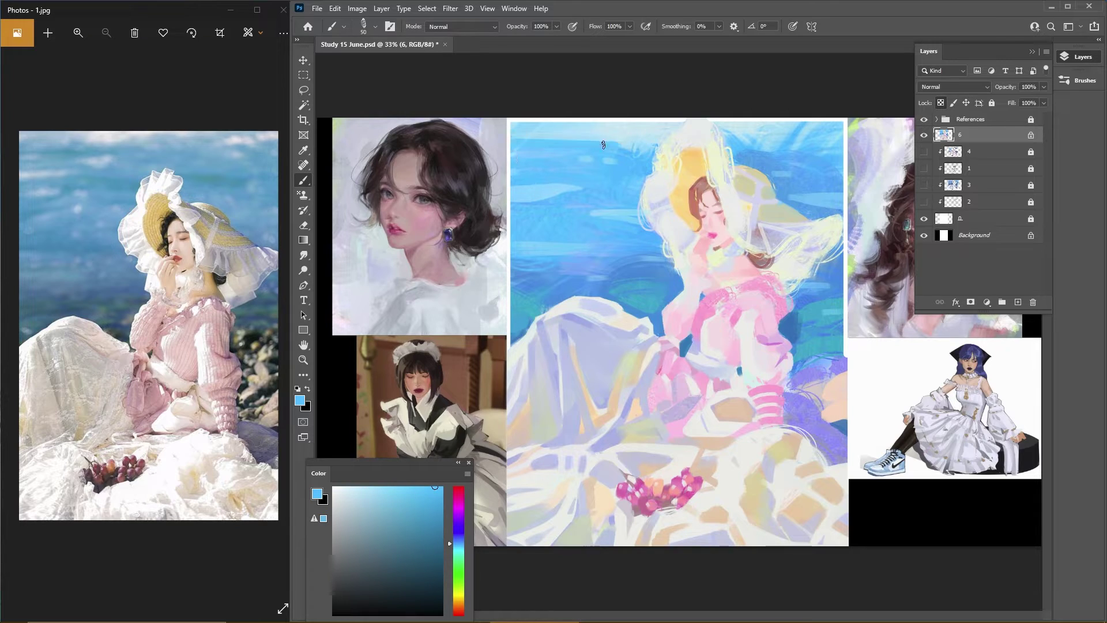
alt+click(587, 135)
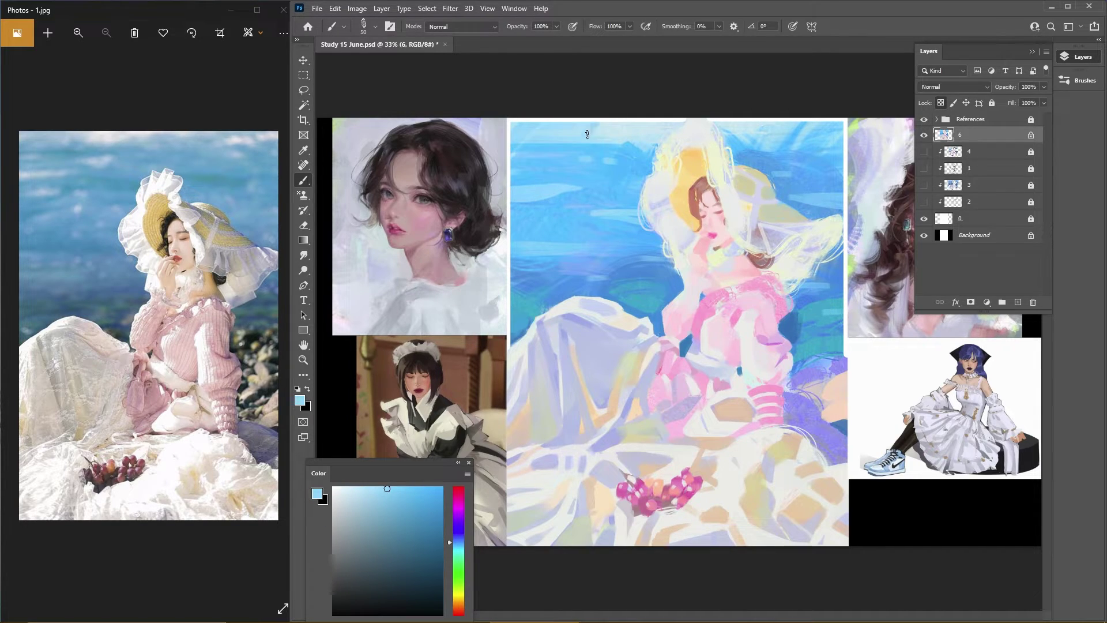
alt+click(630, 140)
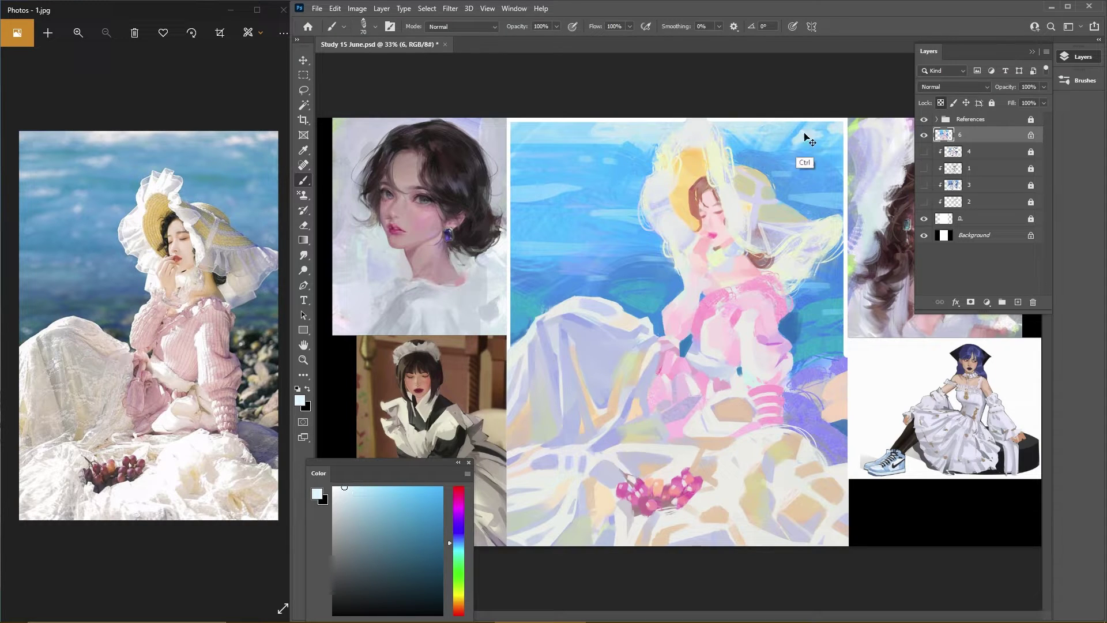
Step: Rework the light water along the upper edge of the sea with sampled mid-blue strokes
key(bracketleft)
key(bracketleft)
key(bracketleft)
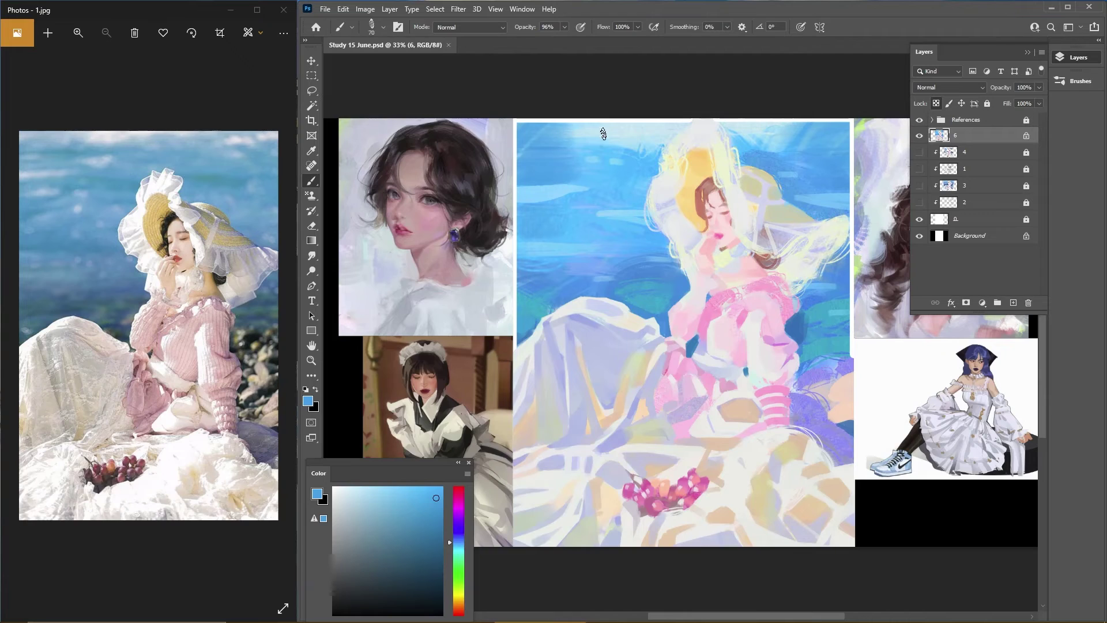
alt+click(603, 133)
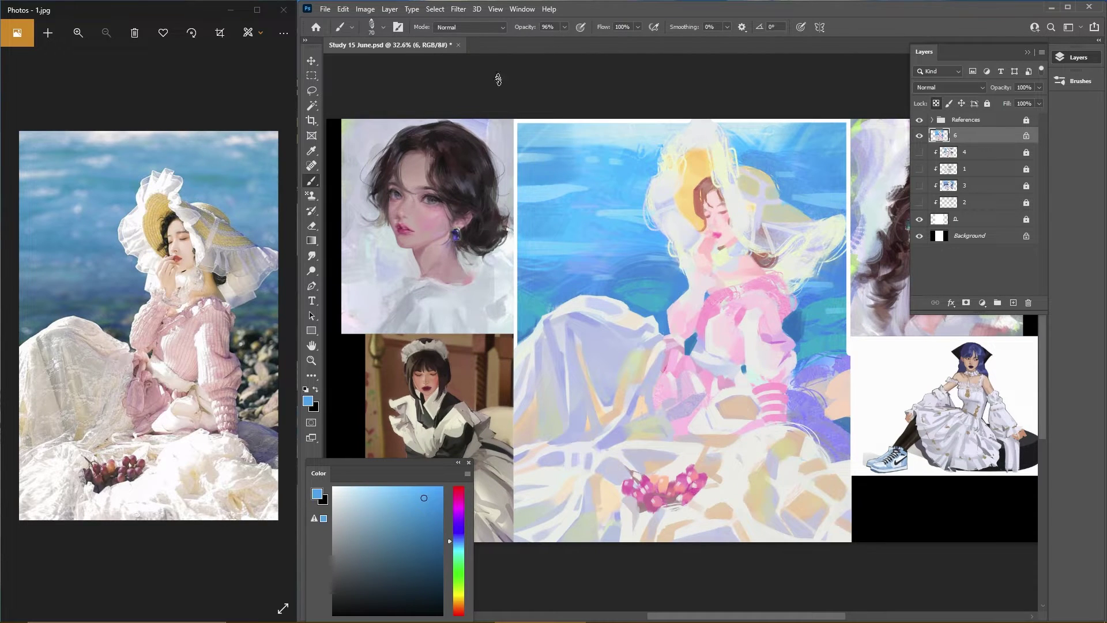
Step: Touch up the upper water beside the hat with sampled blue and pale cyan strokes, bringing the brush down to 40 px
alt+click(620, 170)
alt+click(618, 148)
alt+click(618, 147)
key(bracketright)
key(bracketright)
key(bracketright)
key(bracketright)
key(bracketright)
key(bracketright)
key(bracketright)
key(bracketleft)
key(bracketleft)
key(bracketleft)
key(bracketleft)
key(bracketleft)
key(bracketleft)
key(bracketleft)
key(bracketleft)
key(bracketleft)
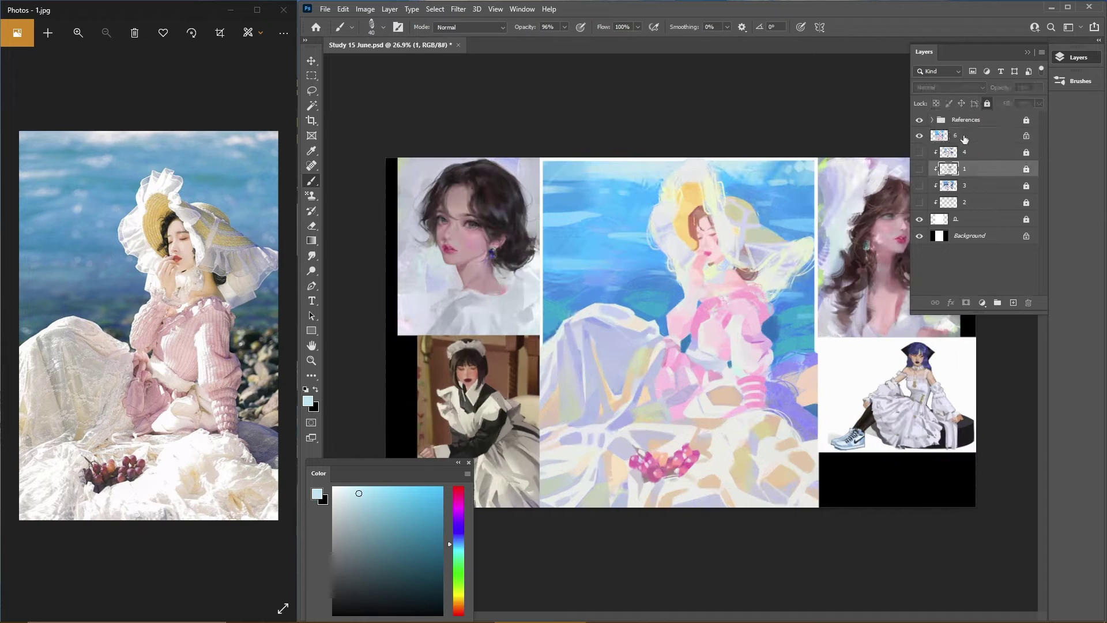
Step: Try lightening the sea around the figure with sampled pale blue strokes, using a 150 px brush reduced to 40 px
key(ctrl+minus)
alt+click(773, 184)
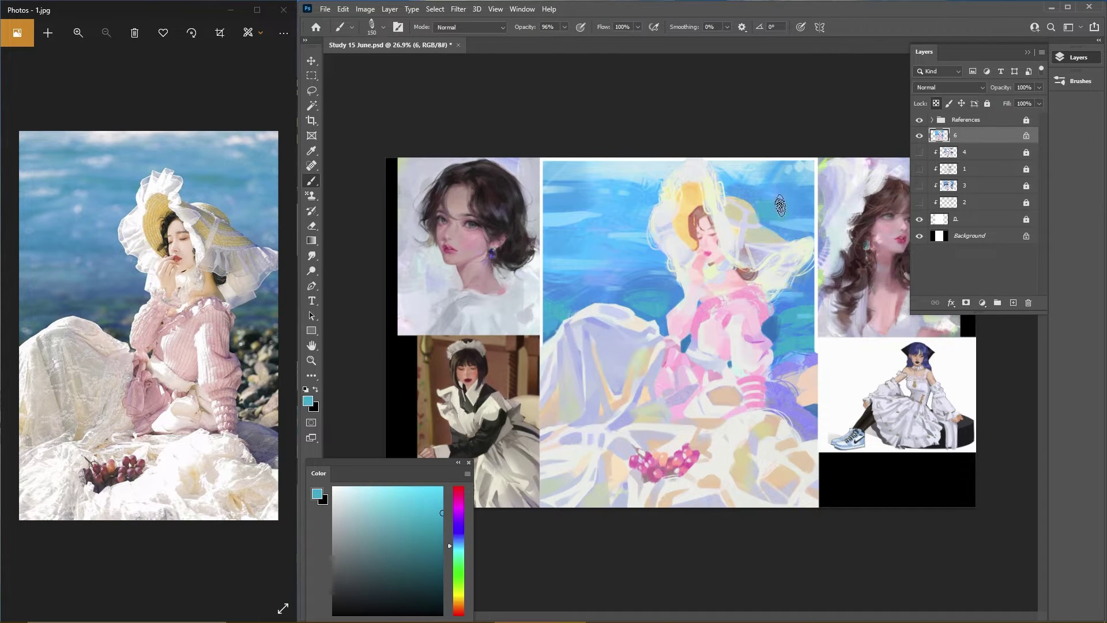
key(bracketright)
key(bracketright)
key(bracketright)
key(bracketright)
key(bracketright)
key(bracketright)
key(bracketright)
key(bracketright)
mouse_move(647, 205)
mouse_down()
mouse_move(597, 229)
mouse_move(680, 323)
mouse_up()
key(F7)
alt+click(600, 191)
key(bracketleft)
key(bracketleft)
key(bracketleft)
key(bracketleft)
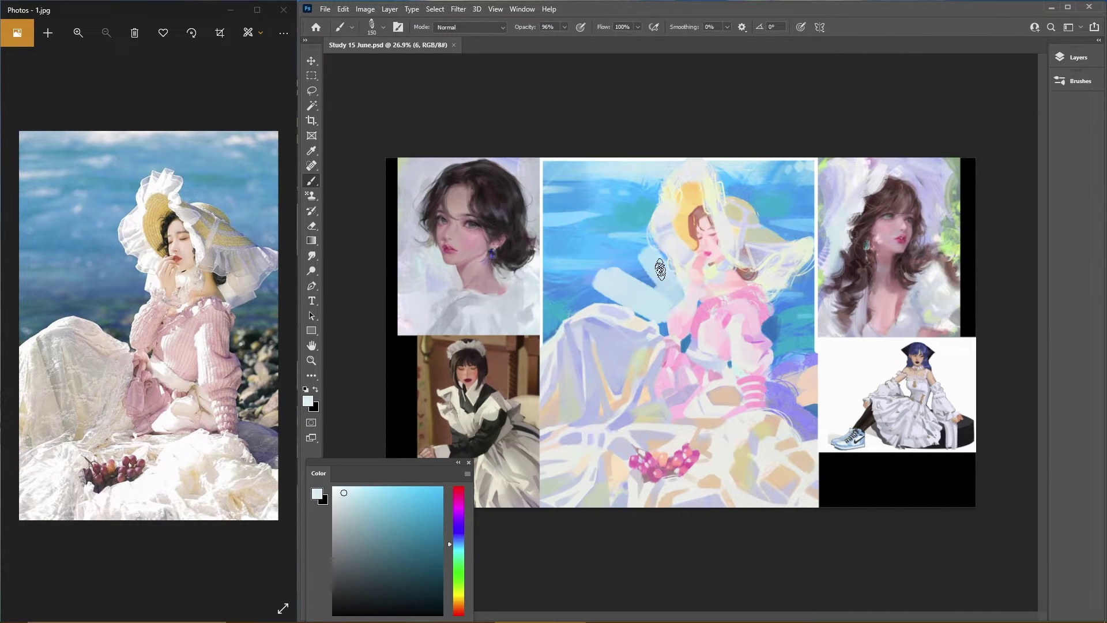
drag(547, 167, 680, 335)
drag(749, 167, 813, 369)
scroll(683, 331, down, 1)
scroll(674, 329, up, 2)
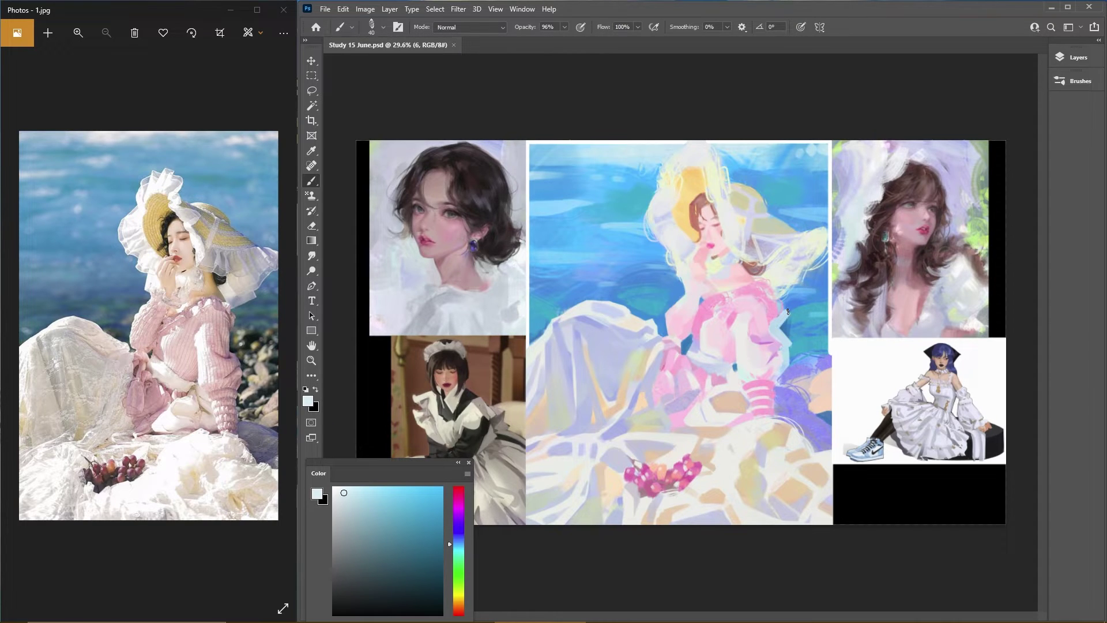
mouse_move(788, 312)
mouse_down()
mouse_move(819, 319)
mouse_move(787, 301)
mouse_move(819, 248)
mouse_up()
Step: Place image 5 from the Study 15 June folder and move it over the reference picture of the seated blue-haired figure
click(403, 611)
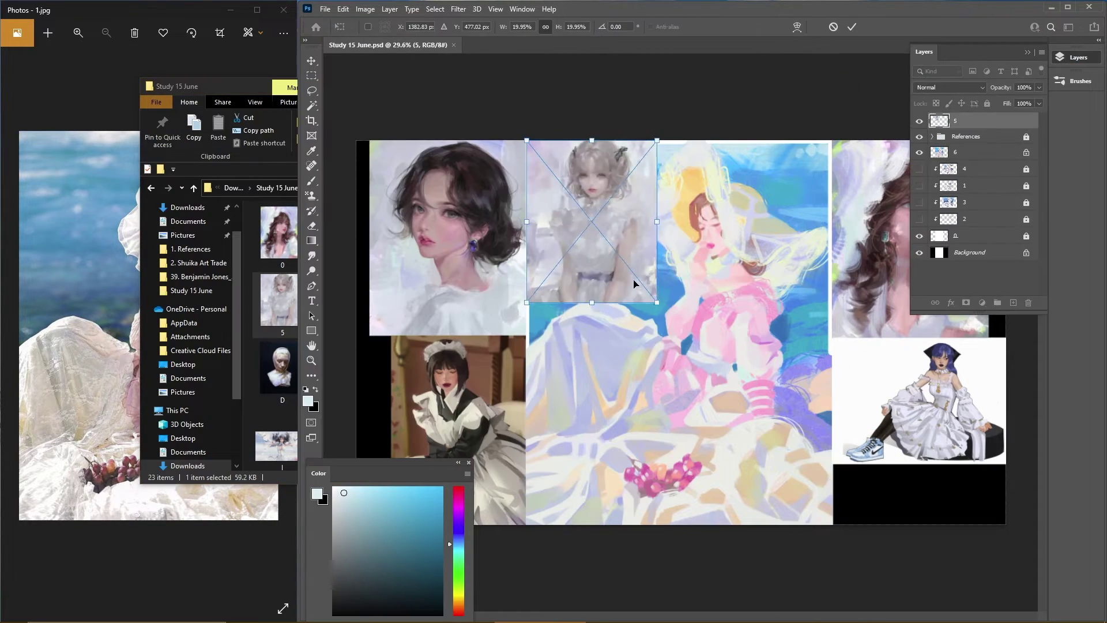
drag(593, 190, 899, 438)
key(F7)
Step: Try repainting the water behind the hat ribbon and sleeve in sampled pale grey, with a 40 px brush reduced to 30 px
drag(813, 270, 795, 346)
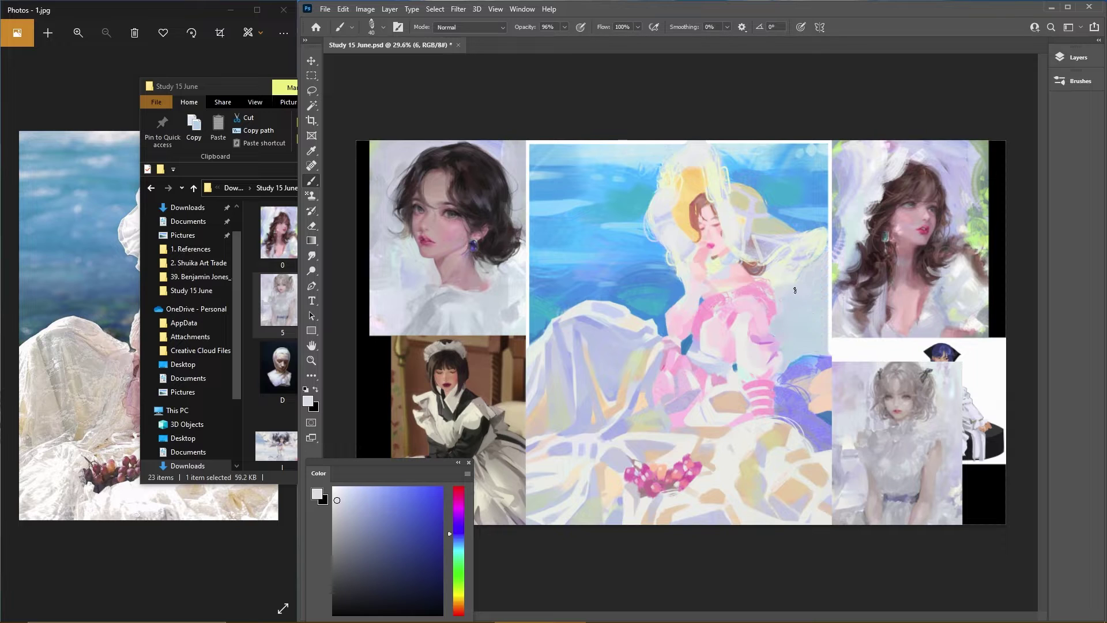
key(ctrl+z)
key(bracketleft)
mouse_move(784, 306)
mouse_down()
mouse_move(793, 358)
mouse_move(809, 325)
mouse_move(779, 302)
mouse_move(805, 268)
mouse_move(799, 286)
mouse_move(827, 264)
mouse_move(821, 208)
mouse_up()
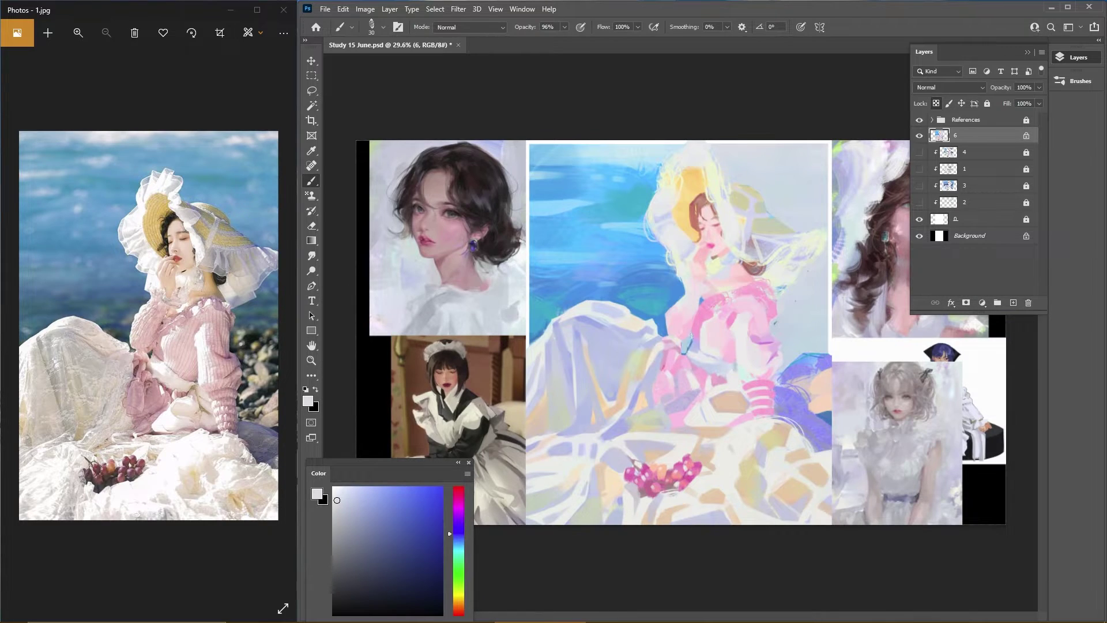
Step: Try covering the water on the face side of the figure in pale grey with an enlarged brush
key(F7)
key(bracketright)
key(bracketright)
key(bracketright)
key(bracketright)
key(bracketright)
mouse_move(651, 196)
mouse_down()
mouse_move(642, 150)
mouse_move(559, 309)
mouse_move(633, 215)
mouse_move(615, 296)
mouse_move(667, 326)
mouse_up()
key(bracketleft)
key(bracketleft)
key(bracketleft)
alt+click(798, 287)
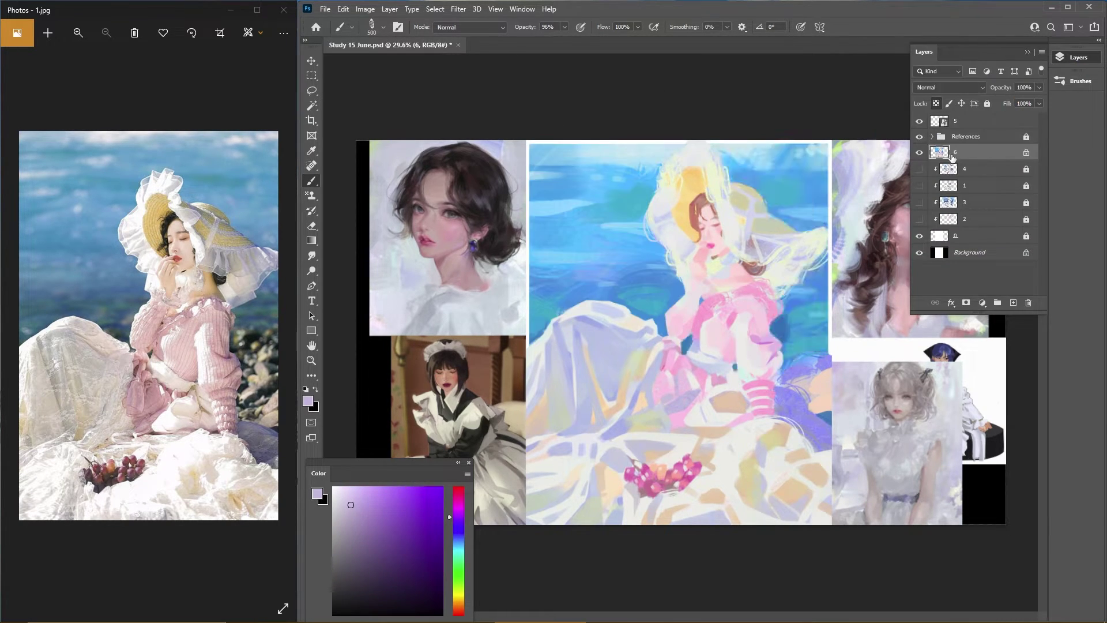
Step: Create layer 7 clipped to layer 6 and cover the sea around the figure with pale blue strokes, starting at 100 px
key(ctrl+shift+alt+n)
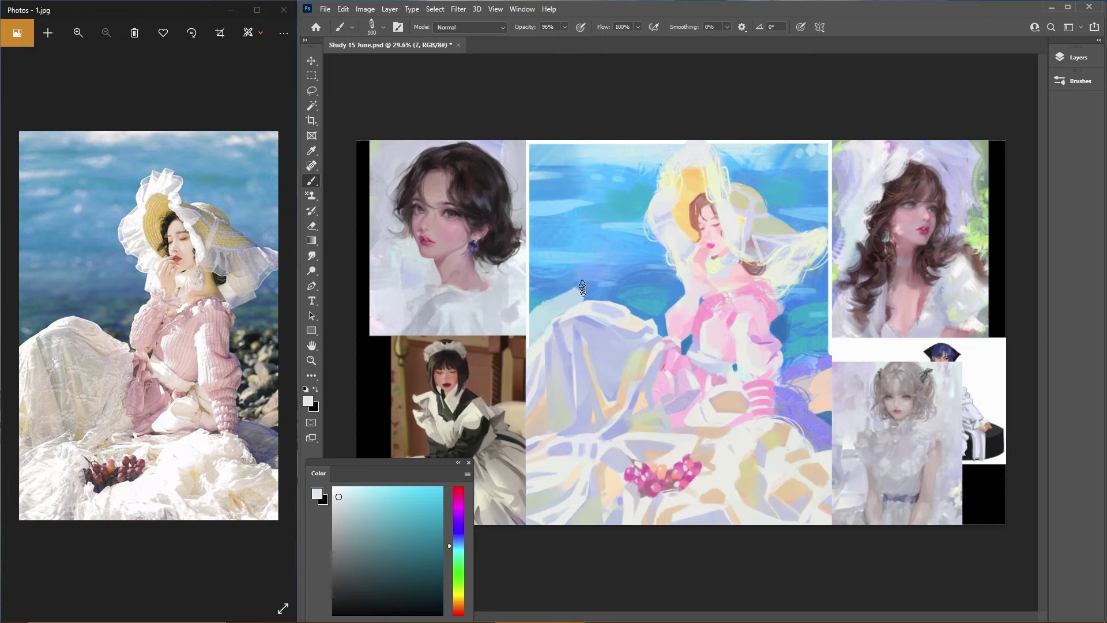
mouse_move(539, 293)
mouse_down()
mouse_move(592, 239)
mouse_move(670, 275)
mouse_move(662, 318)
mouse_move(640, 156)
mouse_move(542, 323)
mouse_move(606, 282)
mouse_move(686, 343)
mouse_move(807, 357)
mouse_move(807, 265)
mouse_move(812, 346)
mouse_move(807, 283)
mouse_move(738, 156)
mouse_move(807, 202)
mouse_move(781, 333)
mouse_up()
key(bracketleft)
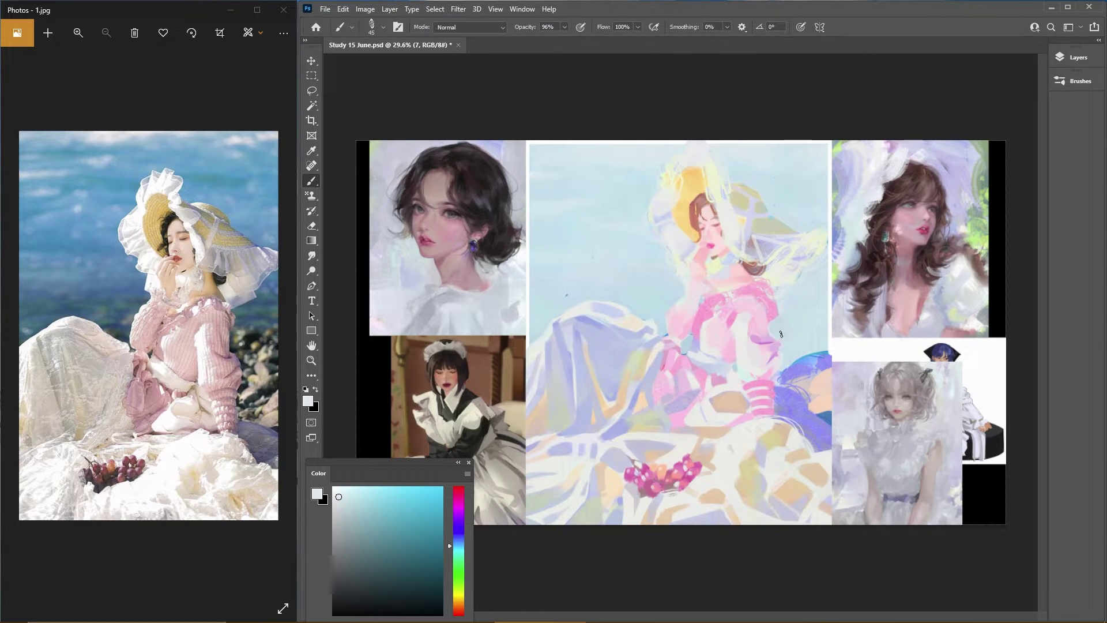
Step: Tint the pale background with sampled lavender-blue at 600 px, finishing with sampled near-white at 50 px
alt+click(655, 162)
alt+click(642, 265)
key(F7)
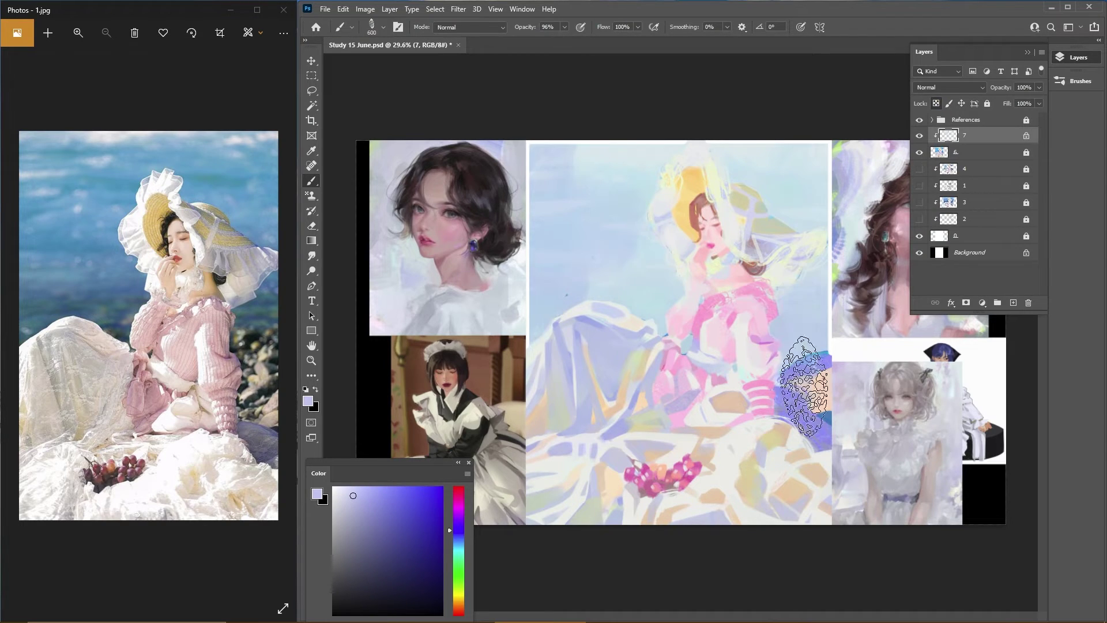
alt+click(798, 185)
alt+click(661, 186)
key(bracketleft)
key(bracketleft)
key(bracketleft)
key(bracketleft)
key(bracketleft)
key(bracketleft)
key(bracketleft)
key(bracketleft)
key(bracketleft)
key(bracketleft)
key(bracketleft)
key(bracketleft)
key(bracketleft)
key(bracketleft)
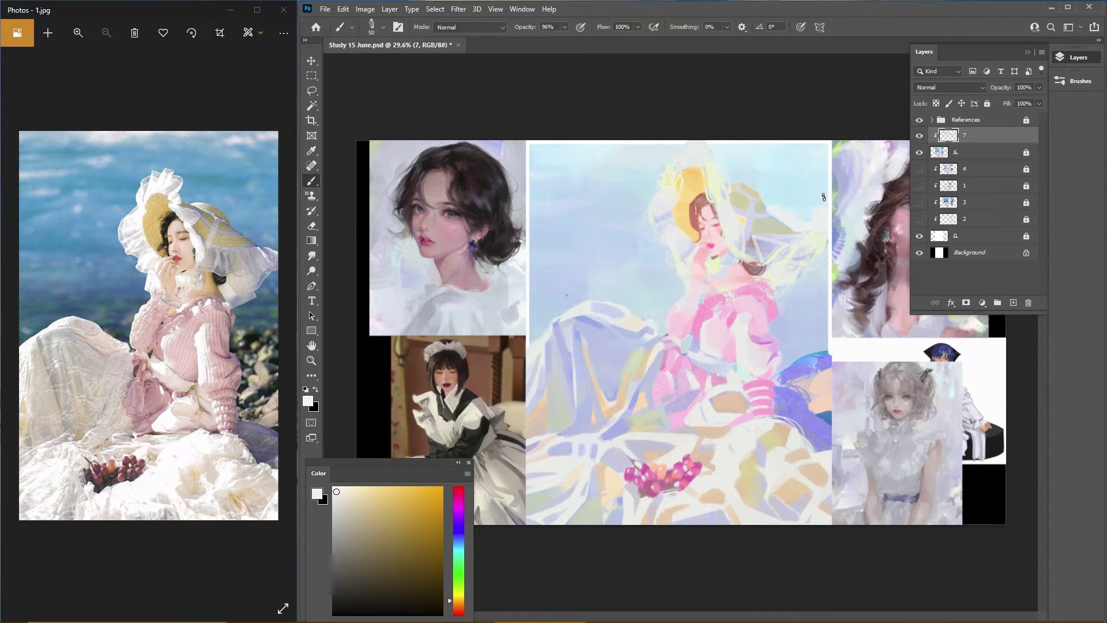
Step: Switch to Sampled Brush 1 3 at 600 px and paint sampled light lavender patches in the background's upper corners
alt+click(785, 181)
key(F5)
key(bracketright)
key(bracketright)
key(bracketright)
key(bracketright)
key(bracketright)
key(bracketright)
key(bracketright)
key(bracketright)
key(bracketright)
key(bracketright)
key(bracketright)
key(bracketright)
key(bracketright)
key(bracketright)
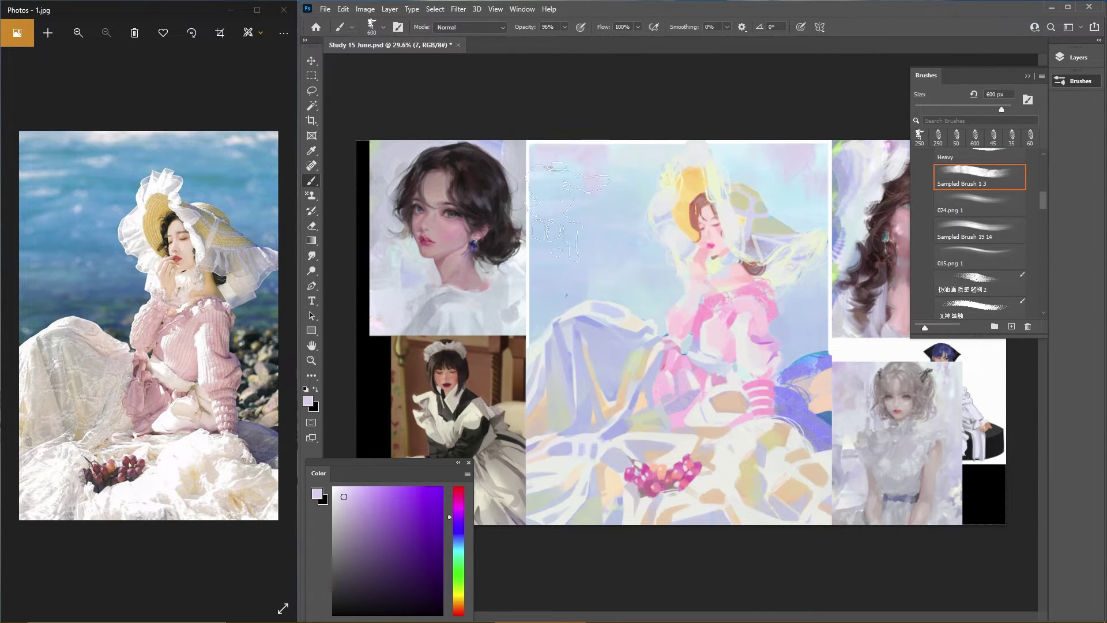
Step: Blend sampled pale blue and lavender strokes into the background with the brush reduced to 175 px
key(bracketleft)
key(bracketleft)
key(bracketleft)
key(bracketleft)
key(bracketleft)
key(bracketleft)
alt+click(613, 217)
alt+click(611, 254)
alt+click(672, 144)
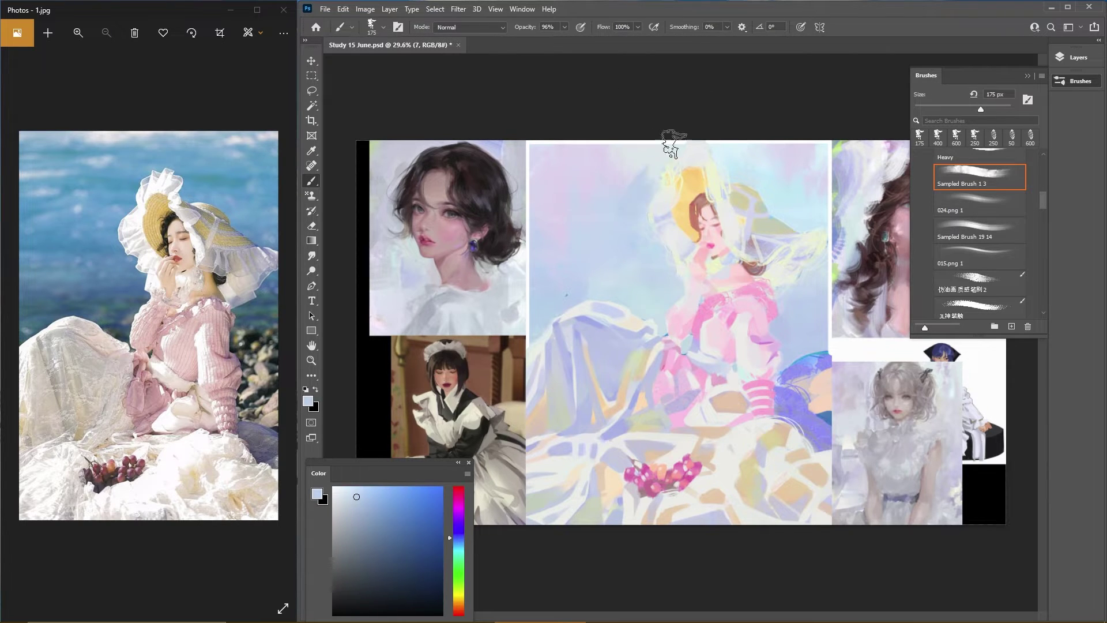
alt+click(607, 230)
Step: Lasso the background along the straw hat's upper edge, paint sampled pale blue there and clear the selection
key(F7)
alt+click(759, 196)
key(l)
drag(726, 184, 752, 193)
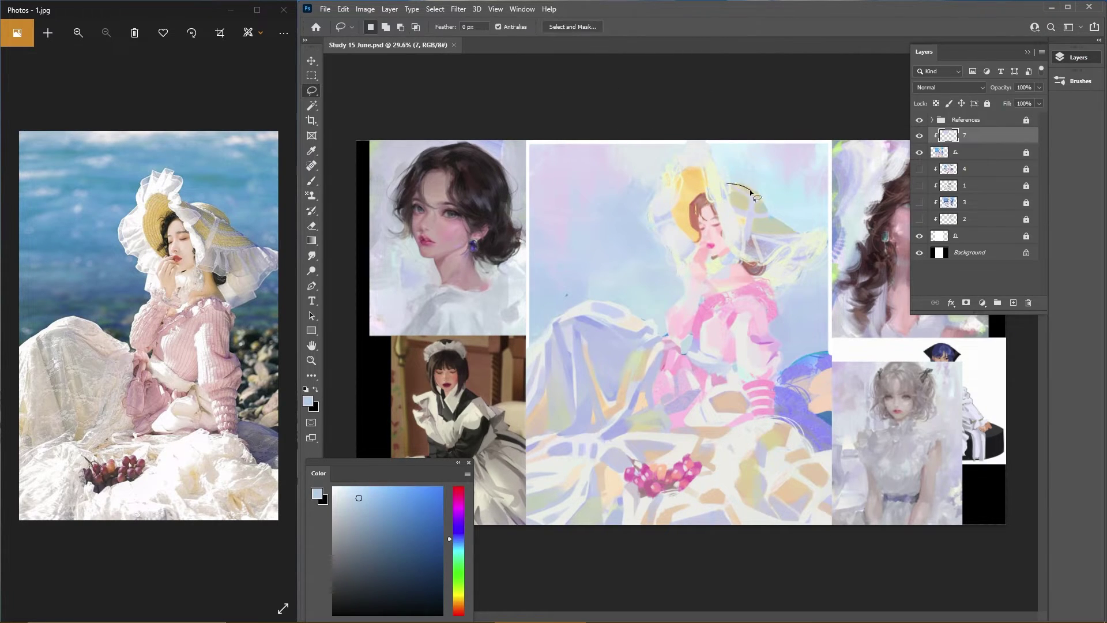
key(b)
alt+click(764, 214)
mouse_move(819, 138)
mouse_down()
mouse_move(801, 199)
mouse_move(776, 193)
mouse_move(801, 133)
mouse_up()
key(ctrl+d)
mouse_move(795, 205)
mouse_down()
mouse_move(754, 163)
mouse_move(767, 231)
mouse_up()
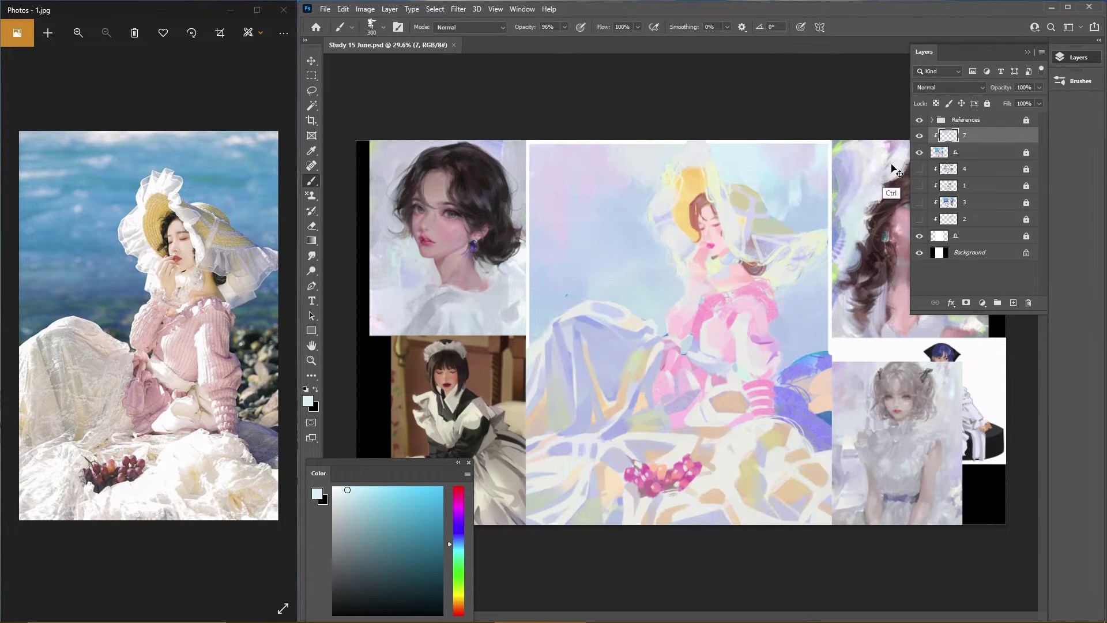
Step: Paint sampled muted lavender and near-white strokes into the background around the hat and skirt with a 200 px brush
alt+click(752, 145)
alt+click(804, 225)
key(bracketright)
key(bracketright)
key(bracketright)
key(bracketright)
key(bracketright)
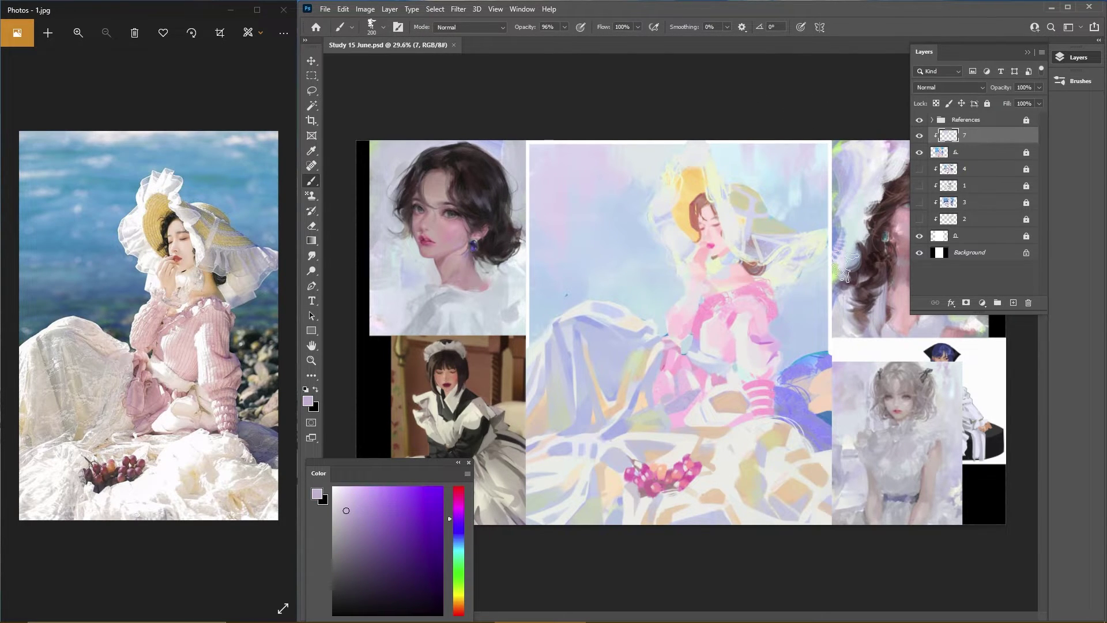
alt+click(802, 296)
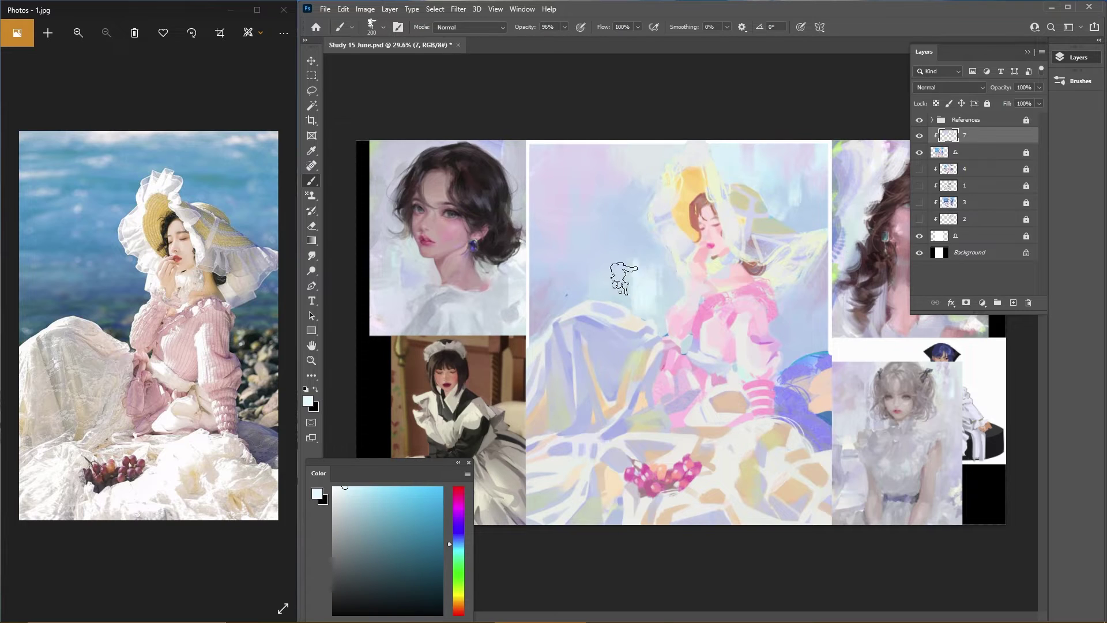
Step: Shade the background beside the raised hand and hat with sampled greyish lavender, reducing the brush from 100 to 50 px
alt+click(662, 257)
key(bracketleft)
key(bracketleft)
key(bracketleft)
key(bracketleft)
alt+click(660, 268)
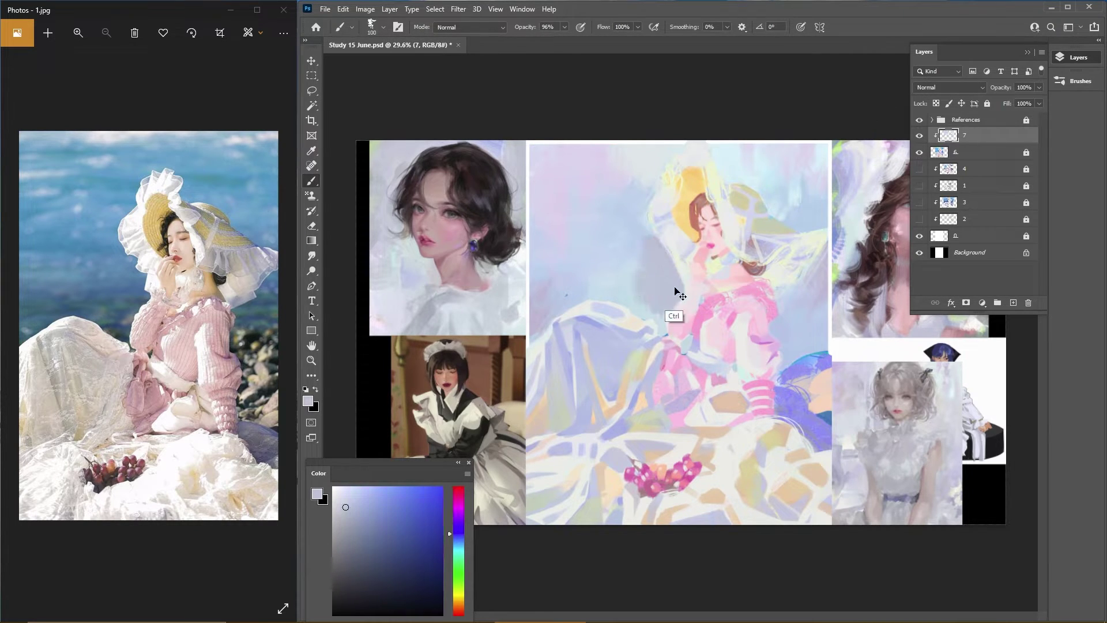
alt+click(660, 317)
alt+click(666, 288)
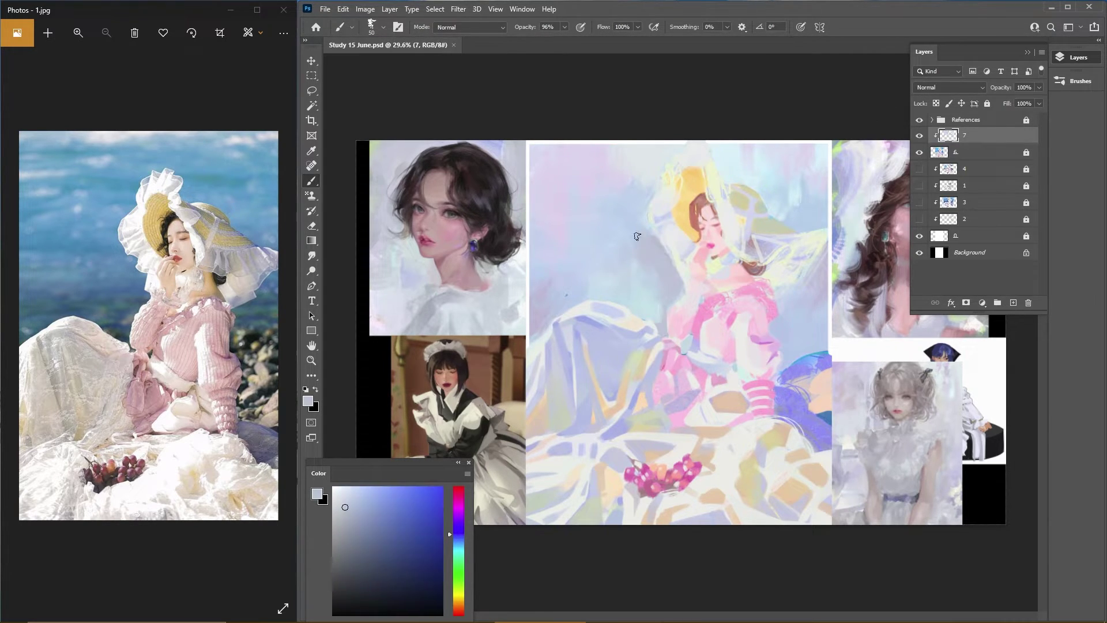
Step: Add sampled lavender strokes to the upper background with the brush enlarged to 250 px
alt+click(706, 337)
key(bracketright)
key(bracketright)
key(bracketright)
key(bracketright)
key(bracketright)
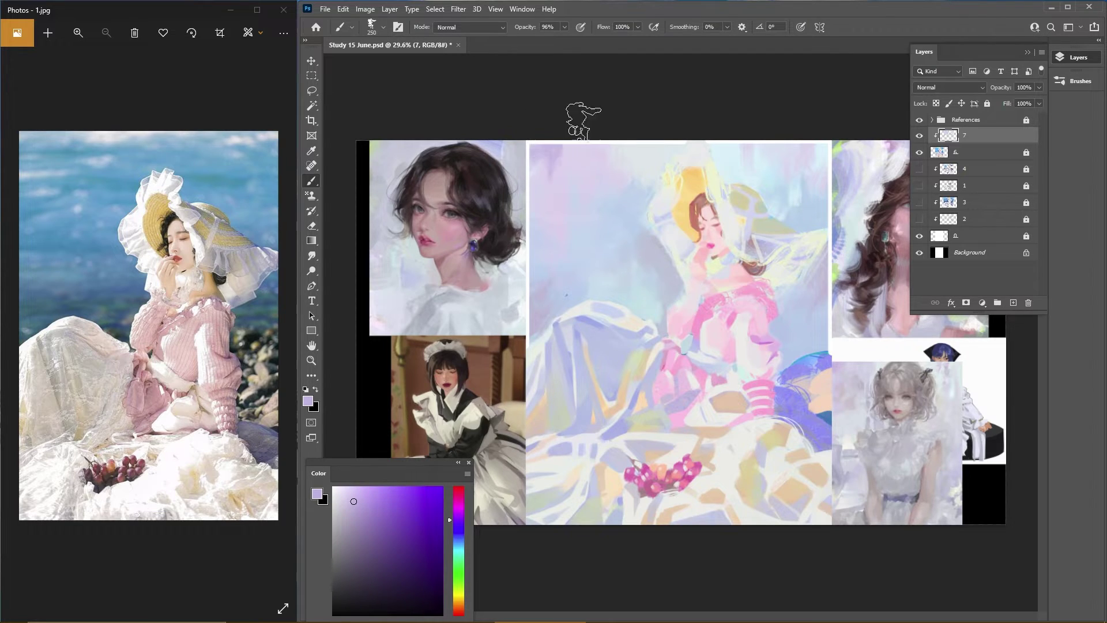
Step: Work sampled pale blue-white strokes into the upper background at 200 px and adjust the tones with Levels
alt+click(579, 241)
alt+click(564, 253)
key(bracketleft)
alt+click(641, 143)
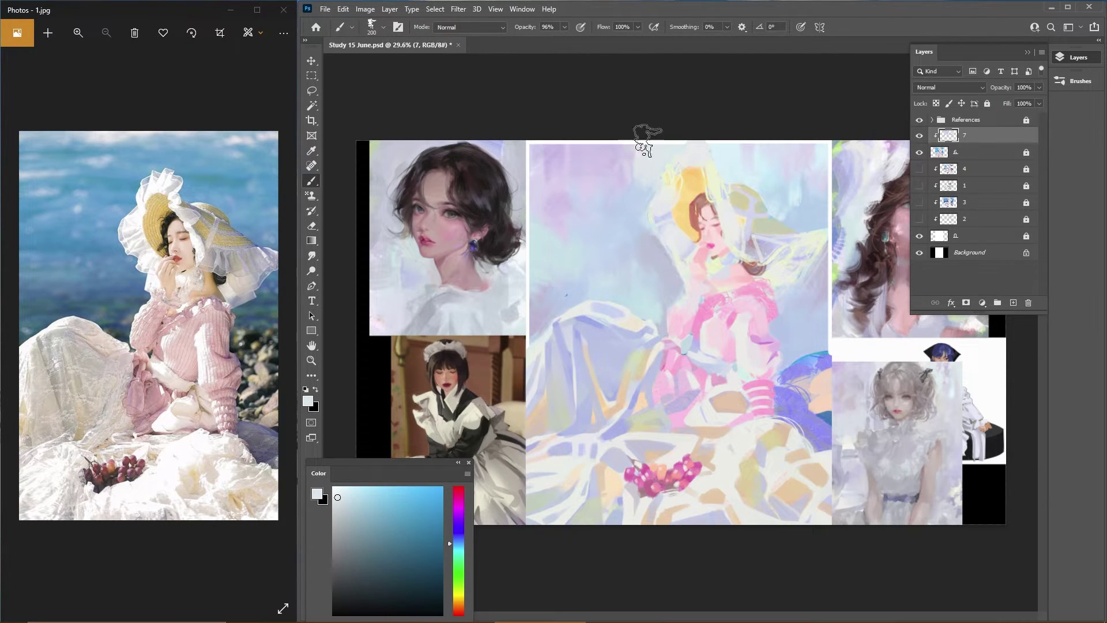
key(ctrl+l)
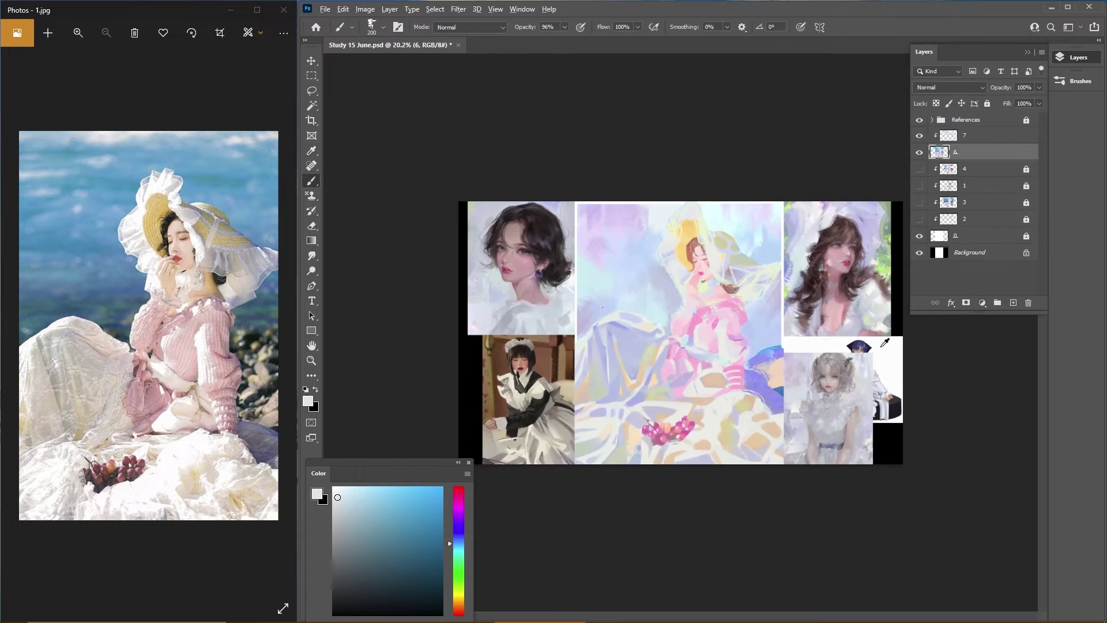
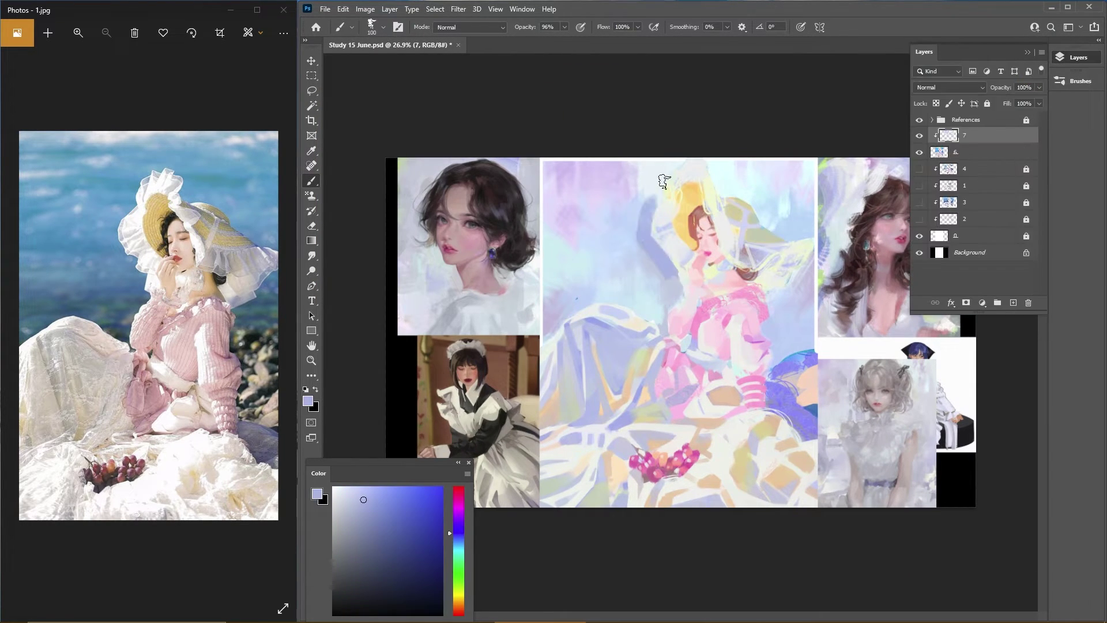
Step: Define the outer edge of the hat frill and raised arm with sampled periwinkle and greyish lavender background strokes at 45 px
click(1026, 53)
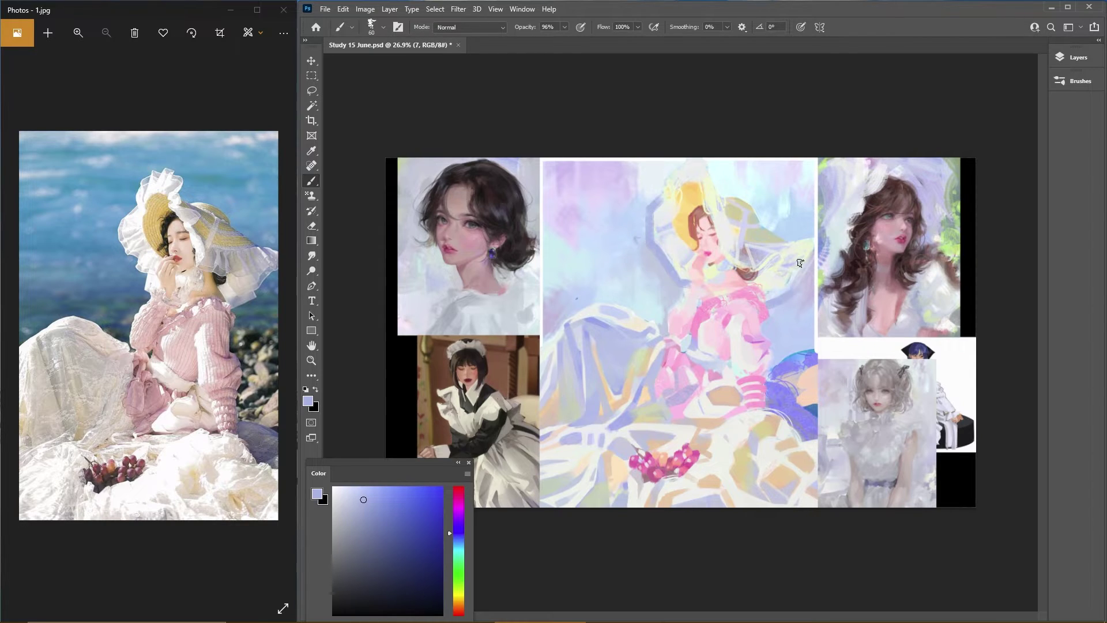
drag(677, 262, 668, 291)
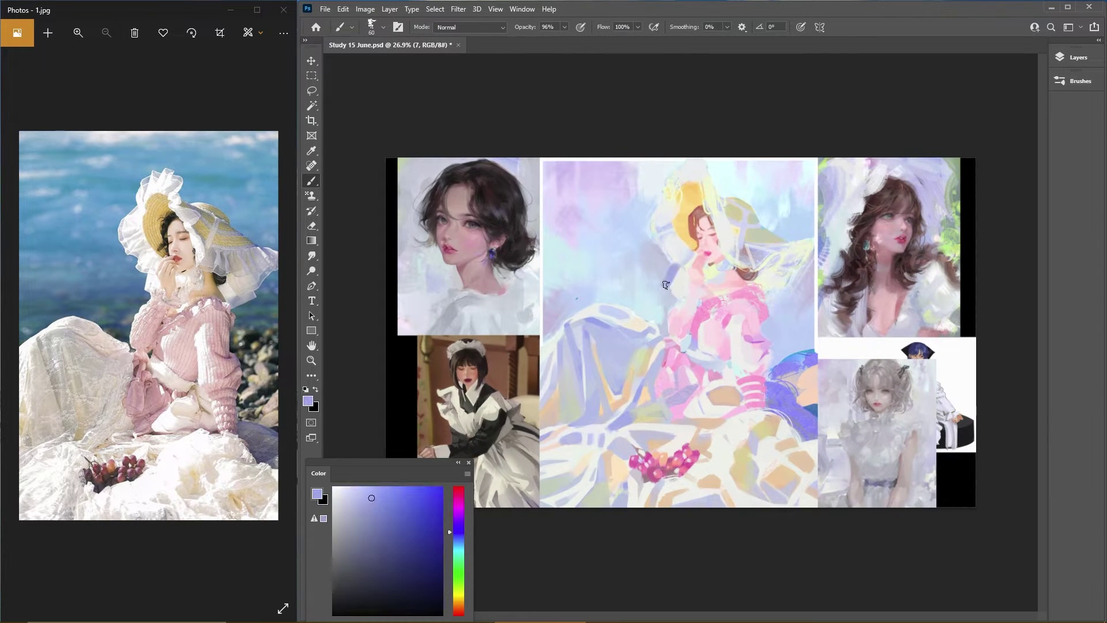
key(bracketleft)
key(bracketleft)
alt+click(650, 237)
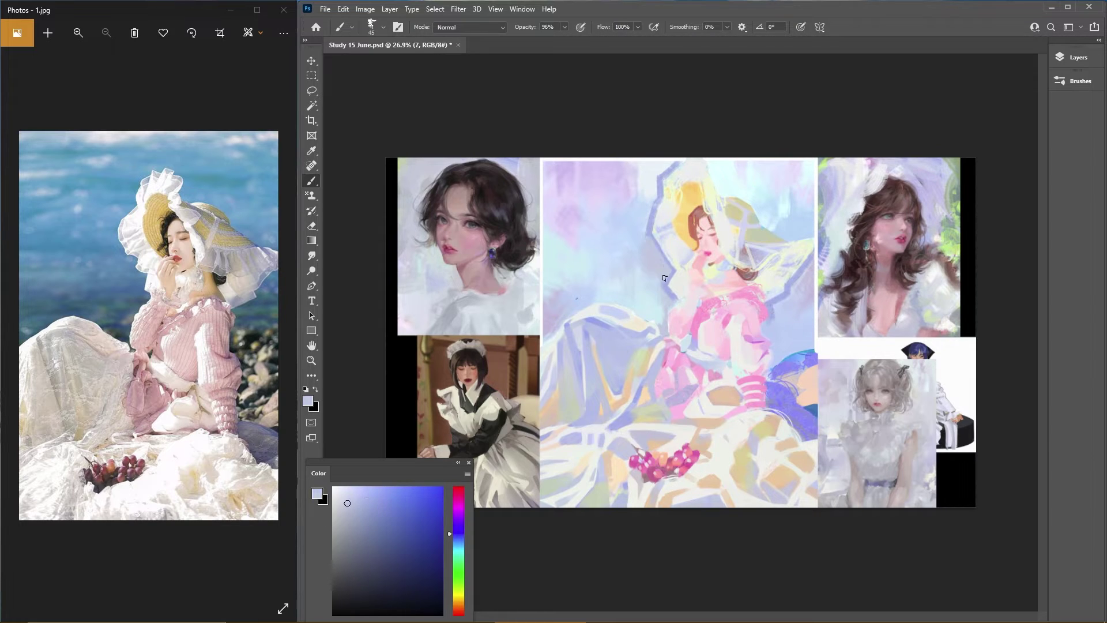
Step: Refine the background along the skirt's top edge with sampled lavender and pale cyan strokes down to 25 px, and save the file
alt+click(798, 283)
key(bracketleft)
key(bracketleft)
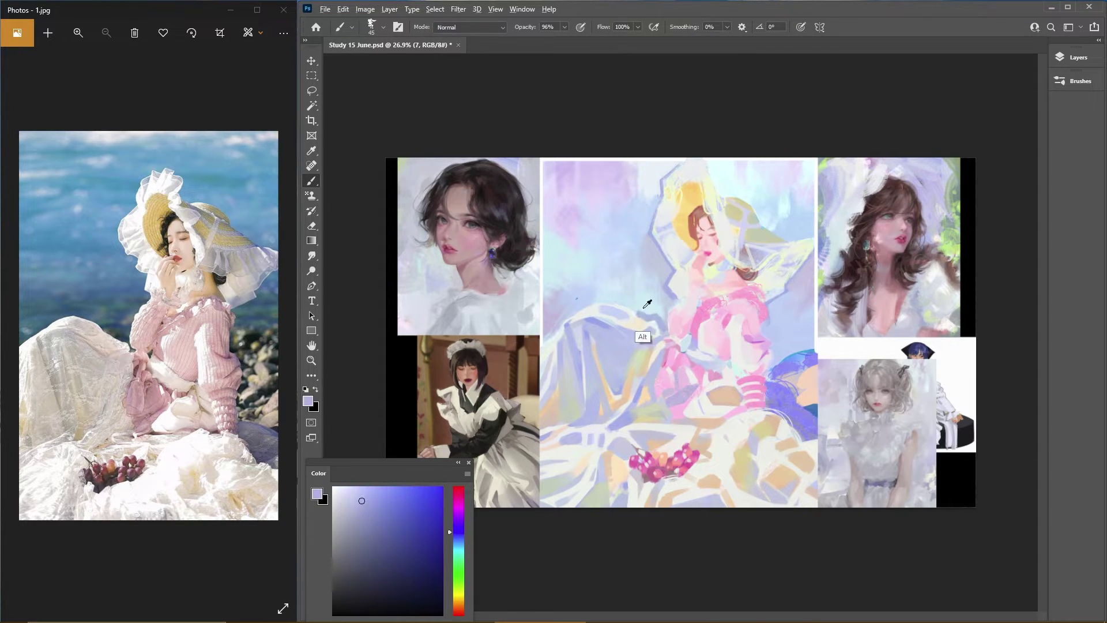
alt+click(640, 315)
key(ctrl+s)
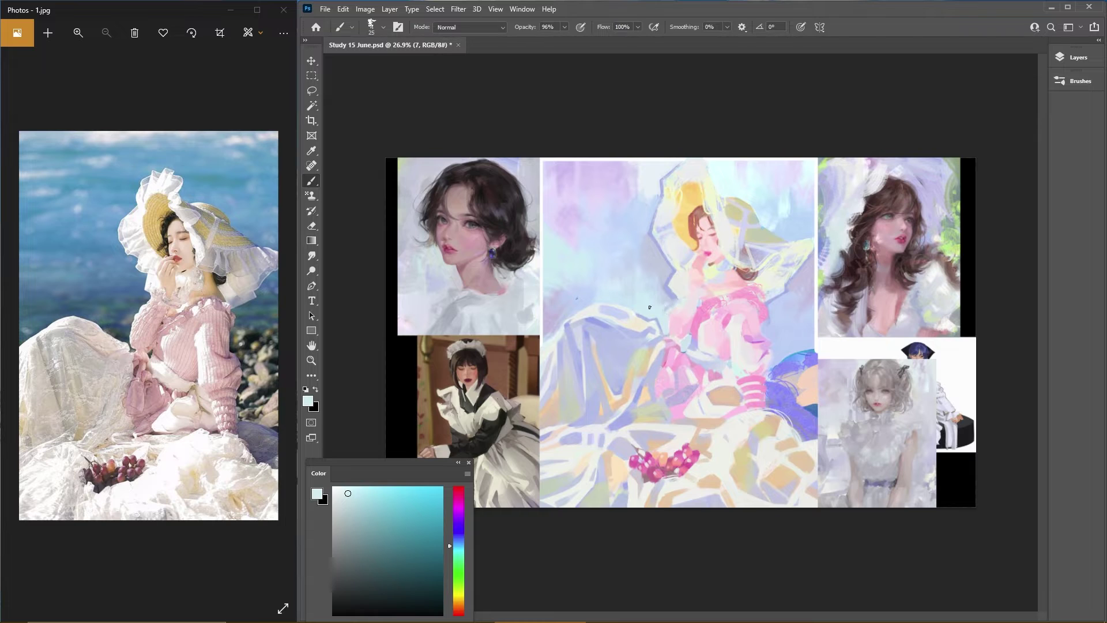
Step: Paint sampled pale periwinkle into the background above the skirt's outer left edge, finishing at 35 px
alt+click(562, 298)
key(bracketright)
key(bracketright)
key(bracketright)
key(bracketright)
key(bracketright)
key(F7)
key(F7)
key(bracketleft)
key(bracketleft)
key(bracketleft)
key(bracketleft)
key(bracketleft)
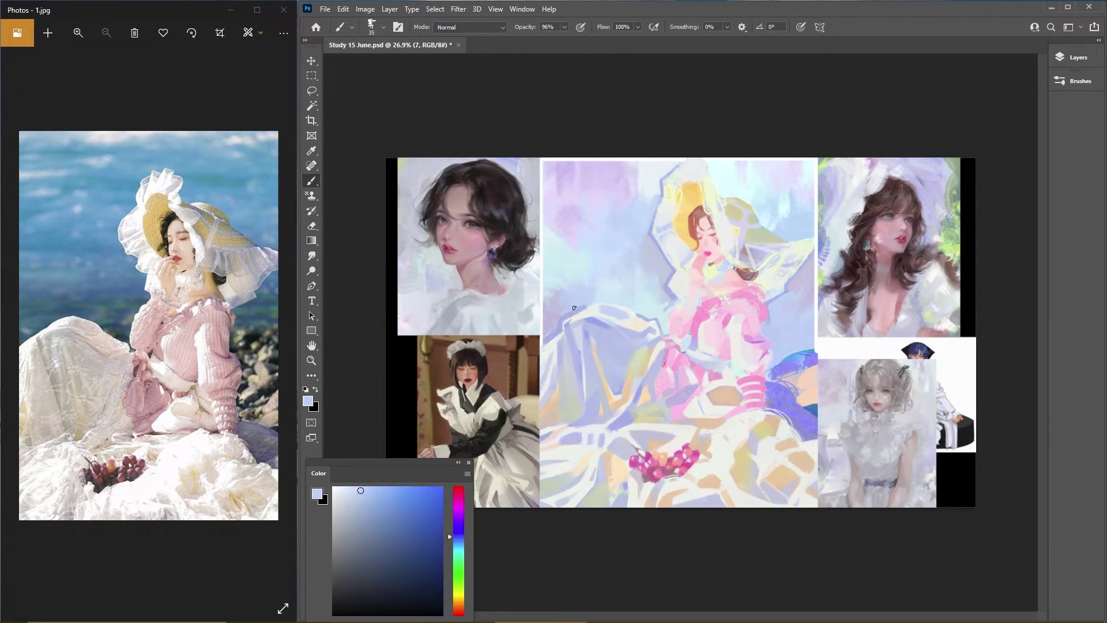
Step: Blend the background along the skirt's top edge with sampled periwinkle and greyish lavender strokes between 30 and 45 px
alt+click(547, 335)
alt+click(556, 306)
key(bracketleft)
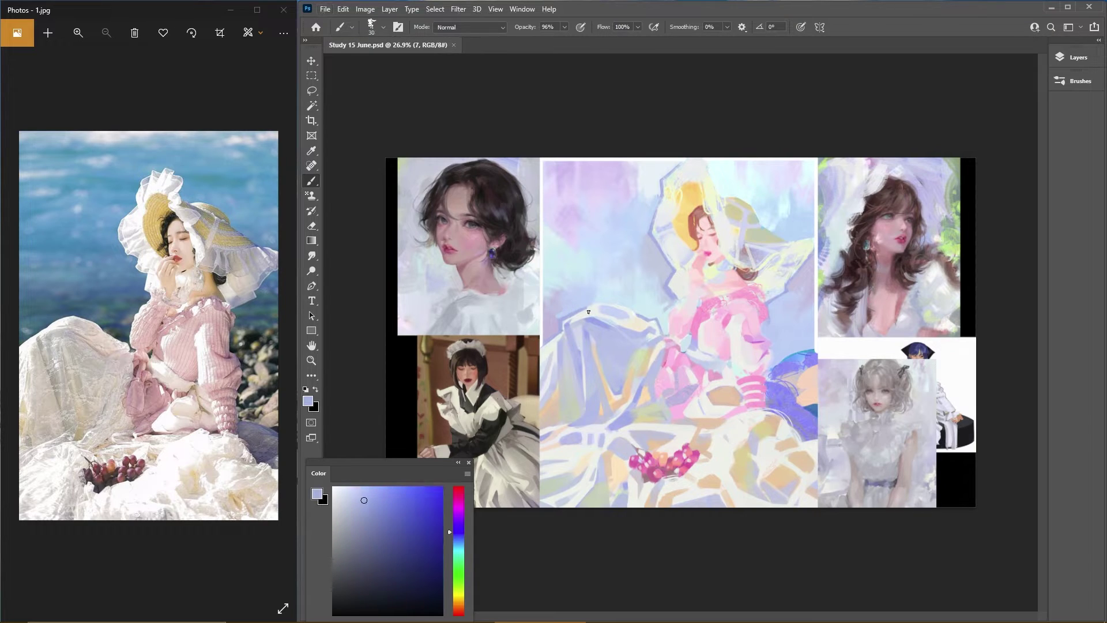
alt+click(606, 303)
key(bracketright)
key(bracketright)
key(bracketright)
alt+click(633, 309)
alt+click(870, 331)
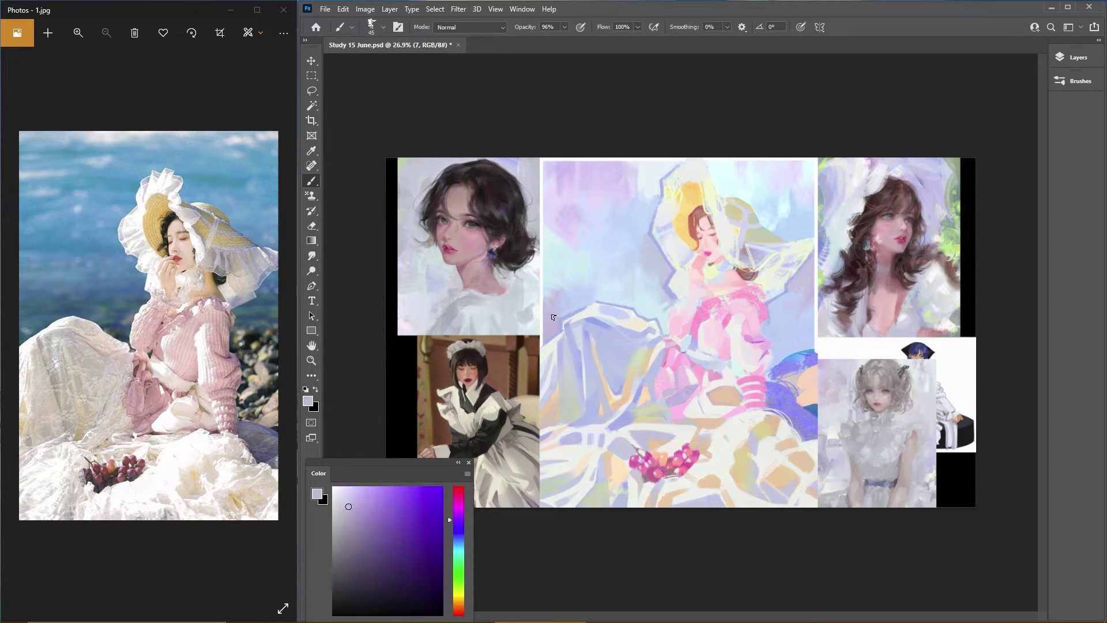
Step: Save the file and sharpen the skirt's upper outline with sampled periwinkle strokes at 35 px
key(ctrl+s)
alt+click(591, 308)
key(bracketleft)
key(bracketleft)
alt+click(802, 348)
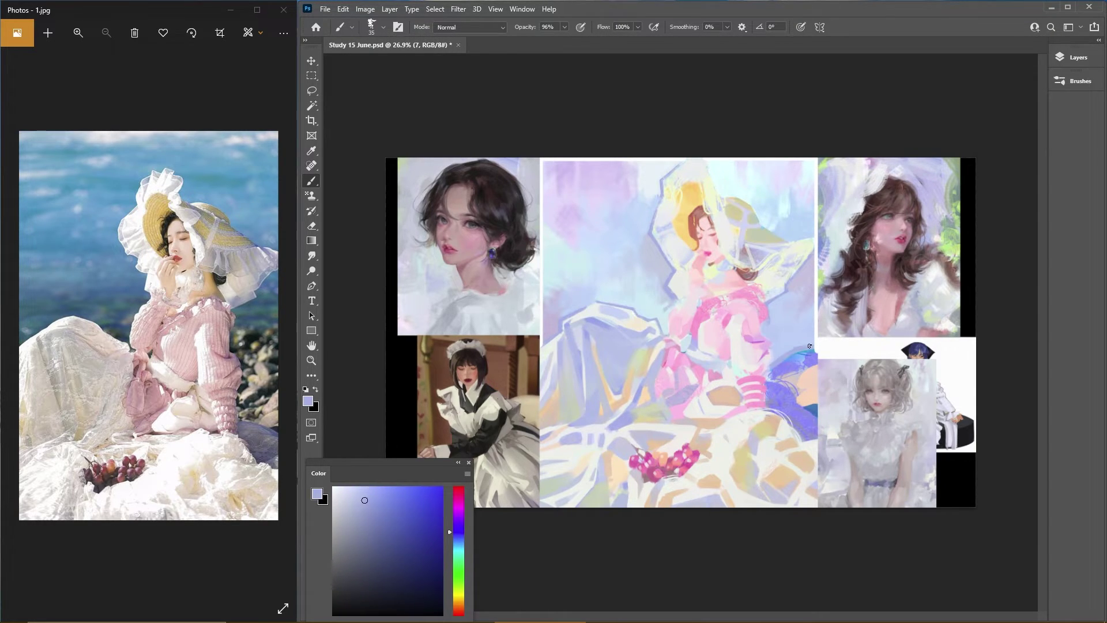
alt+click(667, 317)
alt+click(718, 173)
alt+click(551, 326)
Step: Enlarge the brush to 100 px and soften the background above the skirt with sampled pale lavender
key(bracketright)
key(bracketright)
key(bracketright)
key(bracketright)
key(bracketright)
key(bracketright)
key(bracketright)
key(bracketright)
alt+click(560, 247)
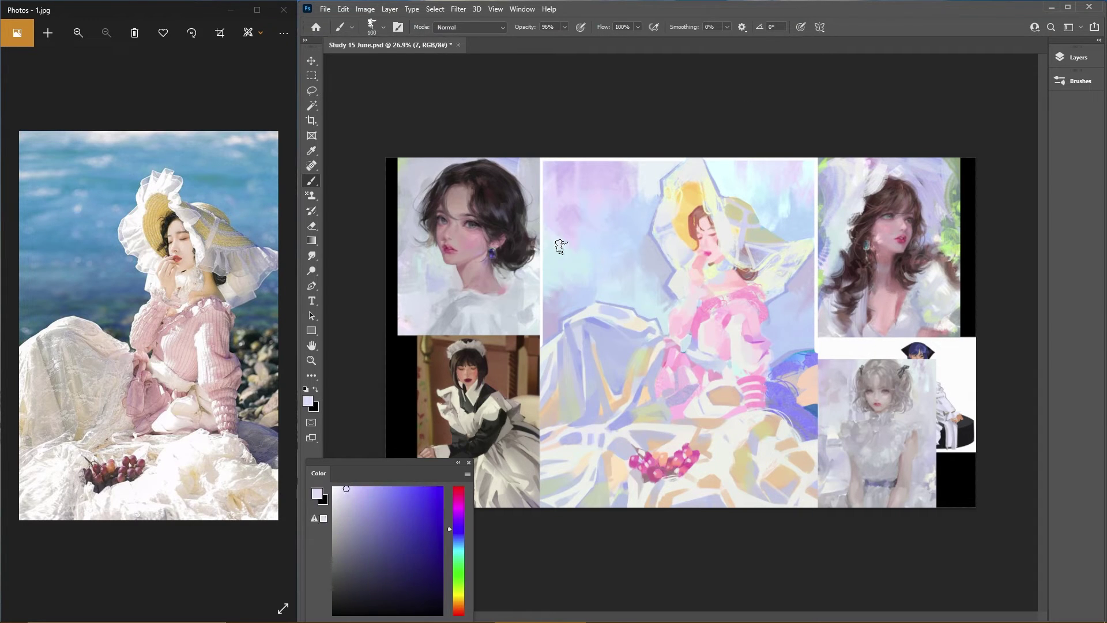
Step: Save the file and outline the skirt and the jacket's back edge with a sampled deeper periwinkle at 20 px
scroll(560, 247, up, 1)
key(bracketleft)
key(bracketleft)
key(bracketleft)
key(bracketleft)
key(bracketleft)
key(bracketleft)
key(bracketleft)
key(ctrl+s)
alt+click(542, 338)
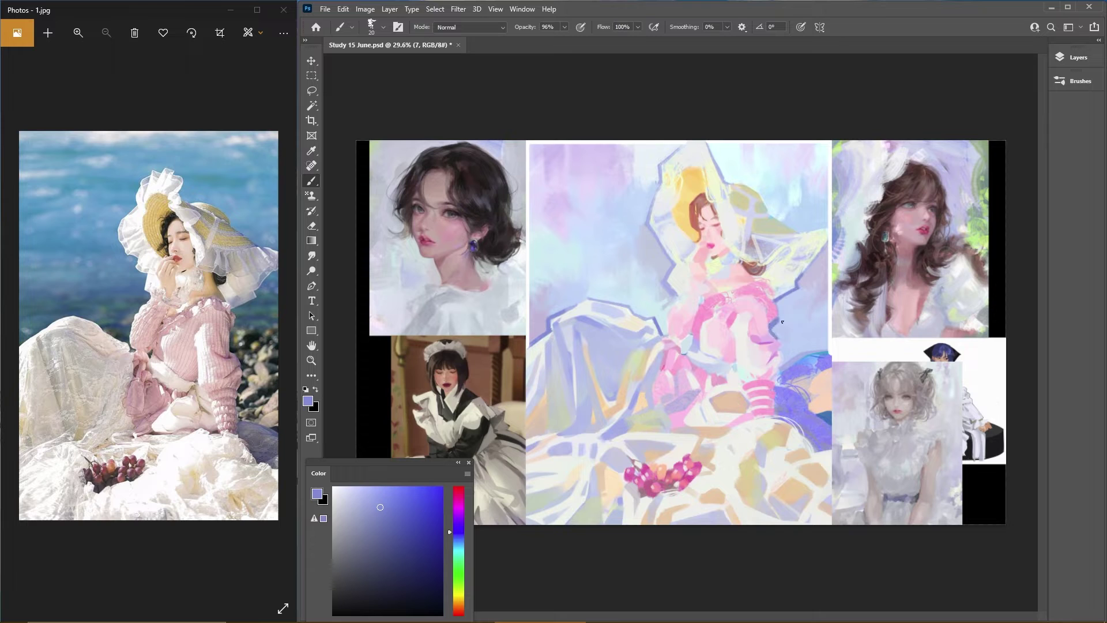
Step: Paint sampled off-white fold highlights across the upper part of the skirt at 25 px
key(bracketright)
alt+click(544, 303)
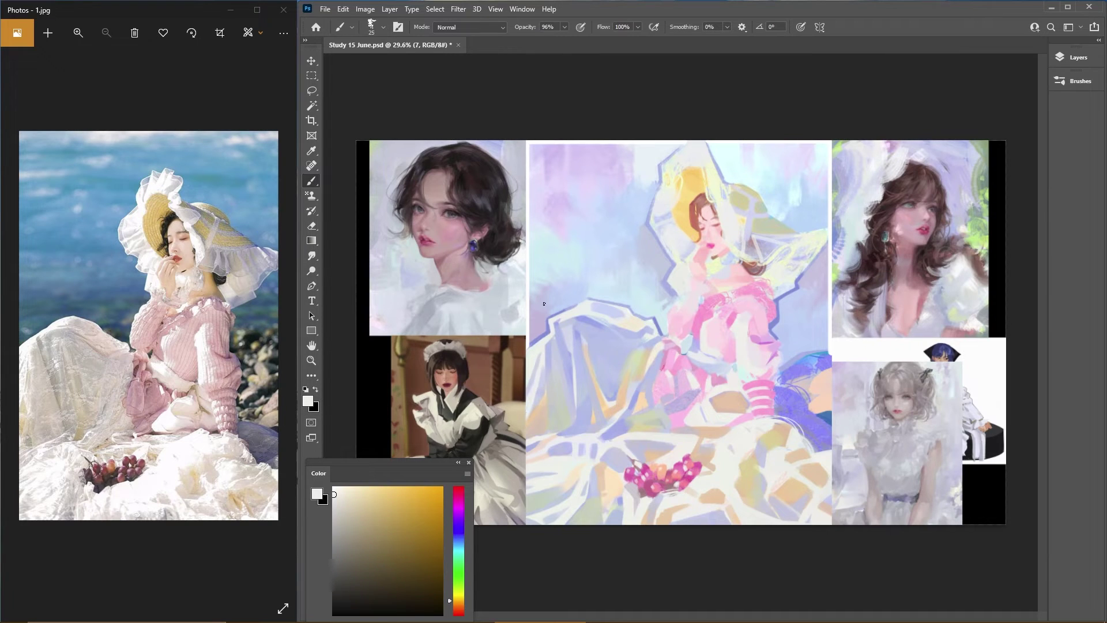
key(bracketright)
key(bracketright)
key(bracketright)
key(bracketright)
key(bracketright)
key(bracketright)
key(bracketright)
key(bracketright)
key(bracketright)
drag(588, 317, 646, 334)
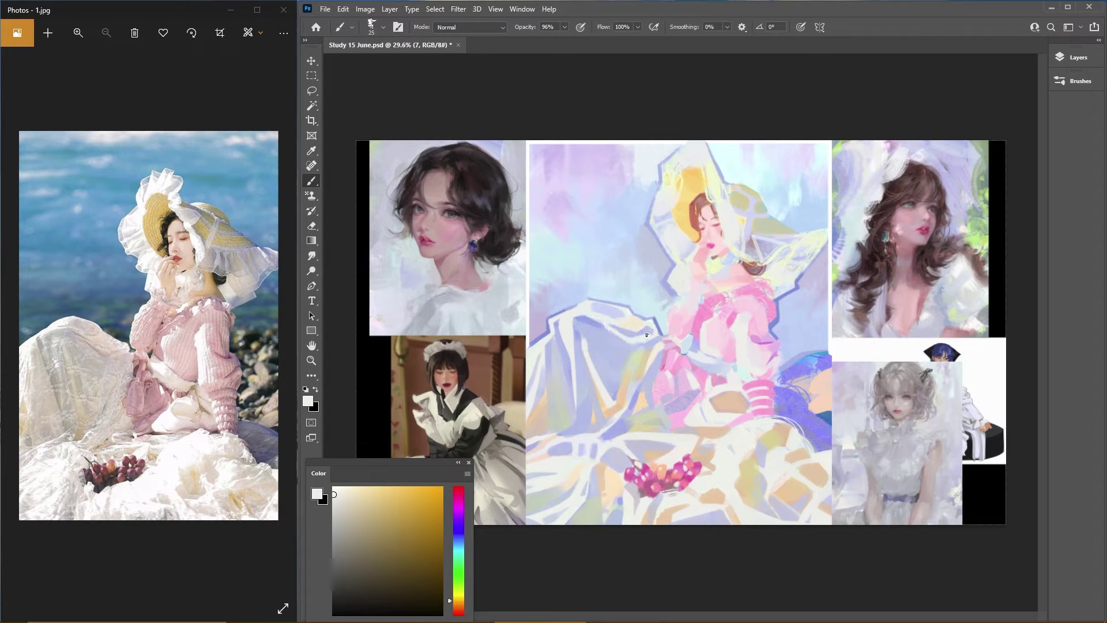
Step: Lay sampled periwinkle shadow folds into the middle of the skirt at 25 px and save the file
alt+click(614, 385)
alt+click(617, 396)
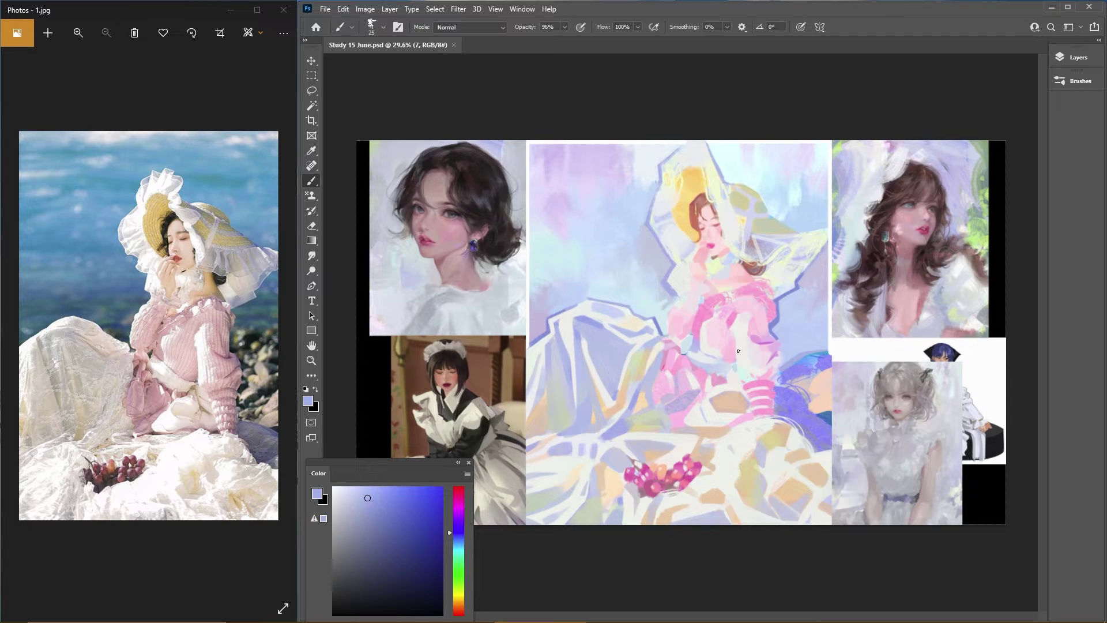
click(600, 373)
alt+click(609, 364)
alt+click(615, 355)
alt+click(620, 347)
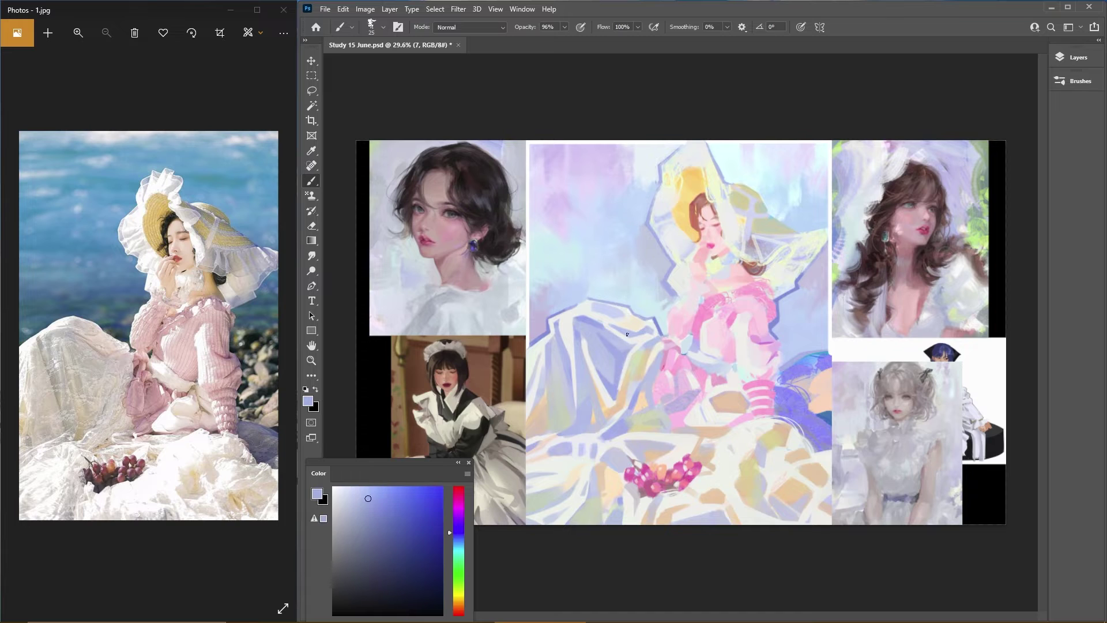
key(ctrl+s)
Step: Alternate sampled off-white and pale periwinkle strokes to shape the long folds on the skirt's left half
alt+click(551, 399)
drag(545, 375, 542, 439)
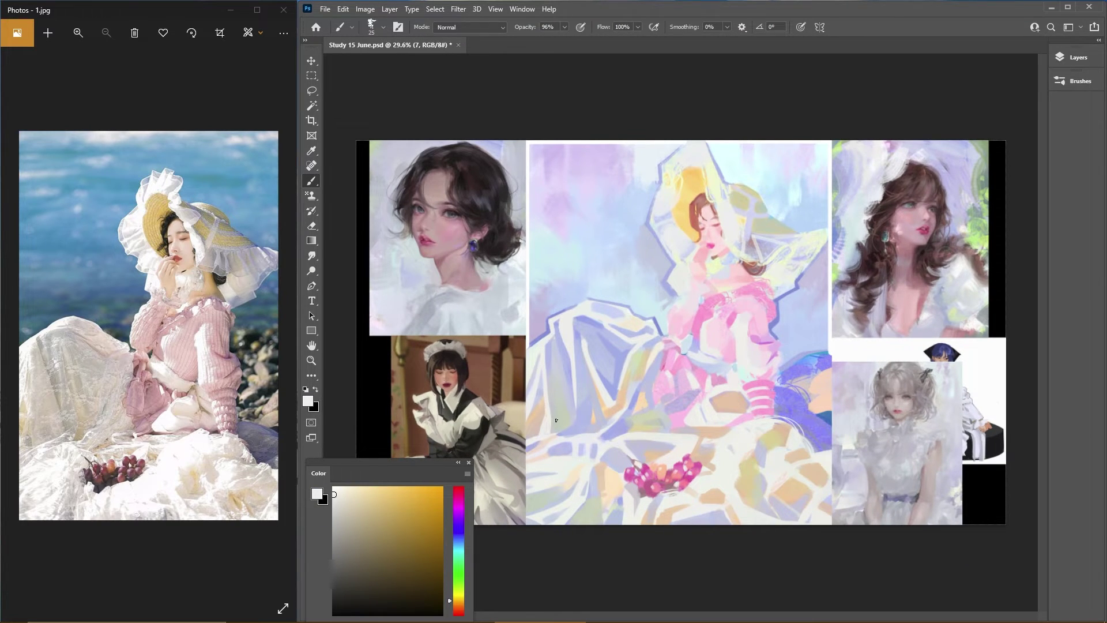
scroll(549, 413, up, 1)
alt+click(617, 366)
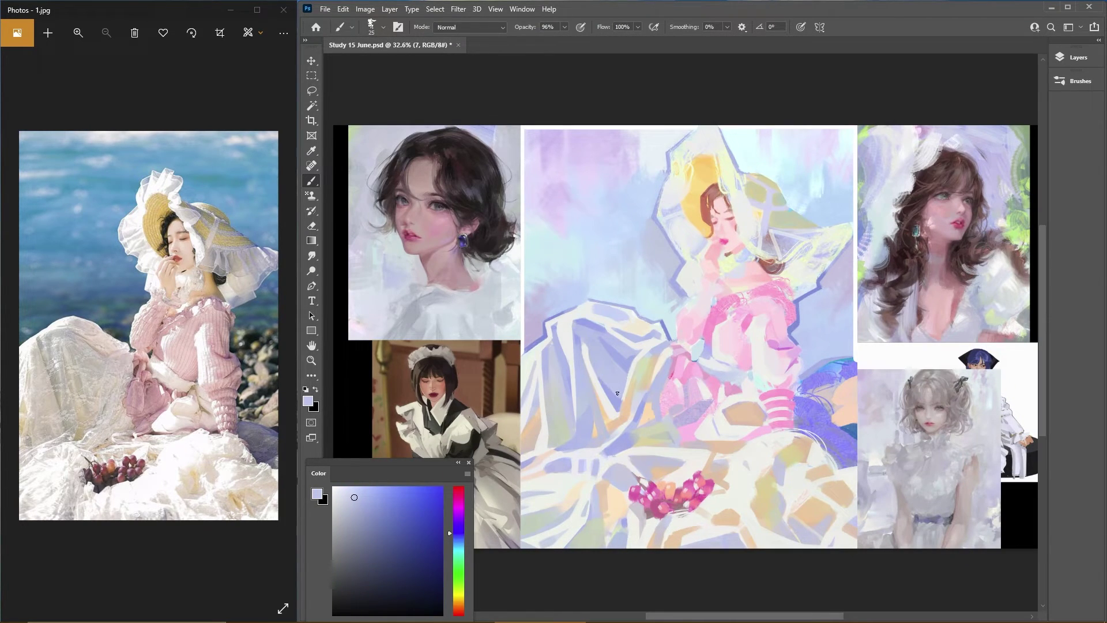
alt+click(617, 357)
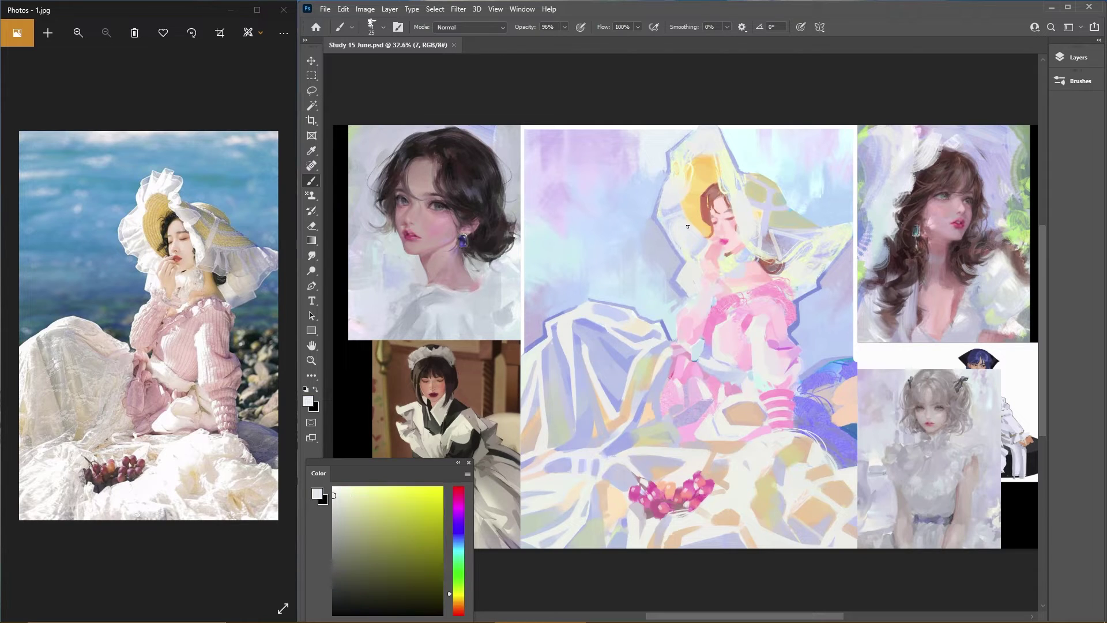
alt+click(545, 356)
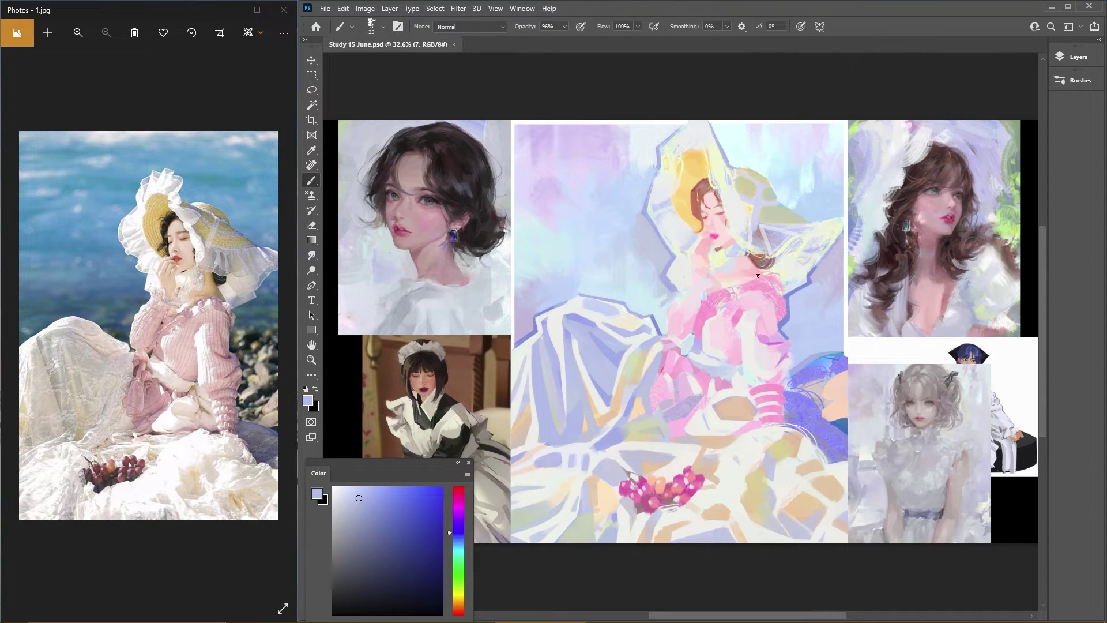
Step: Refine the folds near the skirt's lower left hem with sampled off-white and periwinkle strokes at 15 to 20 px, and save
alt+click(668, 306)
alt+click(596, 362)
alt+click(549, 438)
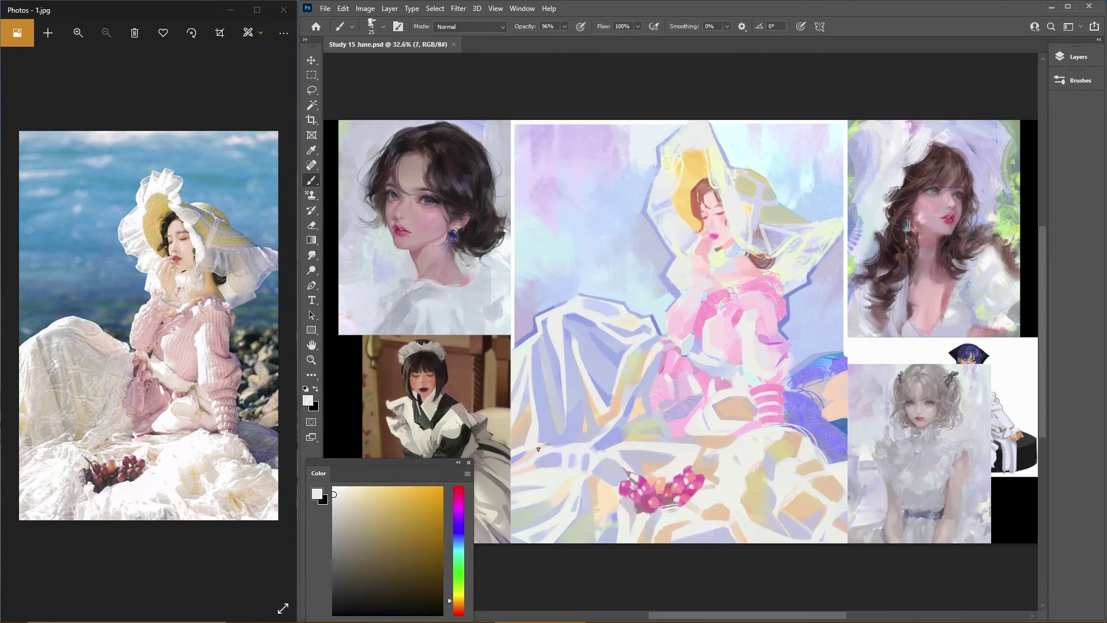
alt+click(536, 394)
alt+click(551, 444)
alt+click(571, 433)
key(bracketright)
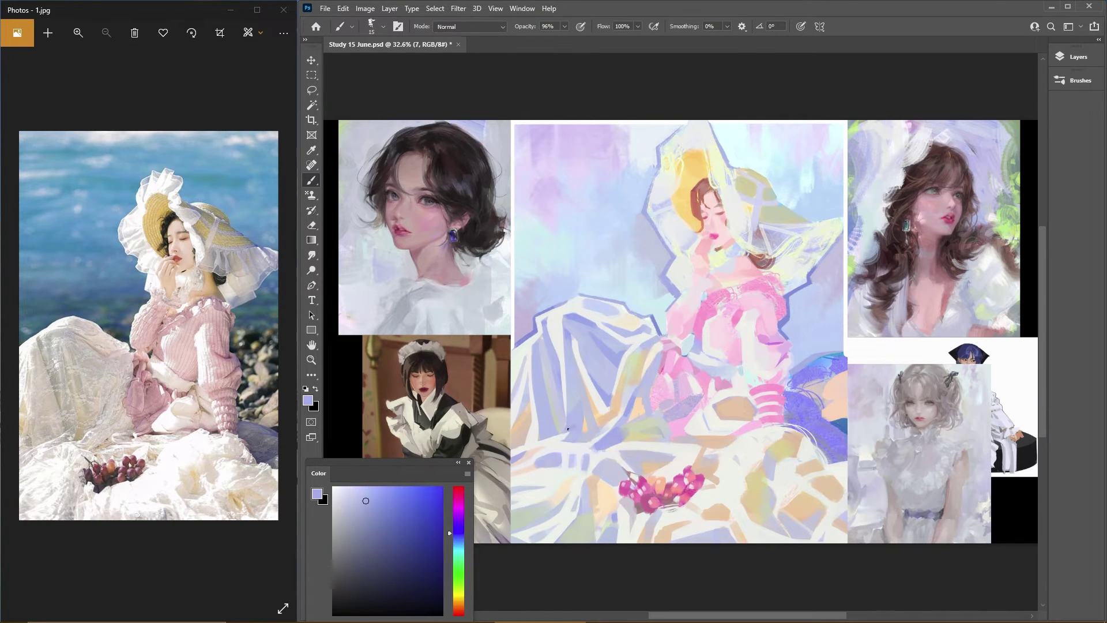
key(ctrl+s)
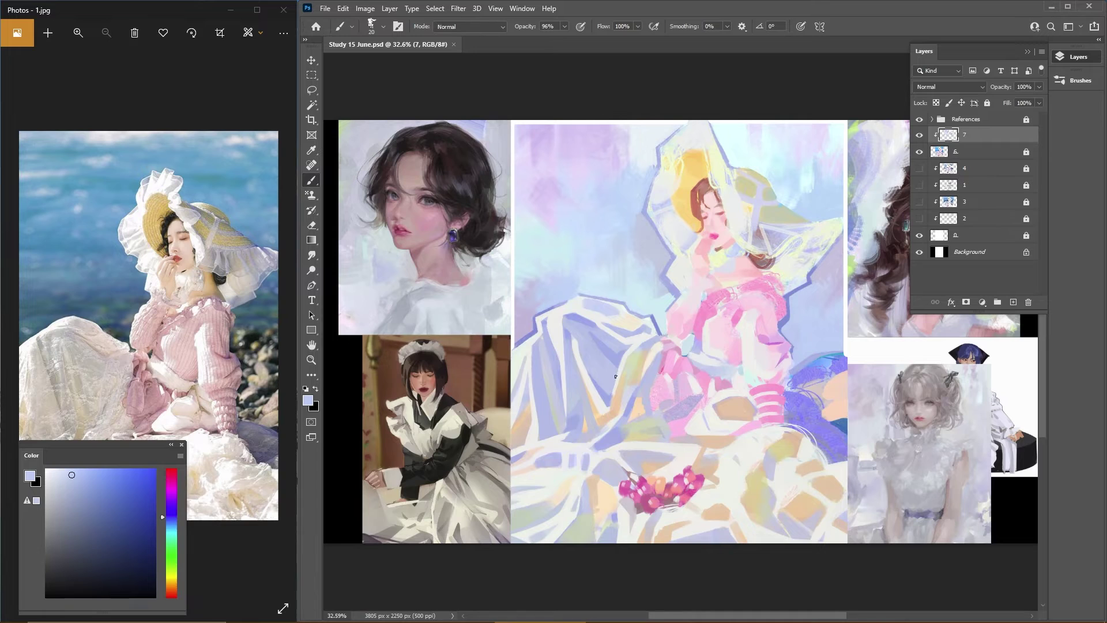
Step: Brighten the skirt's right-hand folds with white, and sample a lavender at 30 px for the shadow below them
key(d)
key(x)
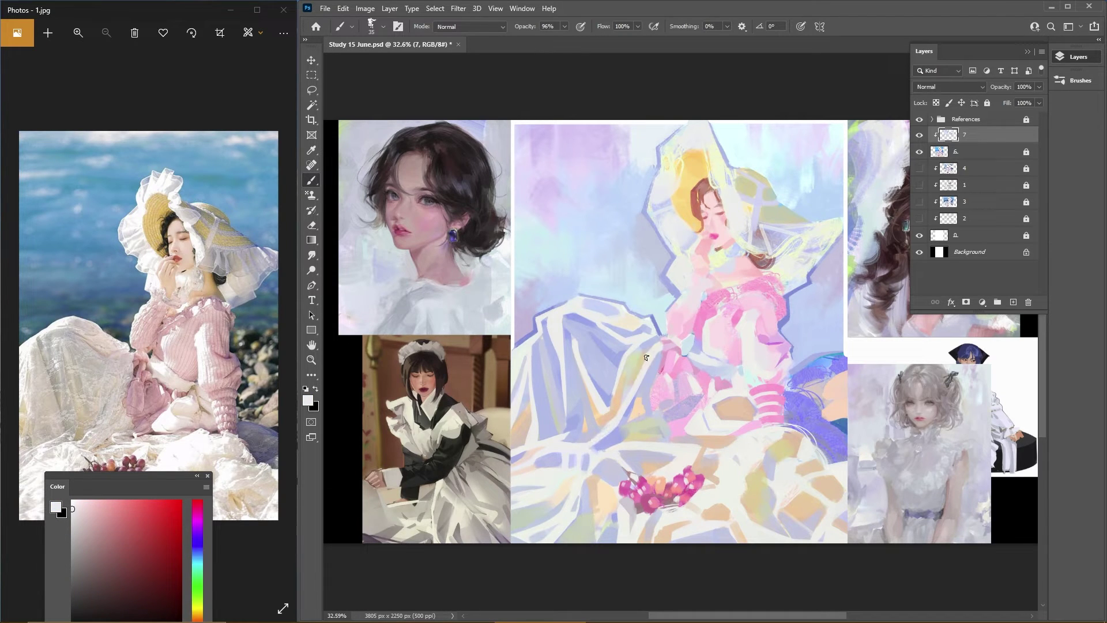
key(ctrl+minus)
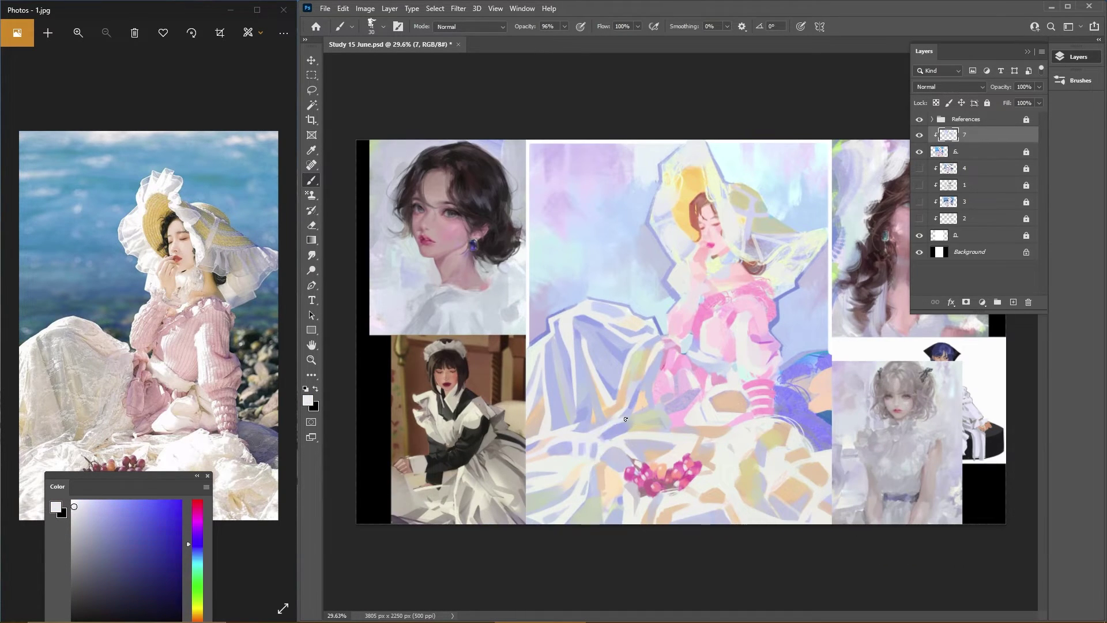
alt+click(627, 418)
key(F7)
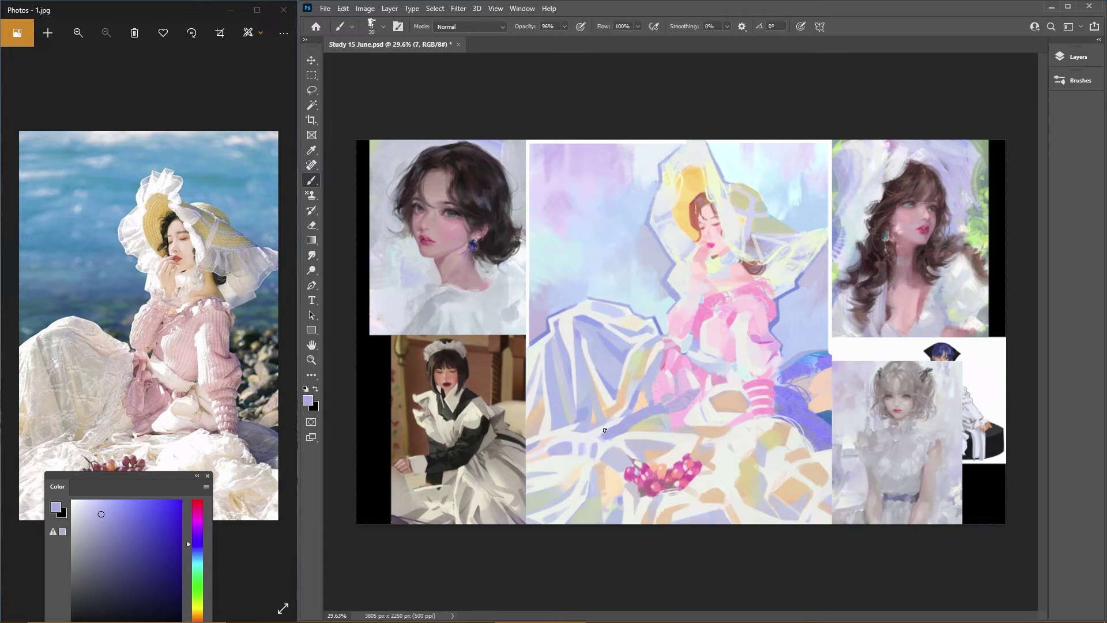
Step: Rework the skirt's hem and the rock cloth at the canvas's lower left with sampled lavender and off-white strokes at 30 px
alt+click(643, 423)
alt+click(651, 426)
alt+click(559, 449)
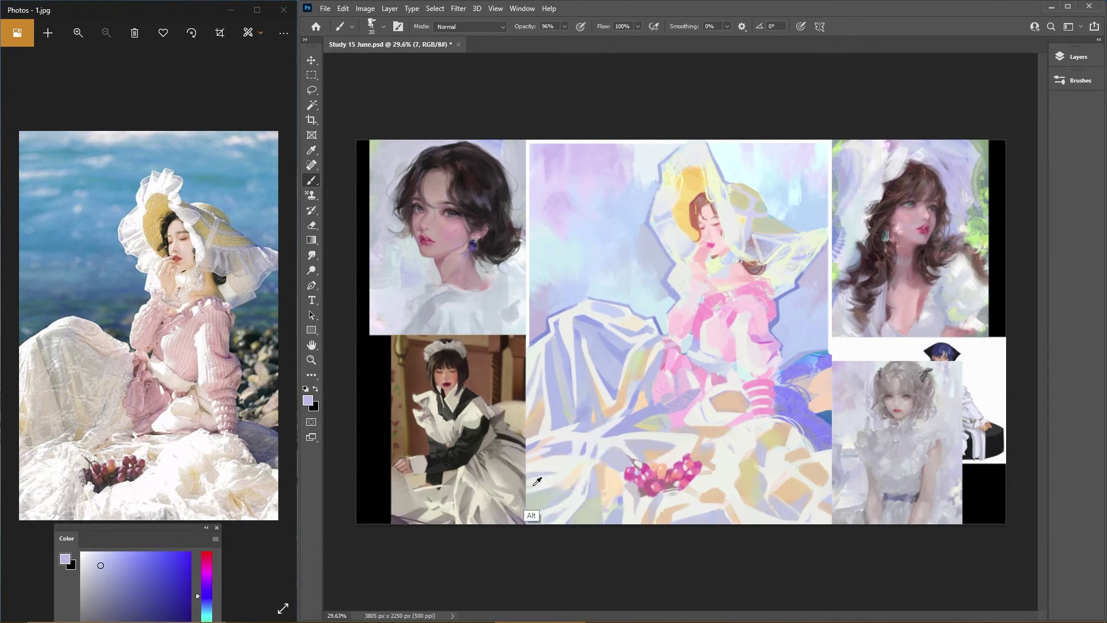
key(F7)
alt+click(550, 454)
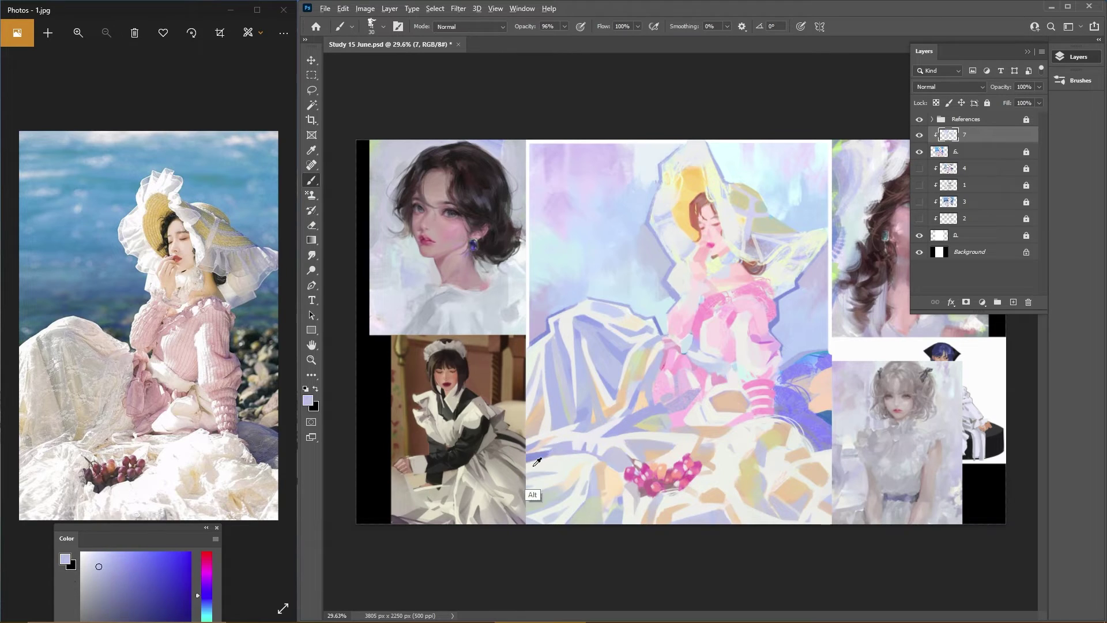
drag(541, 506, 535, 519)
alt+click(534, 518)
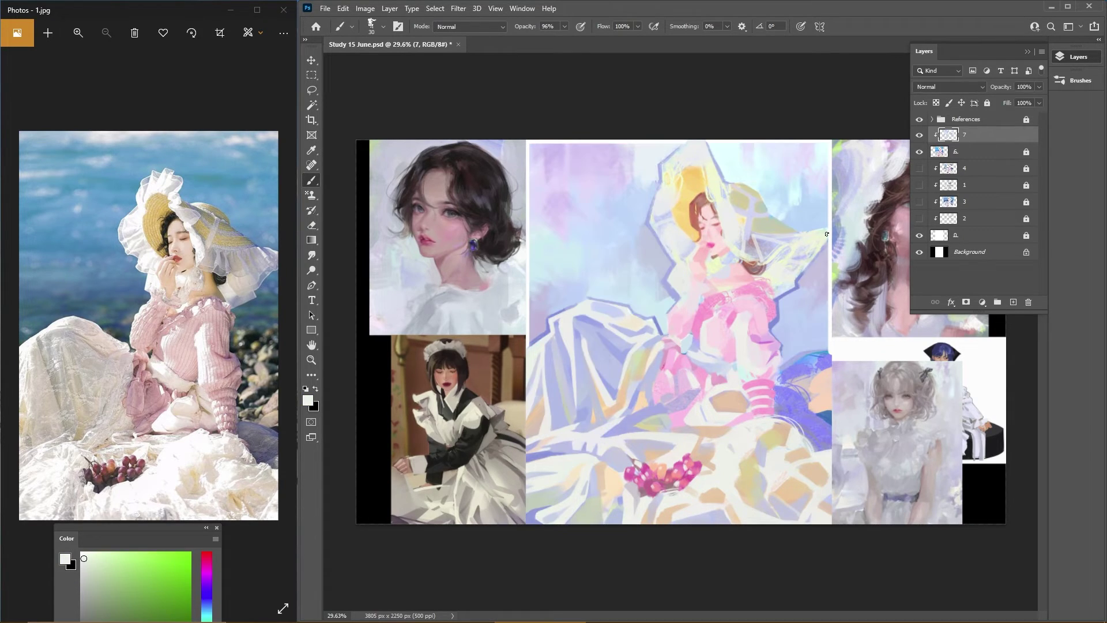
Step: Deepen the shadows below the skirt and grapes with sampled periwinkle and greyish lavender, and save the file
alt+click(692, 380)
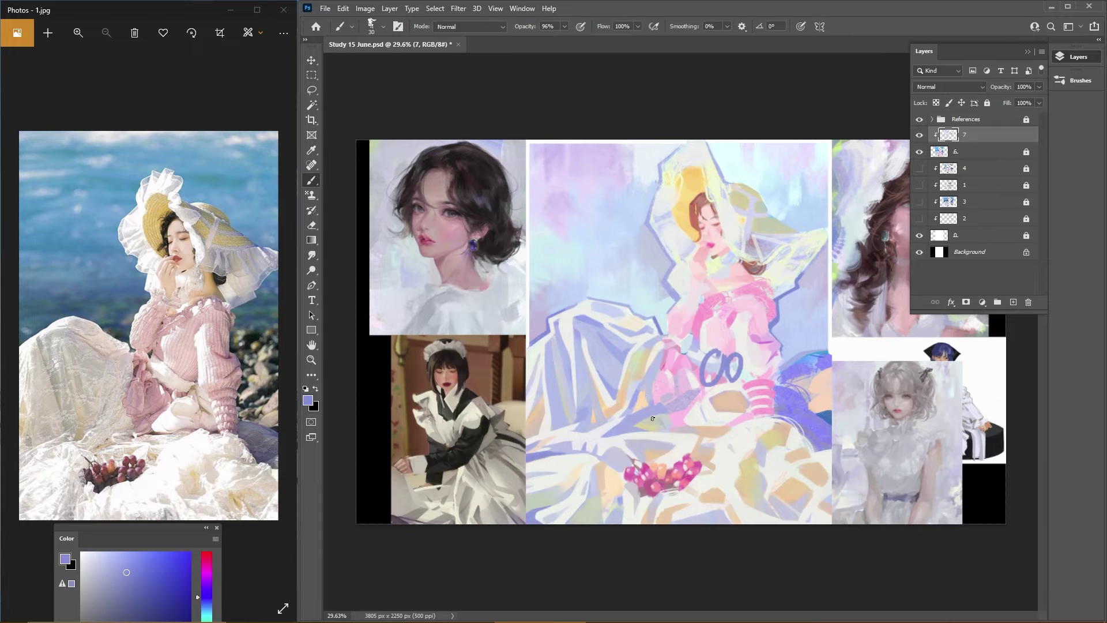
alt+click(615, 419)
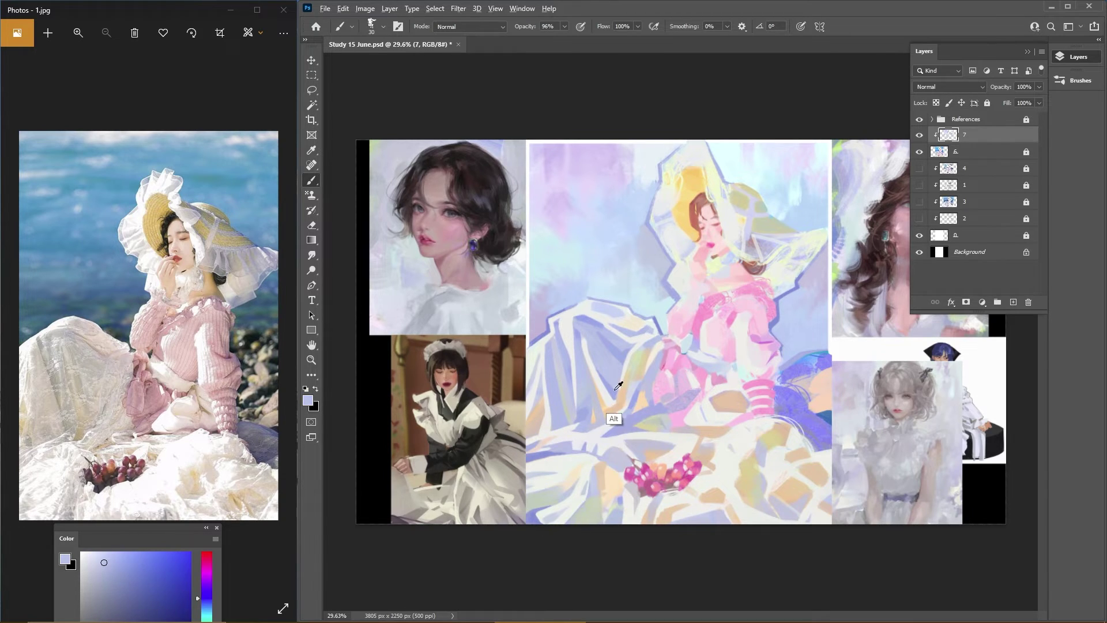
alt+click(629, 516)
alt+click(653, 506)
key(ctrl+s)
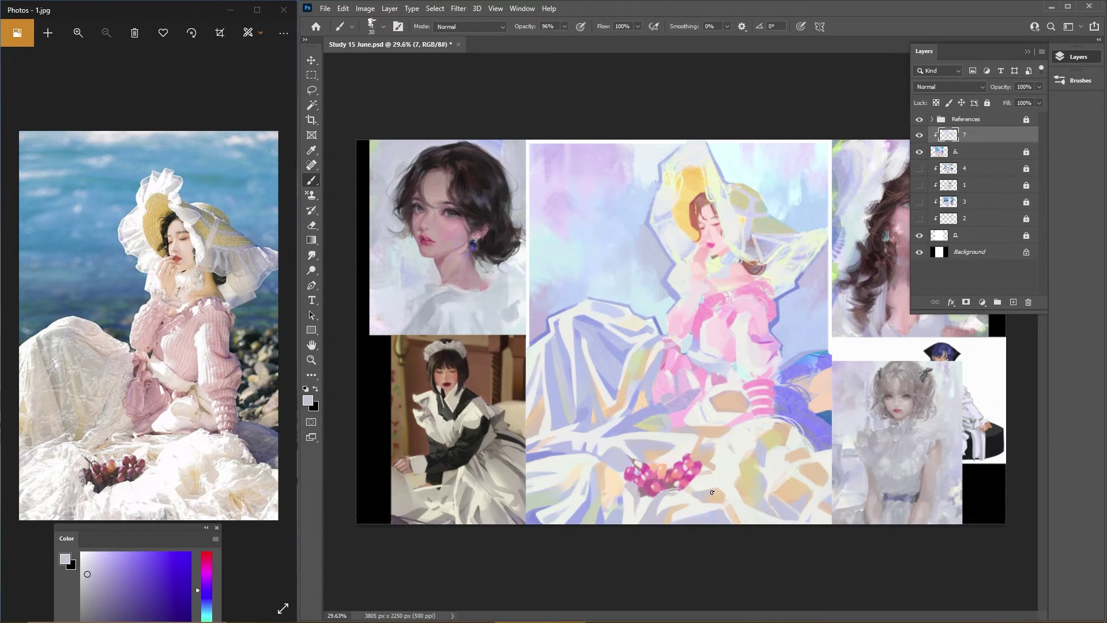
Step: Add sampled beige and periwinkle strokes to the white cloth around the grapes at 30 px, saving the file
alt+click(710, 487)
key(ctrl+s)
alt+click(713, 479)
alt+click(716, 462)
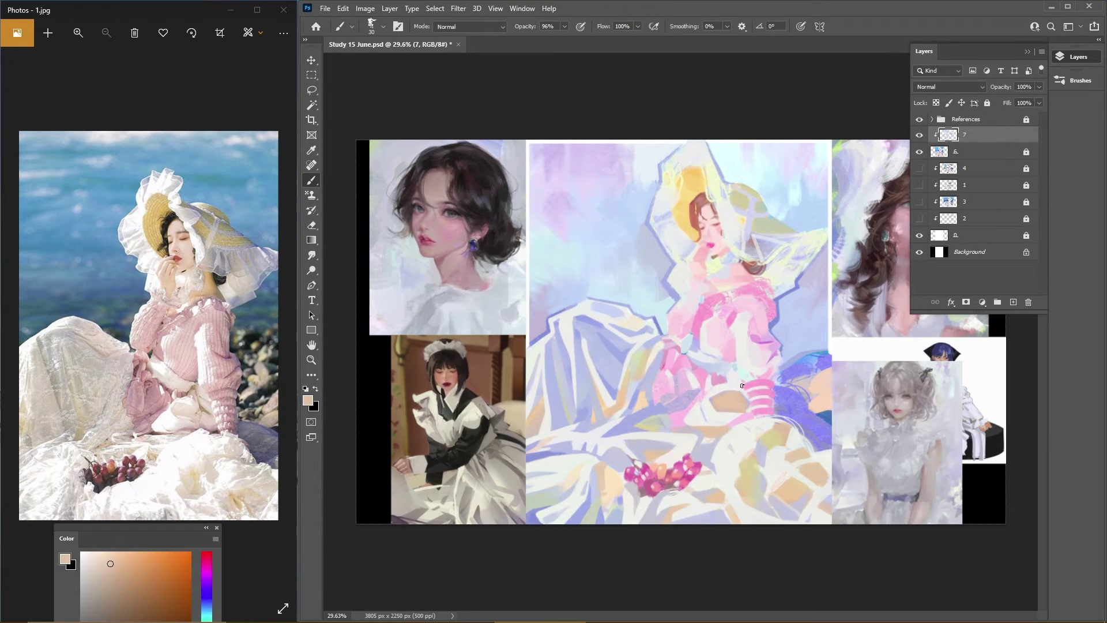
alt+click(573, 505)
alt+click(725, 516)
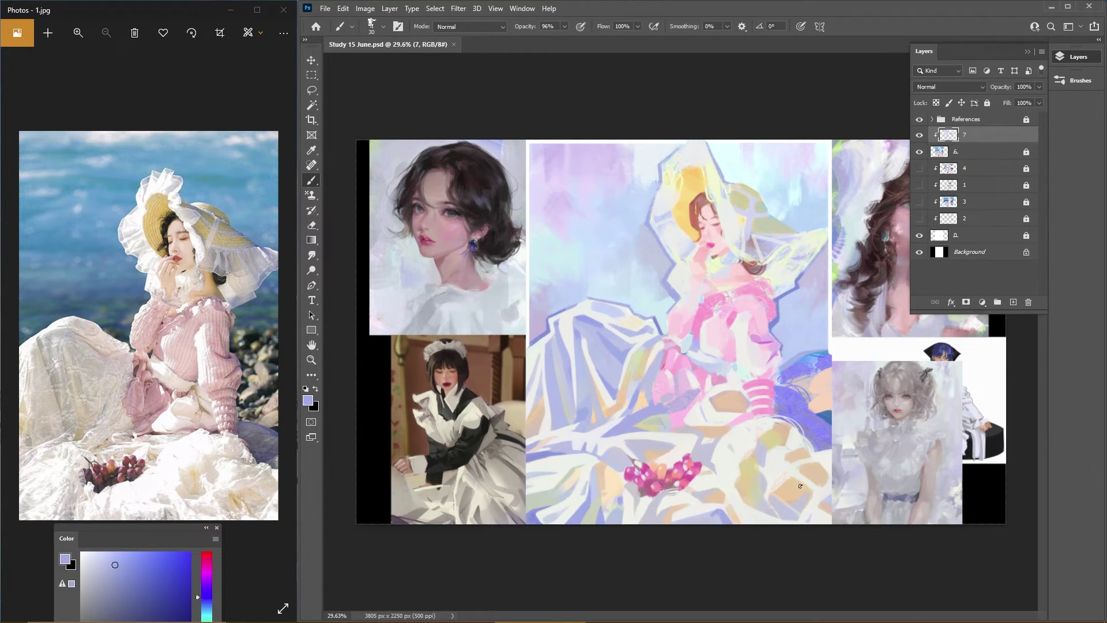
Step: Shape the cloth folds directly above the grapes with strokes of sampled beige and neighbouring cloth tones
alt+click(634, 447)
alt+click(628, 472)
alt+click(704, 461)
alt+click(704, 461)
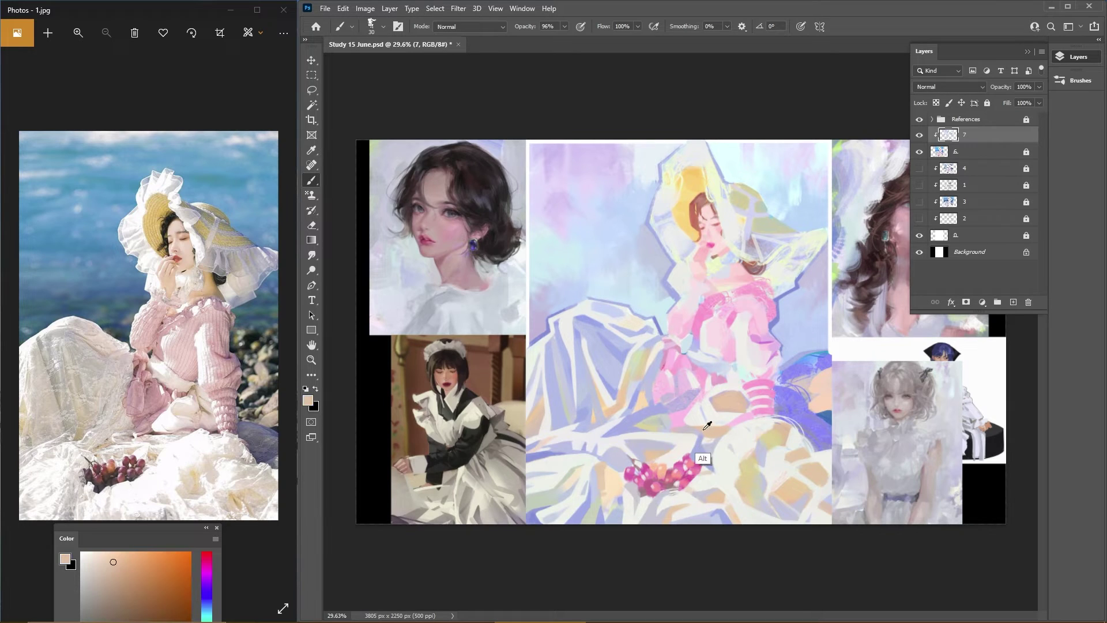
alt+click(703, 459)
drag(670, 430, 687, 430)
Step: Redefine the folds of the rock cloth to the right of the grapes with sampled off-white and greyish lavender, and save
alt+click(746, 456)
alt+click(774, 457)
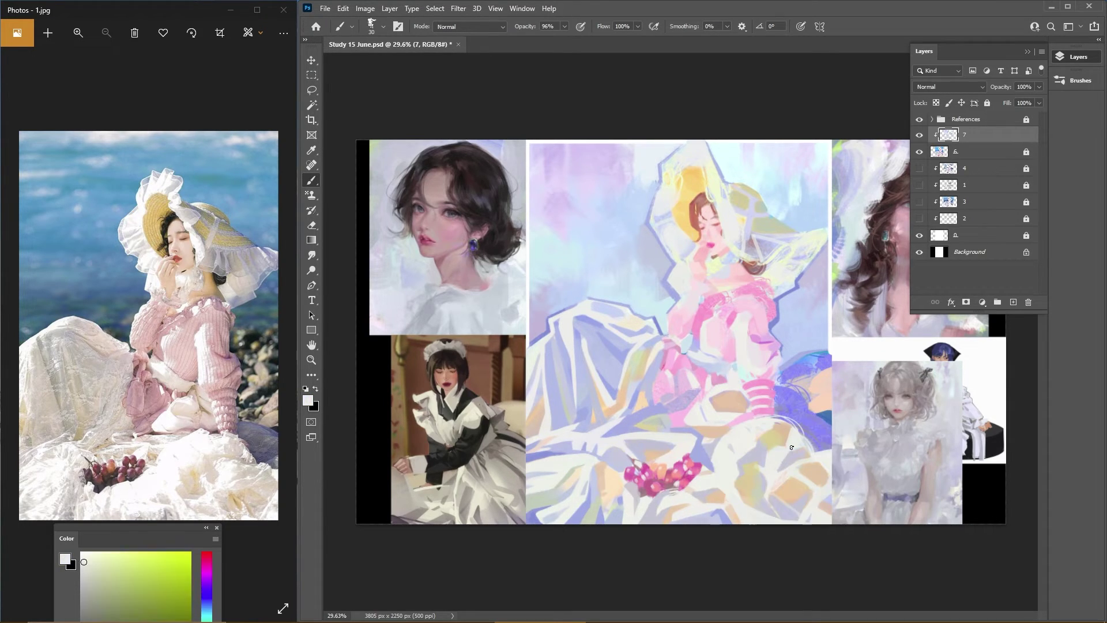
alt+click(768, 454)
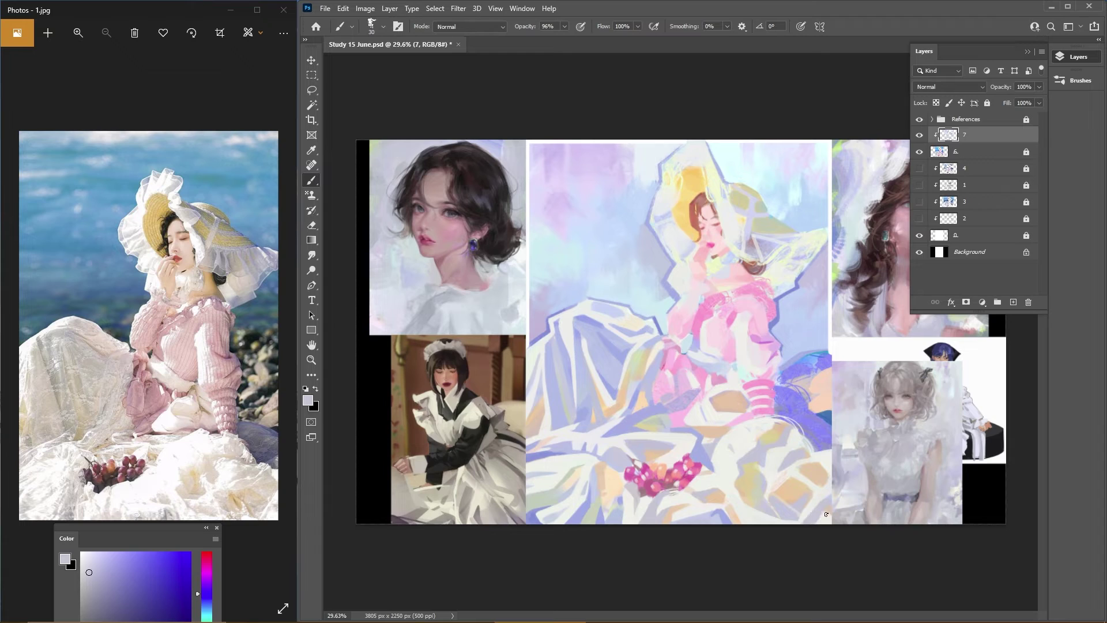
alt+click(784, 491)
alt+click(777, 477)
key(ctrl+s)
Step: Clean up the blue rocks' shapes and the edge beside the striped cuff with sampled periwinkle strokes at 20 px
alt+click(782, 408)
key(bracketleft)
alt+click(773, 393)
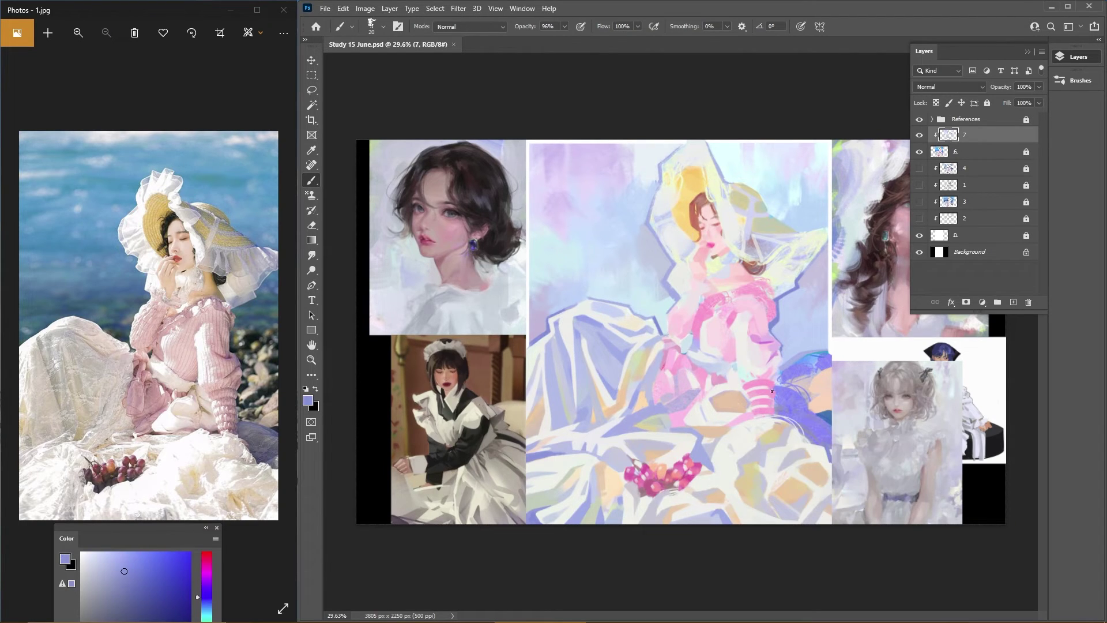
alt+click(775, 390)
mouse_move(775, 390)
mouse_down()
mouse_move(806, 406)
mouse_move(824, 420)
mouse_move(801, 391)
mouse_move(800, 416)
mouse_move(822, 421)
mouse_move(794, 403)
mouse_up()
alt+click(778, 420)
alt+click(784, 355)
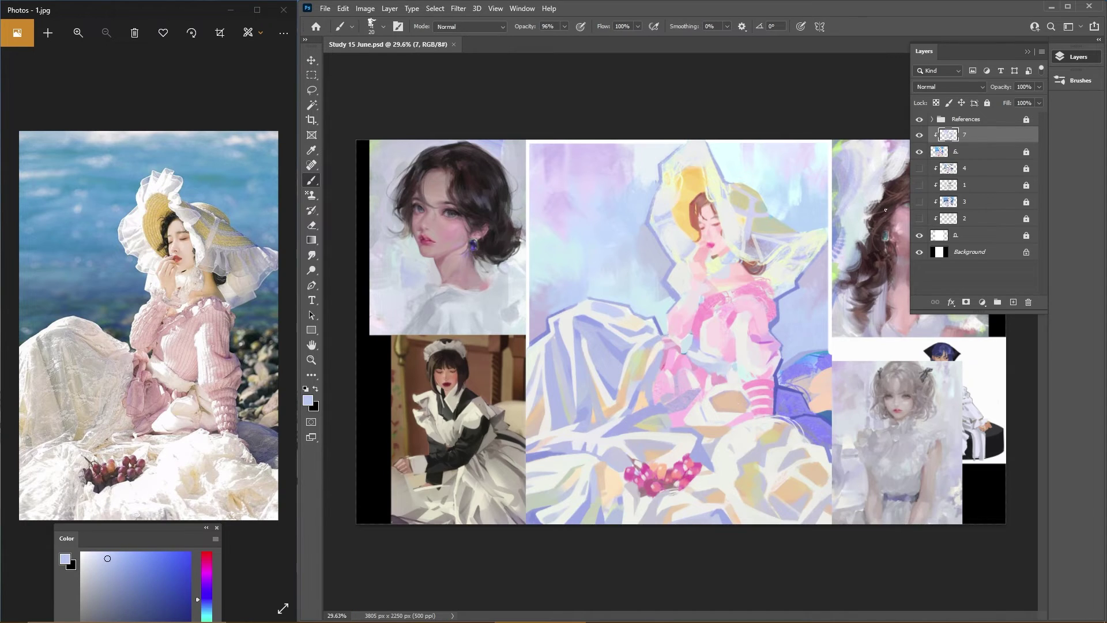
Step: Touch up the area around the jacket's lower sleeve and the background beside it with sampled pale blue and lavender
scroll(745, 288, down, 2)
alt+click(758, 374)
scroll(745, 288, up, 3)
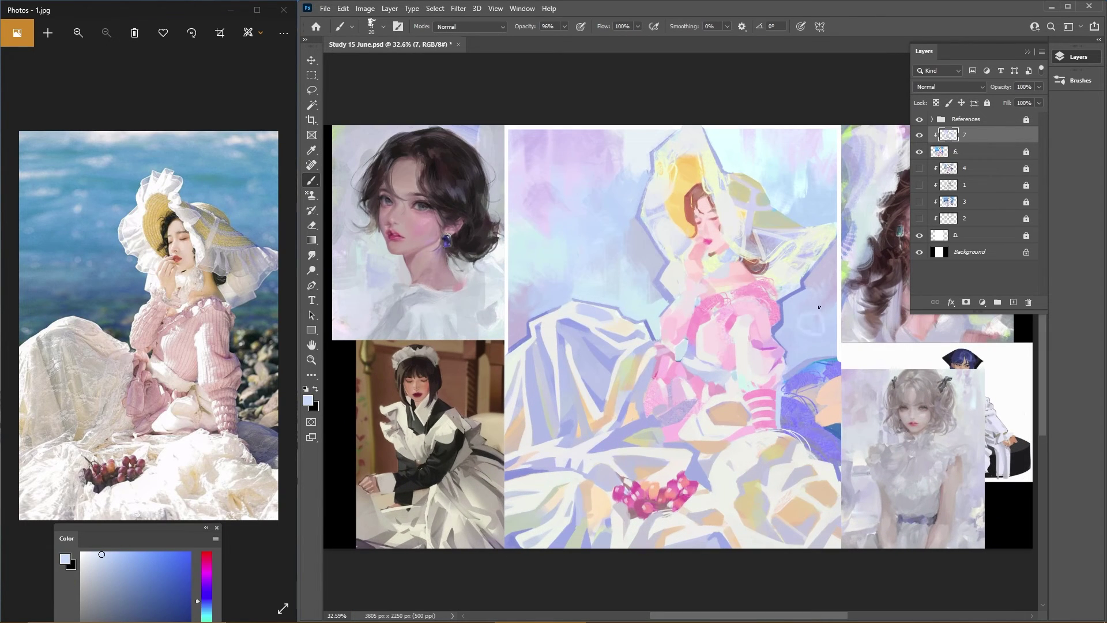
alt+click(742, 355)
scroll(776, 432, down, 3)
scroll(731, 410, up, 2)
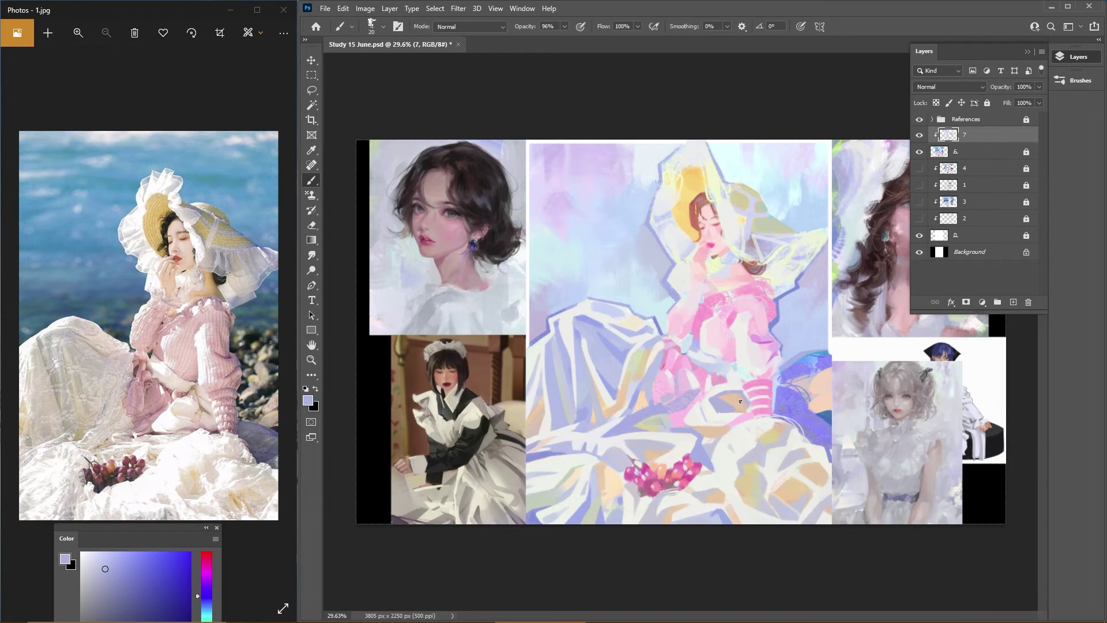
Step: Refine the cloth across the lap and the edge under the striped cuff with sampled periwinkle and lavender strokes
alt+click(742, 406)
alt+click(729, 406)
alt+click(833, 398)
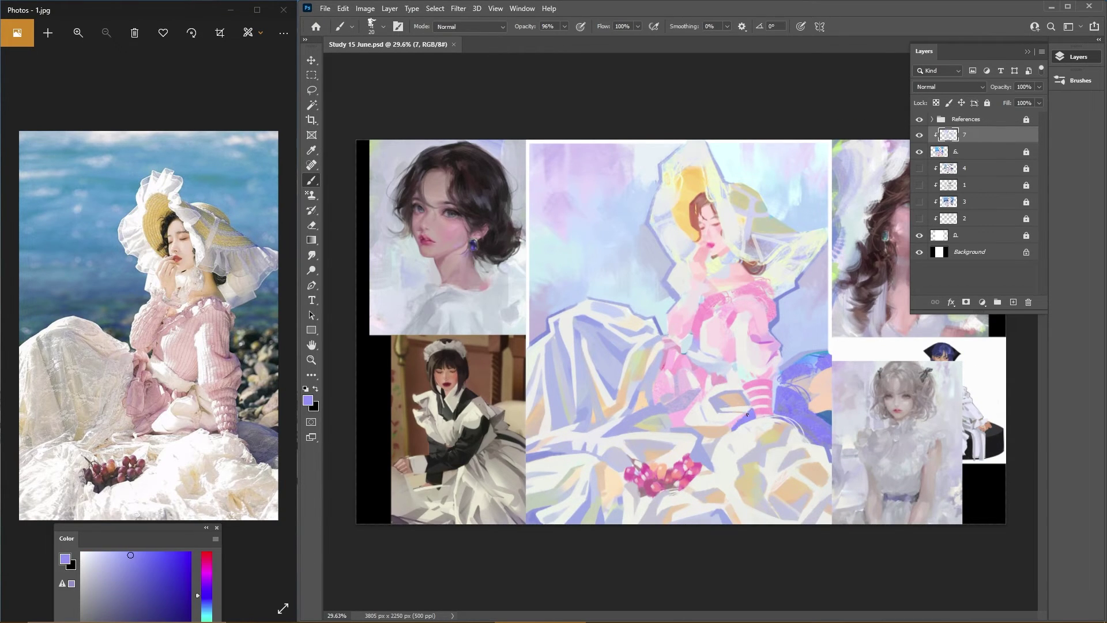
alt+click(744, 420)
scroll(749, 478, up, 3)
scroll(750, 453, down, 3)
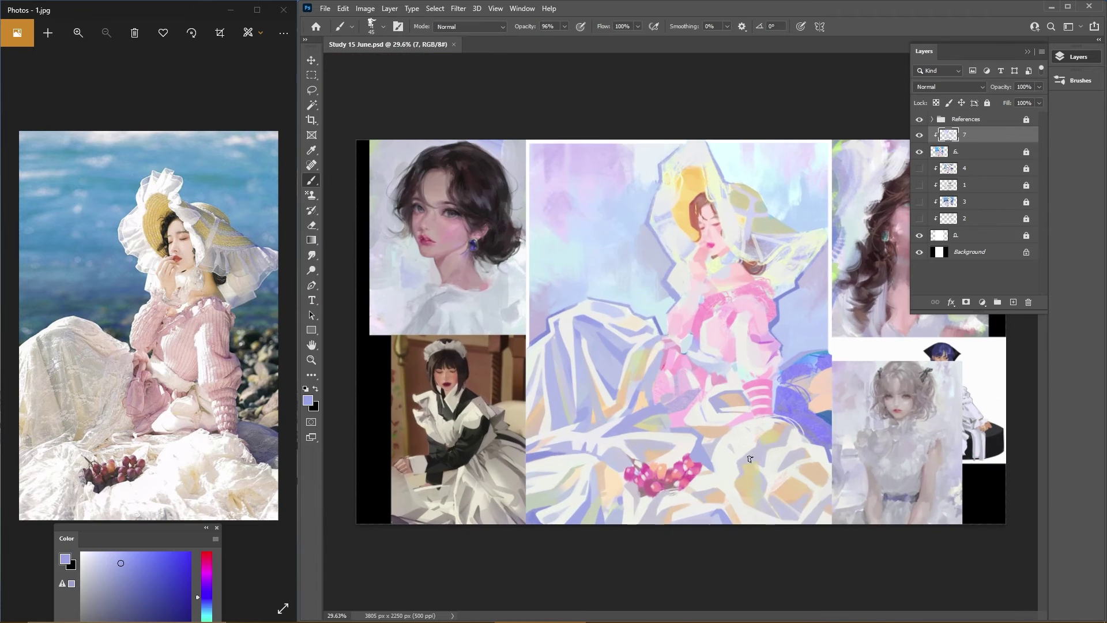
Step: Touch up the rock cloth folds to the right of the grapes with sampled neighbouring tones, and save
alt+click(729, 497)
alt+click(754, 463)
alt+click(813, 366)
key(ctrl+s)
Step: Add sampled peach and blue accents to the grapes at 30 px, with off-white touches on the cloth around them
alt+click(636, 472)
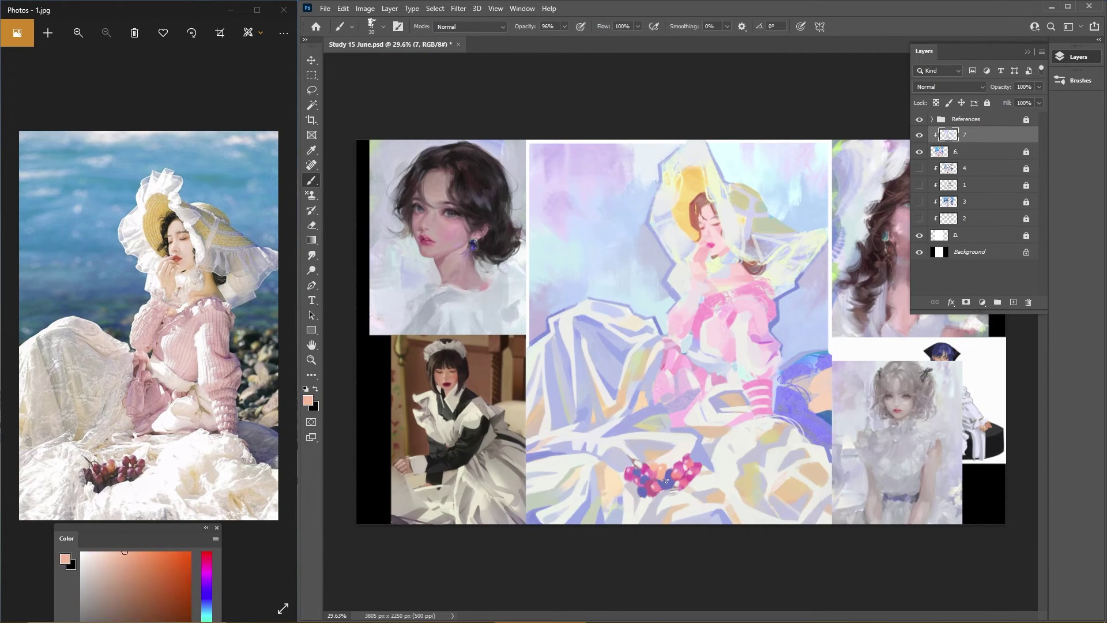
alt+click(662, 506)
alt+click(946, 491)
click(771, 443)
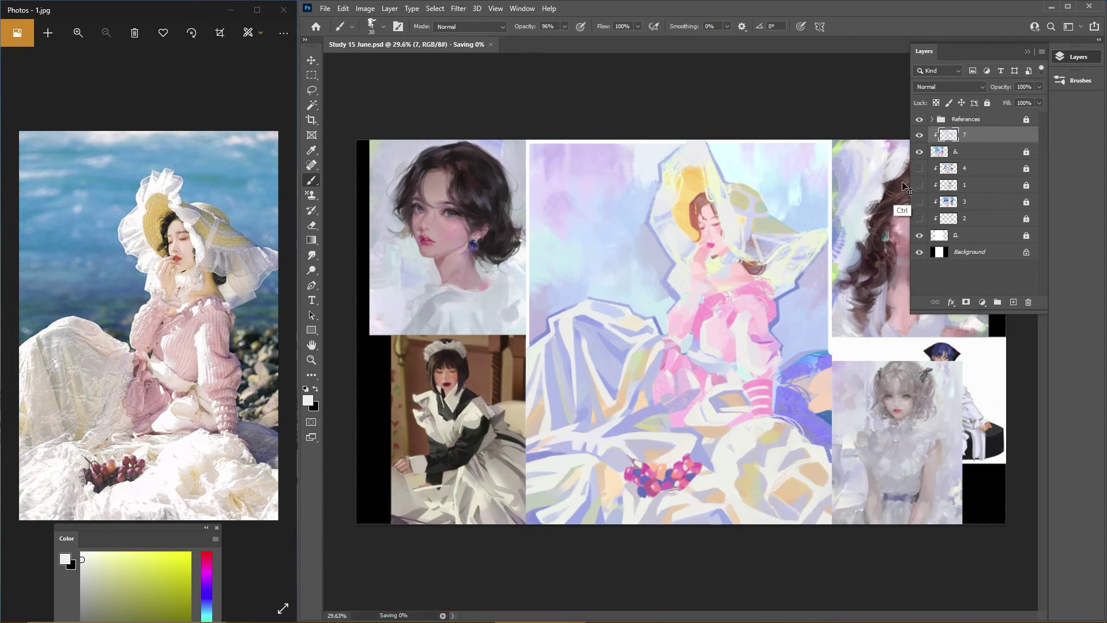
Step: Paint the grape stem and dark gaps between the grapes with deep purple at 15 px
alt+click(664, 431)
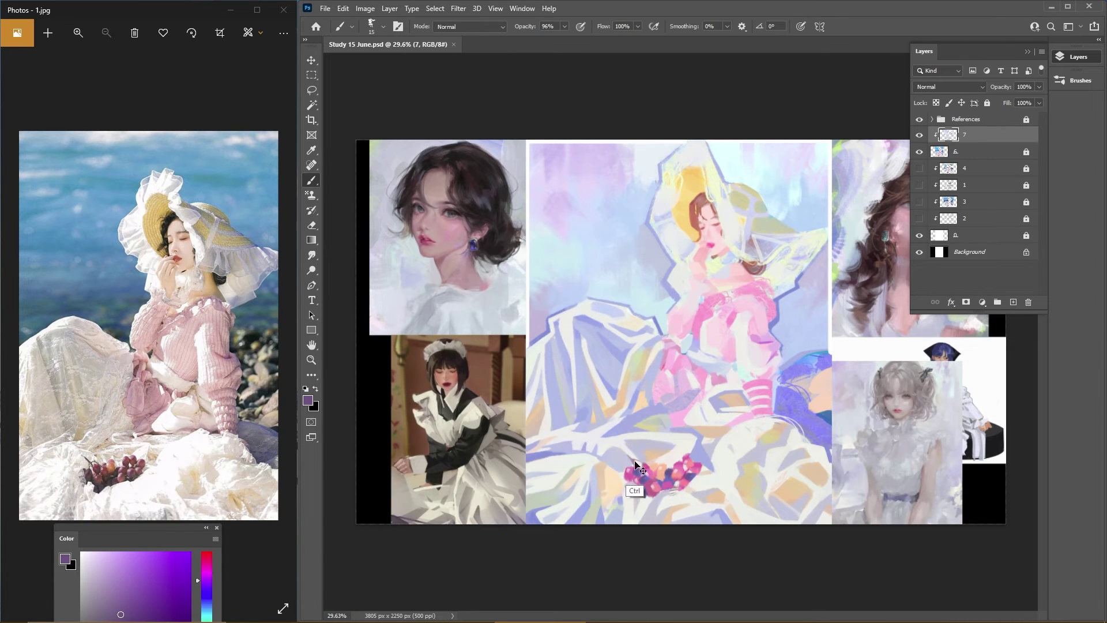
alt+click(663, 445)
scroll(828, 453, down, 2)
Step: Strengthen the skirt and cloth contours with sampled periwinkle strokes at 20 px, and save
alt+click(828, 453)
scroll(680, 335, up, 1)
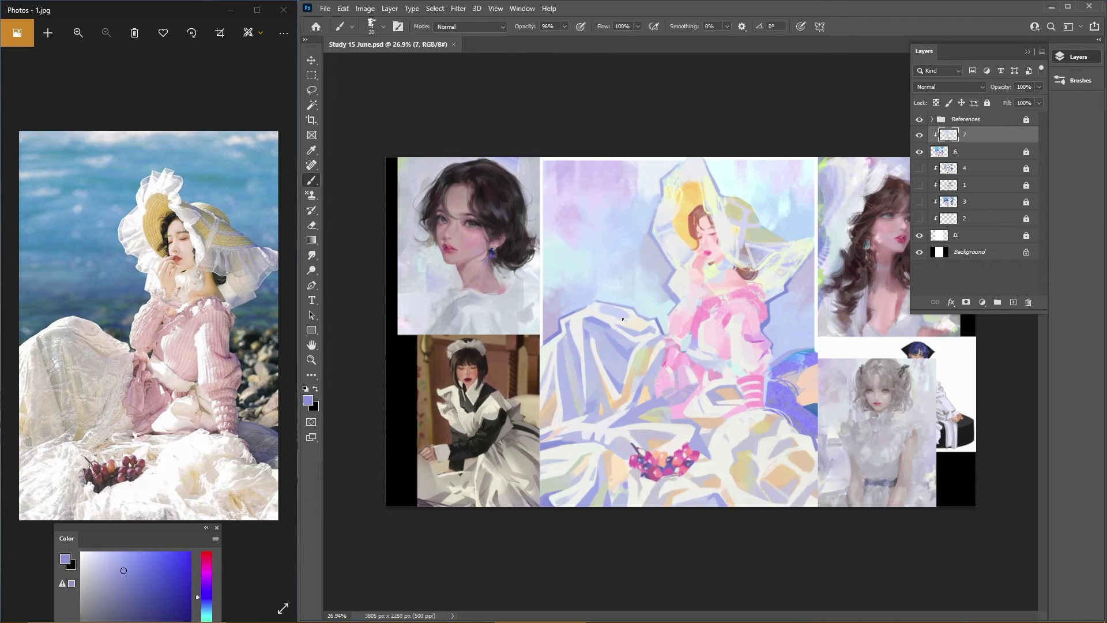
scroll(685, 329, up, 1)
click(763, 328)
key(ctrl+s)
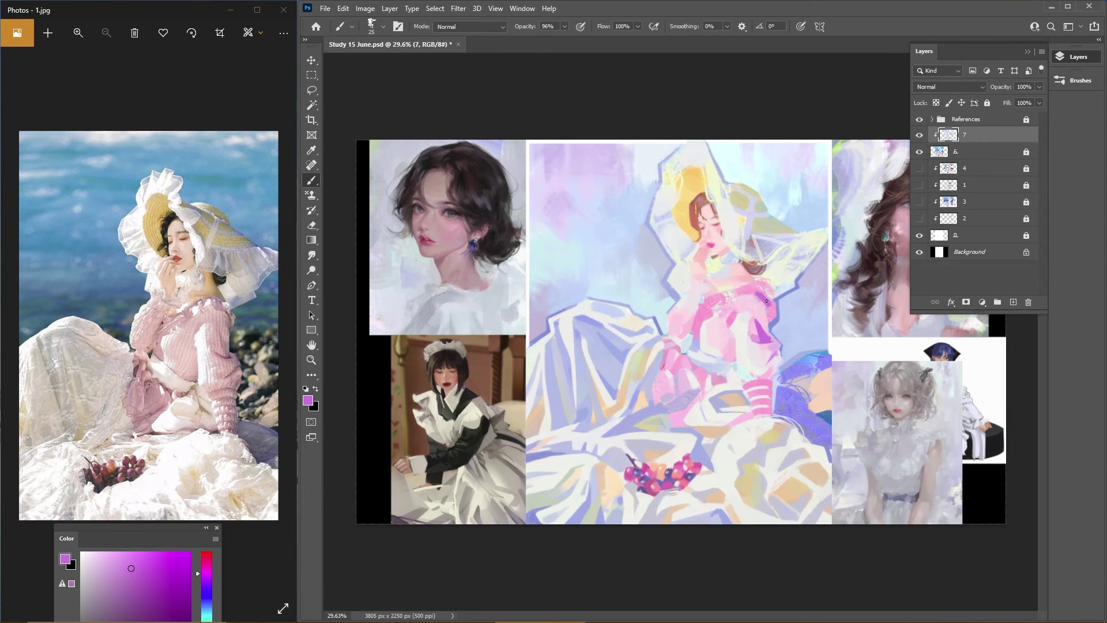
Step: Block in violet and magenta shadow shapes on the pink jacket at about 25 px, balancing them with sampled pinks
alt+click(766, 329)
key(bracketleft)
key(bracketright)
key(bracketright)
alt+click(730, 351)
alt+click(698, 324)
alt+click(715, 301)
alt+click(713, 334)
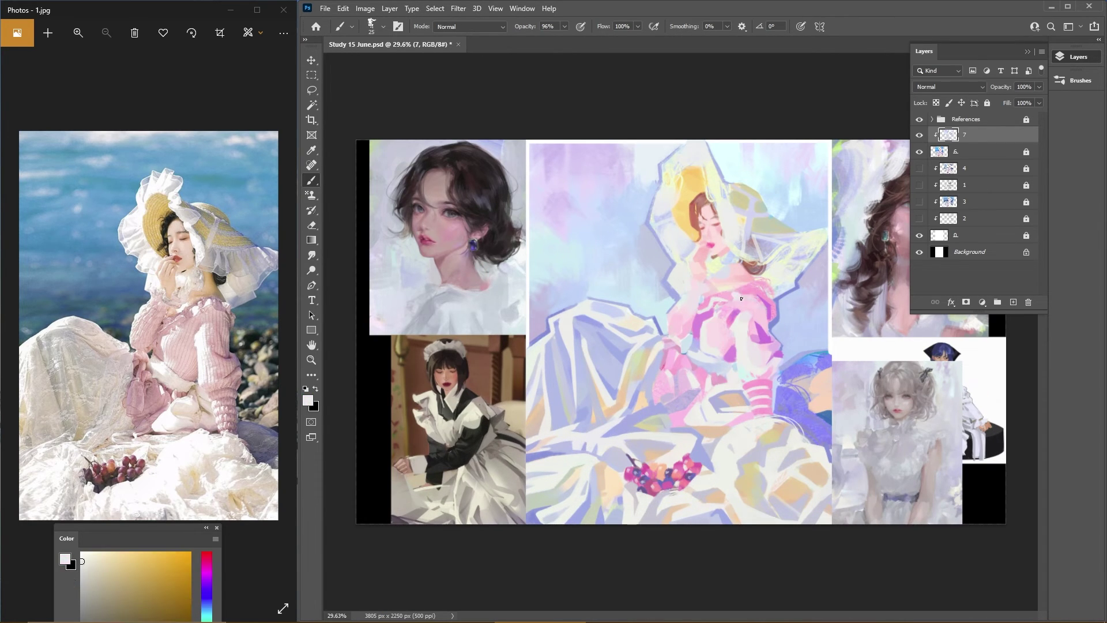
Step: Clean up the neckline and collar above the pink jacket with off-white and sampled neighbouring tones
key(bracketleft)
key(bracketleft)
key(bracketleft)
scroll(679, 329, down, 1)
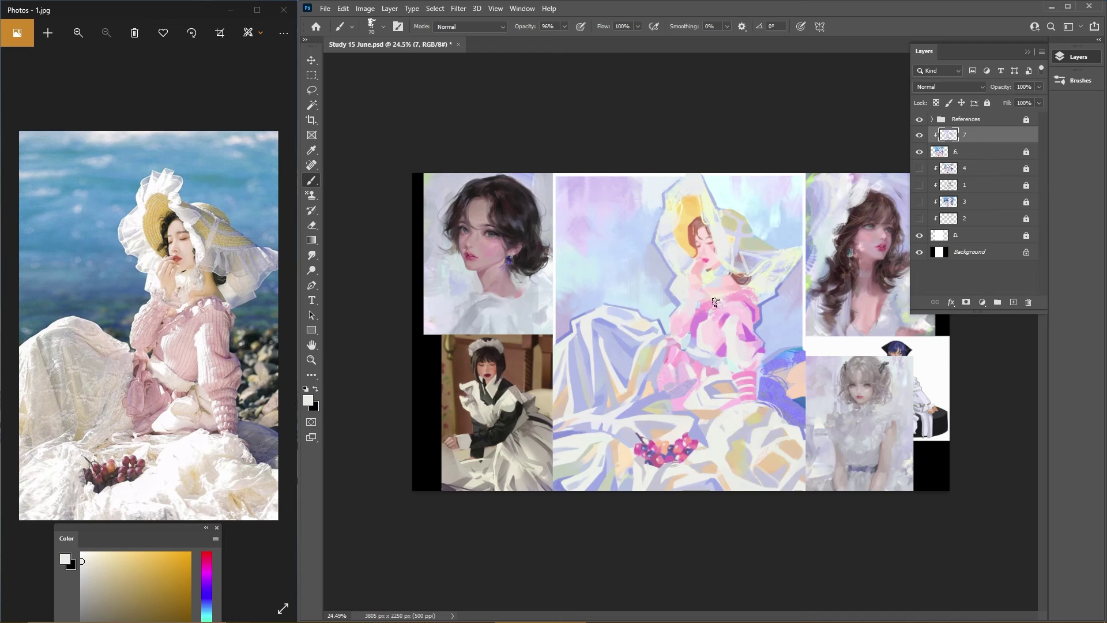
alt+click(720, 300)
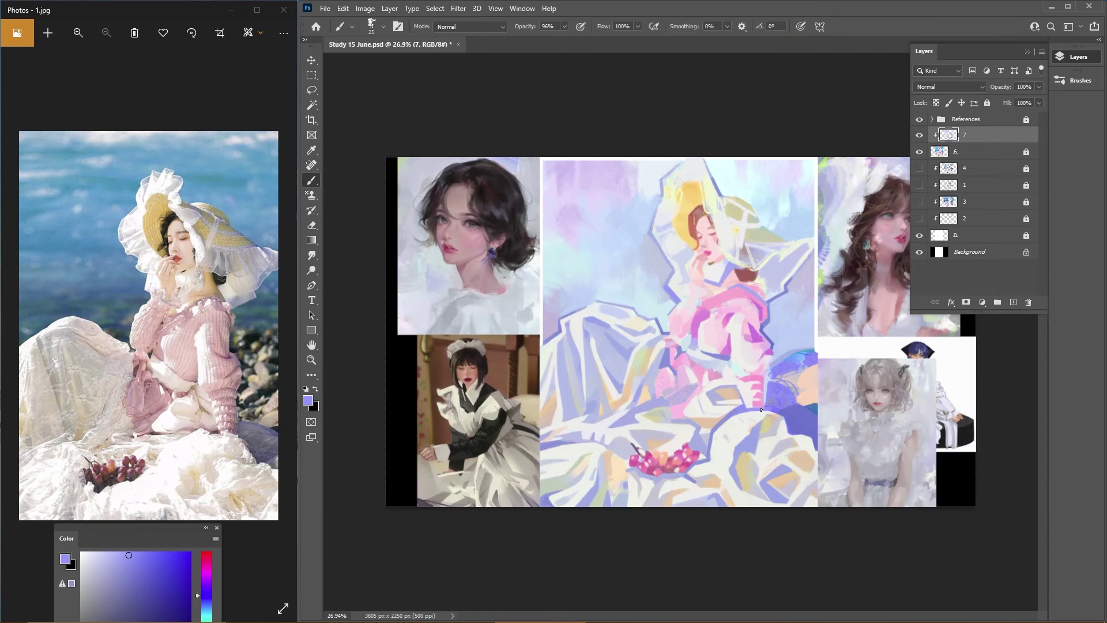
Step: Outline the rock cloth with periwinkle at 25 px and refine its folds and the lap cloth with off-white and lavender
scroll(761, 410, down, 1)
scroll(721, 375, up, 2)
alt+click(721, 374)
scroll(993, 354, down, 5)
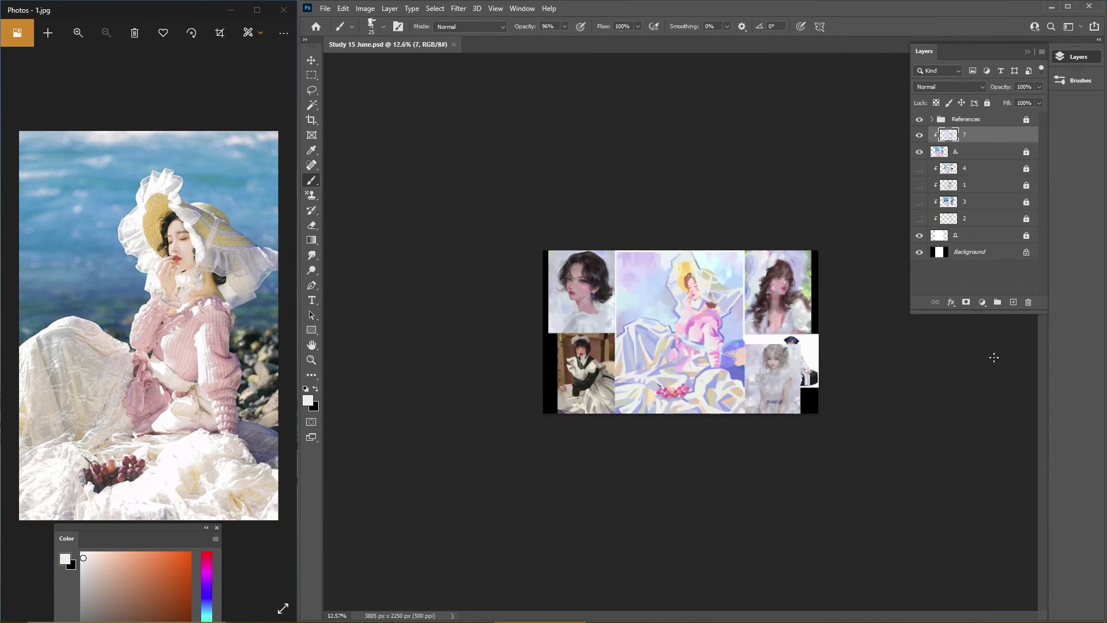
scroll(693, 442, up, 5)
alt+click(694, 442)
scroll(693, 442, down, 1)
alt+click(744, 406)
key(bracketleft)
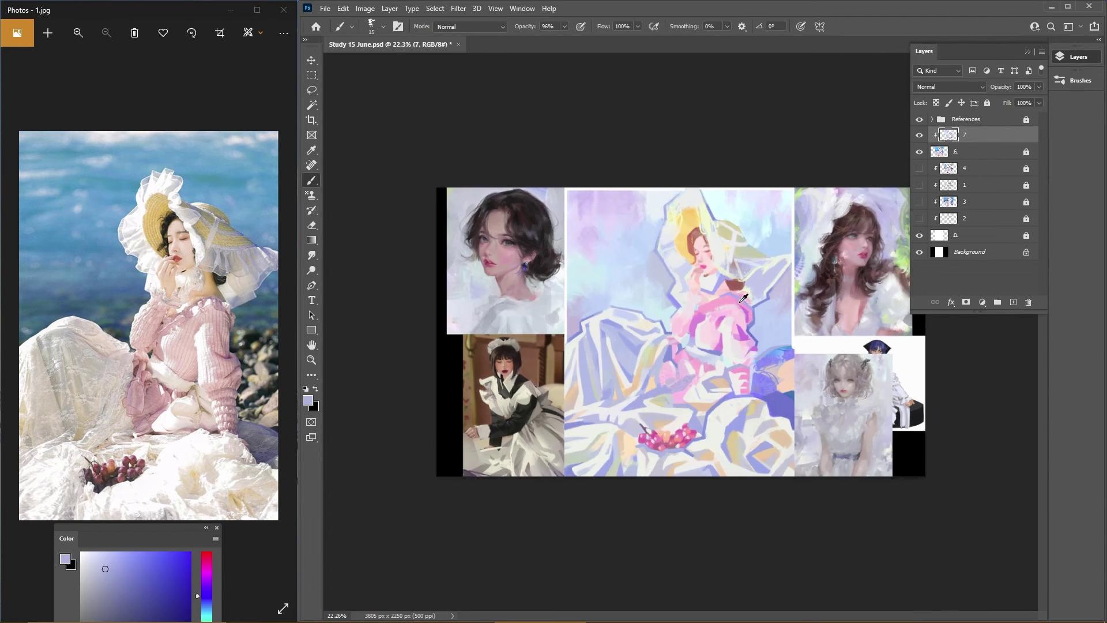
Step: Sharpen the facial features with sampled reddish brown at 15 px and touch up the collar with off-white
scroll(759, 373, down, 1)
scroll(692, 196, up, 2)
alt+click(679, 178)
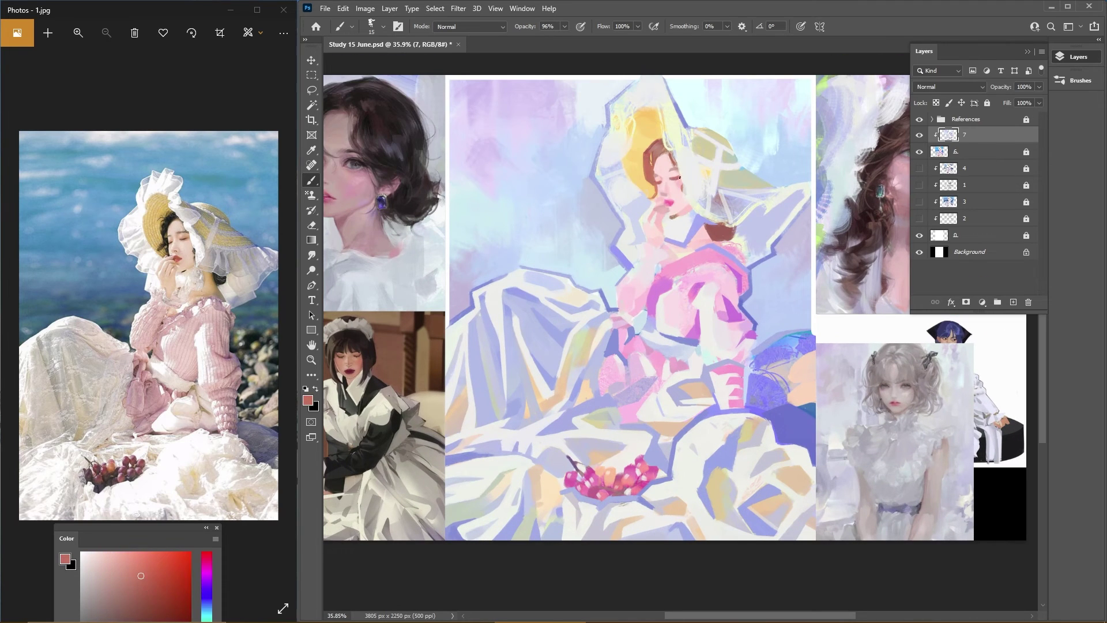
drag(671, 168, 702, 209)
alt+click(601, 545)
alt+click(696, 243)
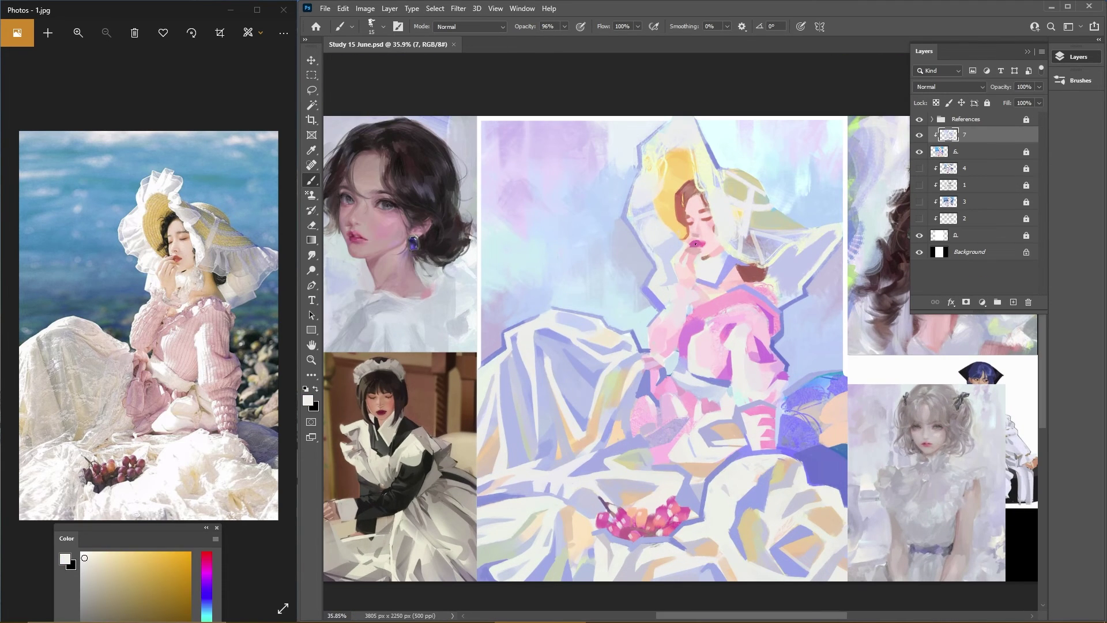
Step: Touch up the lower skirt folds with sampled off-white at 15 px
scroll(686, 317, down, 3)
scroll(694, 391, up, 3)
alt+click(568, 458)
scroll(695, 408, down, 2)
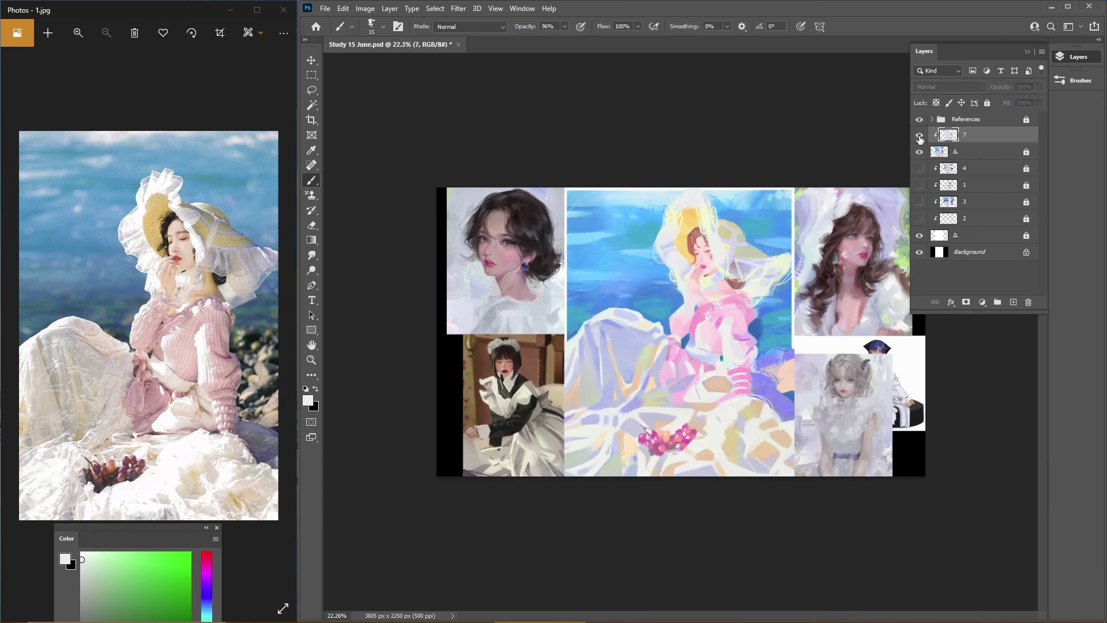
Step: Merge layer 7 into its base layer and rename the merged layer 5
key(ctrl+l)
key(Escape)
key(ctrl+e)
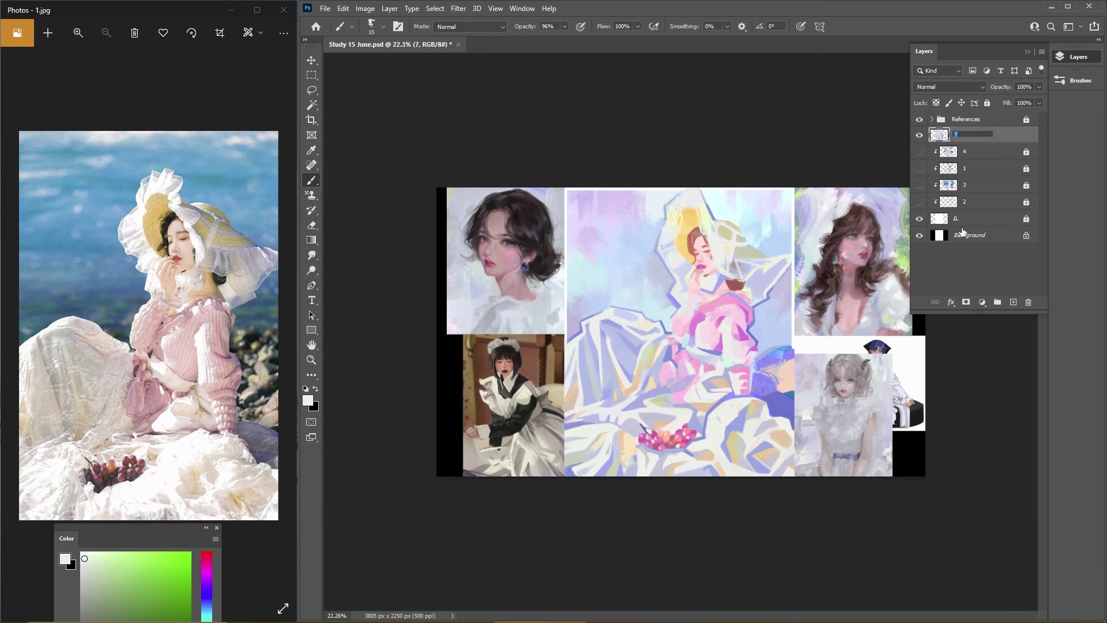
Step: Adjust the tonal range of layer 5 slightly with Levels
key(ctrl+l)
drag(478, 229, 474, 229)
click(524, 122)
scroll(681, 331, up, 1)
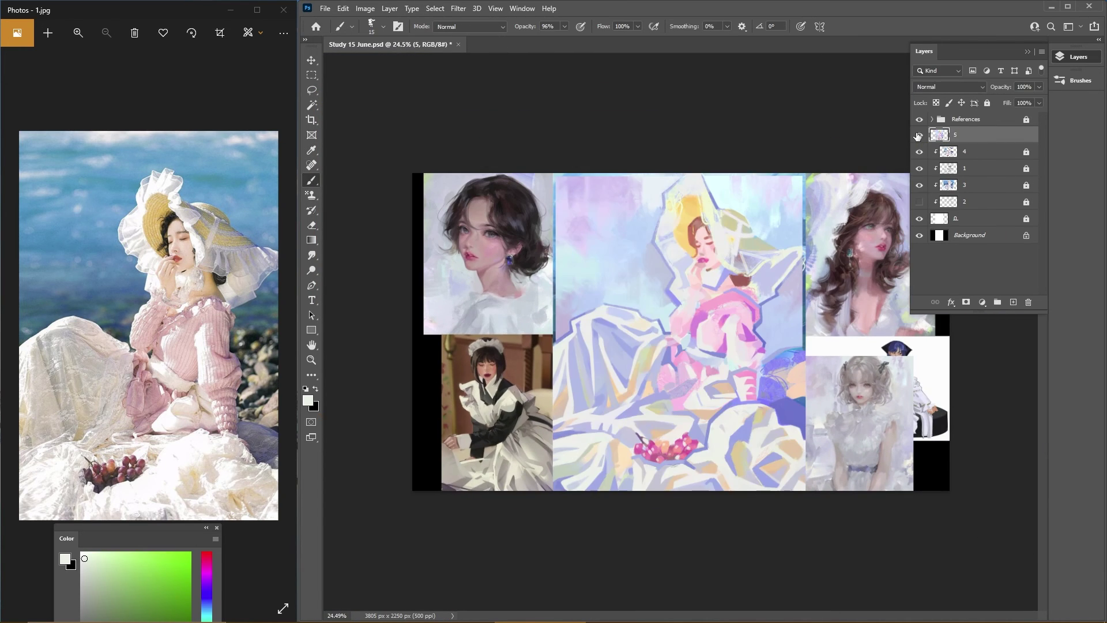
Step: Place image 4 from the 15. Personal_25 Mar folder over the reference of the long-haired woman
key(b)
key(alt+Tab)
click(466, 189)
double_click(611, 335)
double_click(697, 268)
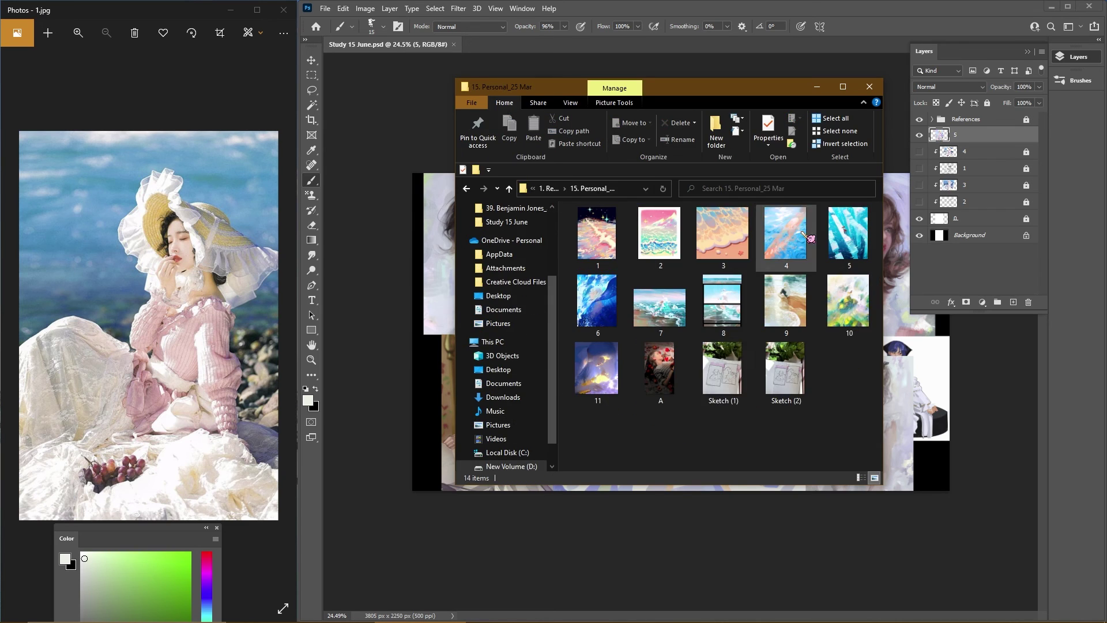
drag(600, 231, 903, 268)
key(Return)
Step: Apply Match Color to layer 5 using layer 4 as source, with luminance 110, fade 50, Neutralize on and adjusted color intensity
click(1078, 57)
key(alt+ctrl+shift+m)
drag(191, 285, 246, 284)
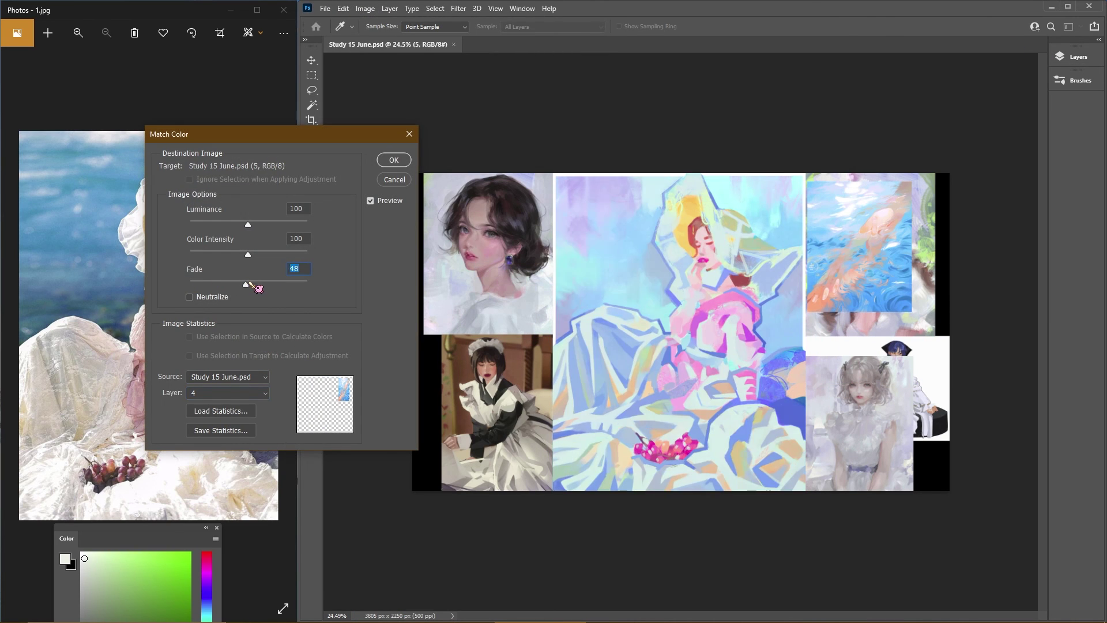
drag(248, 224, 254, 224)
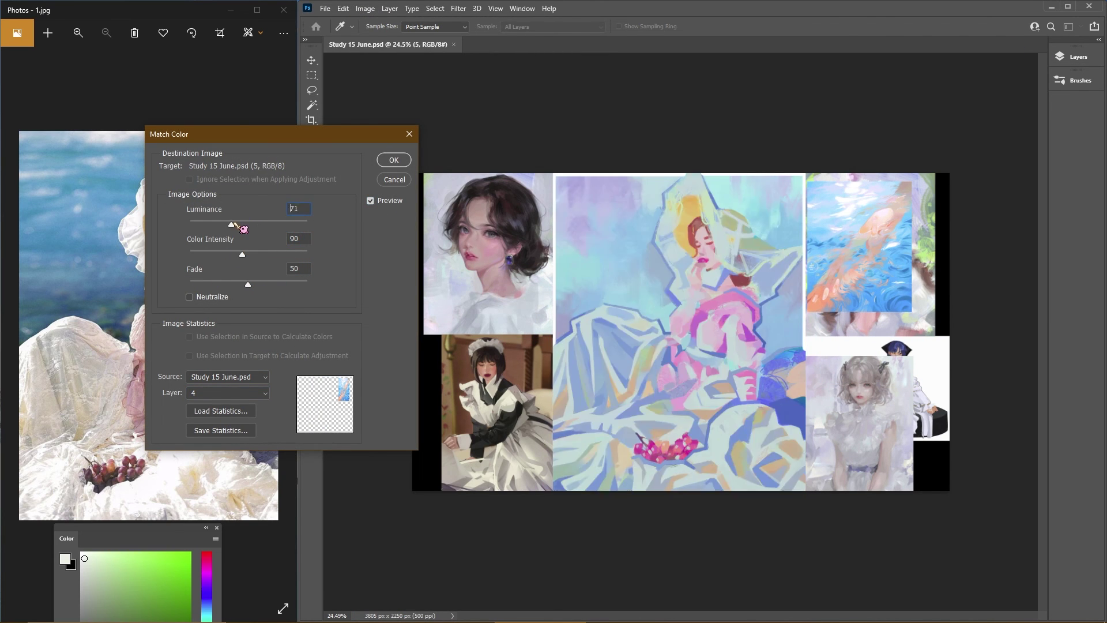
click(373, 201)
click(372, 201)
click(189, 297)
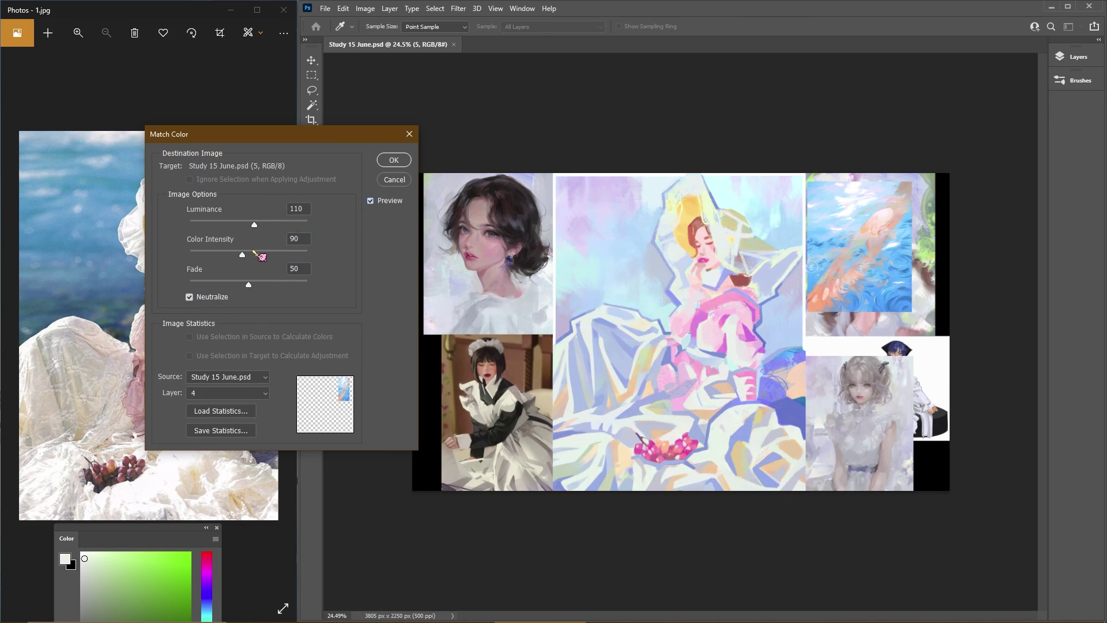
drag(257, 254, 251, 254)
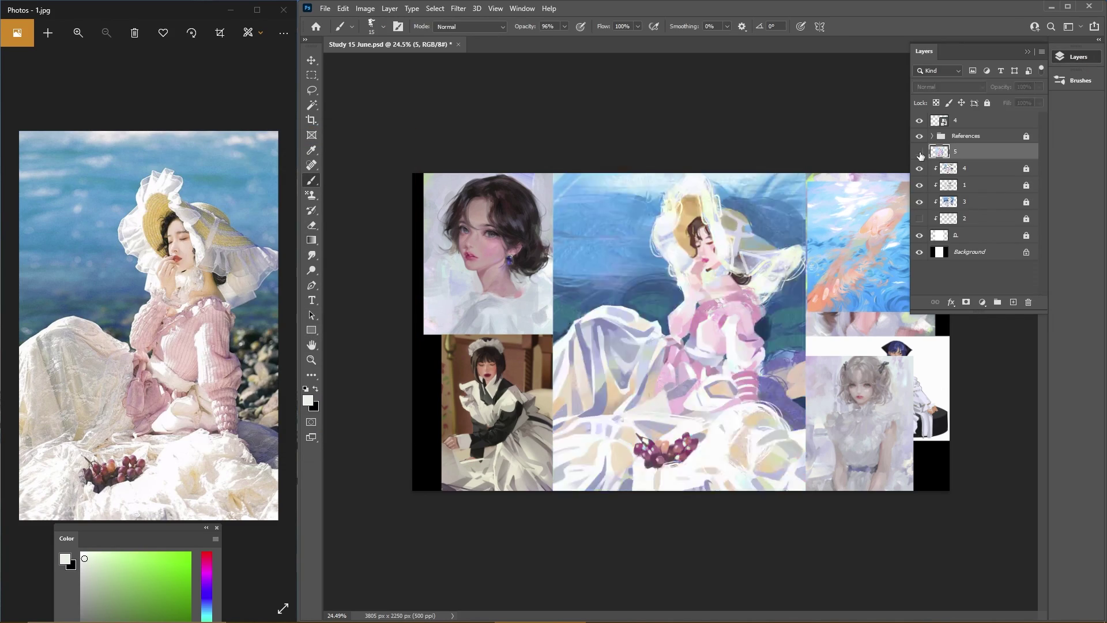